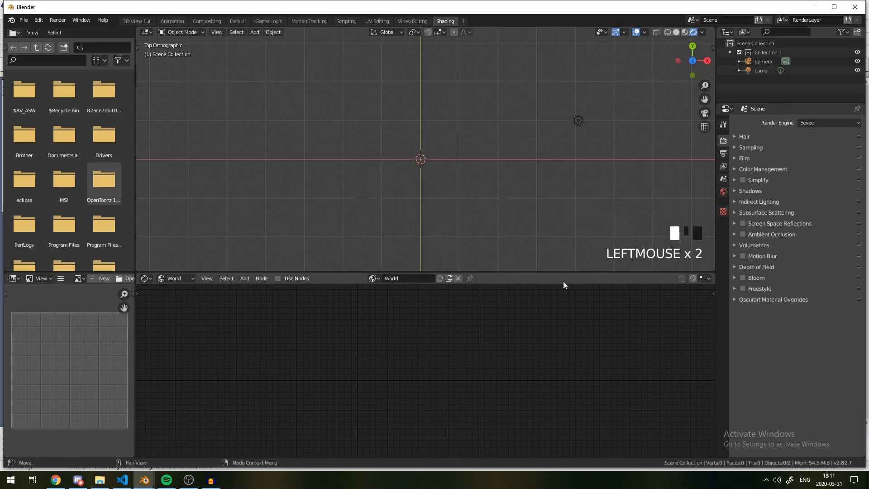
Enable nodes for the world shader and set the Background node's strength to 1.
click(280, 279)
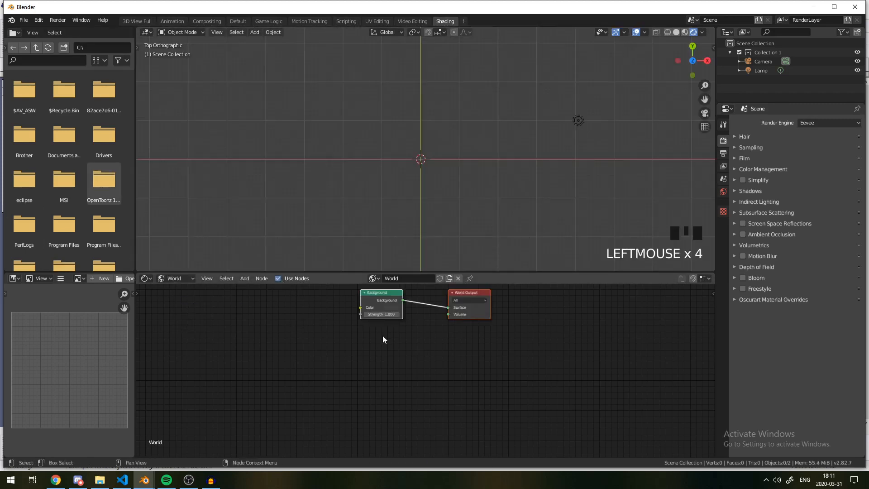
scroll(568, 128, up, 1)
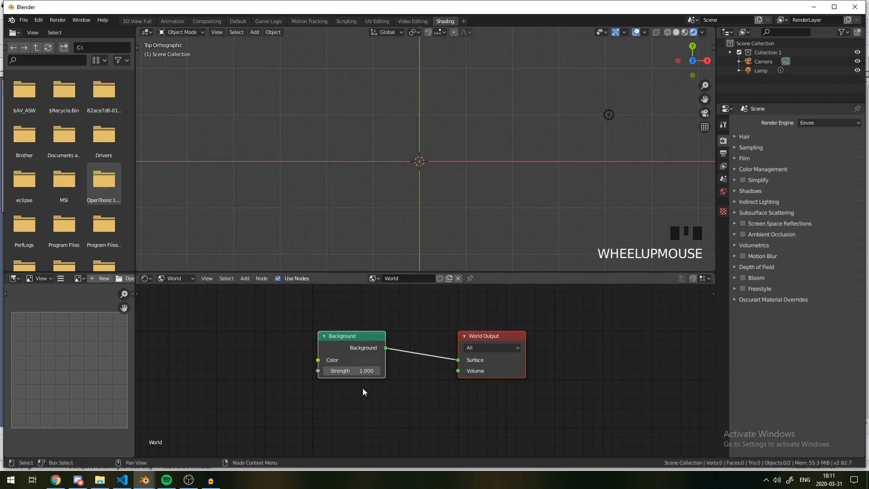
mouse_move(351, 370)
mouse_down()
mouse_move(324, 370)
mouse_move(398, 370)
mouse_move(362, 369)
mouse_up()
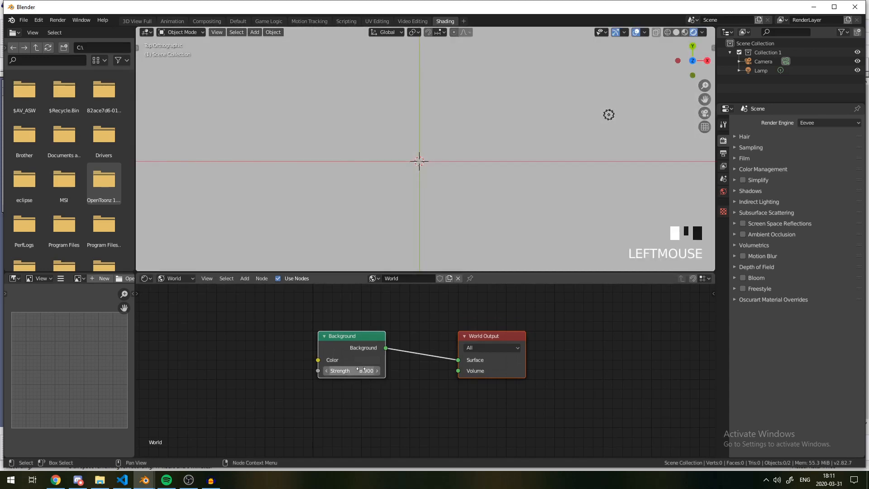
click(362, 368)
text(1)
key(Return)
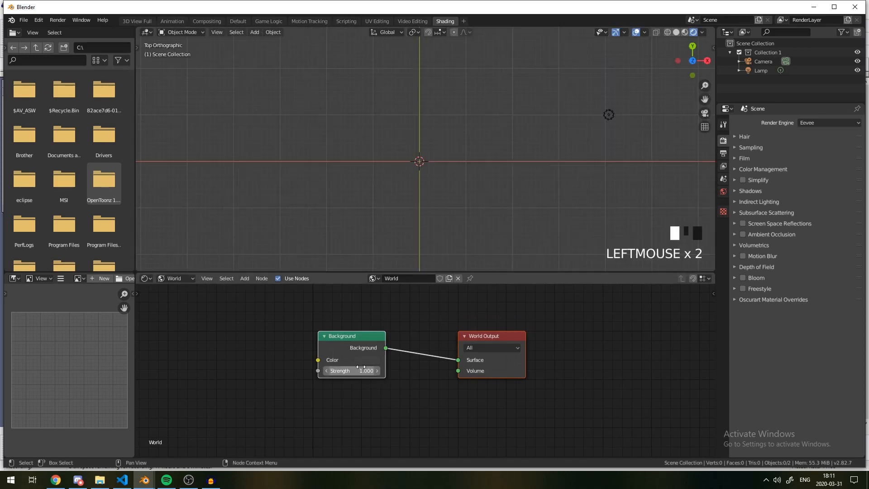
Add a Gradient Texture node and connect its Color output to the Background node's Color input.
middle_drag(309, 341, 438, 378)
scroll(354, 394, down, 3)
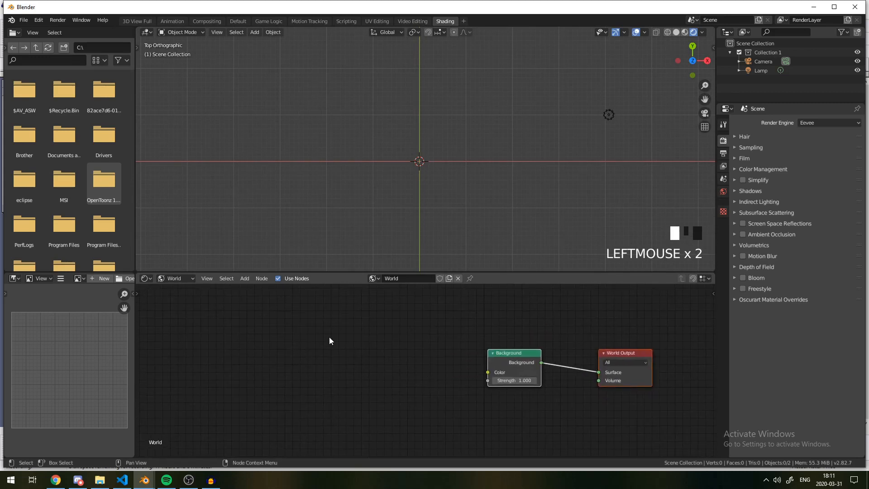
key(shift+a)
click(342, 324)
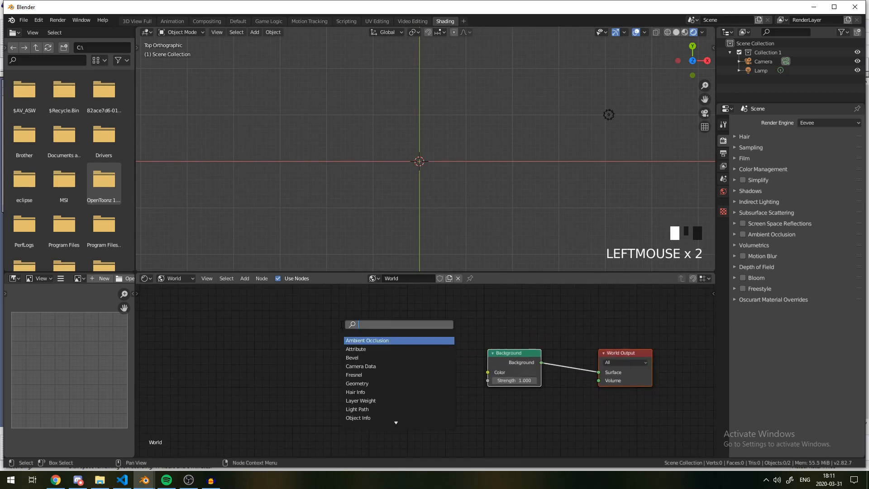
text(grad)
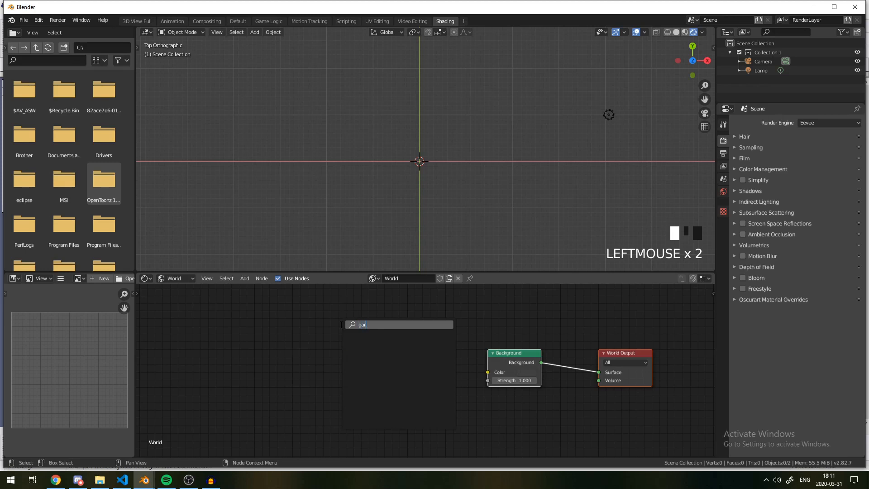
key(Return)
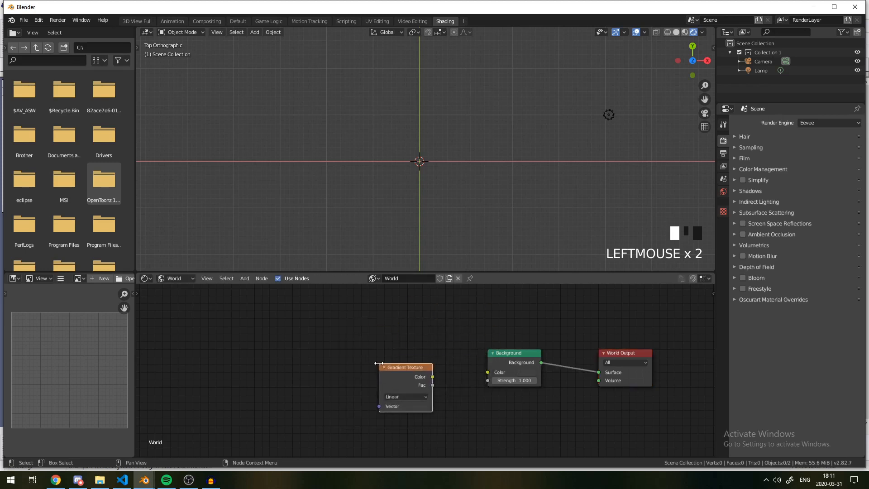
drag(433, 378, 487, 372)
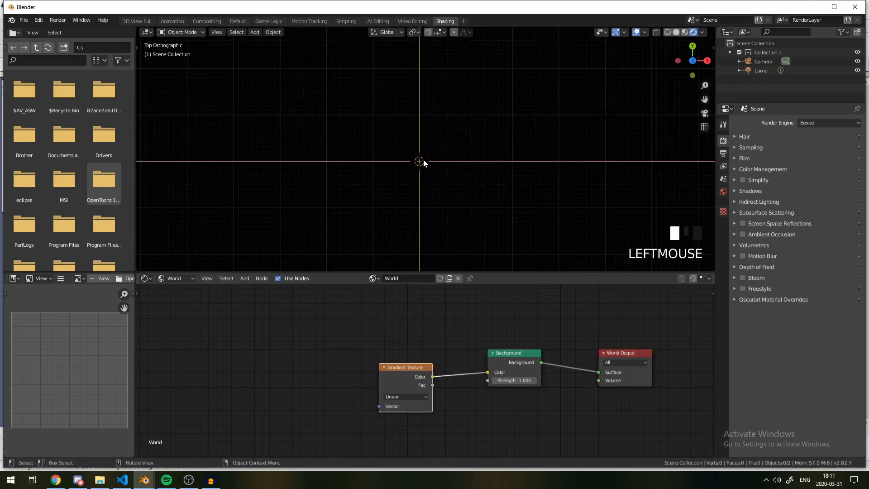
Select the scene camera and align it to a zoomed-out top view.
middle_drag(423, 159, 425, 123)
key(KP_7)
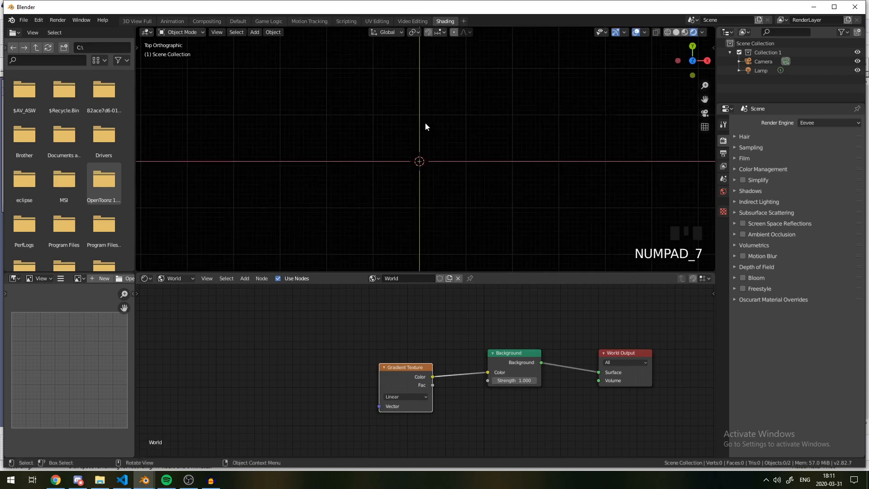
scroll(425, 127, down, 1)
scroll(526, 114, down, 4)
key(ctrl+alt+KP_0)
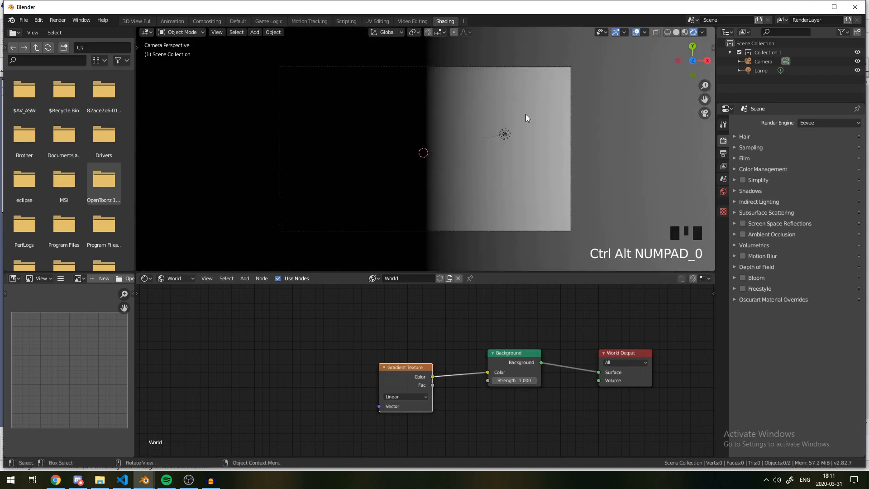
click(569, 114)
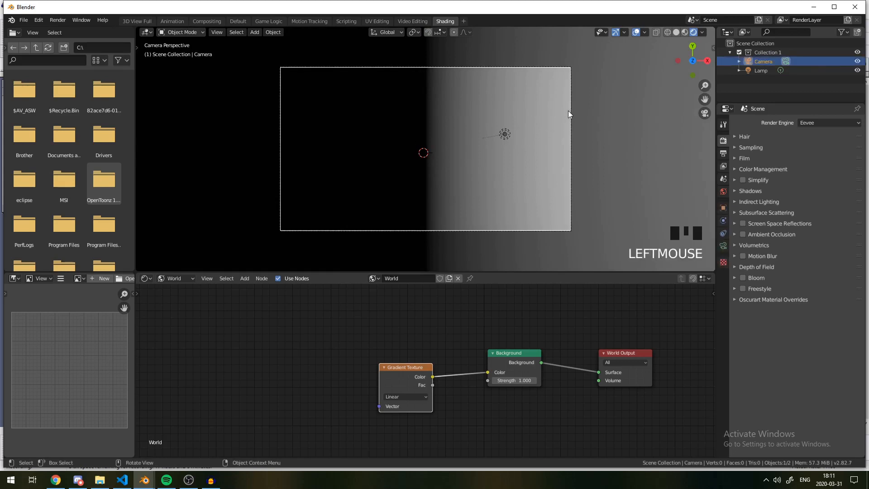
scroll(414, 120, up, 2)
middle_drag(414, 120, 421, 152)
scroll(412, 121, down, 6)
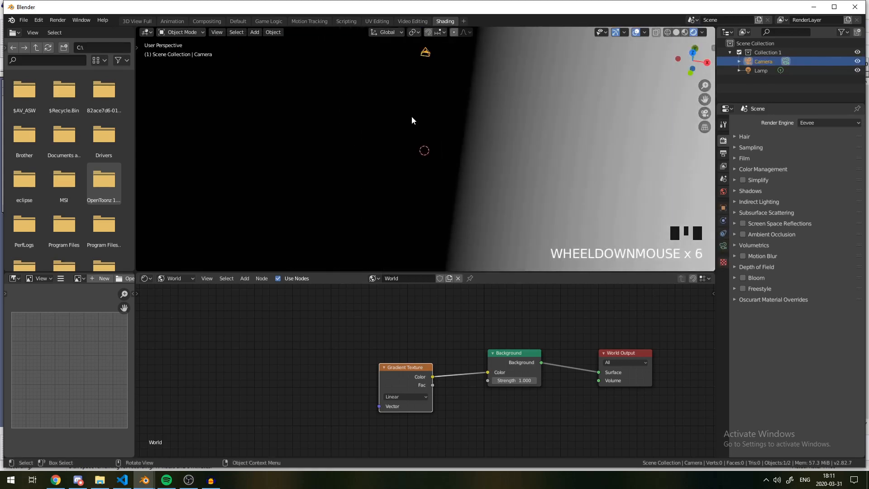
key(KP_7)
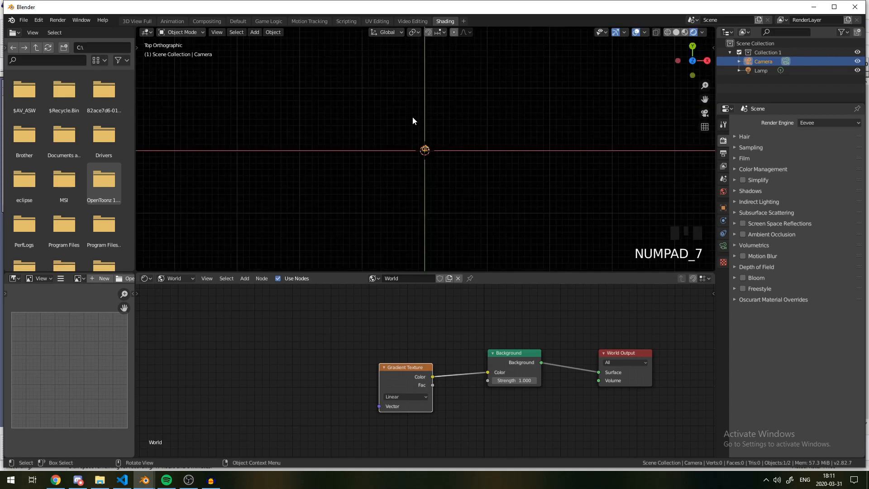
key(ctrl+alt+KP_0)
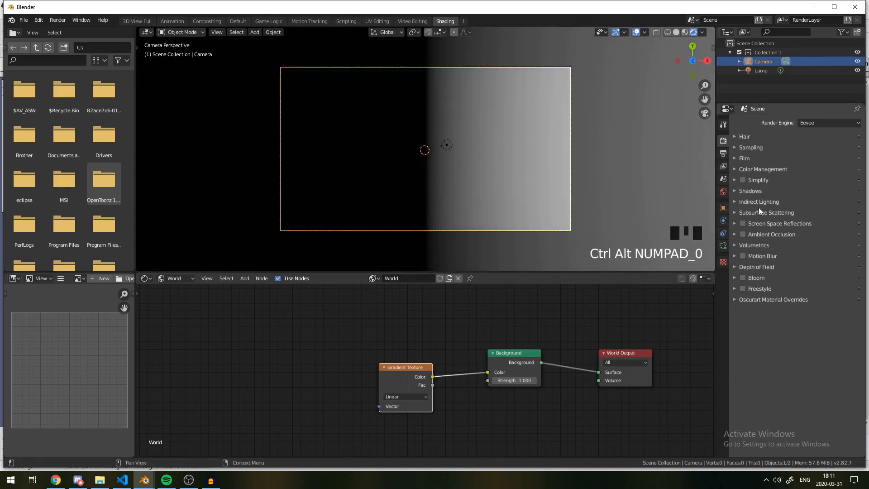
Change the camera's lens type to Orthographic.
click(723, 248)
click(819, 150)
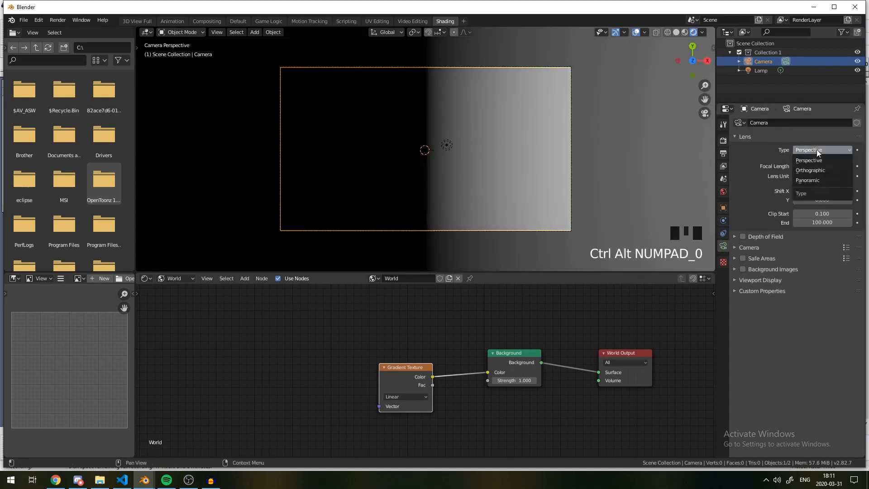
click(815, 170)
scroll(341, 171, down, 6)
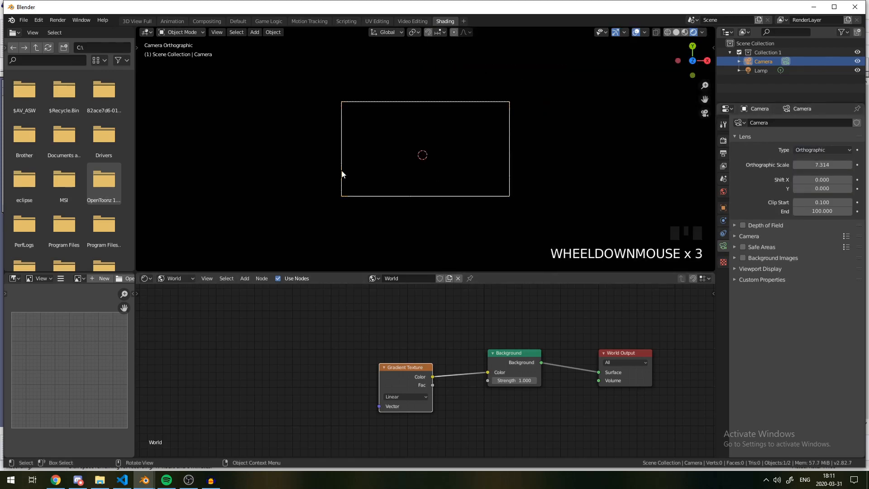
Add a Mapping node before the Gradient Texture and connect its Vector output to the gradient's Vector input.
scroll(415, 334, up, 1)
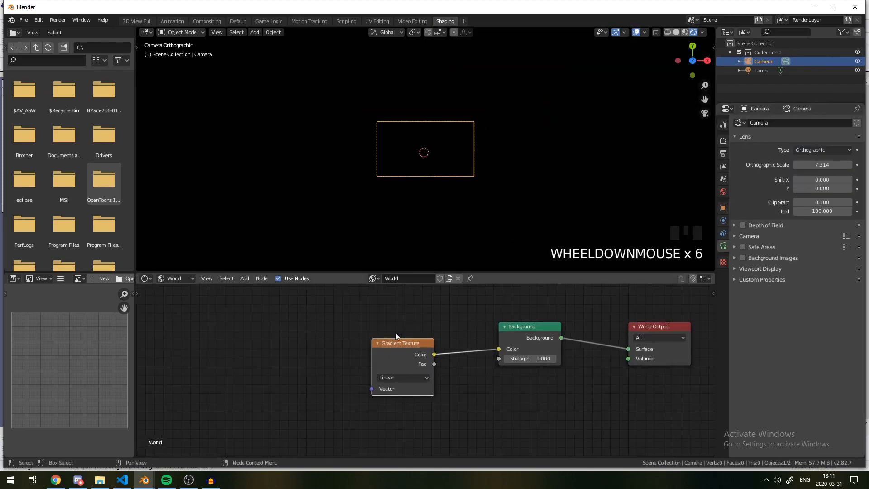
key(shift+a)
click(308, 345)
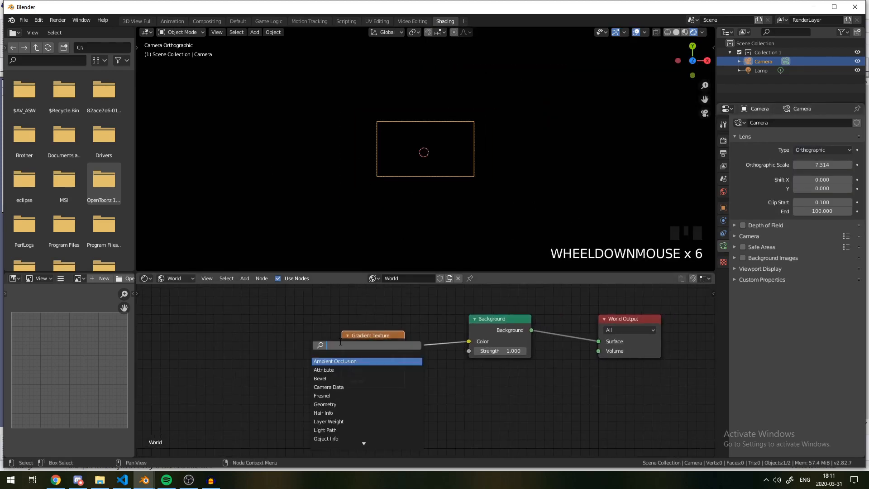
text(mapping)
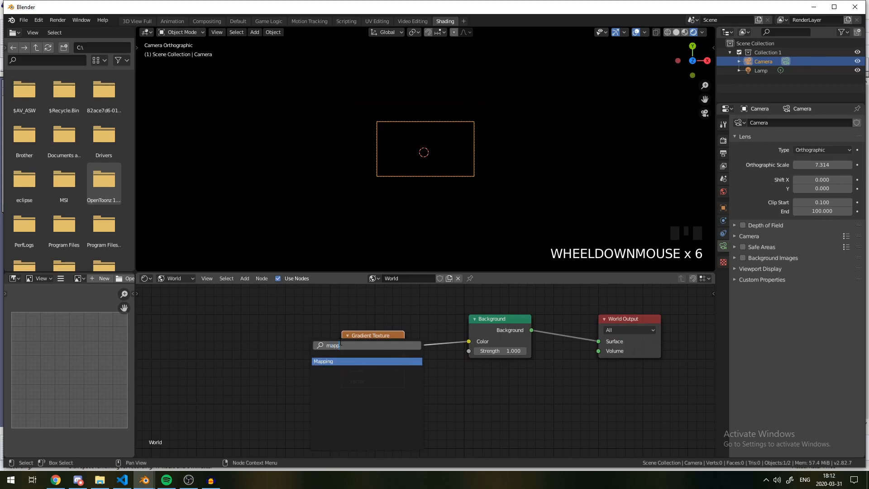
key(Return)
click(255, 327)
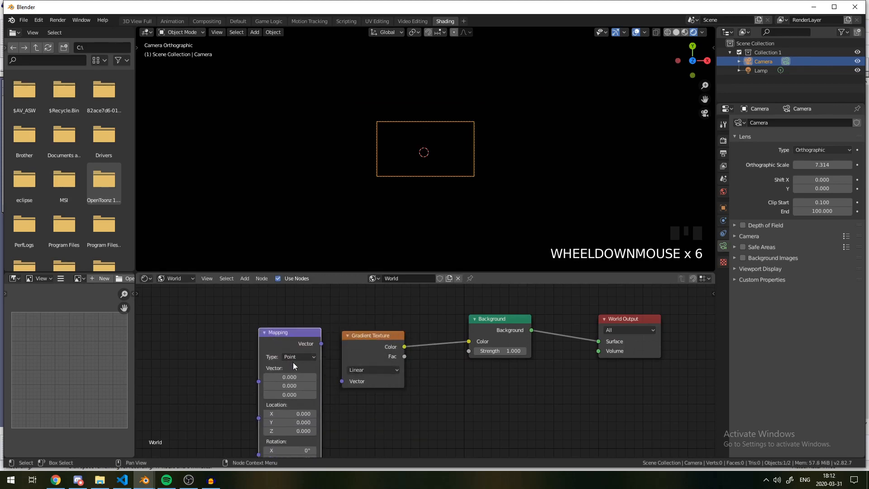
drag(324, 346, 341, 381)
Add a Texture Coordinate node before the Mapping node and connect its Window output to the Mapping node's Vector input.
middle_drag(192, 325, 304, 321)
key(shift+a)
click(304, 321)
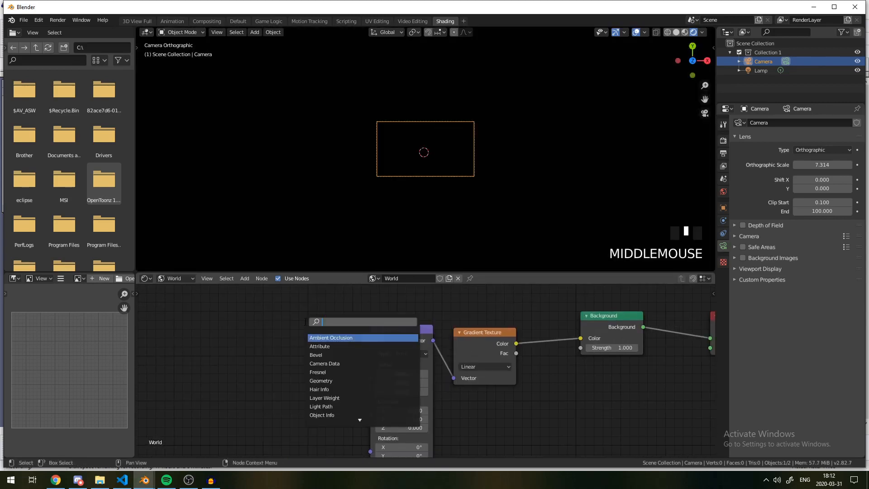
text(tex)
key(Return)
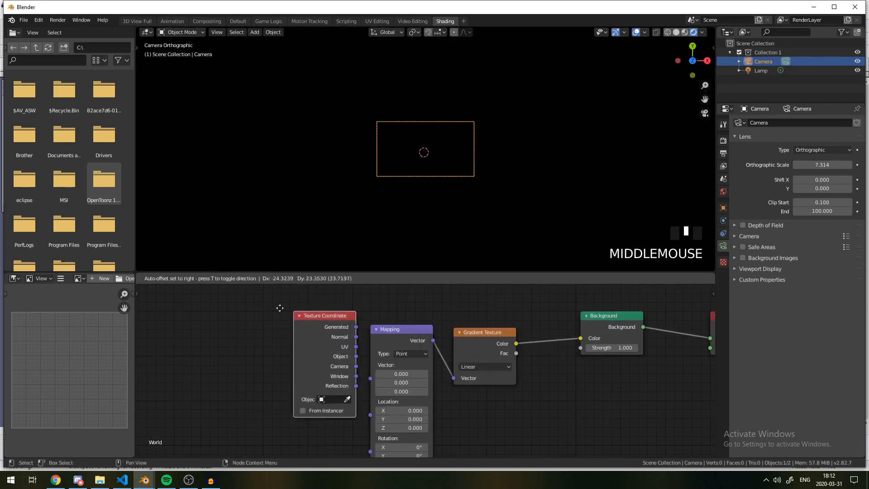
click(250, 332)
drag(313, 397, 370, 378)
middle_drag(336, 412, 323, 393)
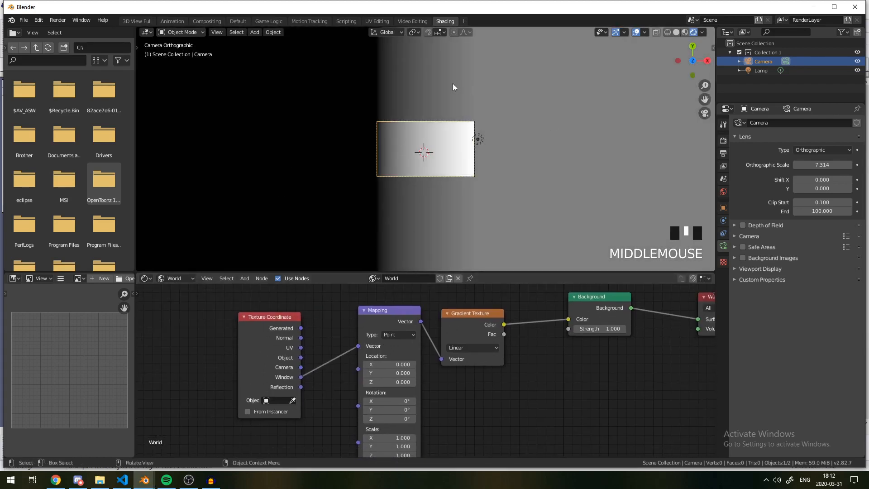
Try rotating the gradient by setting the Mapping node's Y rotation to -90°.
scroll(362, 140, up, 6)
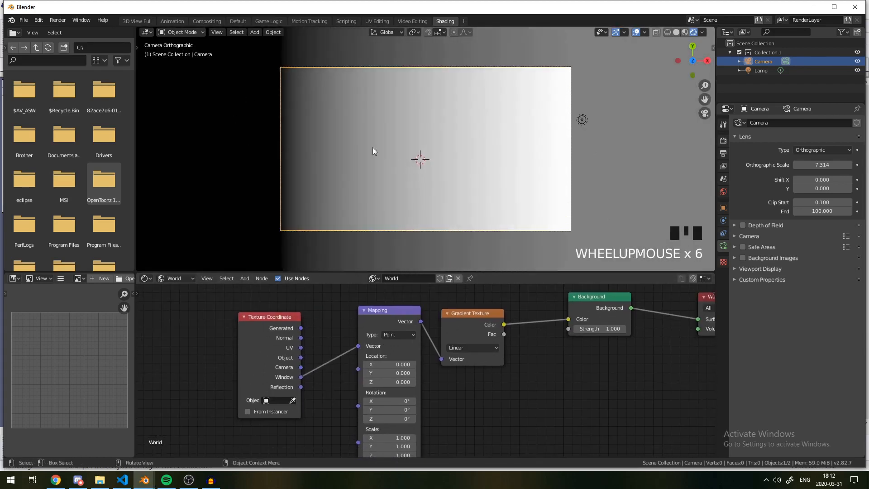
middle_drag(262, 426, 228, 375)
click(341, 358)
text(-9)
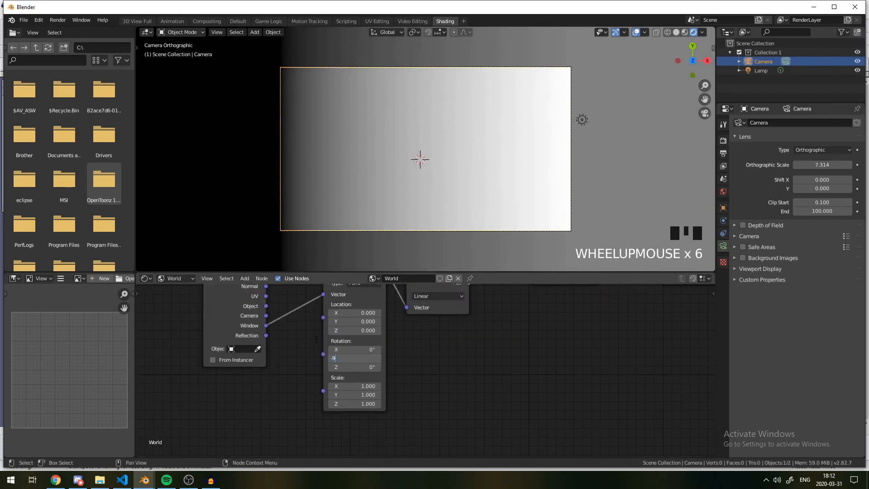
click(316, 340)
scroll(531, 200, down, 7)
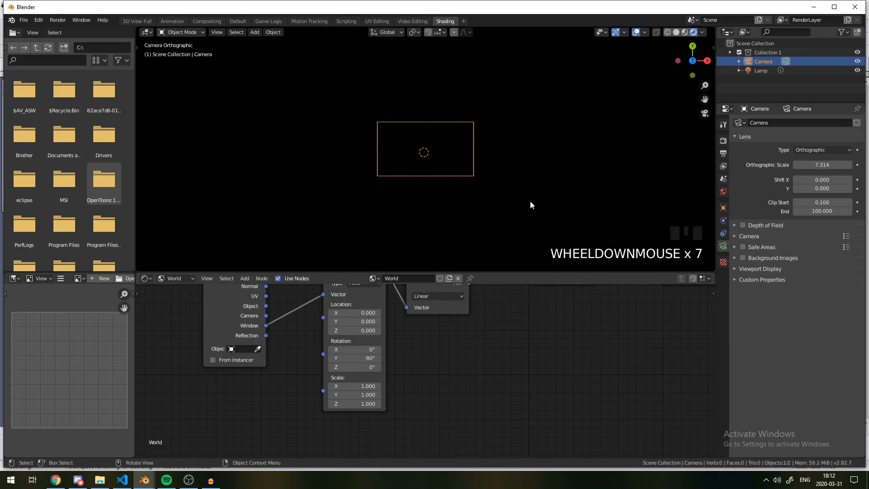
Reset the Mapping node's Y and X rotations to 0°.
drag(359, 358, 294, 367)
click(358, 357)
text(0)
key(Return)
click(343, 349)
text(0)
key(Return)
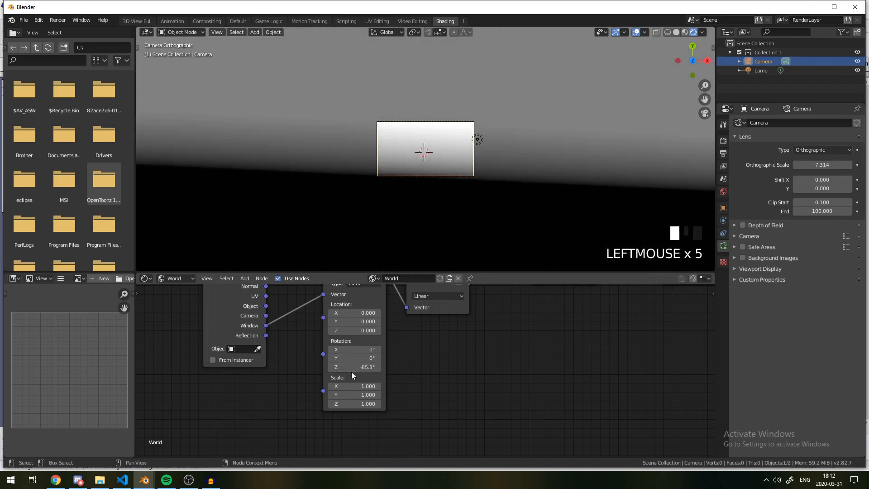
Set the Mapping node's Z rotation to -90° so the gradient runs vertically across the camera frame.
click(355, 368)
key(BackSpace)
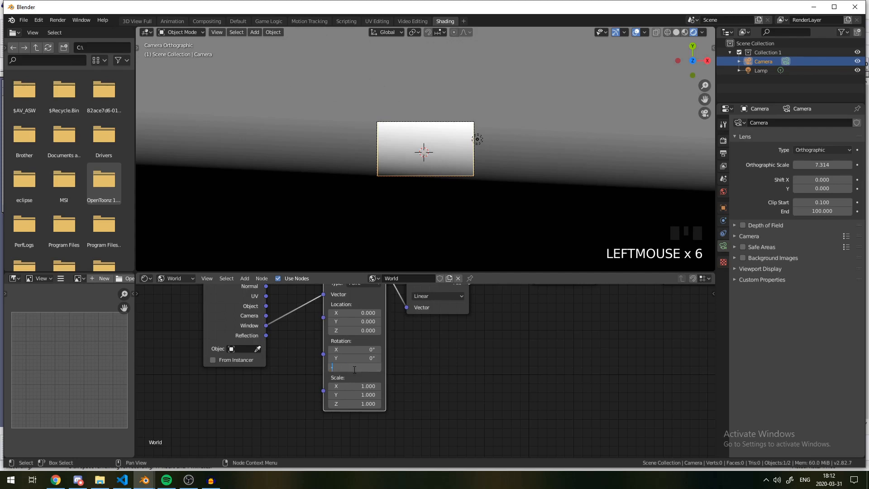
text(-90)
click(355, 370)
scroll(387, 129, up, 4)
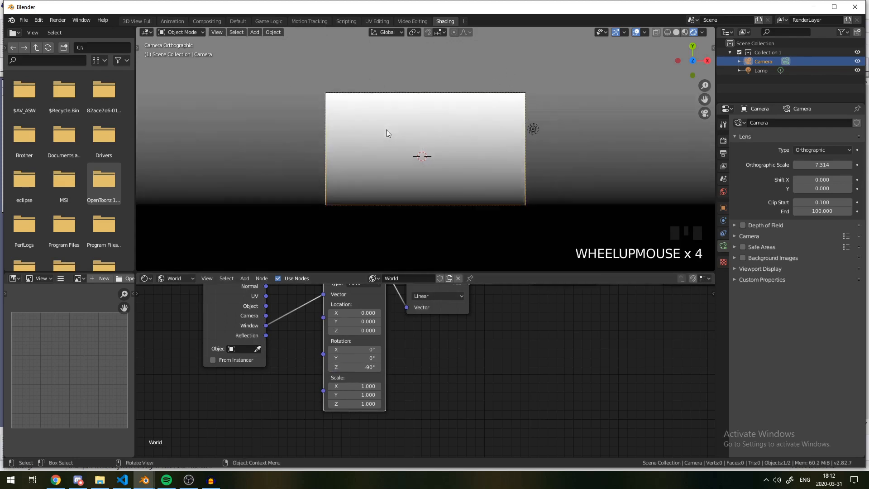
middle_drag(386, 130, 440, 199)
scroll(428, 195, down, 5)
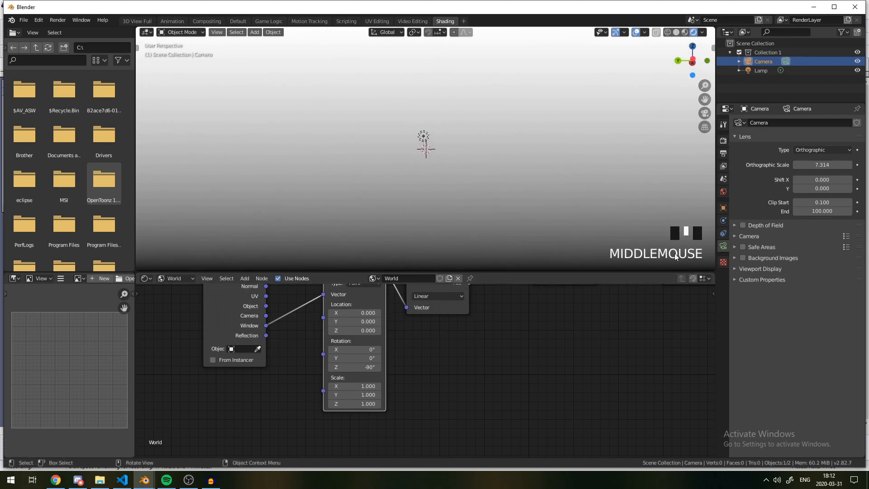
key(KP_0)
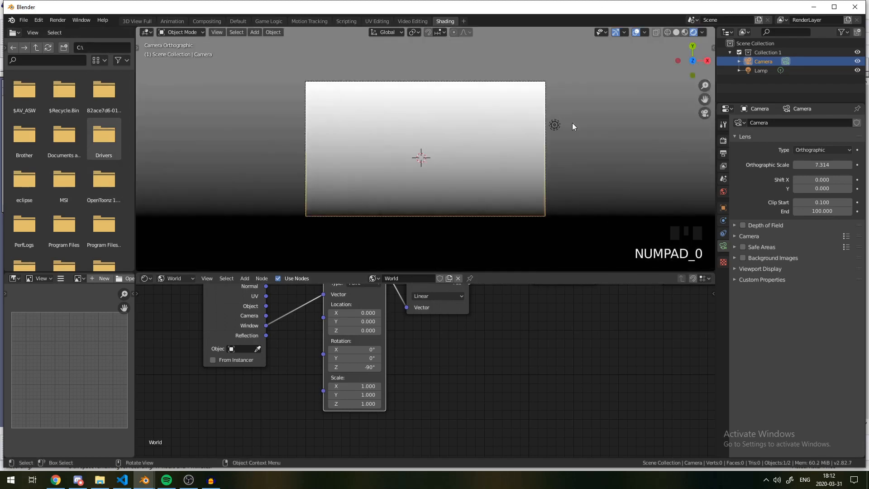
scroll(482, 147, up, 5)
scroll(482, 147, down, 4)
scroll(450, 201, up, 1)
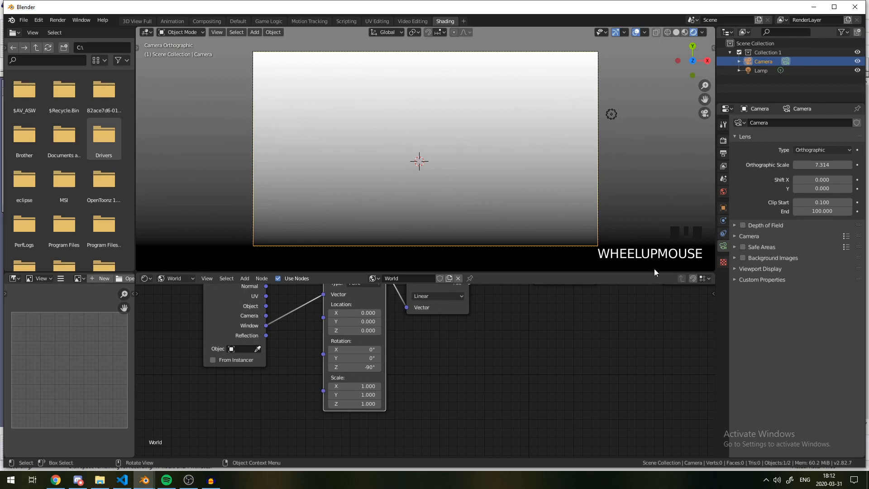
Insert a ColorRamp node between the Gradient Texture and Background nodes.
middle_drag(316, 305, 256, 385)
scroll(420, 367, down, 1)
middle_drag(424, 375, 381, 369)
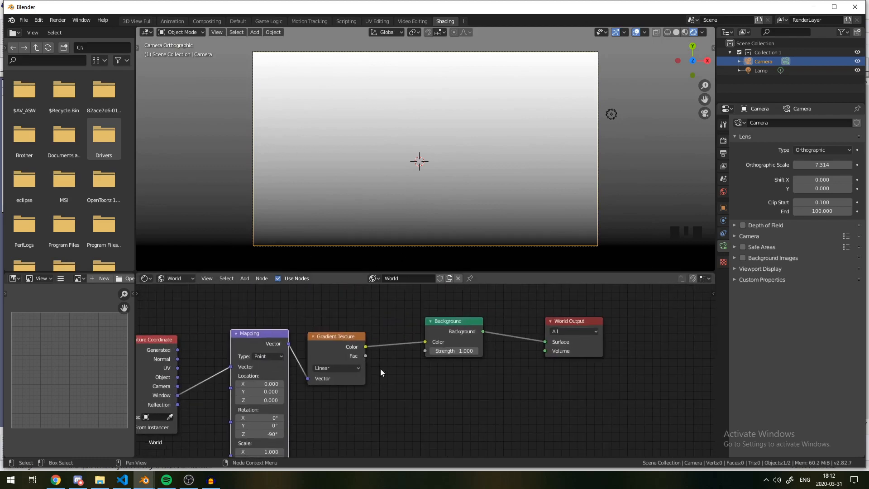
key(shift+a)
click(395, 353)
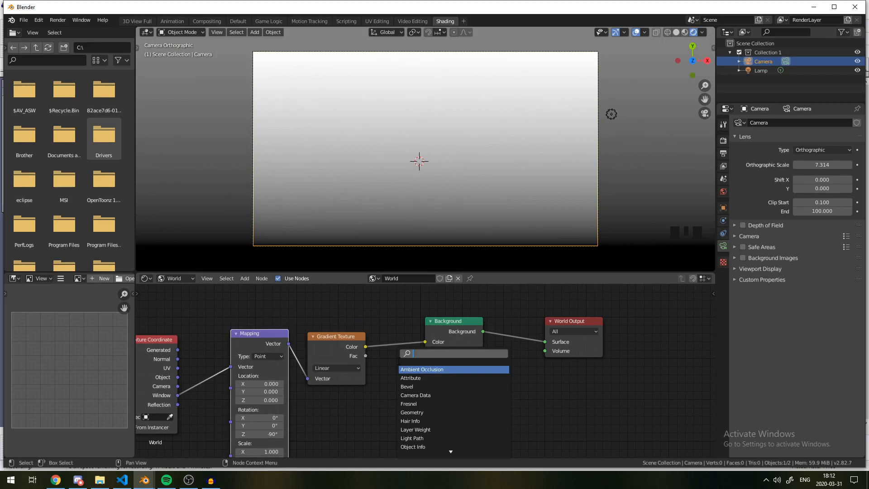
text(col)
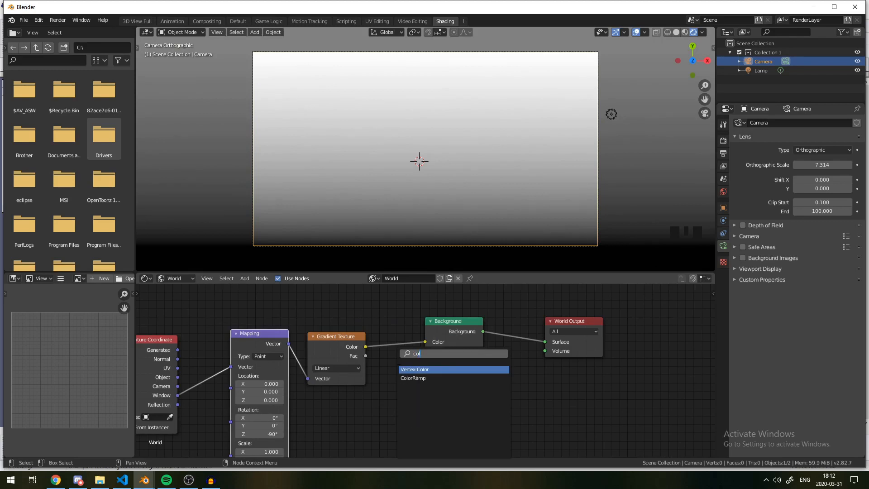
key(Down)
key(Return)
click(424, 359)
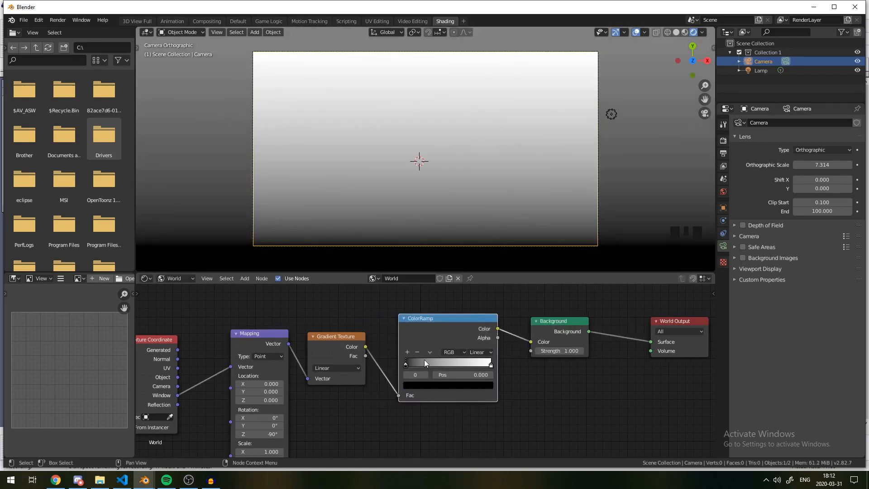
Set the ColorRamp's first stop to hex 040A06 and its last stop to hex 121F27.
click(415, 385)
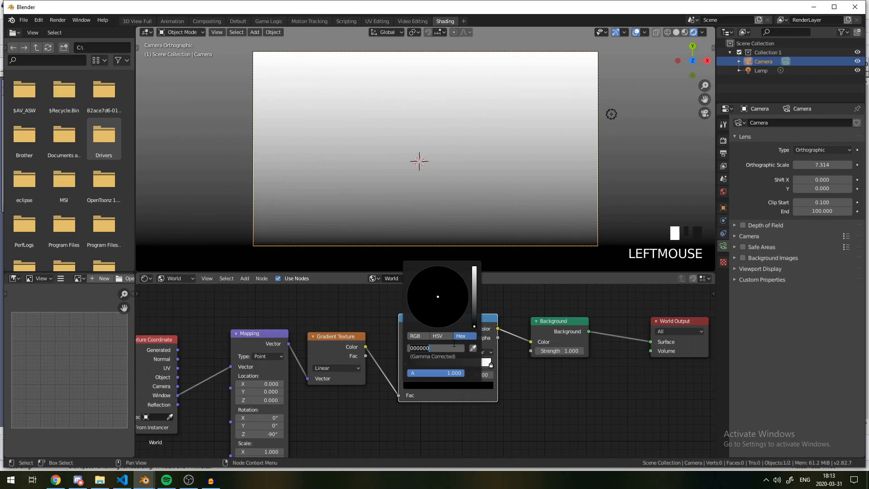
text(040A06)
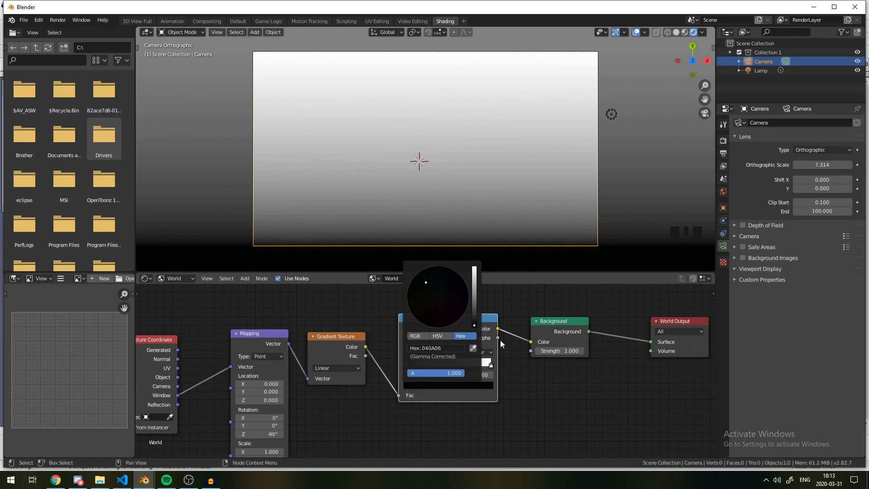
click(487, 365)
click(481, 384)
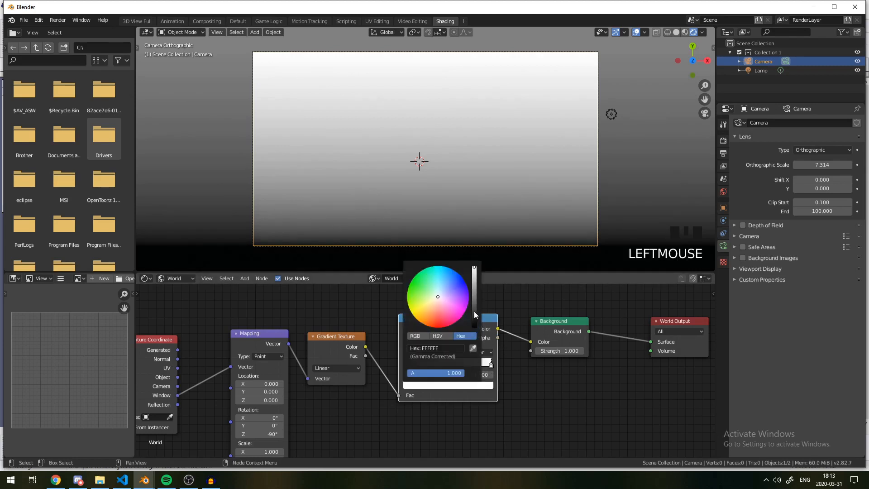
click(474, 314)
click(451, 348)
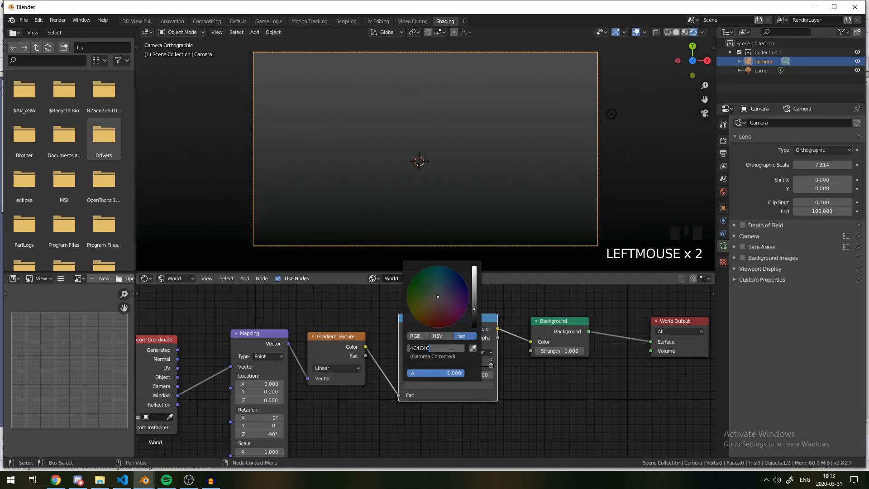
text(121f27)
key(Return)
Deselect all objects and examine the recoloured gradient inside the camera frame.
scroll(368, 143, up, 2)
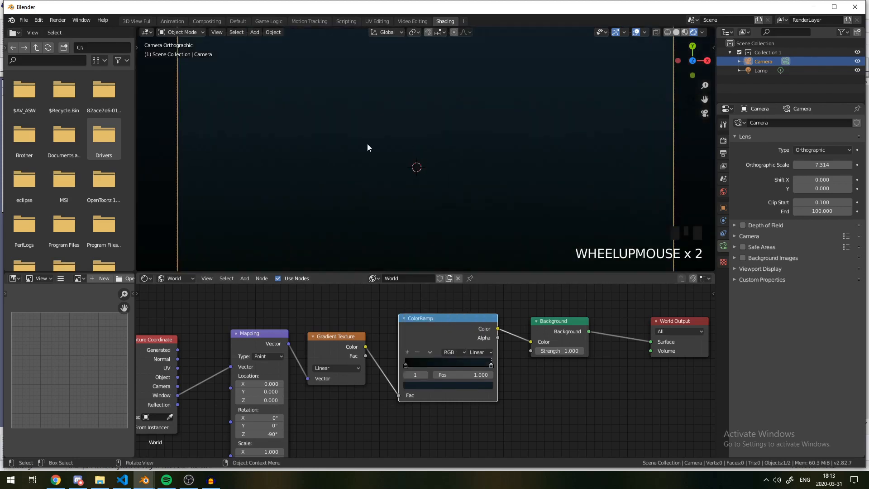
scroll(365, 140, down, 3)
scroll(365, 139, up, 1)
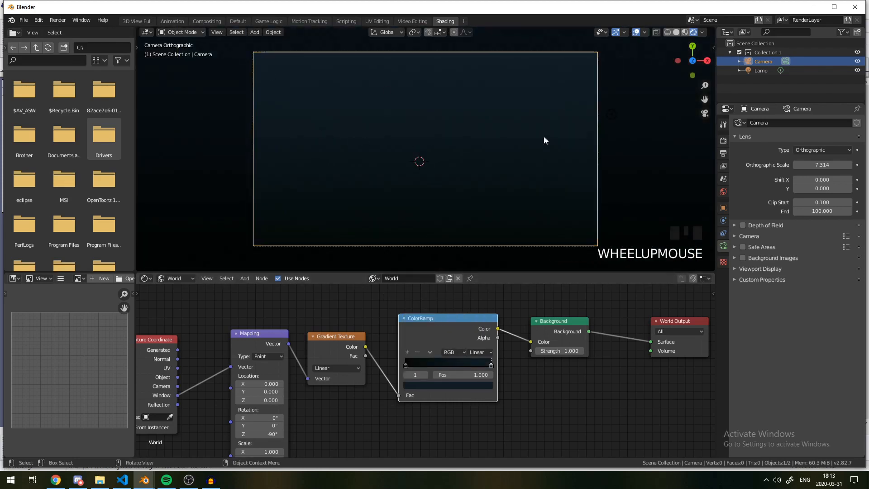
scroll(498, 143, down, 2)
key(a)
key(alt+a)
scroll(498, 154, up, 3)
scroll(440, 189, down, 2)
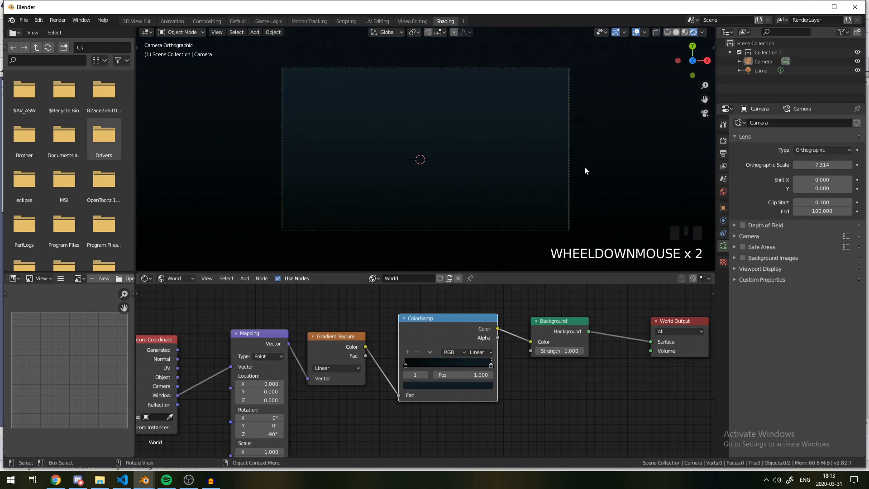
Tilt the gradient by setting the Mapping node's Z rotation to -77.4°.
middle_drag(252, 435, 303, 386)
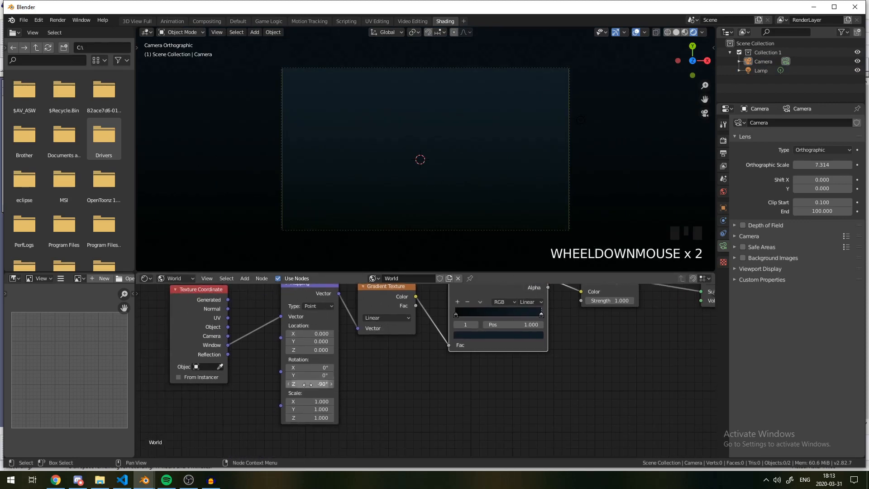
mouse_move(303, 385)
mouse_down()
mouse_move(316, 386)
mouse_move(307, 384)
mouse_up()
key(a)
key(a)
key(a)
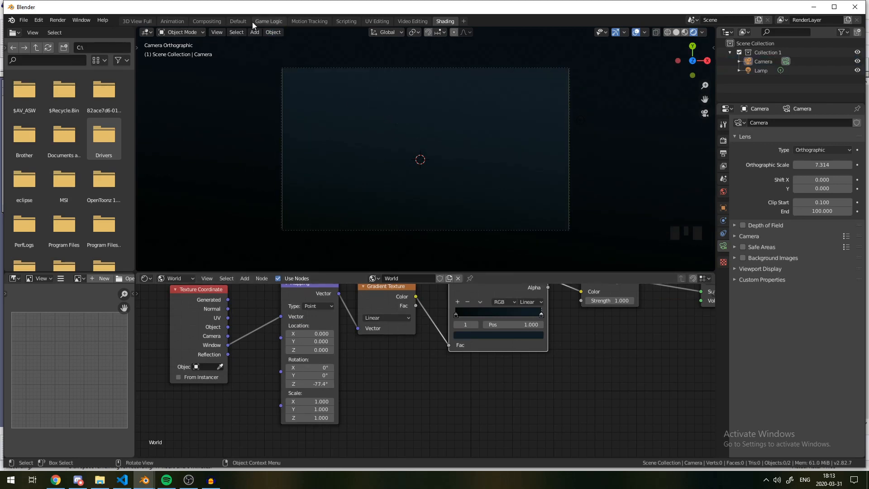
Switch to the Default workspace and add a Plain Axes empty at the origin.
click(239, 21)
middle_drag(333, 182, 331, 180)
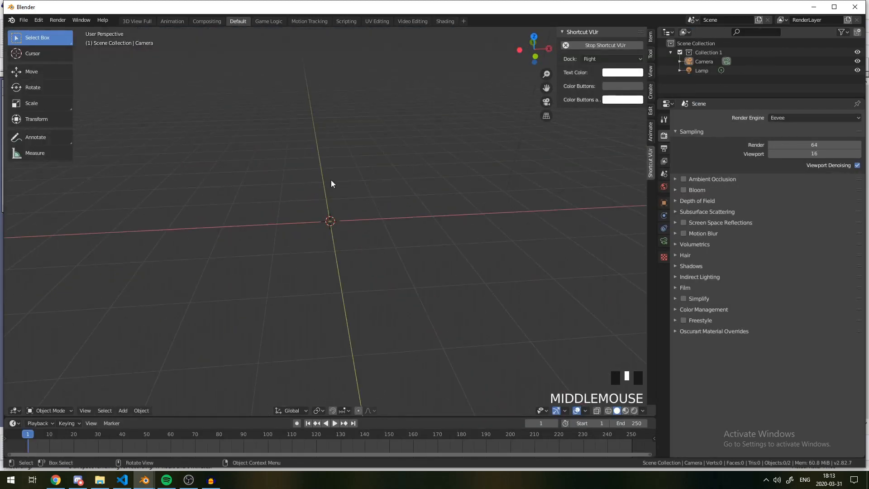
key(shift+a)
mouse_move(330, 173)
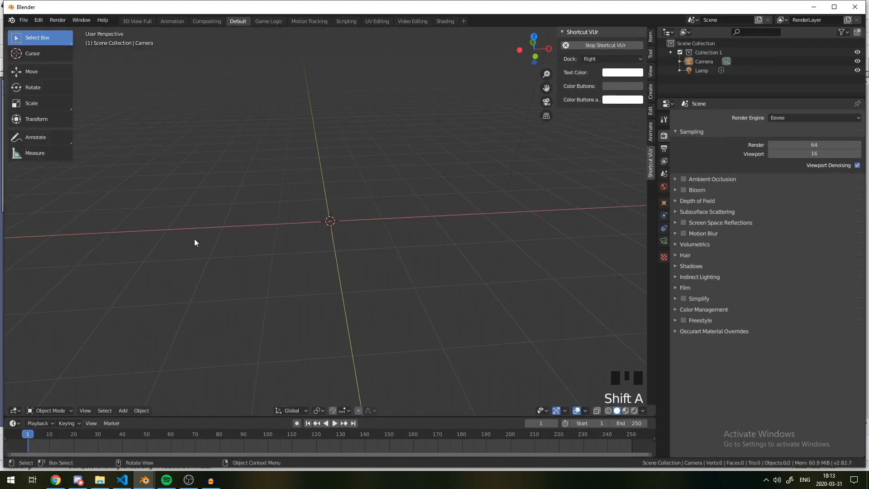
key(shift+a)
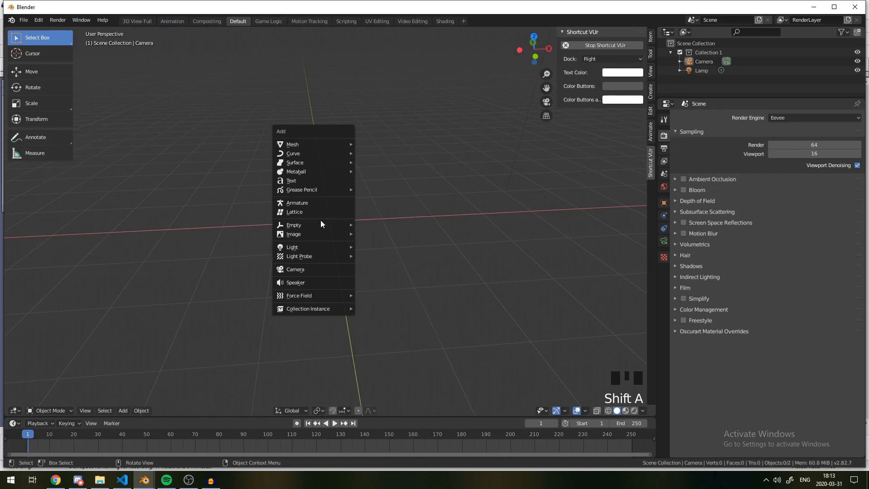
mouse_move(322, 225)
click(374, 224)
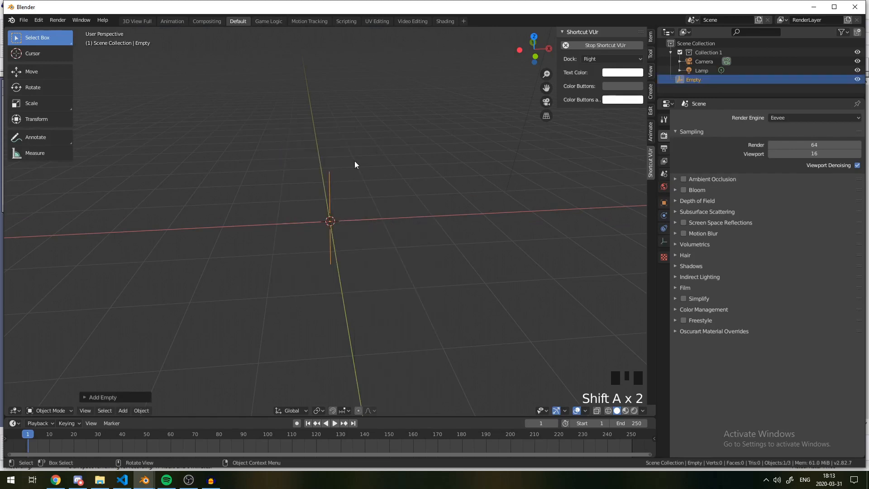
Add a circle mesh at the origin and set its vertex count to 12.
middle_drag(354, 161, 399, 219)
scroll(355, 182, up, 1)
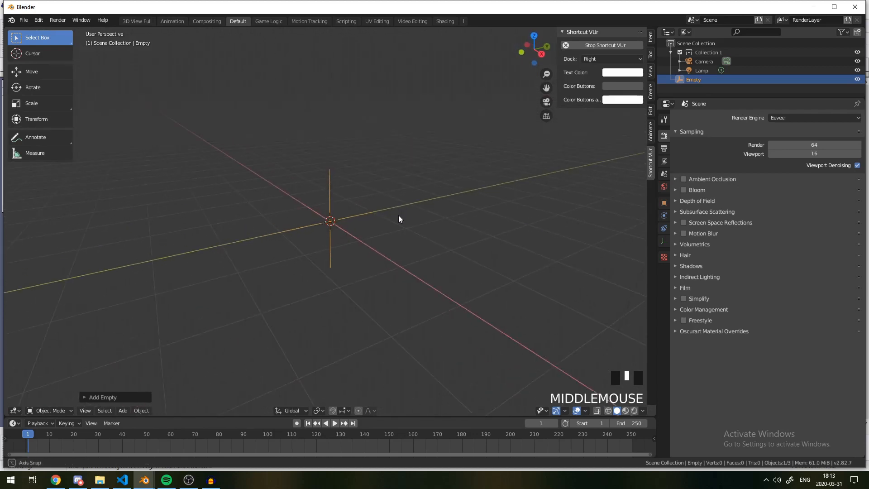
key(shift+a)
mouse_move(372, 115)
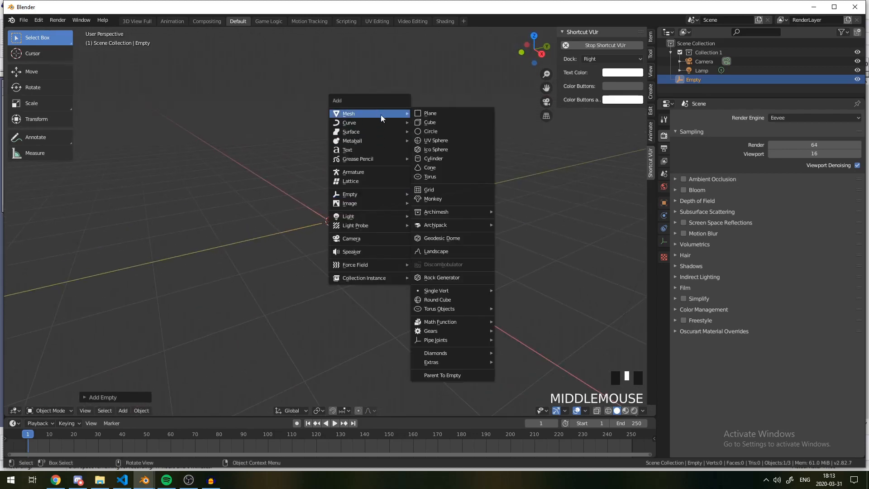
click(423, 132)
middle_drag(401, 175, 165, 394)
click(109, 399)
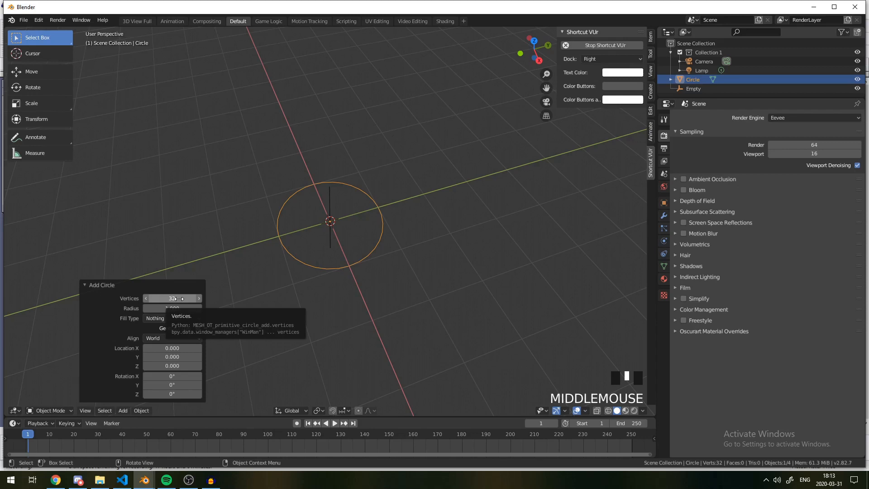
click(179, 299)
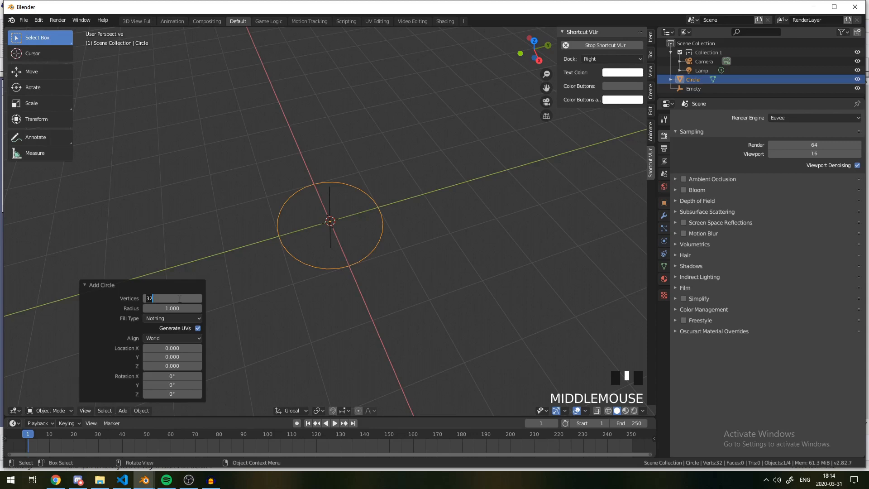
key(Return)
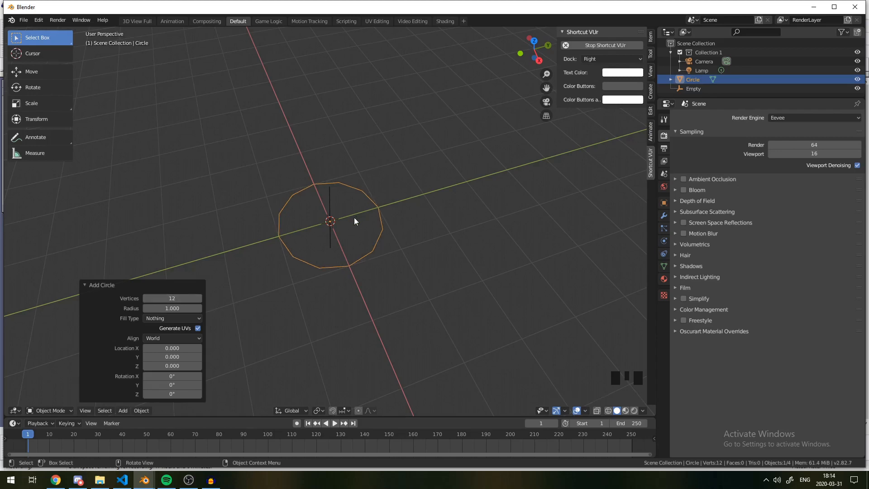
middle_drag(313, 271, 392, 297)
key(Tab)
key(Tab)
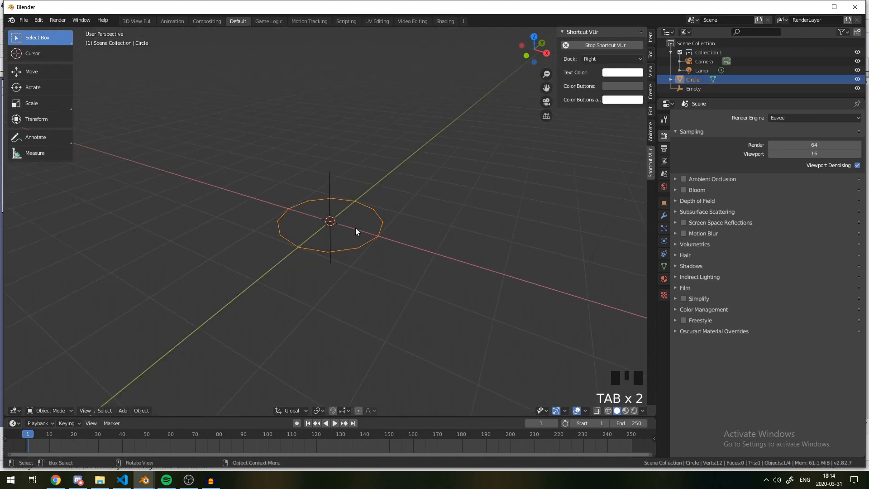
middle_drag(358, 231, 405, 234)
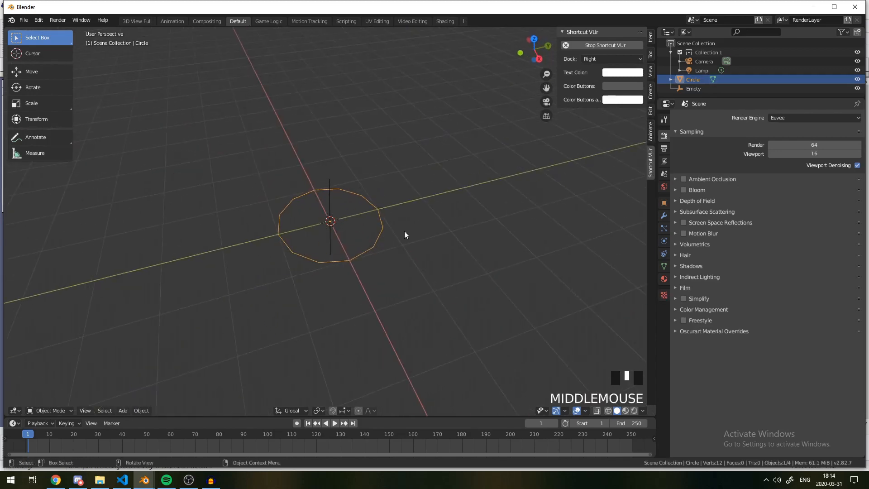
Show the circle's modifier properties and view the scene through the orthographic camera.
click(664, 216)
click(779, 118)
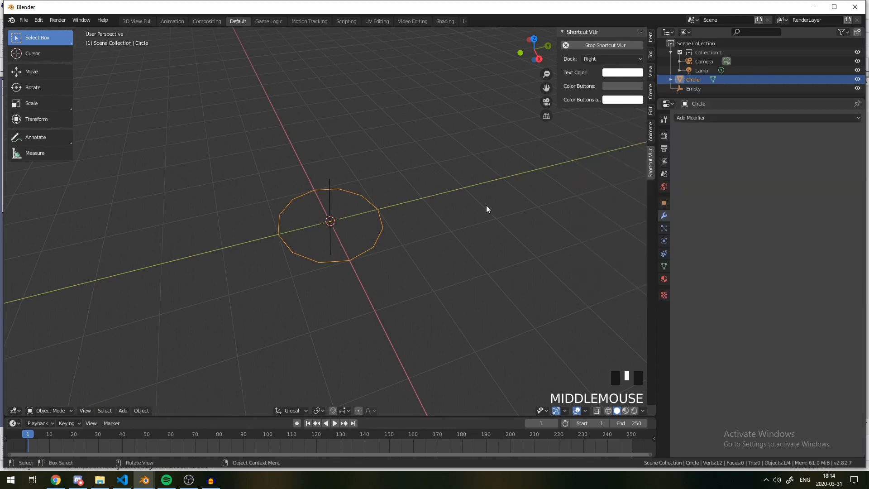
scroll(420, 189, down, 3)
key(KP_7)
key(KP_0)
scroll(420, 192, up, 3)
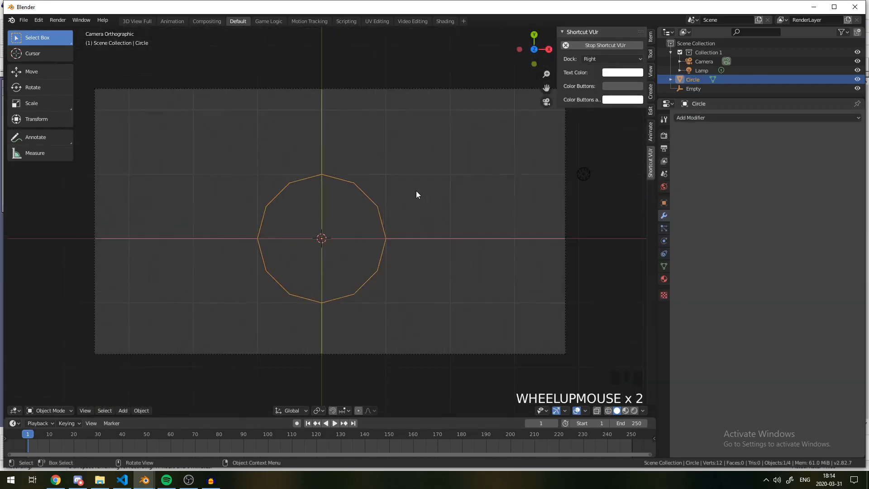
key(z)
scroll(369, 223, down, 2)
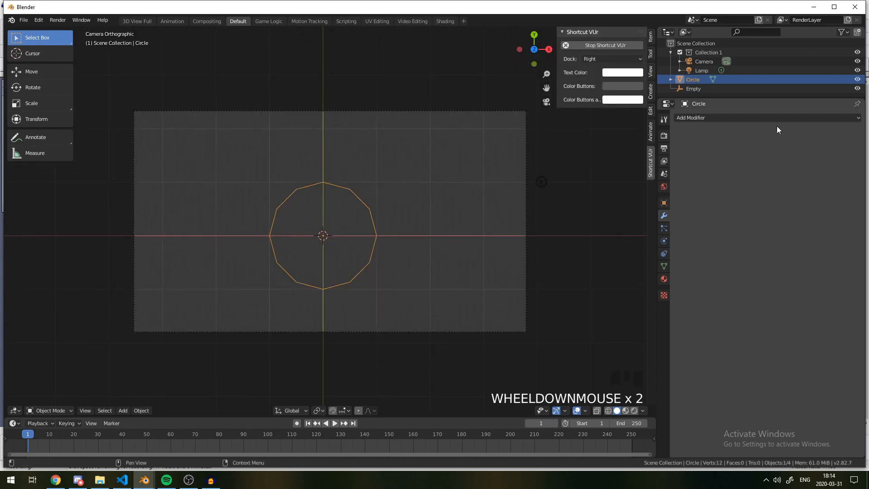
Scale the circle down to a small ring and move it about -2.8 along the X axis.
key(s)
right_click(368, 253)
key(s)
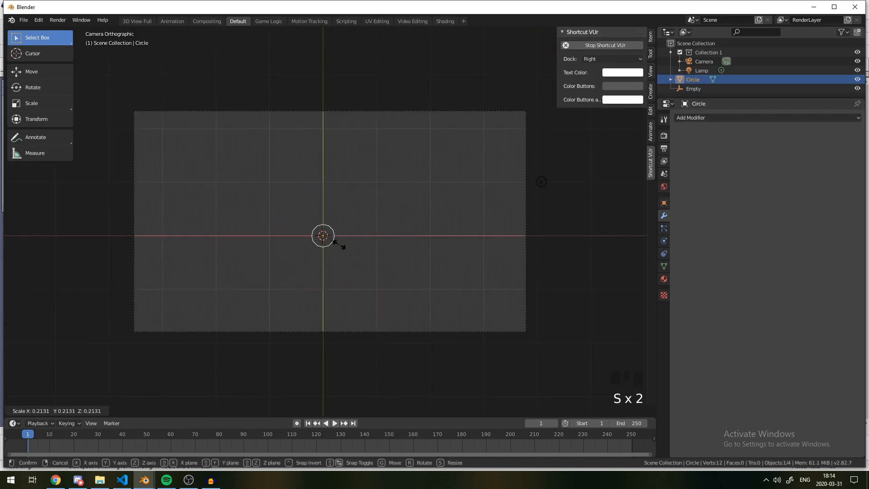
click(340, 242)
key(g)
click(329, 238)
Add a Screw modifier to the small circle and frame the object in a perspective view.
click(721, 122)
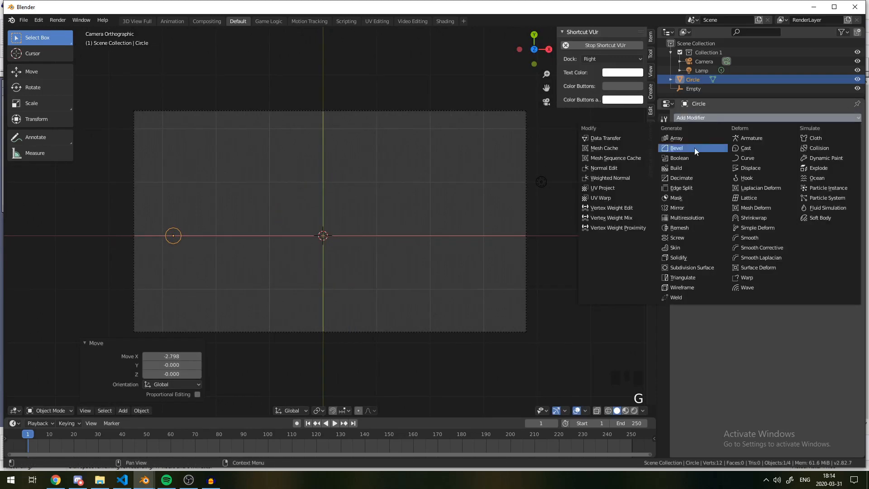
click(693, 238)
middle_drag(263, 205, 293, 144)
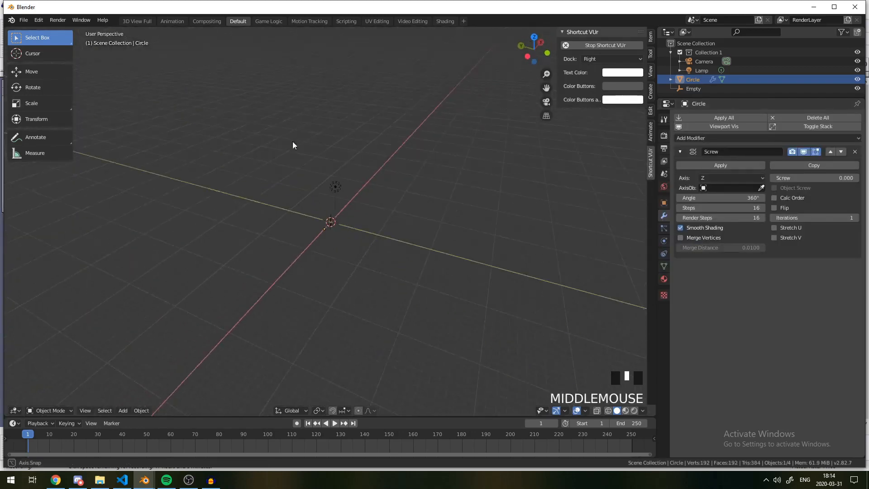
scroll(315, 250, up, 9)
scroll(317, 222, up, 7)
scroll(293, 214, up, 1)
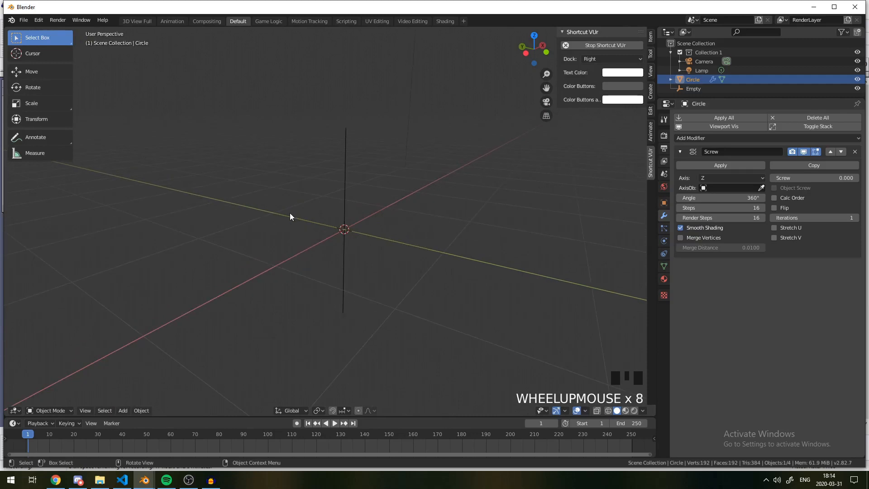
key(KP_Decimal)
middle_drag(291, 215, 415, 300)
scroll(393, 202, down, 2)
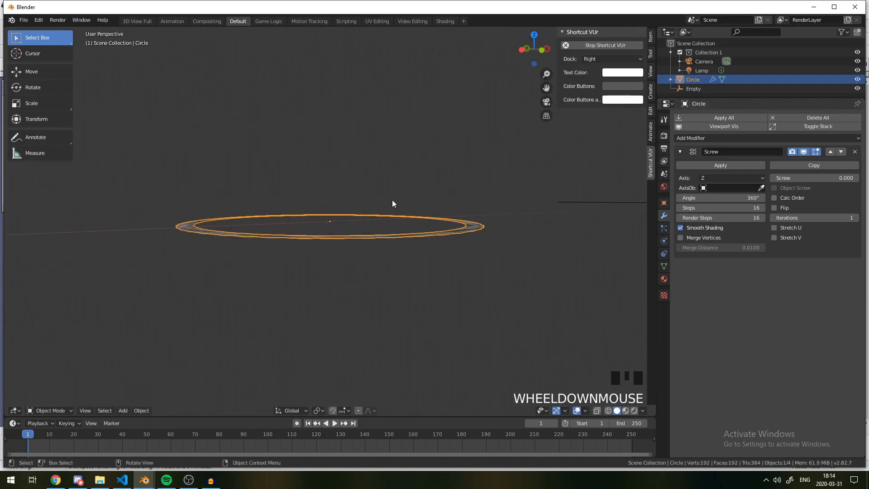
middle_drag(393, 202, 418, 245)
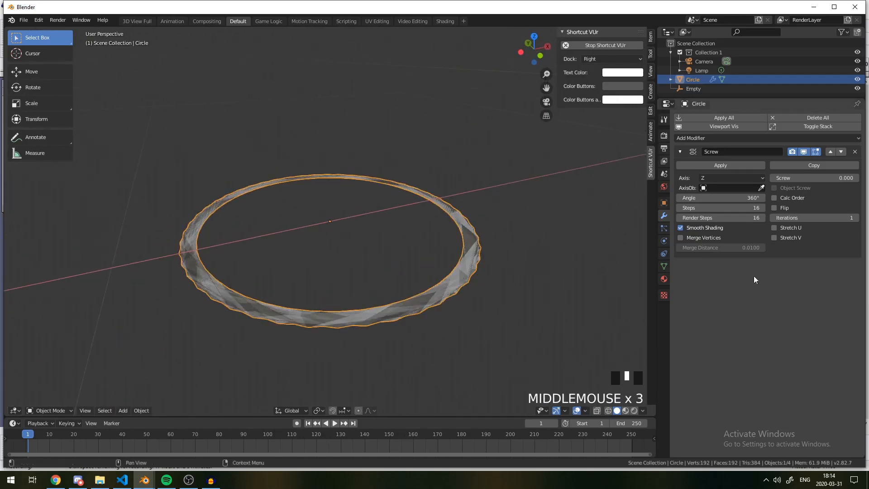
Set the Screw modifier's Screw value to 0.900 and inspect the shape from above.
mouse_move(815, 178)
mouse_down()
mouse_move(842, 178)
mouse_move(815, 177)
mouse_move(843, 178)
mouse_move(829, 177)
mouse_up()
scroll(279, 161, down, 4)
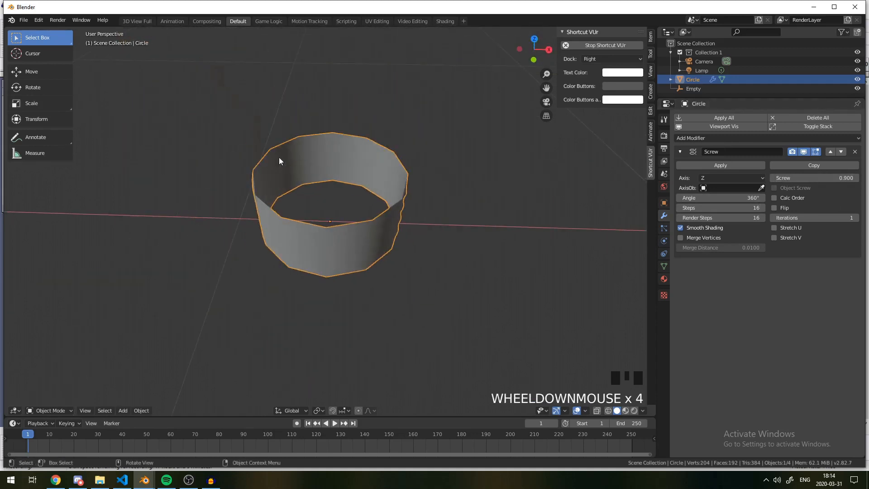
middle_drag(359, 213, 348, 232)
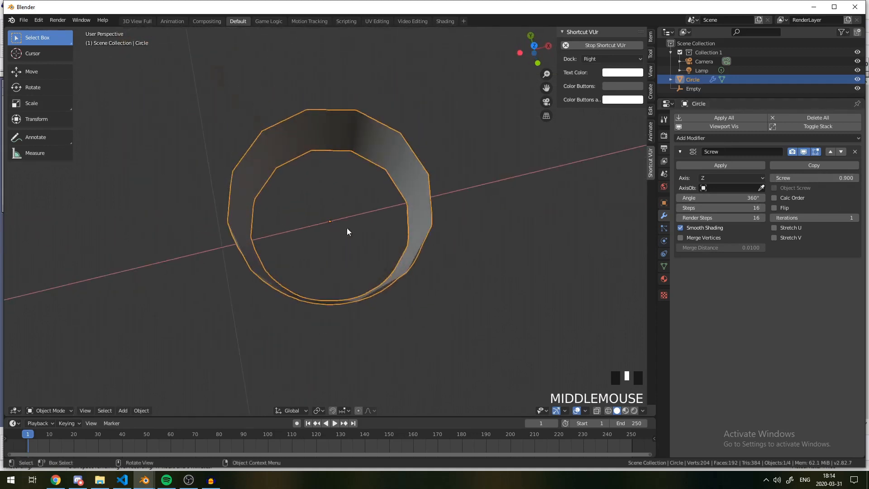
Set the Empty as the axis object of the circle's Screw modifier and inspect the swept ring around it.
scroll(471, 240, down, 10)
click(556, 168)
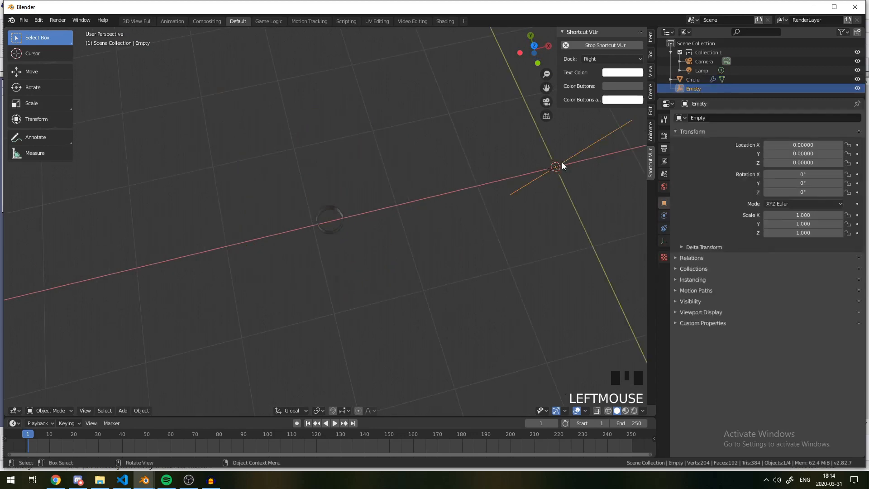
click(336, 222)
scroll(358, 220, up, 1)
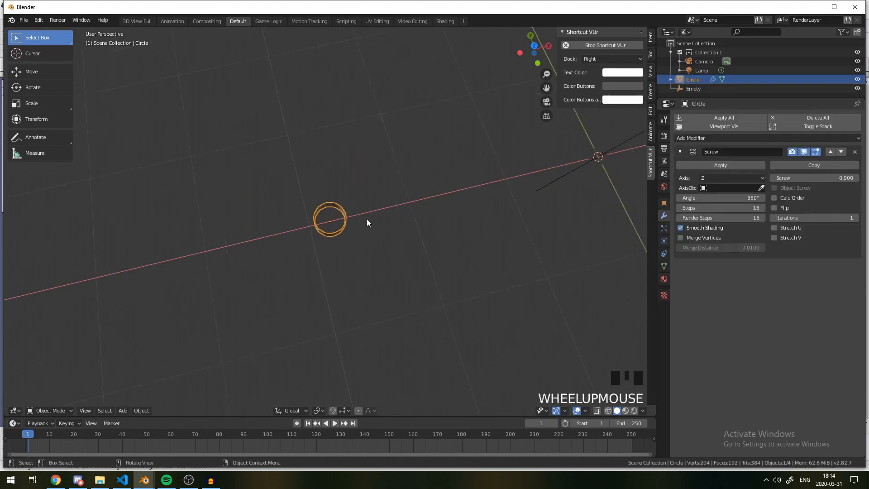
scroll(345, 231, down, 3)
scroll(335, 290, down, 8)
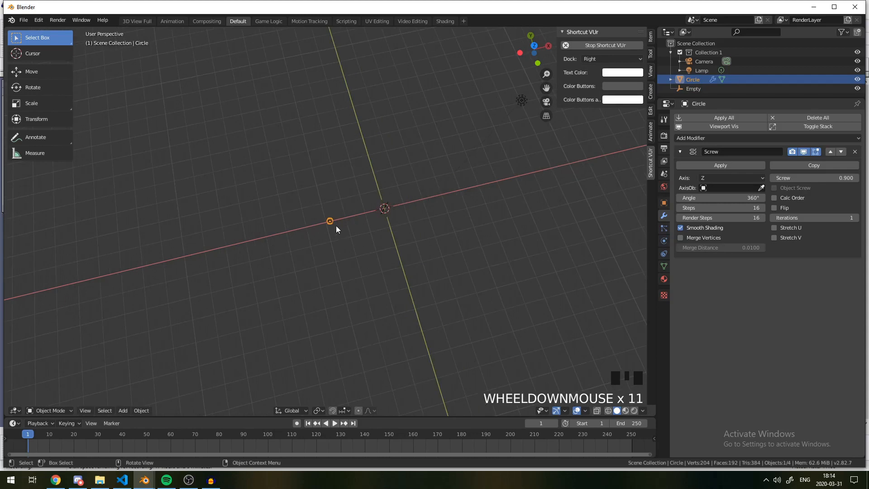
scroll(350, 240, up, 19)
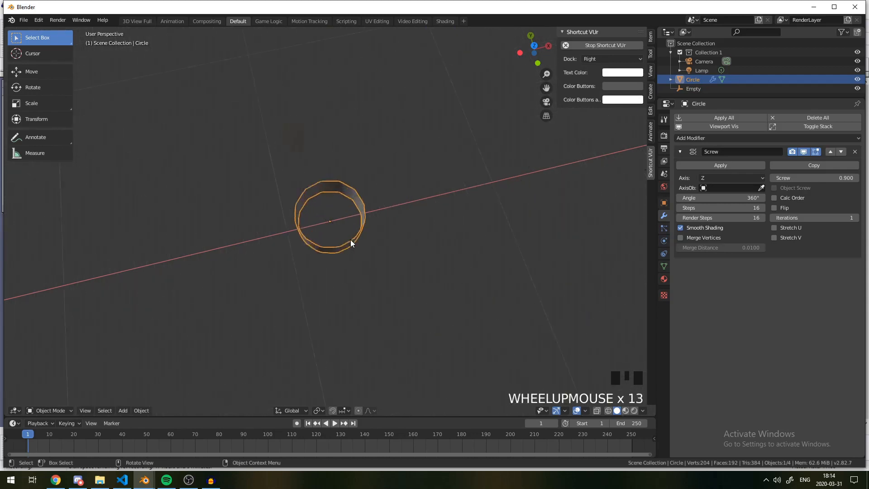
scroll(411, 220, down, 12)
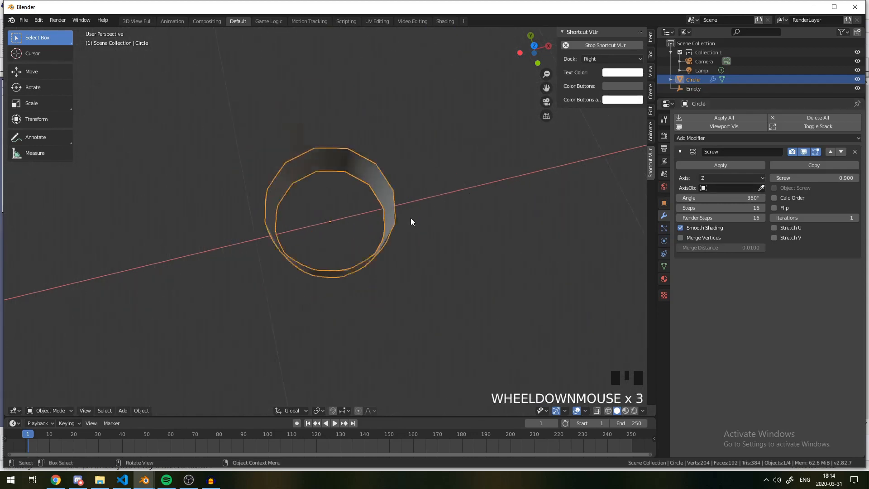
click(761, 188)
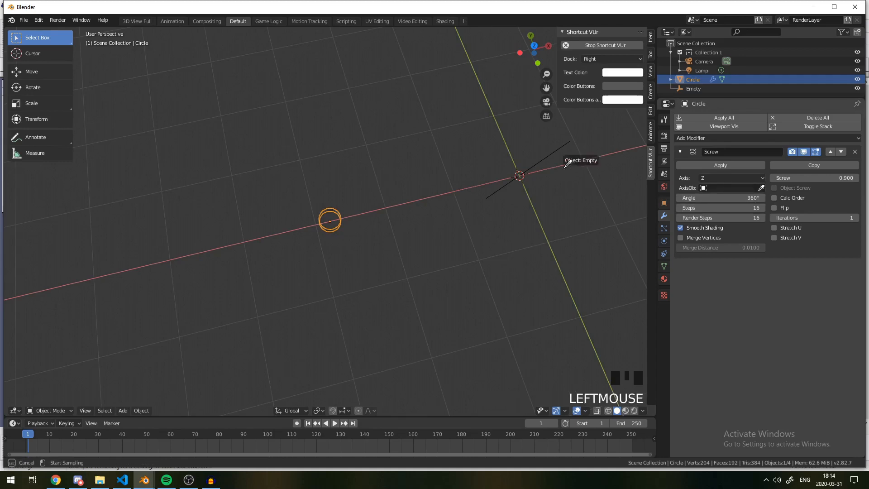
click(502, 179)
middle_drag(501, 180, 493, 194)
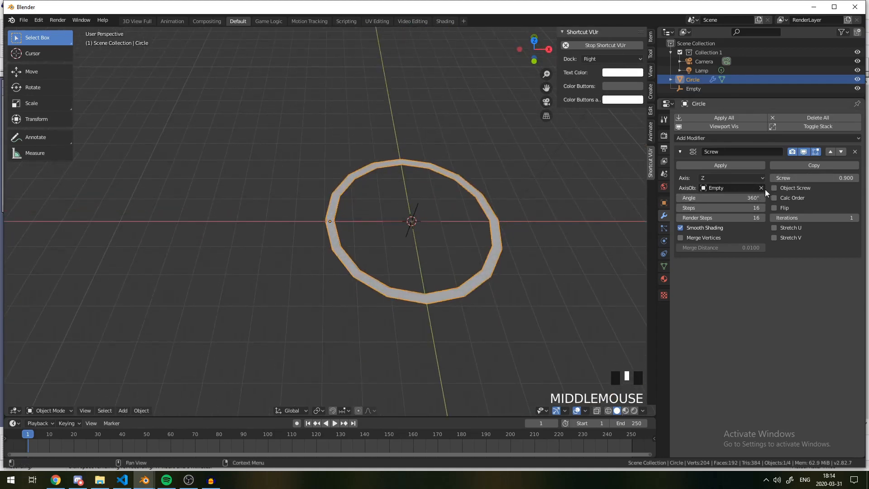
Reduce the Screw modifier's Angle to 79° and view the arc through the camera.
drag(742, 197, 706, 198)
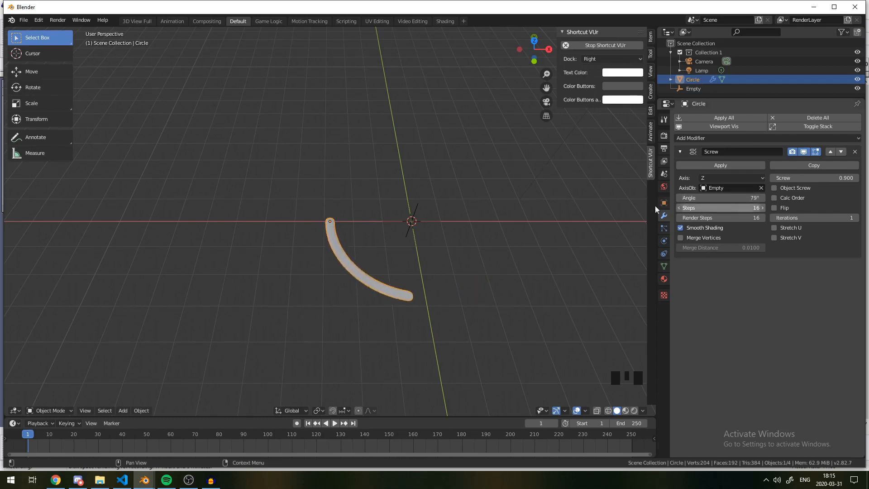
scroll(369, 254, up, 11)
middle_drag(374, 282, 392, 272)
scroll(393, 272, down, 4)
key(KP_0)
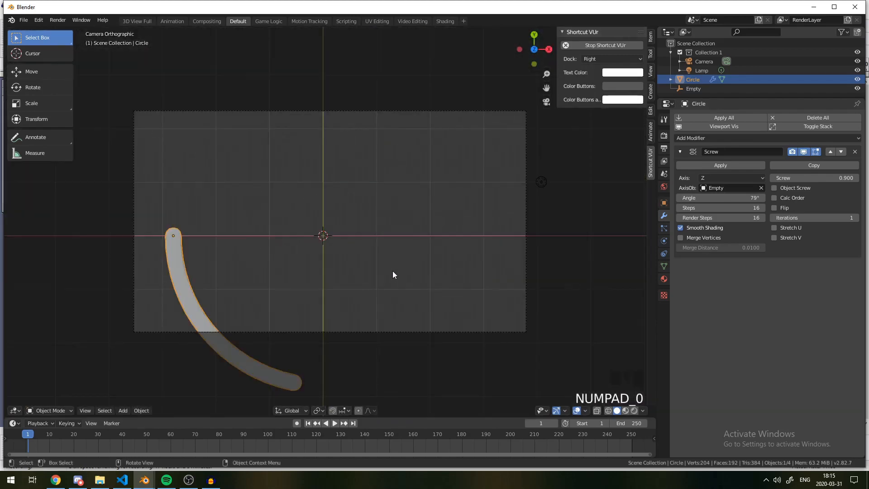
Try 23 Render Steps in the Screw modifier and return the value to 16.
drag(743, 218, 770, 218)
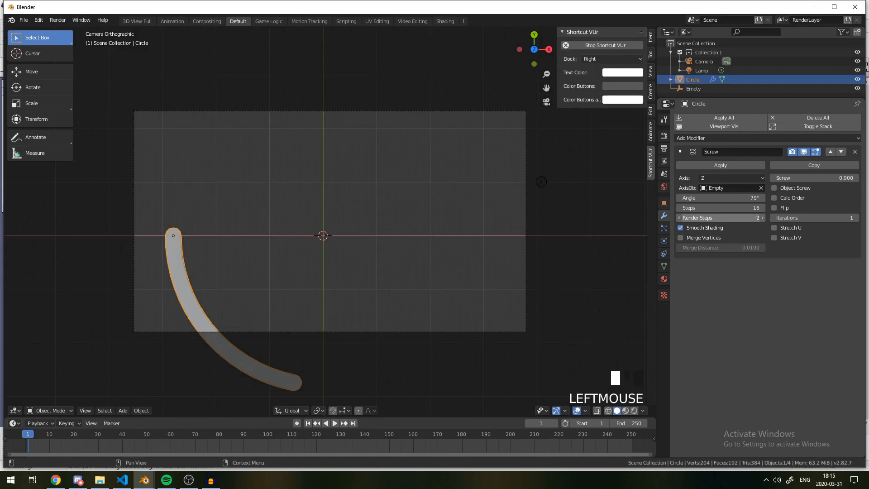
click(181, 249)
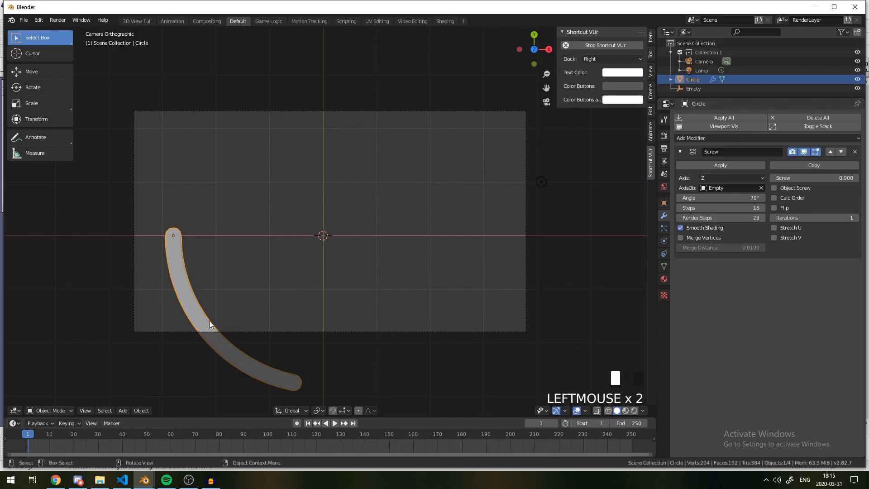
double_click(718, 218)
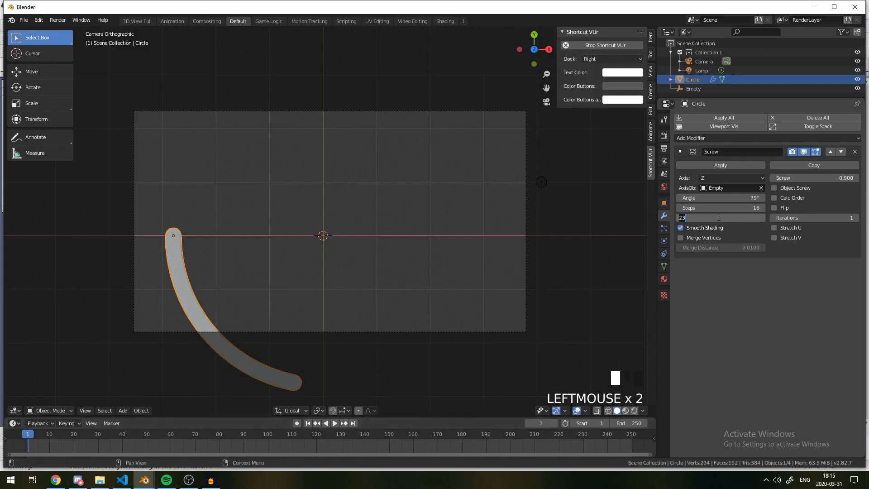
click(719, 218)
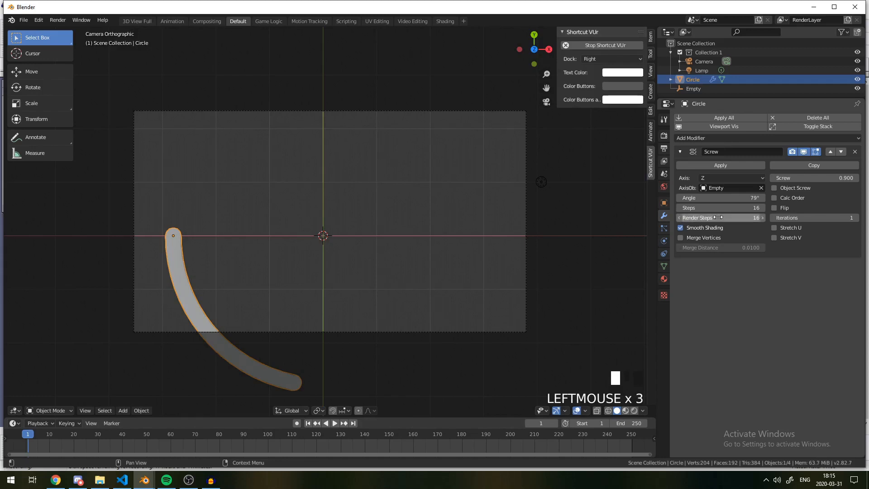
Try the Screw modifier with only 3 Steps and check the arc's segments.
scroll(99, 384, up, 4)
scroll(102, 327, down, 1)
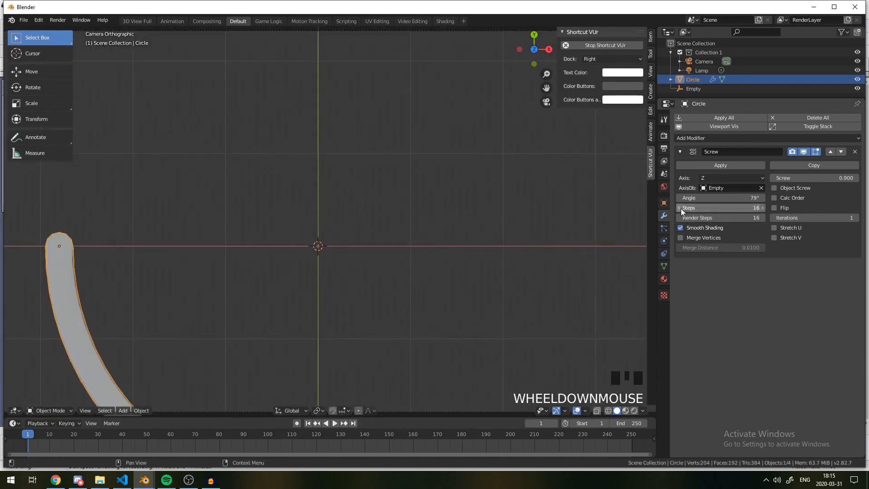
drag(699, 207, 674, 207)
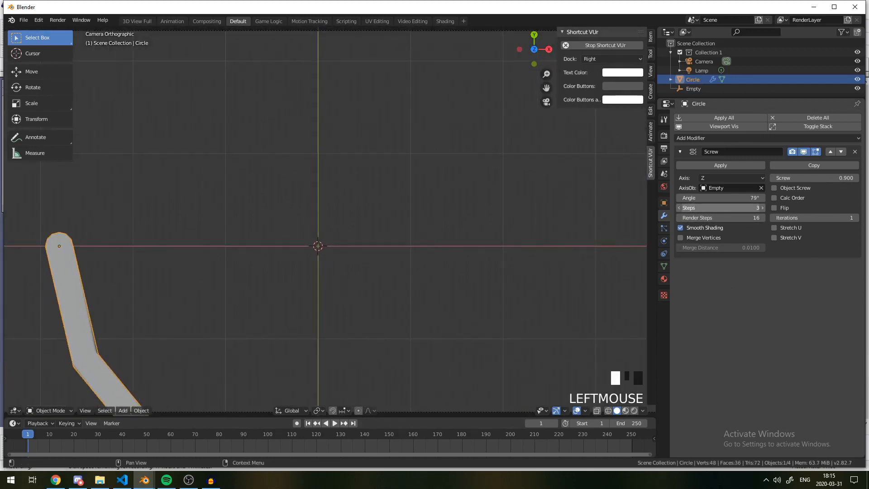
scroll(303, 257, down, 3)
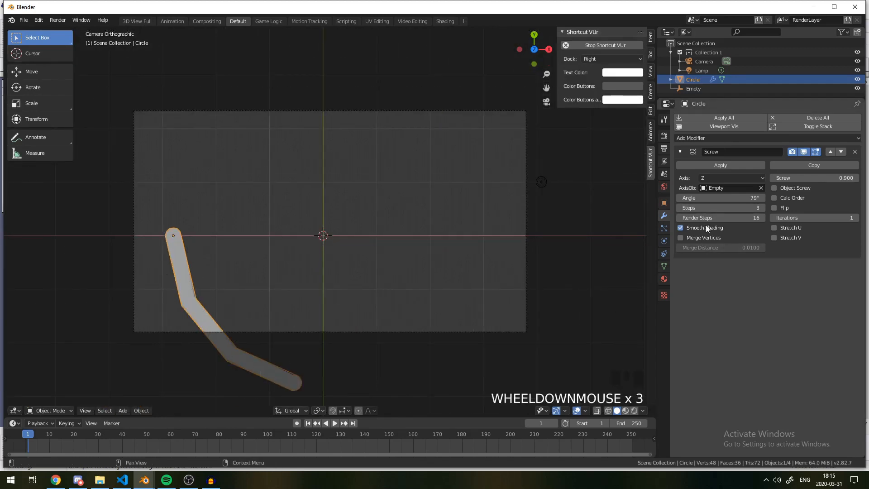
Set both Steps and Render Steps of the Screw modifier to 12.
click(715, 208)
text(12)
key(Return)
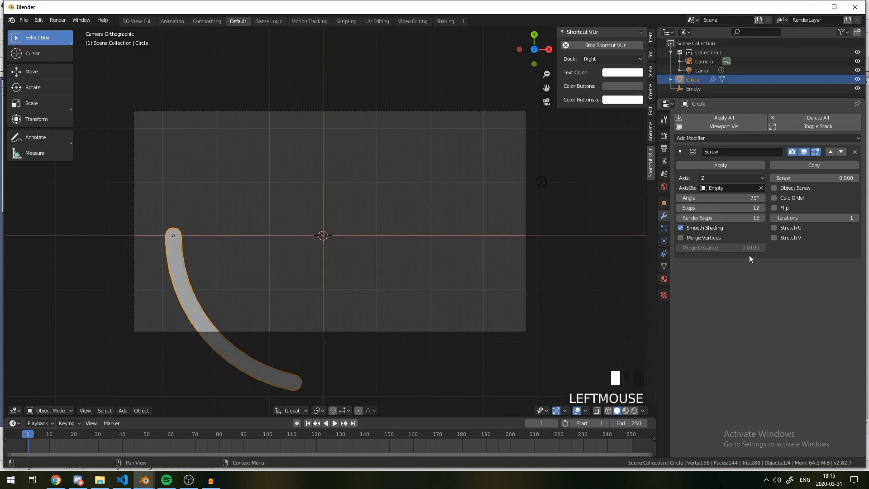
click(724, 218)
text(12)
key(Return)
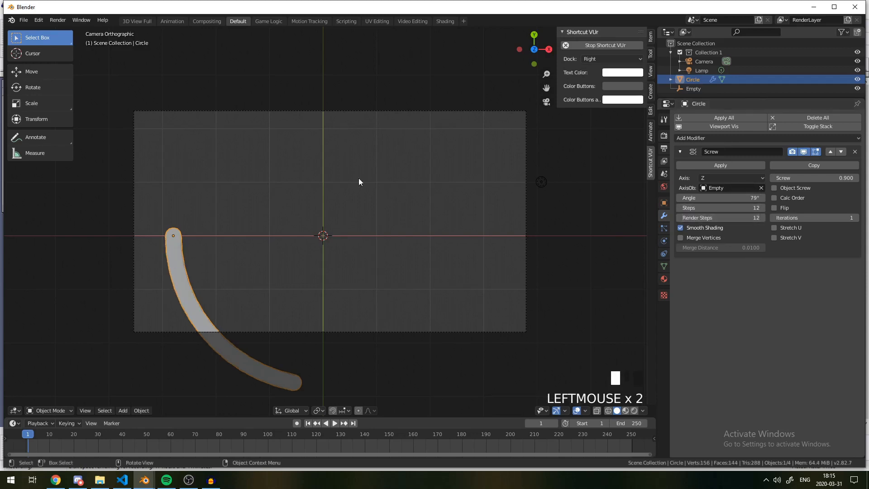
Examine the arc's smoothness in the camera view and the vertex count in the scene statistics.
scroll(293, 314, down, 3)
scroll(302, 323, up, 3)
scroll(302, 327, down, 3)
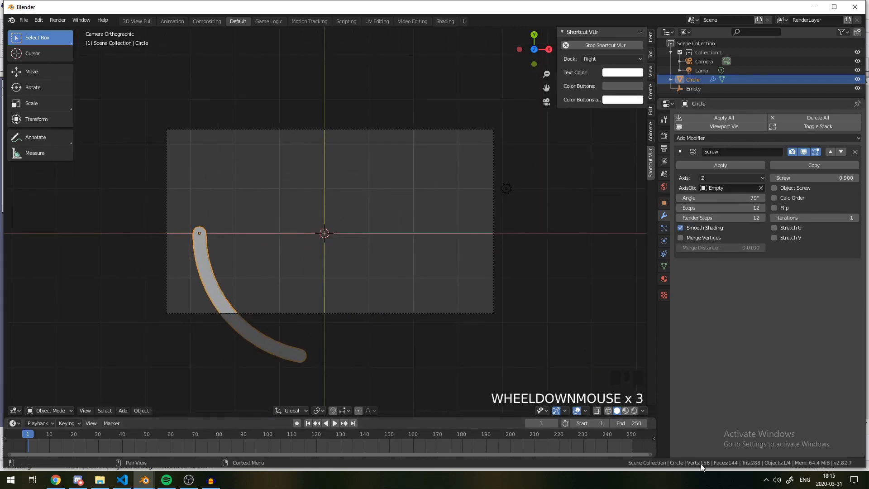
scroll(274, 277, down, 1)
scroll(199, 266, up, 4)
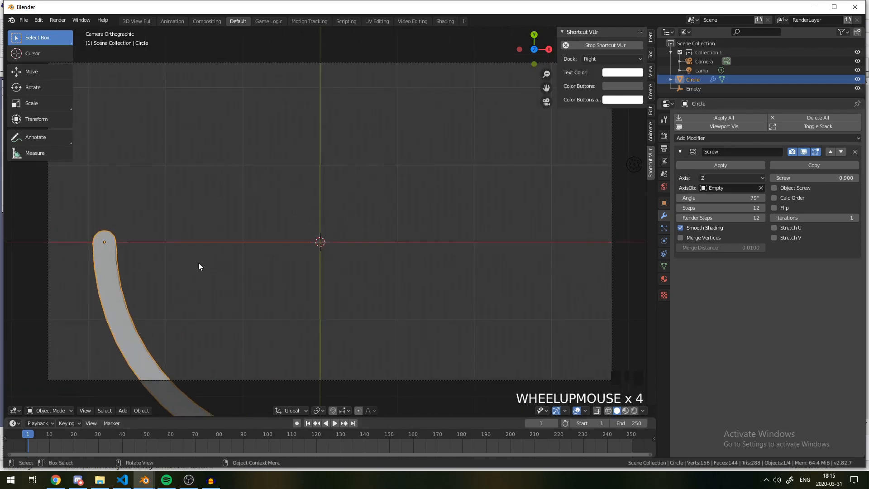
scroll(403, 297, down, 2)
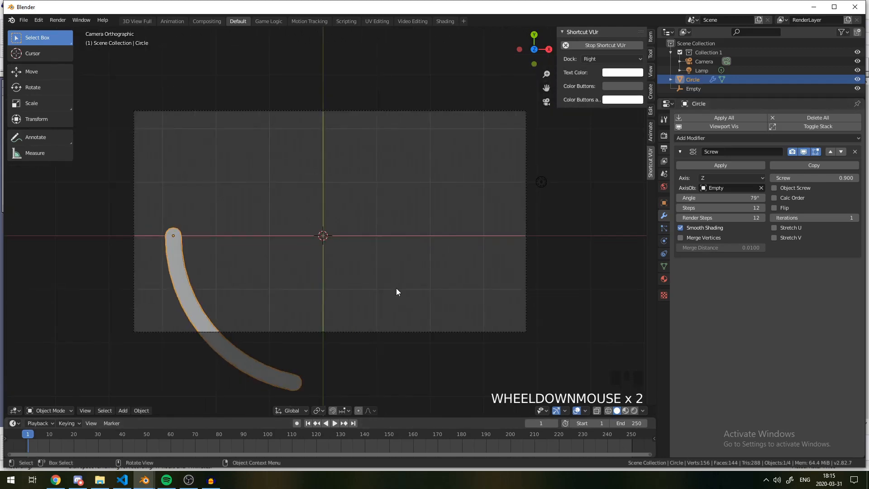
scroll(311, 266, up, 5)
scroll(266, 277, down, 4)
Scale the circle uniformly to 0.053 to thin the arc, and deselect everything.
key(s)
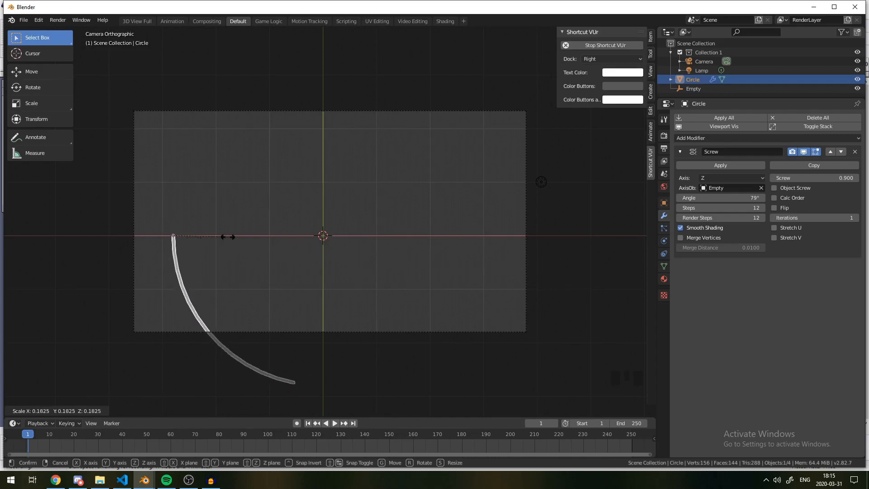
click(191, 235)
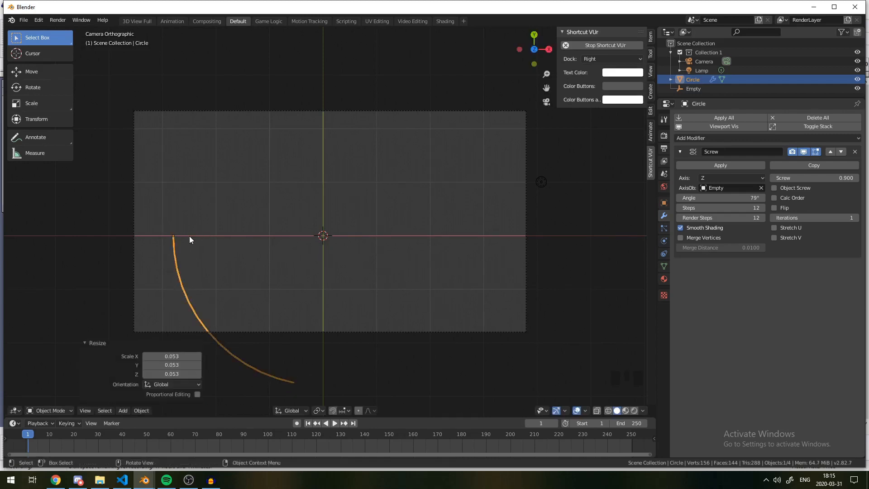
key(a)
key(a)
key(a)
Preview the thin arc against the background in rendered shading and return to solid shading.
scroll(167, 252, up, 3)
key(z)
key(z)
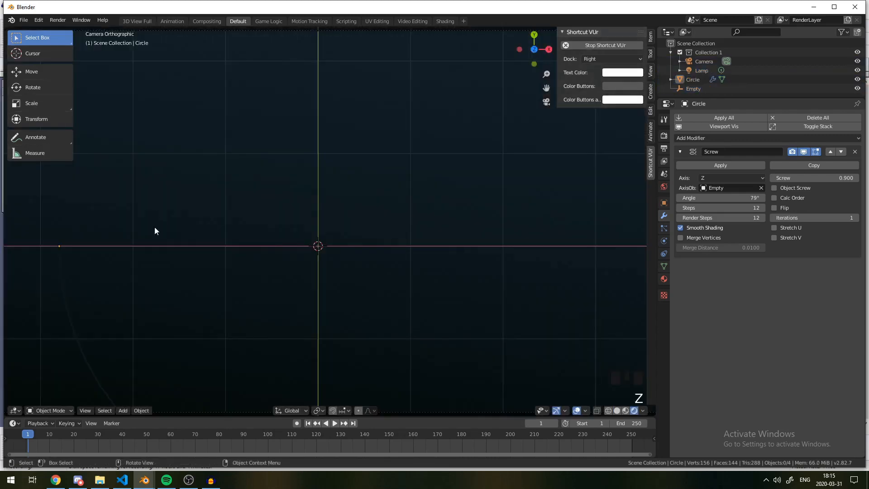
scroll(118, 324, down, 3)
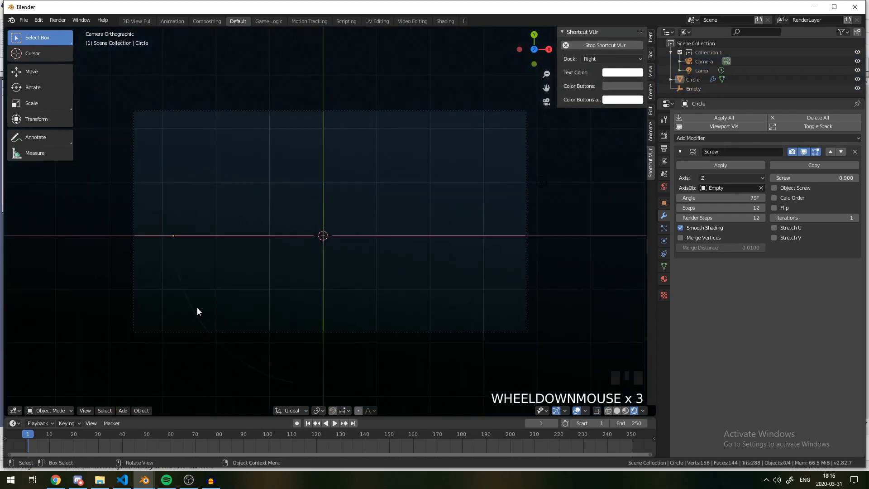
middle_drag(183, 276, 205, 236)
key(z)
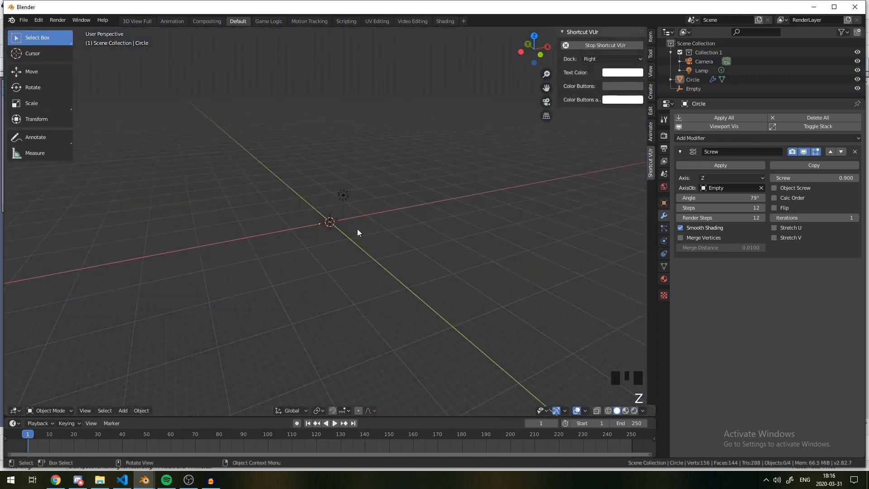
Select the thin arc from above and set its Screw Angle to 360° to check the full ring.
middle_drag(358, 232, 298, 308)
scroll(312, 276, down, 4)
click(325, 228)
scroll(320, 245, up, 13)
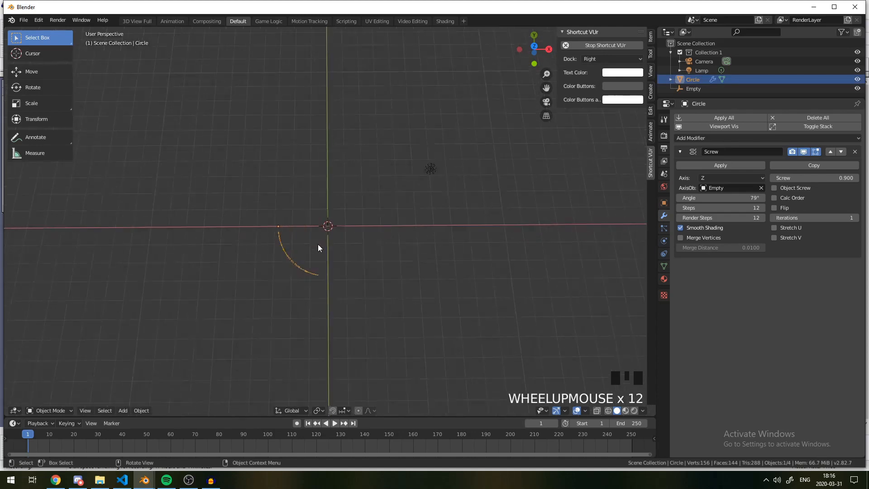
click(717, 197)
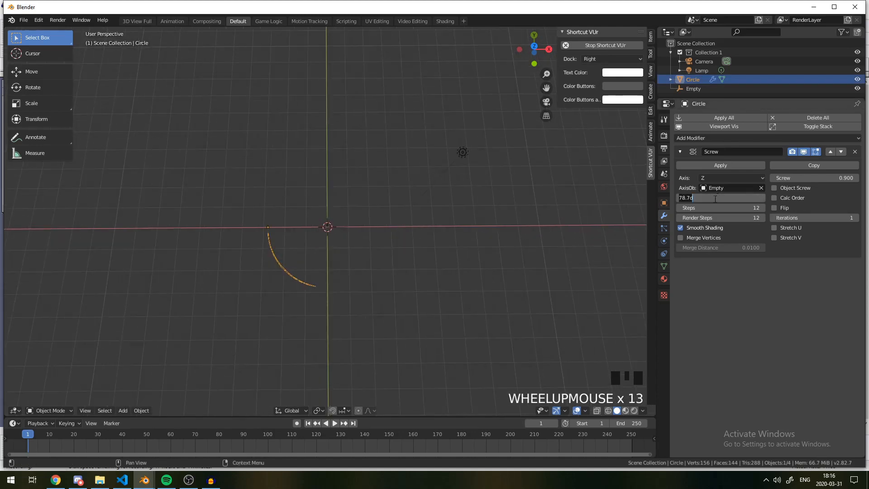
text(360)
key(Return)
scroll(337, 218, up, 5)
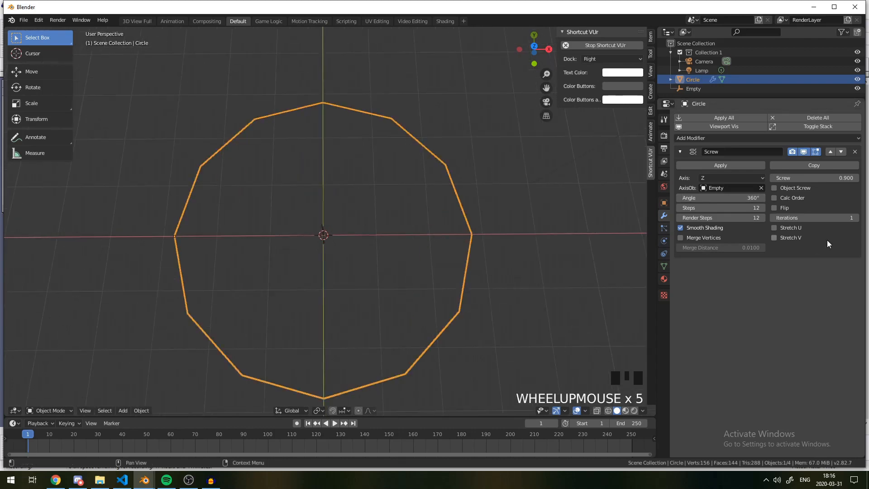
Set the Screw modifier's Angle to 75°.
drag(724, 198, 683, 198)
click(725, 198)
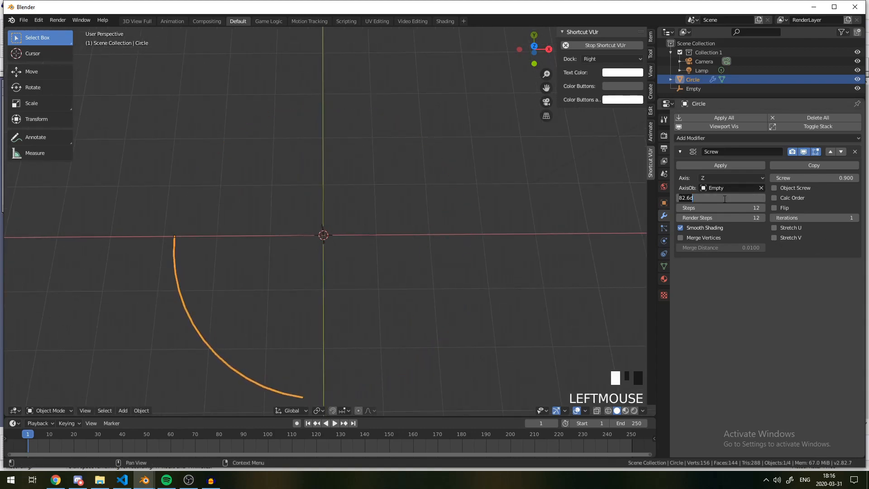
text(75)
key(Return)
scroll(317, 308, down, 1)
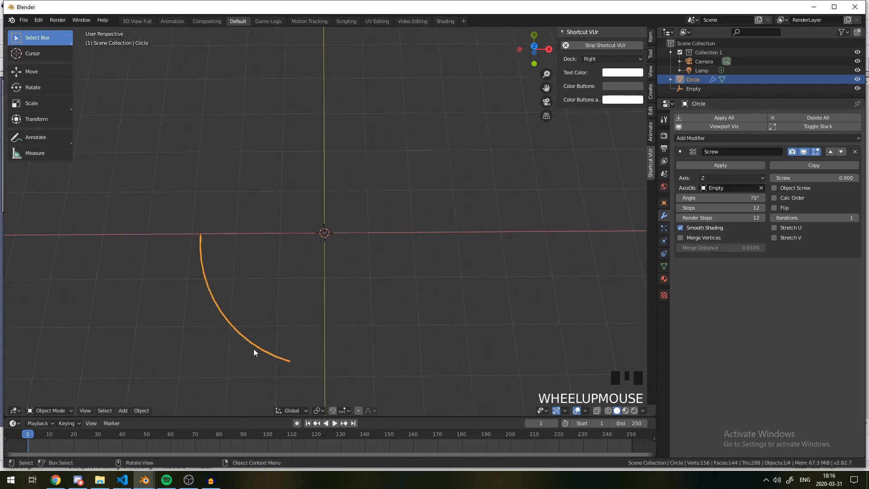
key(Tab)
key(Tab)
key(Tab)
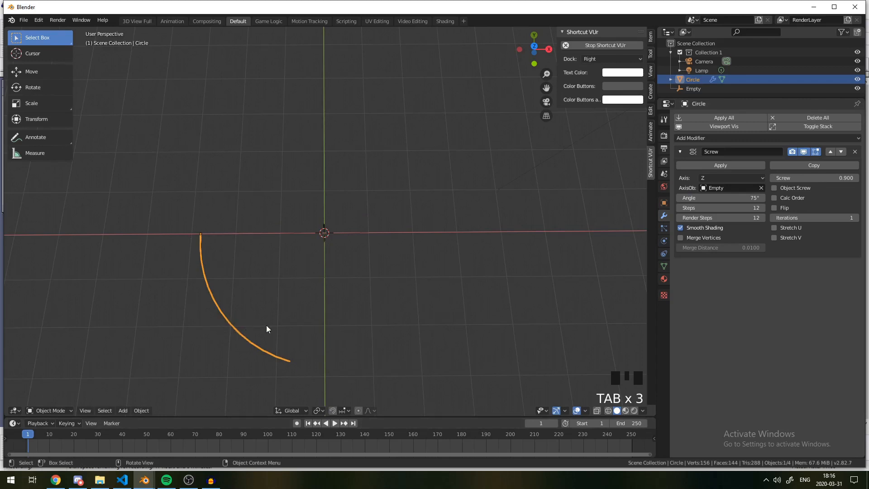
Duplicate the arc four times in camera view, spreading the copies around the central empty.
key(KP_7)
key(KP_0)
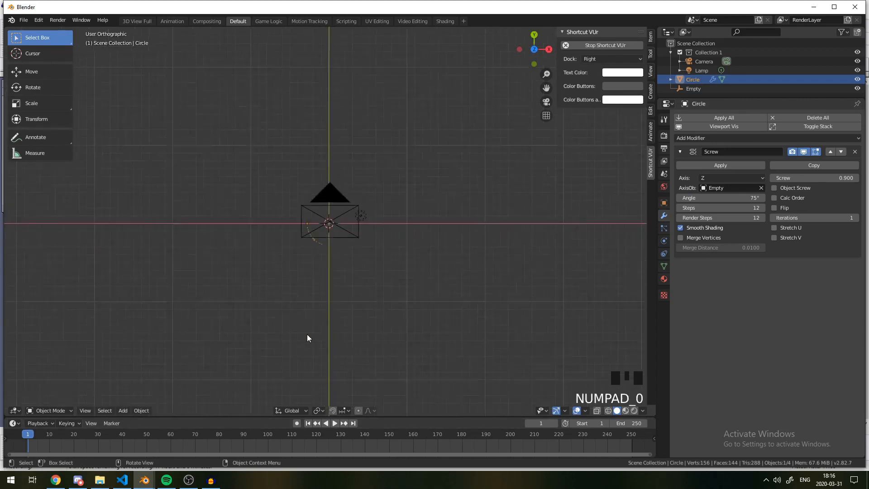
key(shift+d)
click(289, 297)
key(shift+d)
click(347, 302)
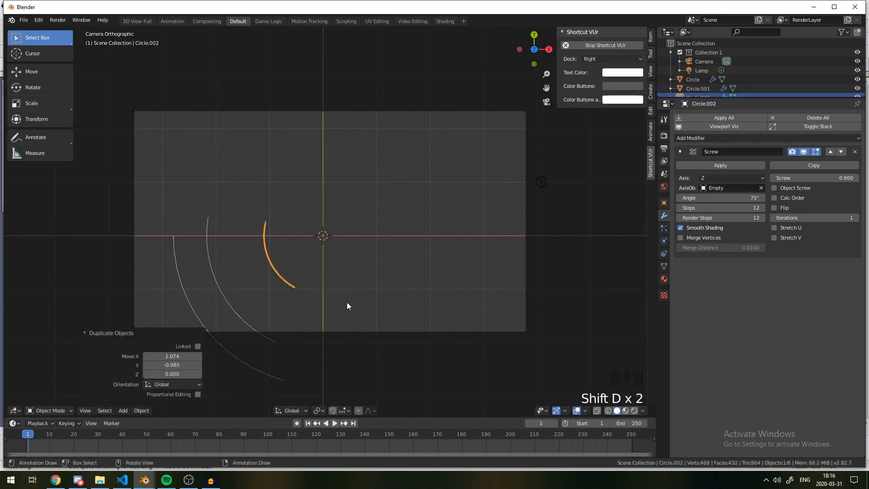
key(shift+d)
click(479, 281)
key(shift+d)
click(495, 380)
Preview the five deselected arcs against the background in rendered shading and return to solid shading.
key(z)
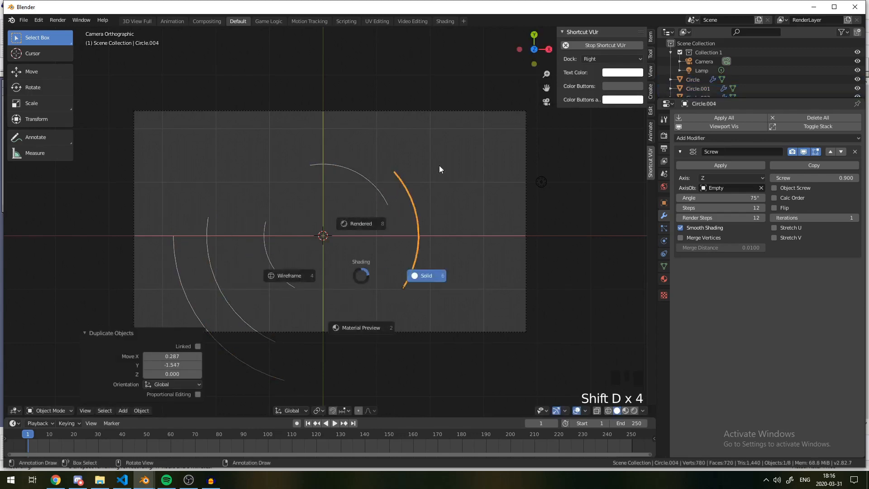
click(439, 165)
key(a)
key(a)
key(a)
scroll(477, 230, up, 4)
scroll(517, 251, down, 3)
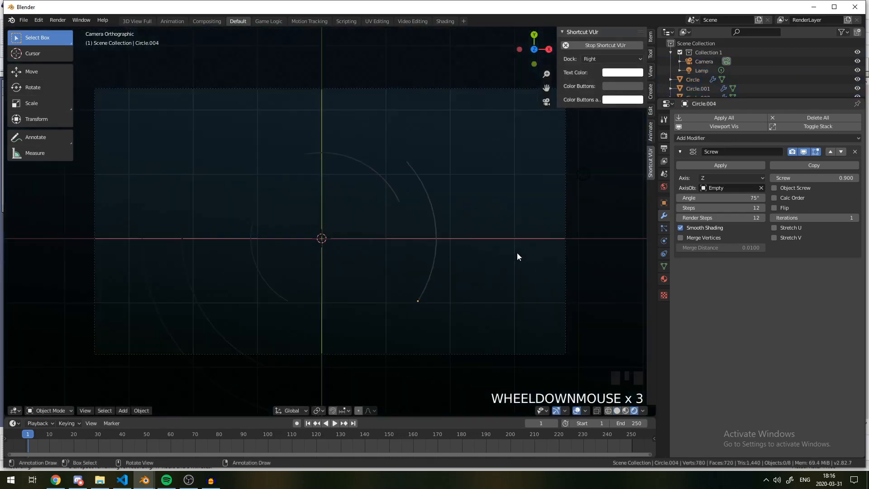
scroll(434, 213, up, 1)
key(z)
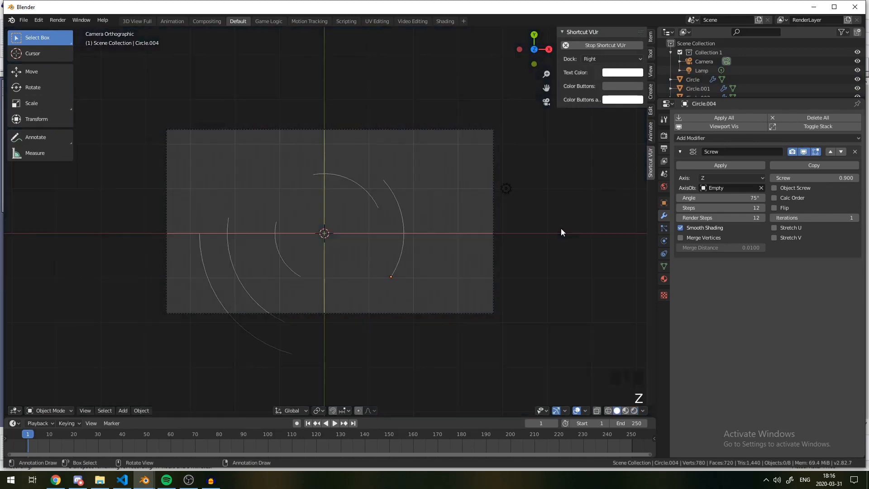
Delete the lamp from the scene.
click(498, 176)
click(510, 191)
key(x)
Check how the arcs render without the lamp and return to solid shading.
key(z)
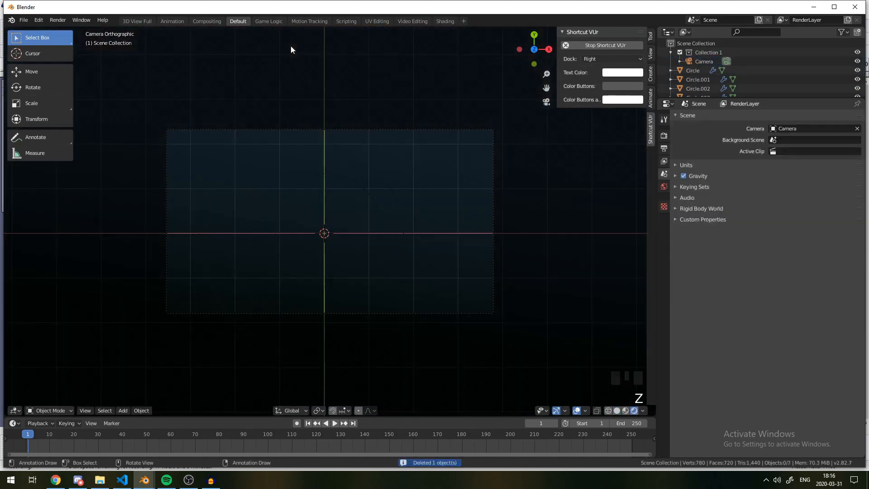
scroll(310, 250, up, 4)
scroll(308, 255, down, 2)
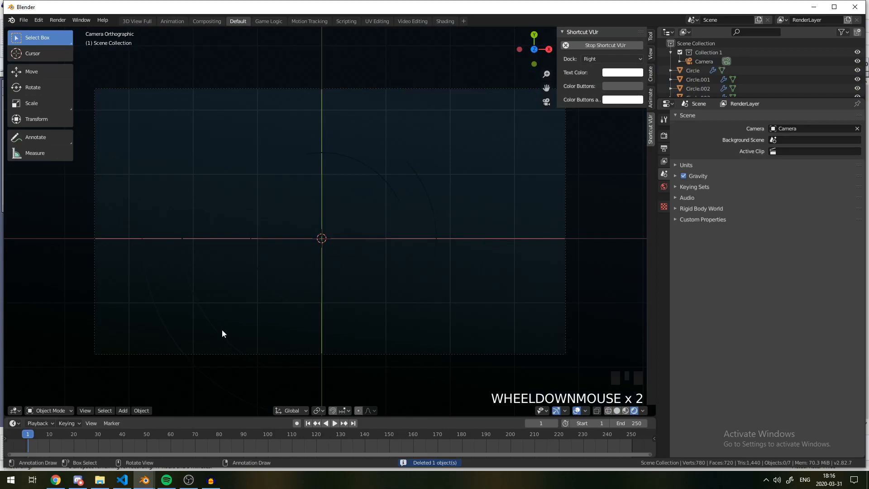
click(433, 208)
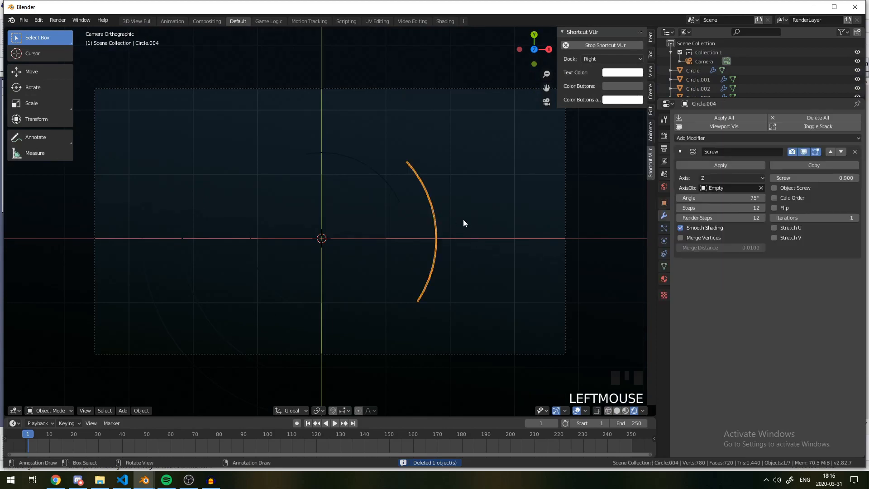
key(z)
key(z)
key(z)
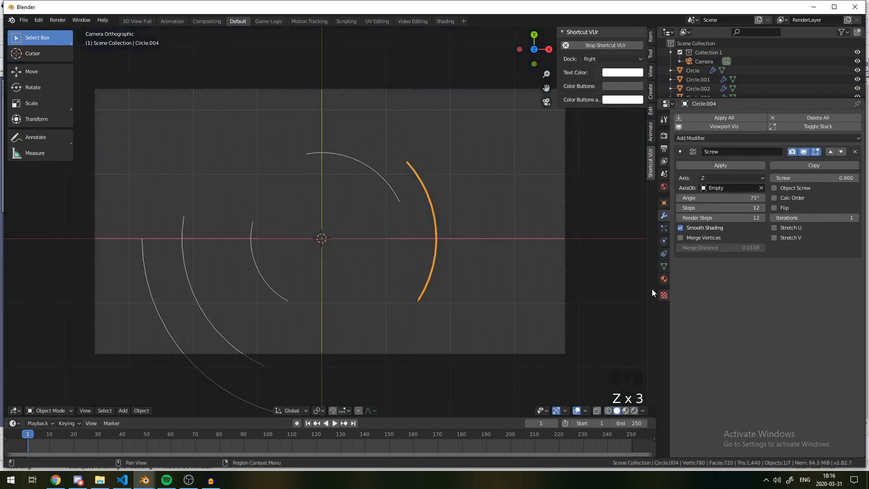
Delete the four duplicated arcs, keeping only the original one.
shift+click(377, 177)
key(x)
click(377, 178)
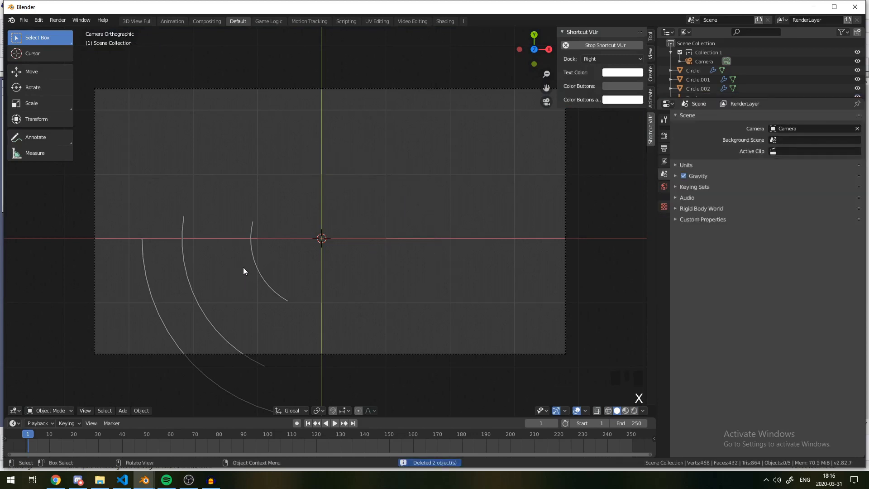
click(251, 264)
key(x)
click(235, 267)
click(182, 281)
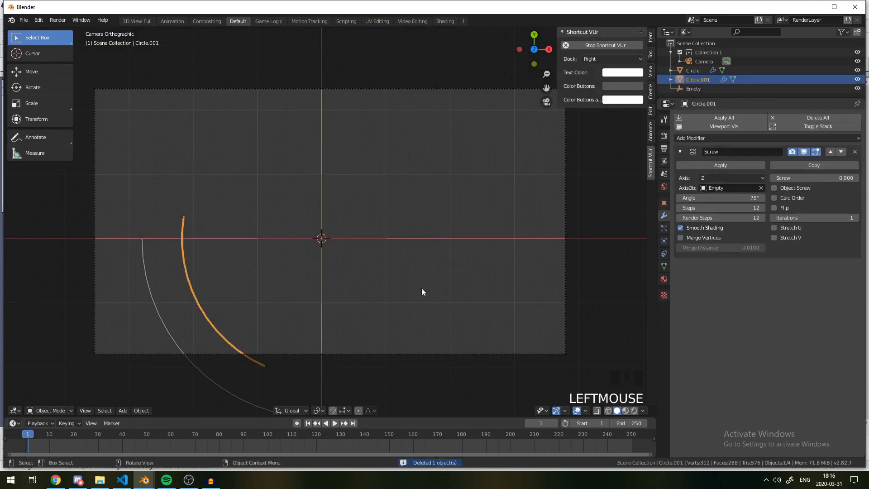
key(x)
click(298, 274)
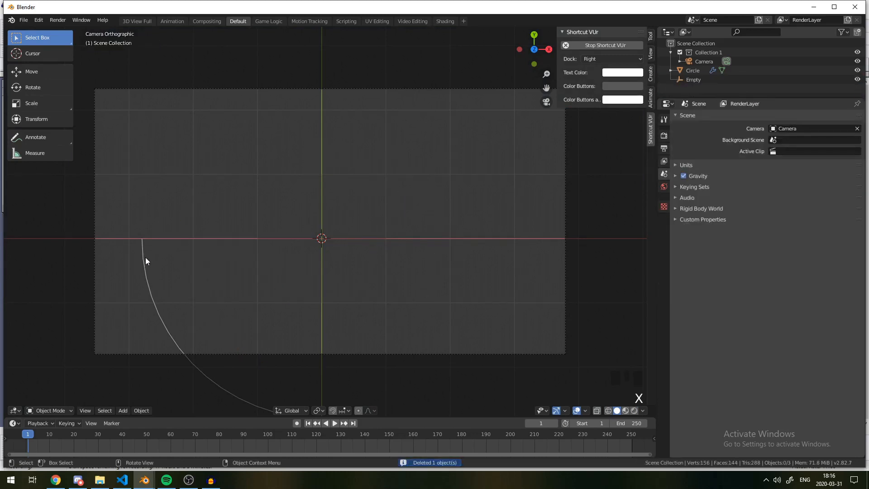
Select the original arc and set its Screw modifier's Angle to 19°.
click(145, 257)
scroll(136, 253, down, 2)
scroll(231, 346, up, 1)
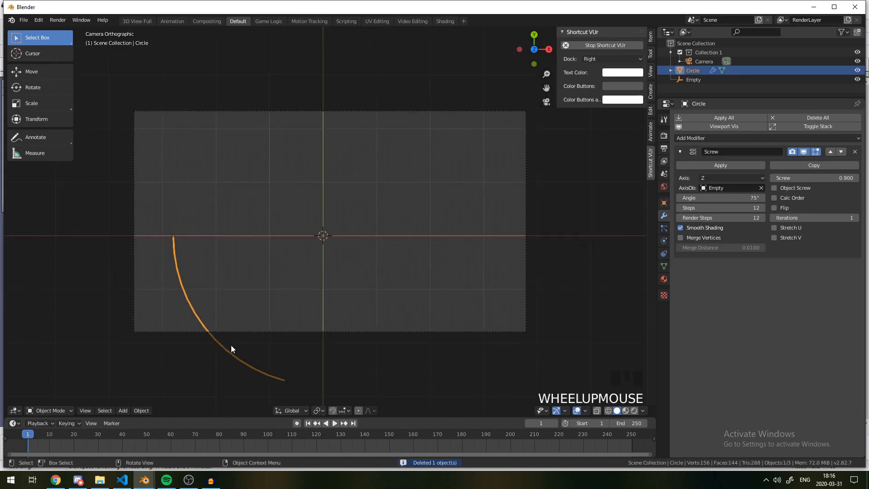
drag(720, 198, 691, 198)
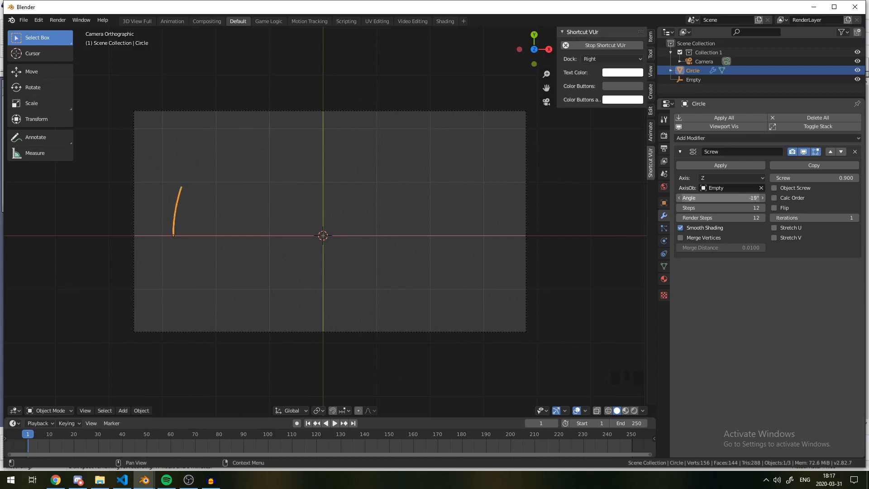
click(722, 201)
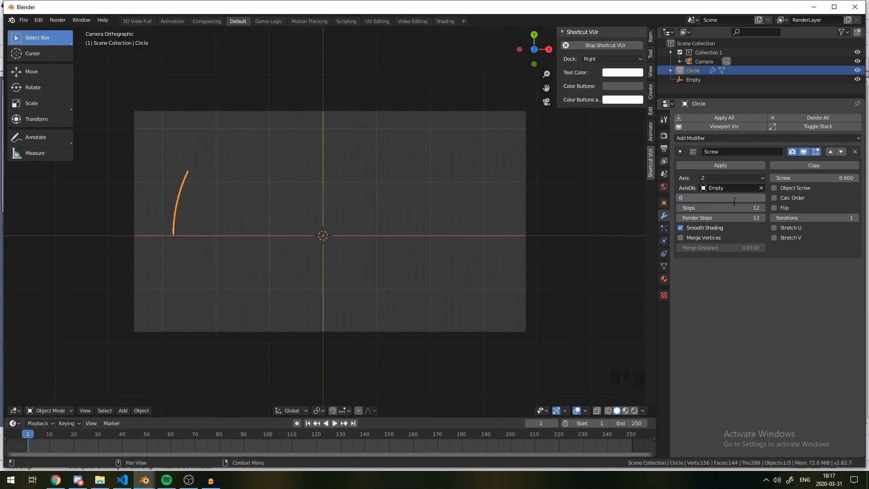
key(Return)
drag(733, 197, 728, 197)
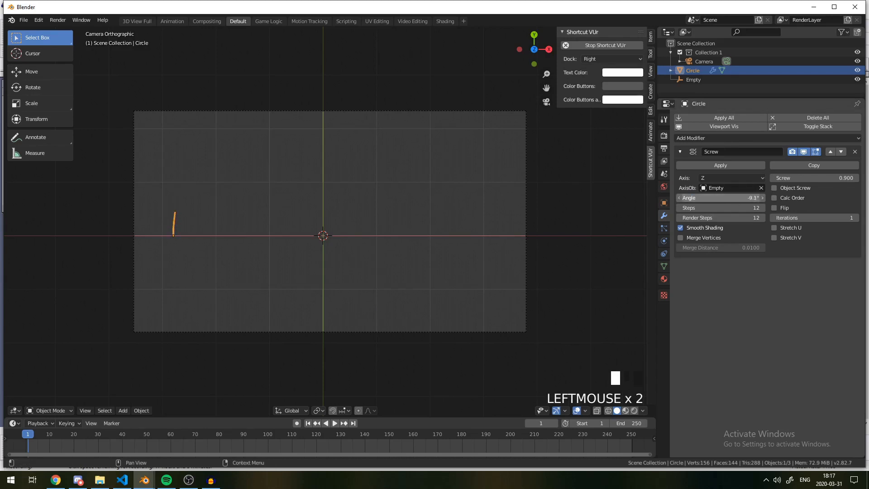
Set the Screw modifier's Screw height to -118.5 to slant the arc downwards.
middle_drag(115, 287, 320, 240)
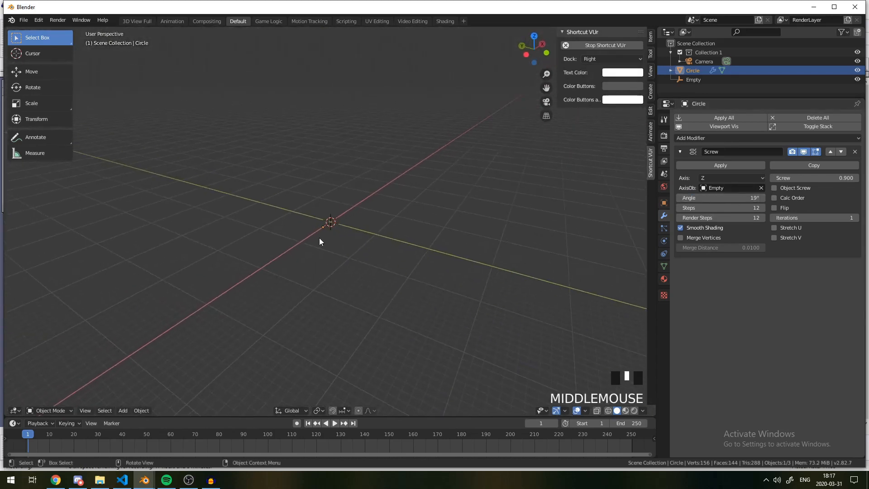
scroll(322, 245, up, 5)
scroll(323, 244, up, 9)
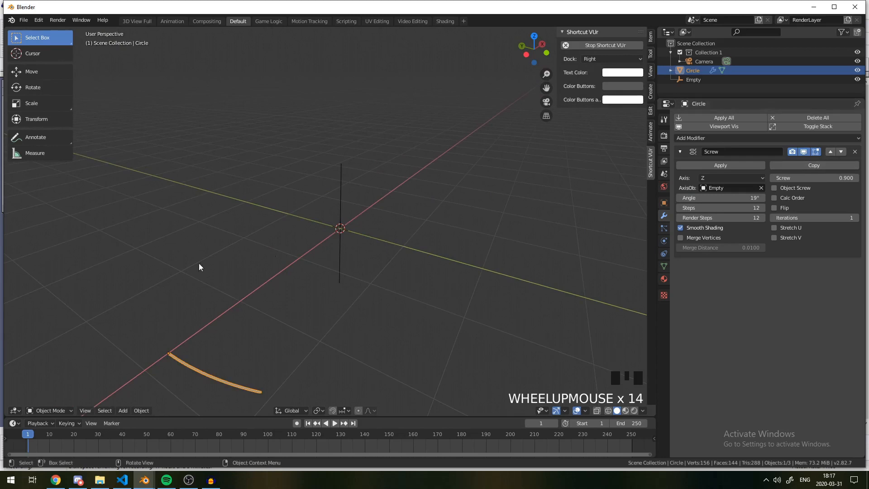
scroll(317, 285, down, 2)
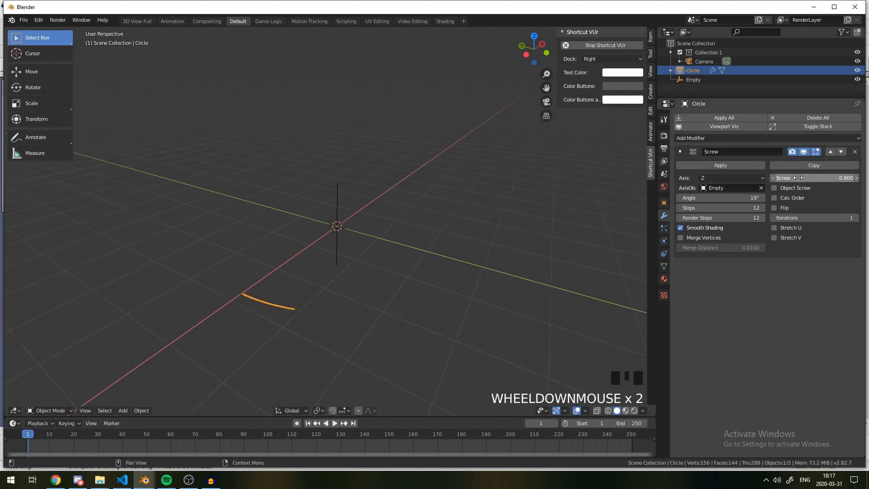
drag(798, 178, 779, 178)
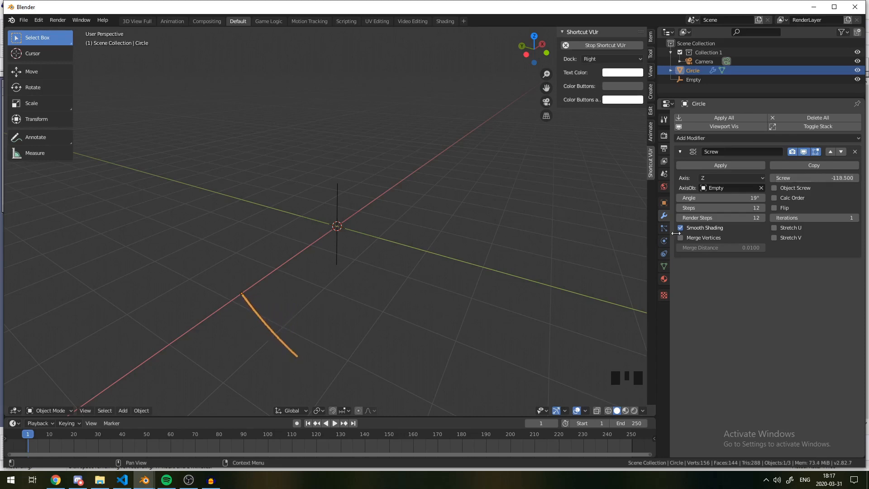
Examine the slope of the slanted arc relative to the empty from several viewing angles.
scroll(311, 259, down, 4)
mouse_move(311, 259)
middle_down()
mouse_move(272, 244)
mouse_move(270, 220)
mouse_move(323, 257)
mouse_move(311, 251)
middle_up()
scroll(310, 251, up, 4)
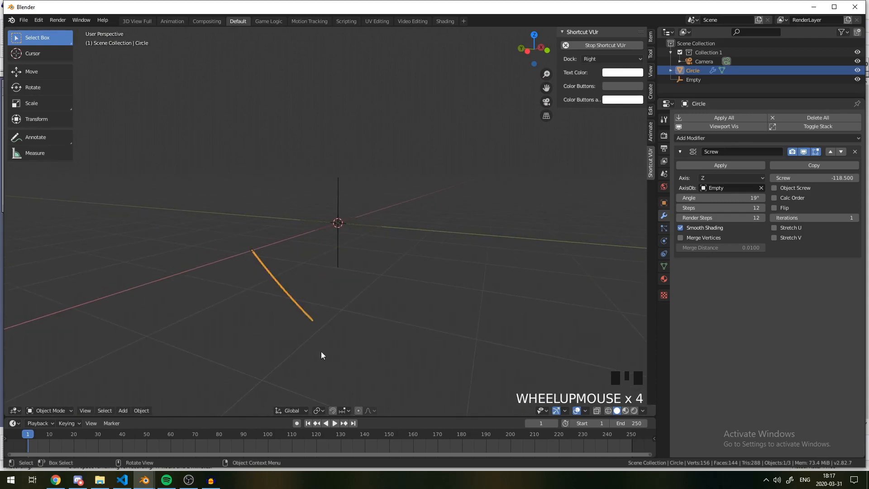
middle_drag(322, 355, 308, 300)
scroll(312, 334, down, 1)
click(325, 283)
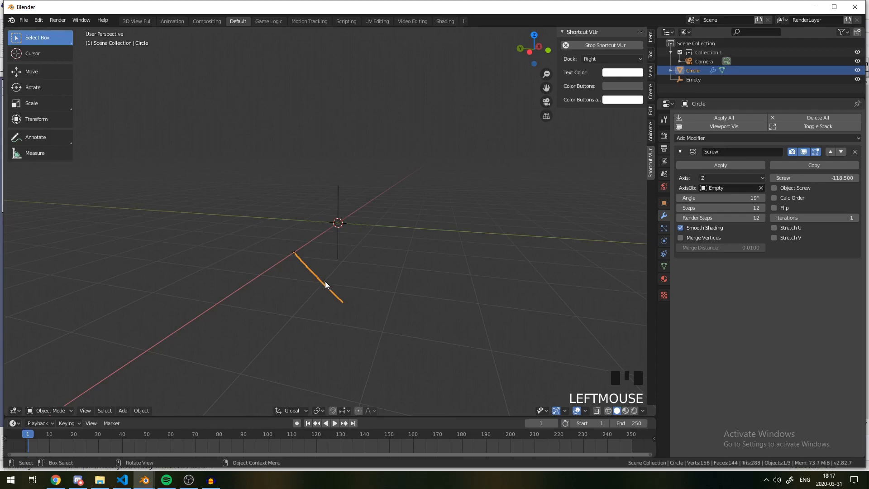
click(325, 283)
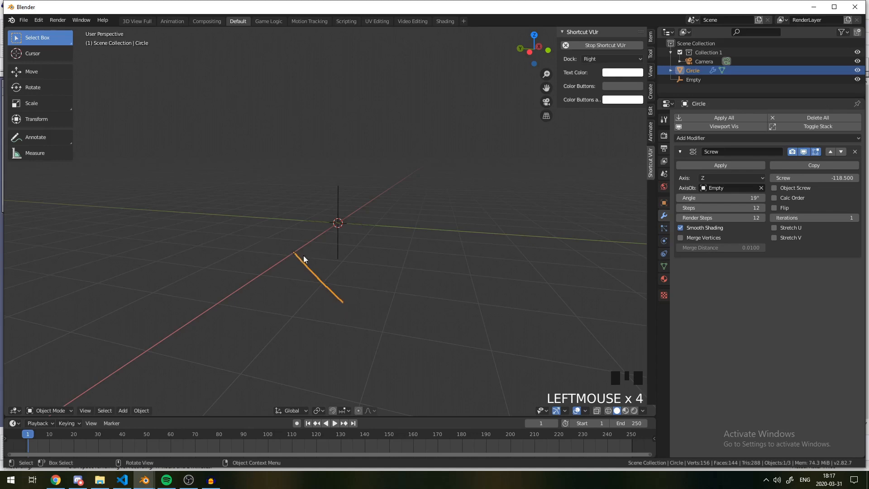
middle_drag(345, 308, 387, 279)
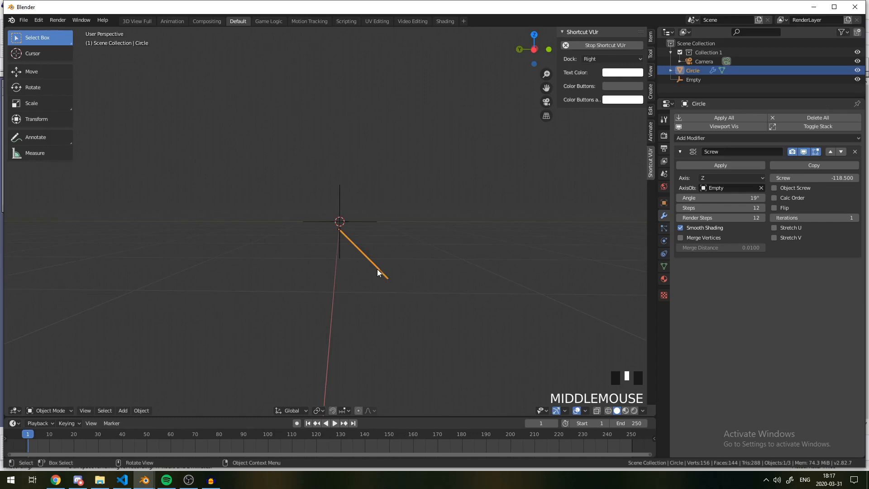
middle_drag(335, 228, 649, 236)
Set the arc's Screw modifier to an Angle of 85° and a Screw height of 145.2.
drag(815, 178, 842, 178)
middle_drag(318, 268, 314, 264)
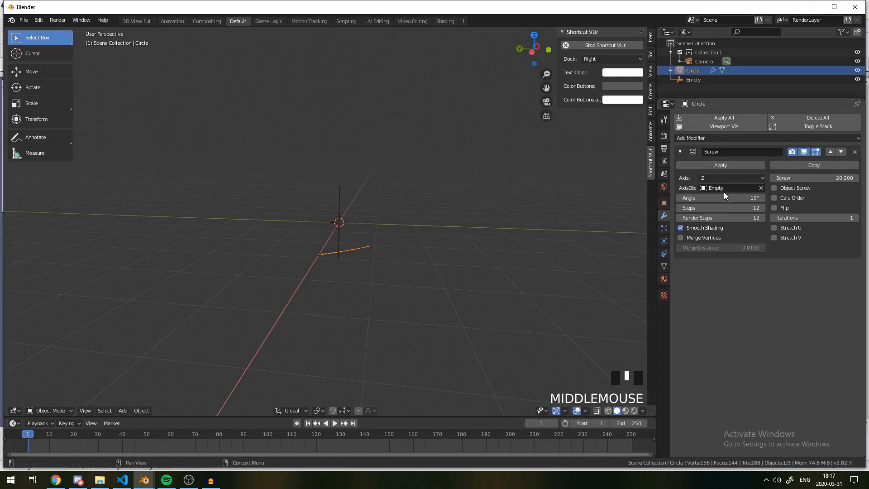
drag(724, 198, 750, 198)
middle_drag(526, 235, 395, 311)
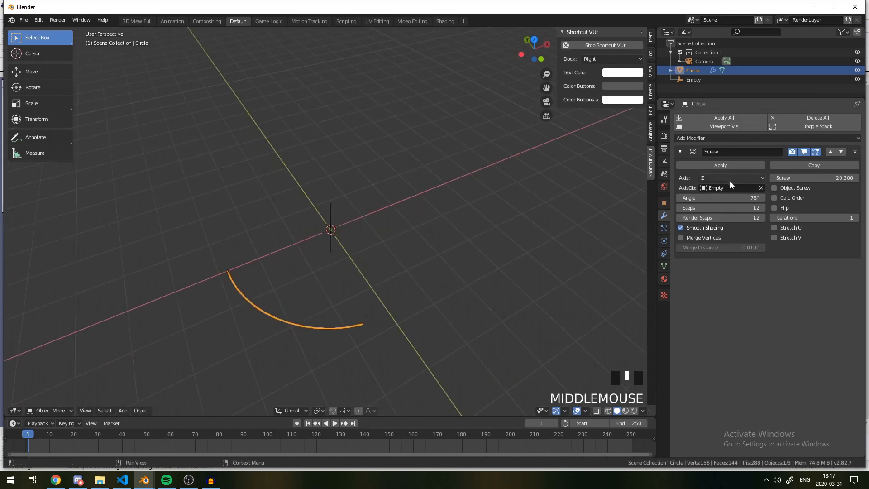
drag(722, 198, 741, 197)
middle_drag(482, 310, 302, 239)
drag(815, 177, 127, 245)
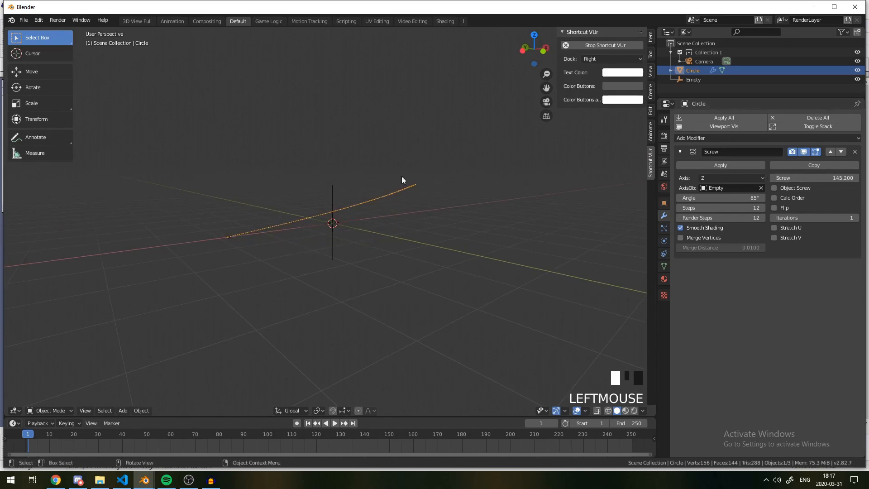
Compare the rising arc's shape from the side and from directly above.
middle_drag(431, 179, 396, 249)
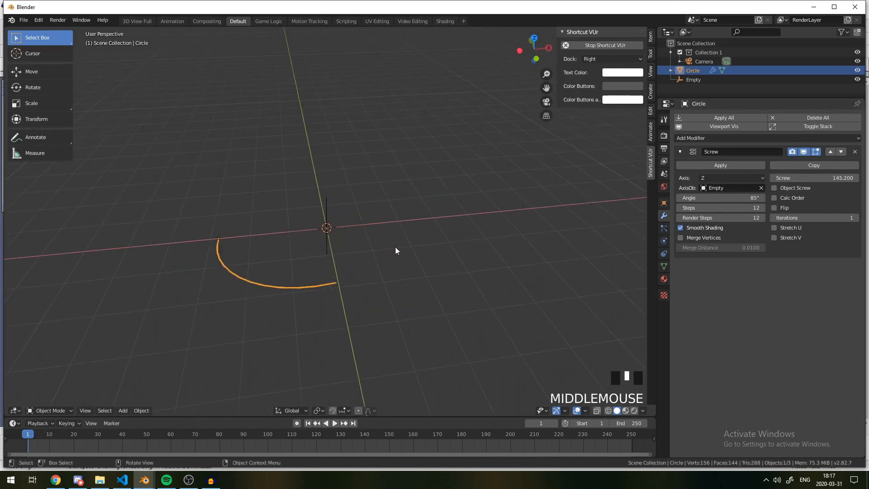
click(295, 285)
middle_drag(294, 286, 314, 267)
click(319, 242)
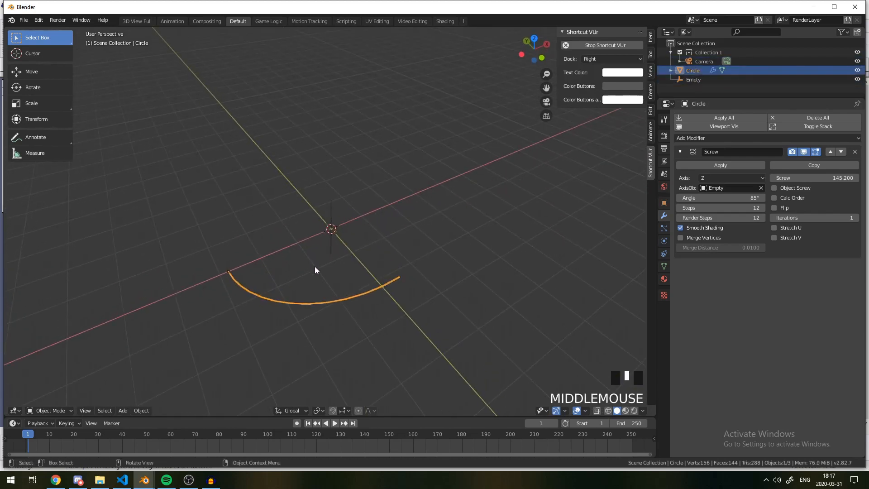
key(KP_7)
middle_drag(338, 147, 505, 221)
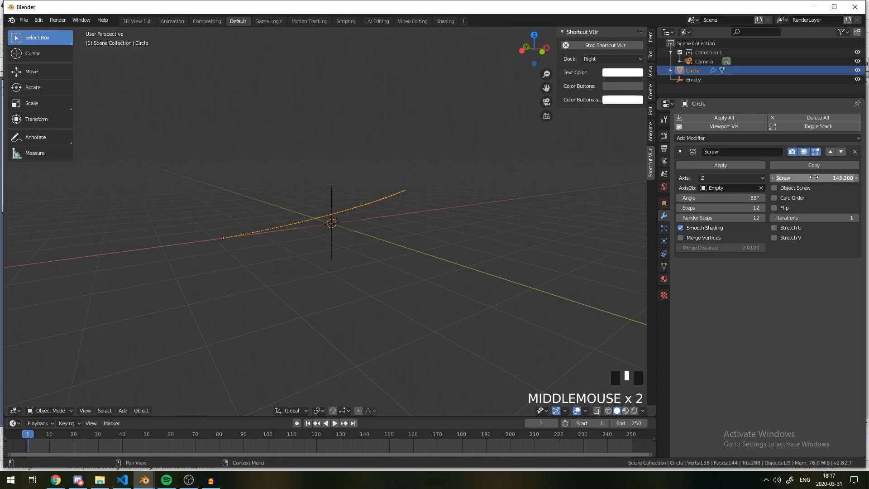
middle_drag(422, 217, 241, 253)
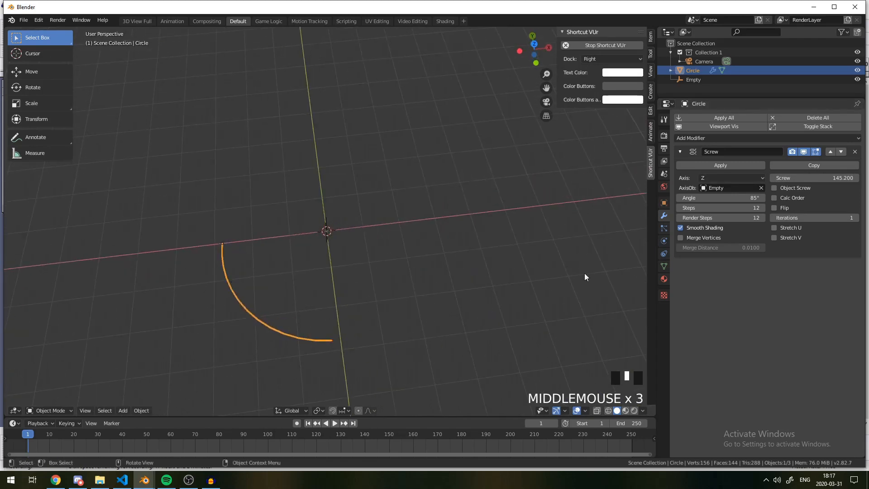
scroll(305, 254, up, 7)
key(KP_7)
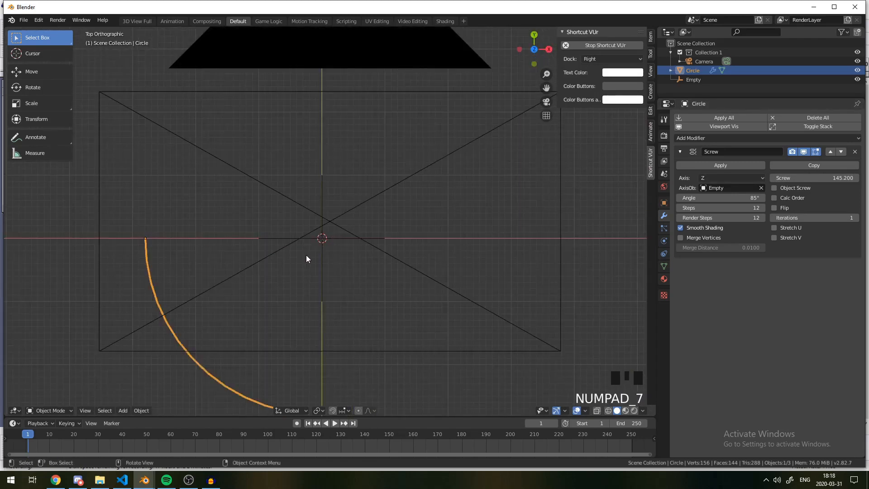
Lower the camera along the Z axis to about 16.63 and look through it with nothing selected.
scroll(307, 254, down, 1)
middle_drag(330, 260, 347, 255)
scroll(355, 189, down, 15)
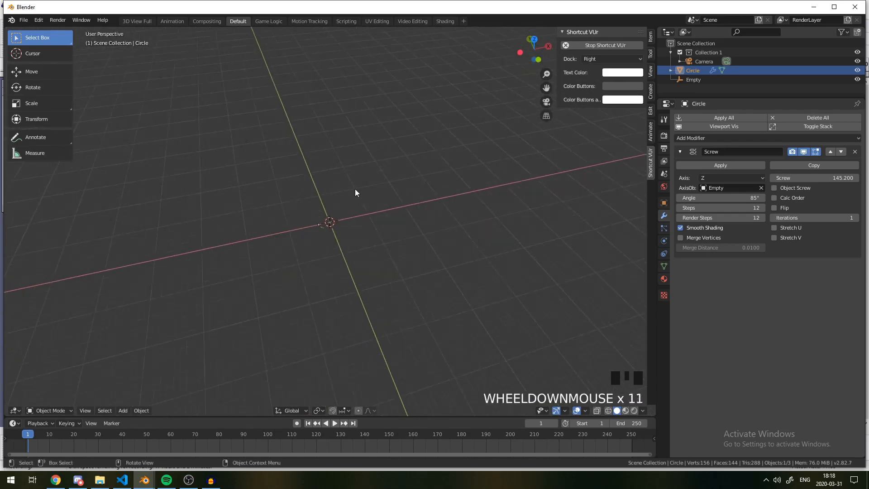
click(335, 104)
key(g)
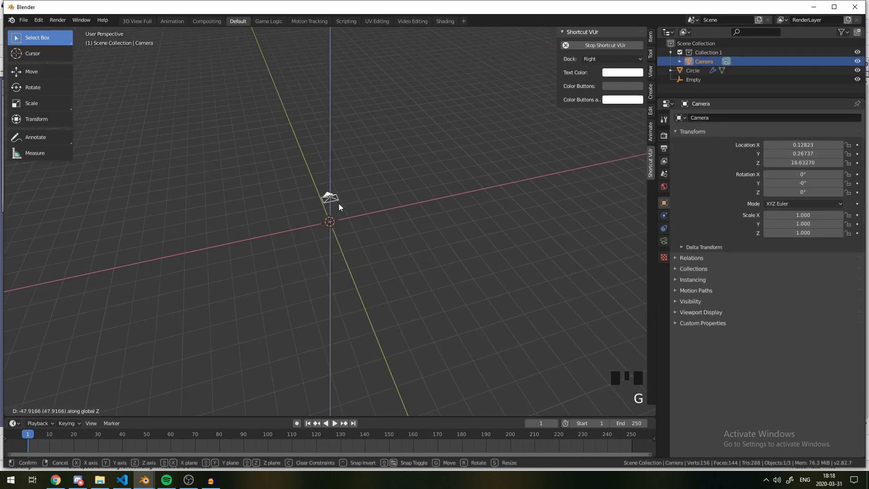
click(346, 199)
key(KP_0)
click(172, 285)
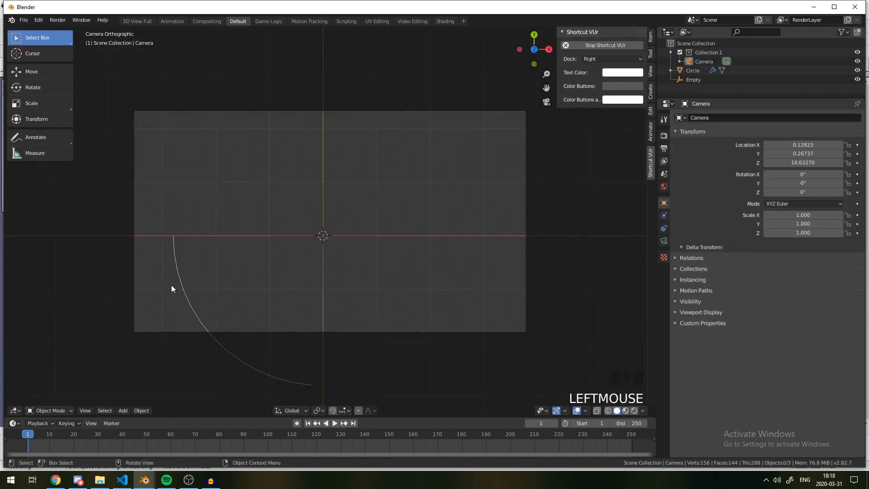
Set the arc's Screw modifier to a Screw height of 264.3.
click(180, 290)
scroll(188, 285, down, 1)
scroll(261, 317, up, 5)
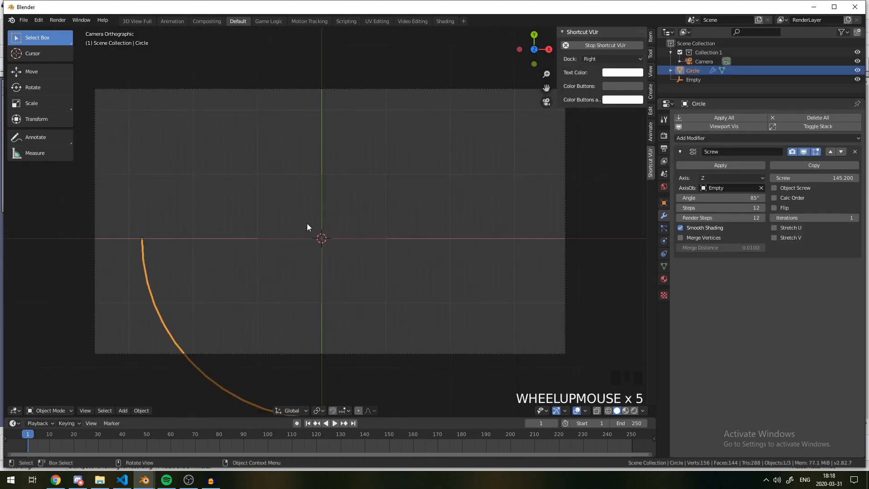
scroll(309, 228, down, 5)
drag(815, 178, 797, 178)
middle_drag(500, 308, 511, 181)
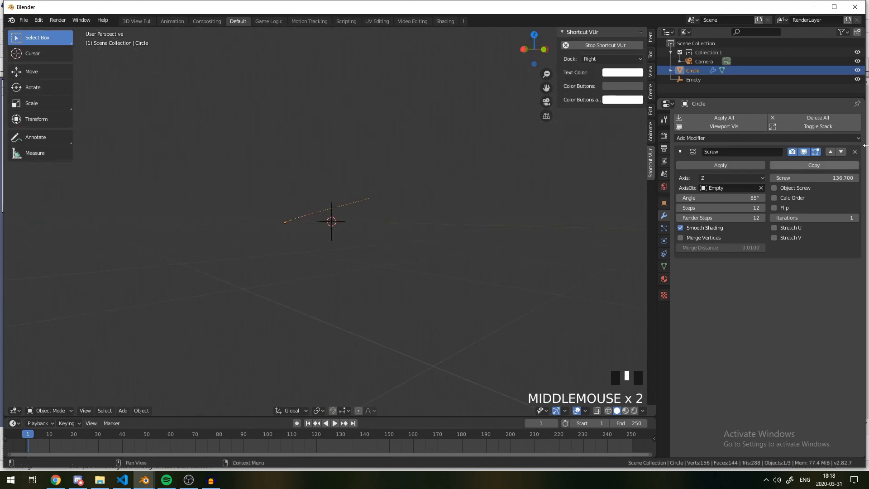
drag(815, 178, 856, 178)
middle_drag(399, 181, 381, 205)
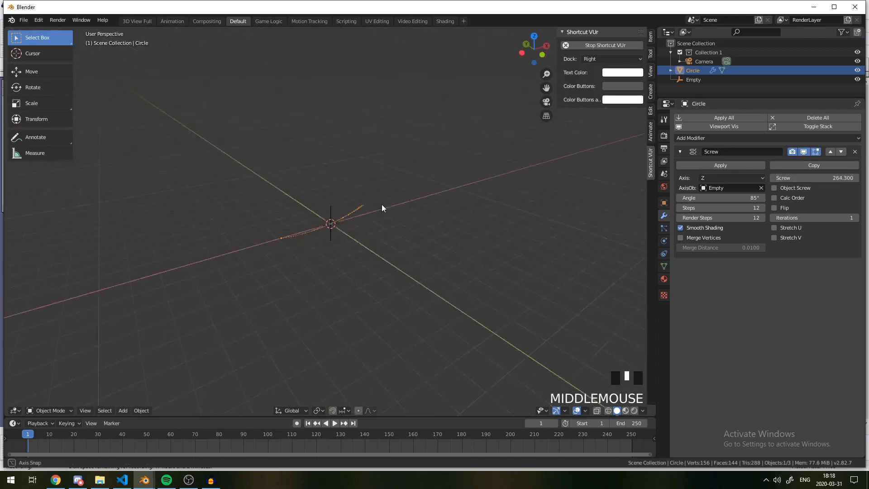
Examine the steeper arc's curvature and rise around the empty from several perspective angles.
scroll(257, 235, up, 3)
middle_drag(256, 235, 406, 154)
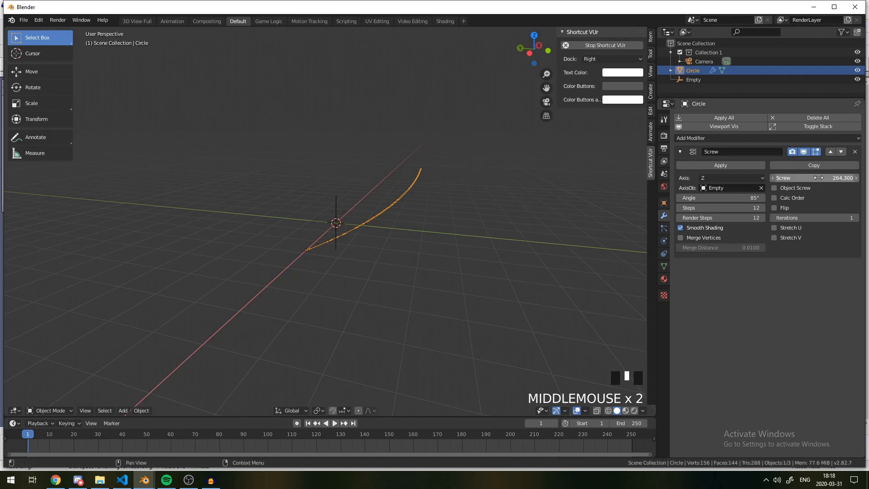
middle_drag(380, 232, 385, 194)
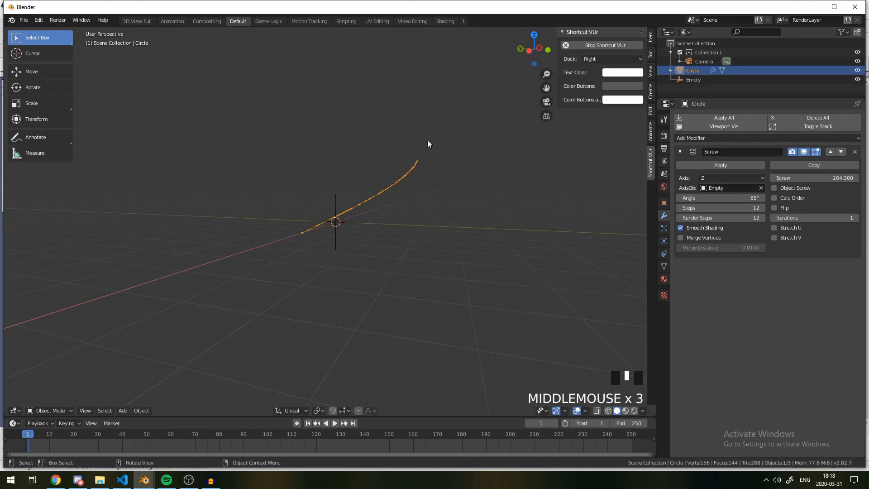
scroll(392, 180, up, 4)
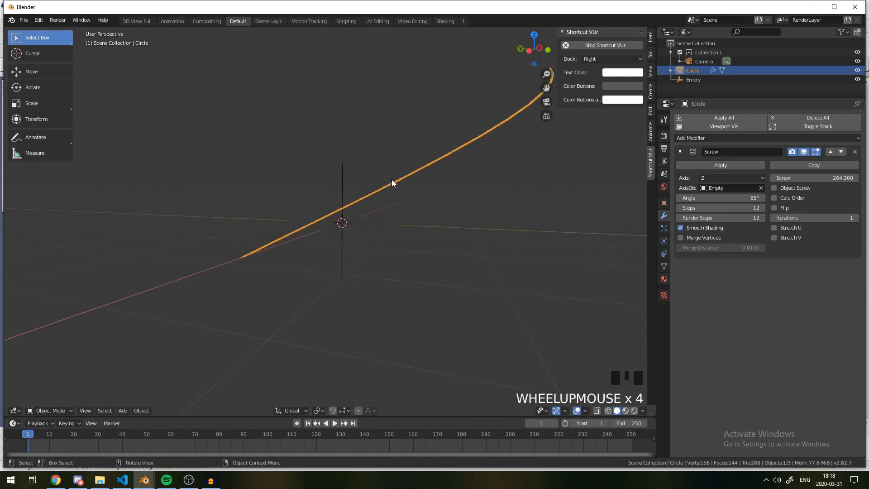
scroll(425, 162, down, 2)
middle_drag(425, 162, 504, 137)
middle_drag(449, 161, 407, 149)
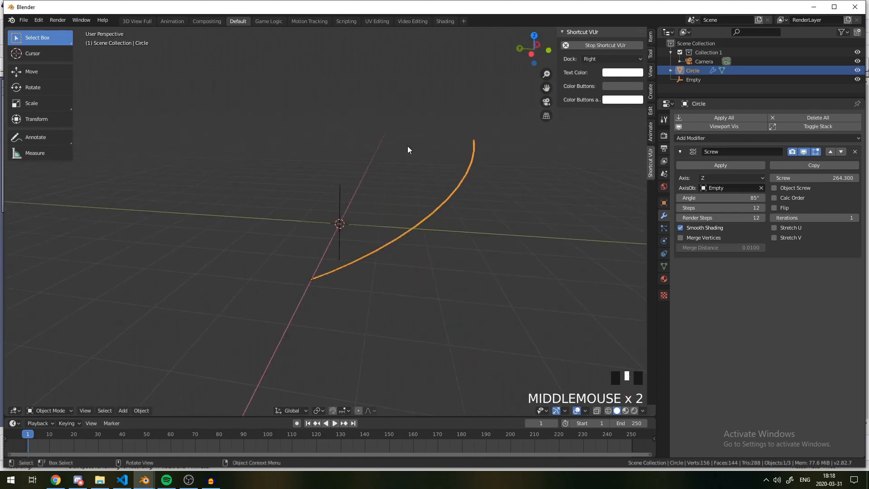
middle_drag(475, 143, 396, 135)
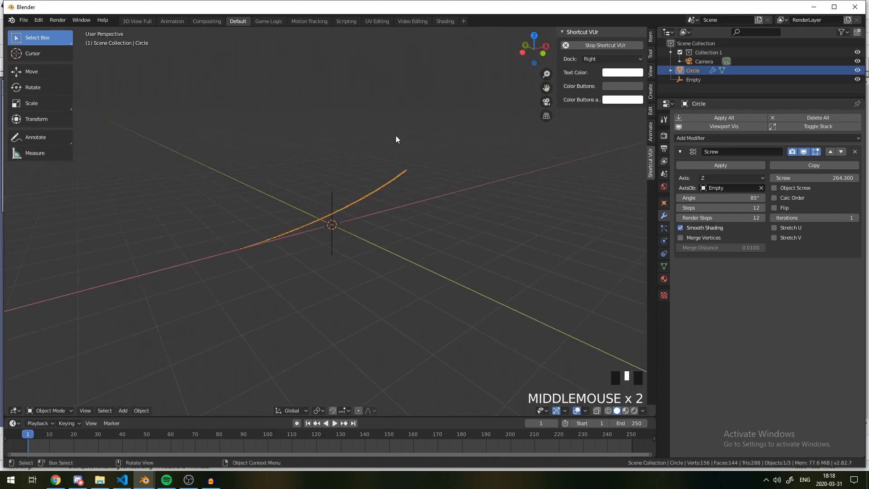
scroll(399, 202, down, 1)
Show the scene from directly above in rendered shading with nothing selected.
key(KP_7)
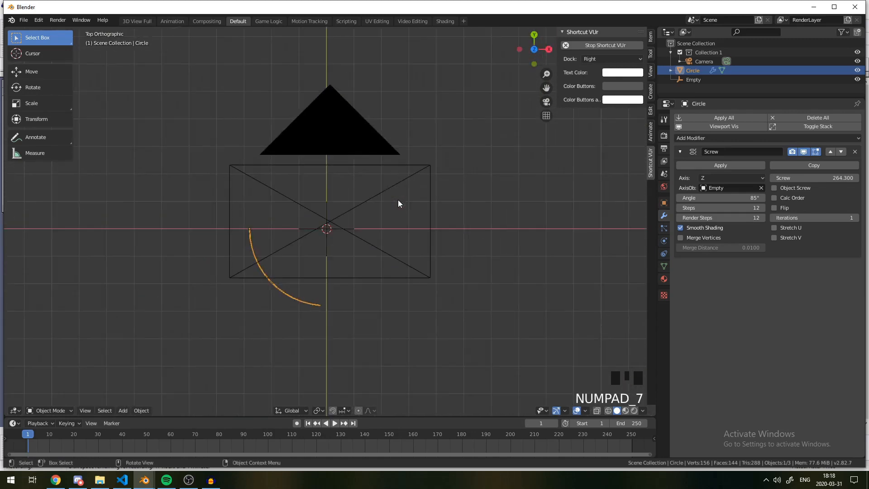
key(z)
click(408, 144)
scroll(314, 204, up, 3)
key(a)
key(a)
key(a)
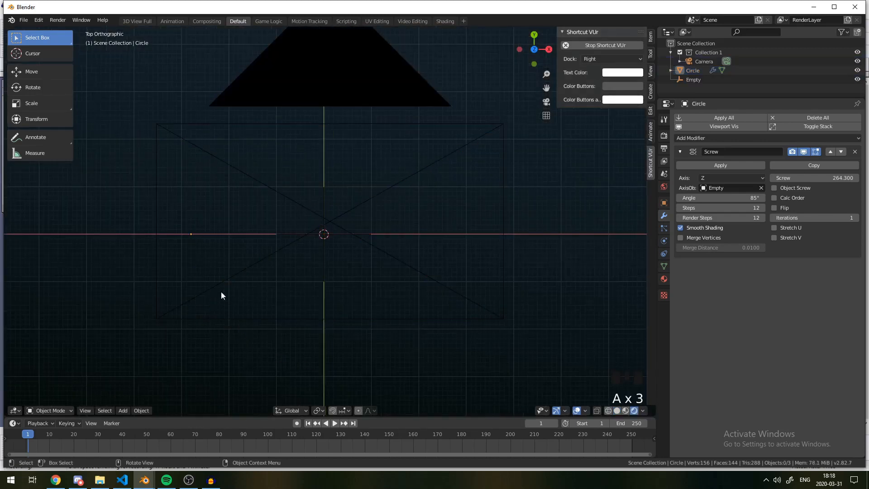
In the Shading workspace, create a new object material named "star" for the arc.
click(196, 264)
click(444, 22)
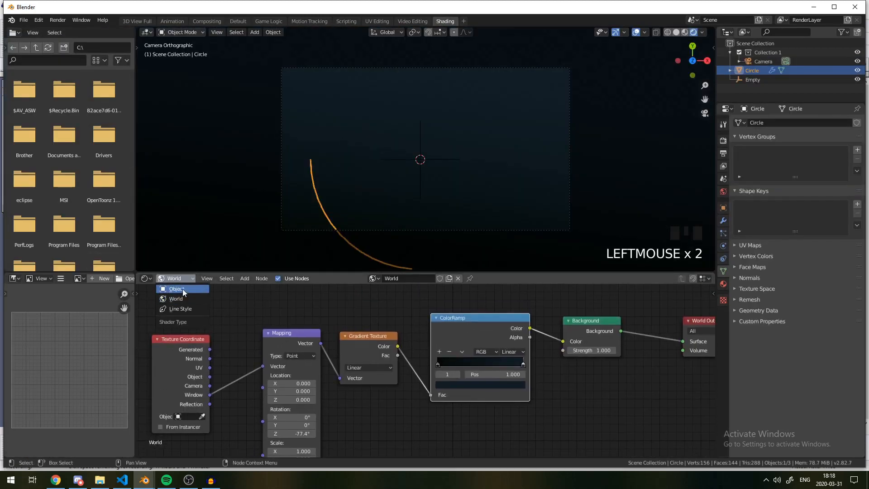
click(183, 289)
click(421, 277)
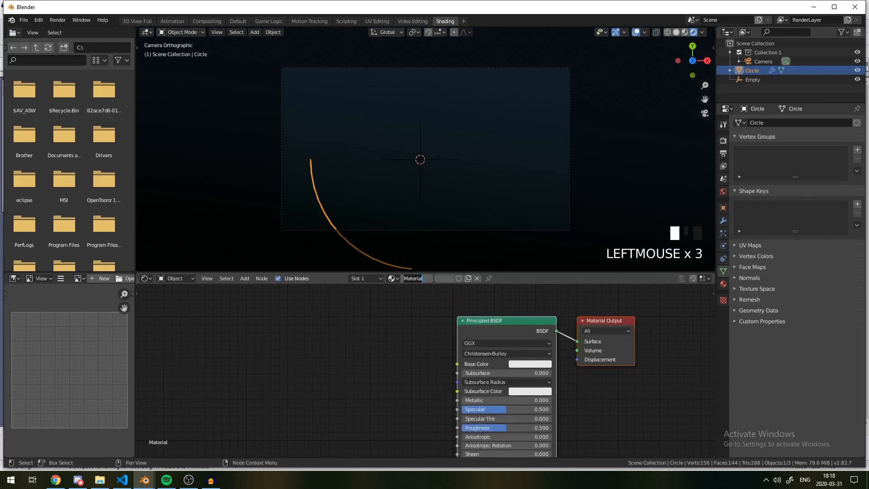
click(515, 322)
Replace the star material's Principled BSDF with an Emission shader connected to the Material Output's Surface.
scroll(486, 336, down, 1)
middle_drag(485, 336, 407, 324)
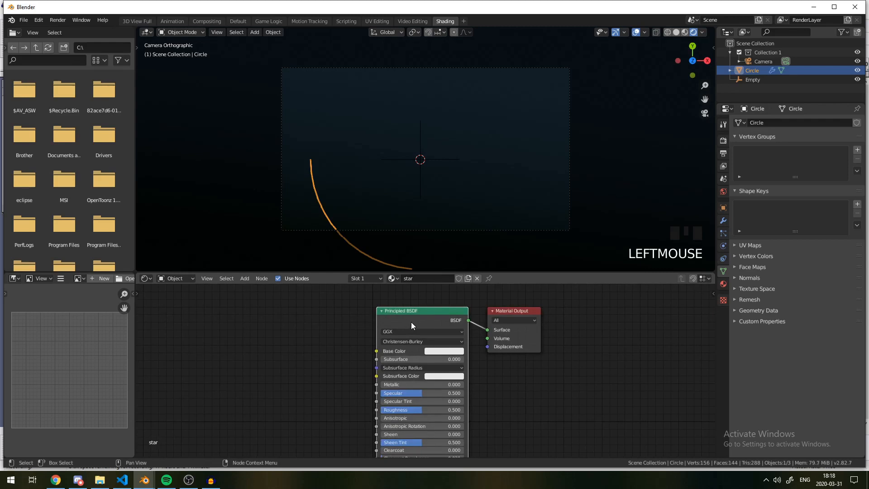
key(x)
key(shift+a)
click(410, 319)
text(e)
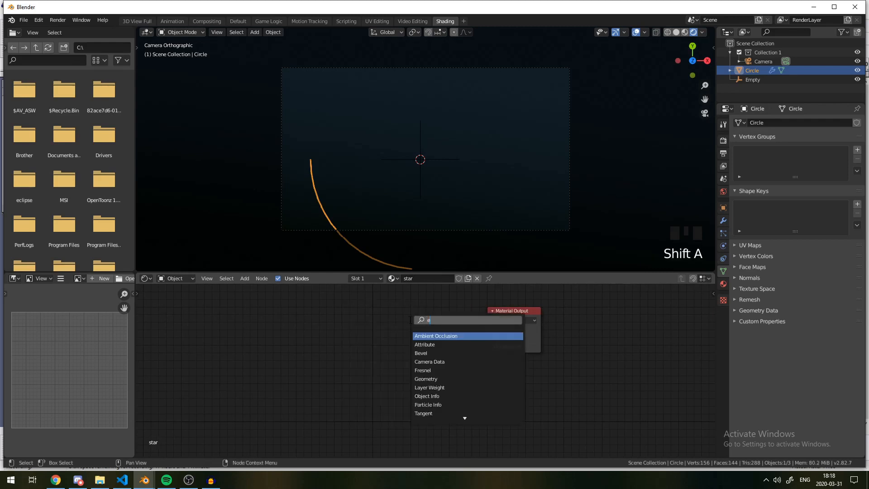
text(mi)
key(Return)
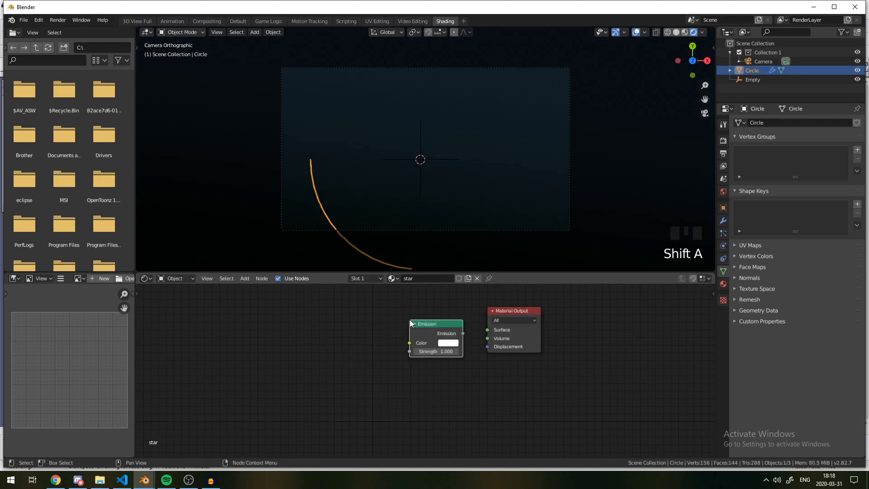
drag(463, 334, 487, 330)
Examine the emissive arc and its two ends through the camera, comparing it selected and deselected.
key(a)
key(a)
scroll(293, 193, up, 3)
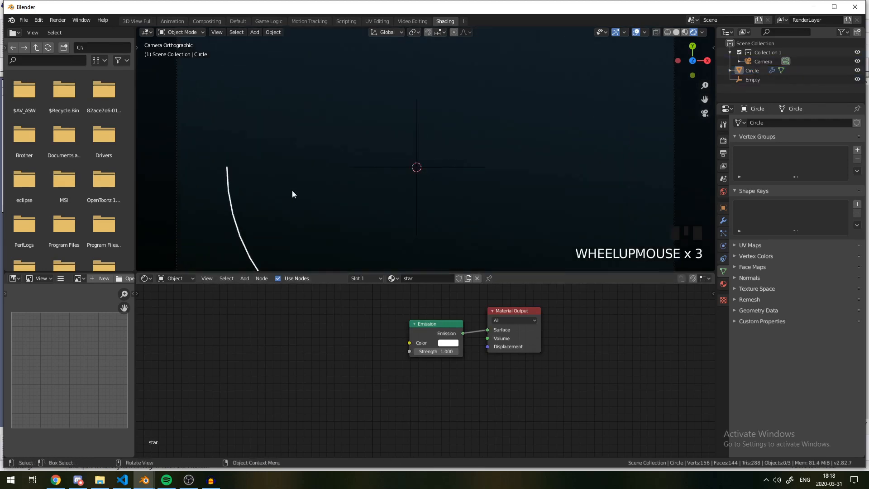
scroll(231, 202, down, 4)
key(a)
key(a)
click(330, 181)
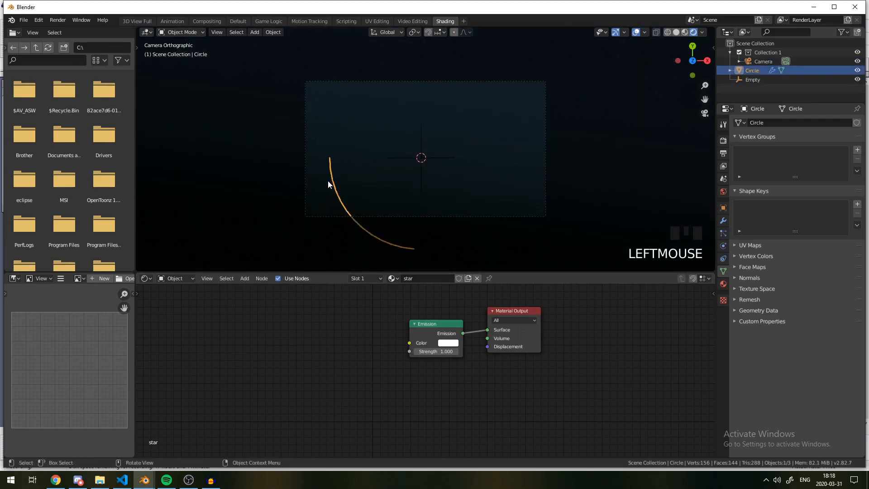
key(a)
key(a)
key(a)
click(411, 251)
key(a)
key(a)
key(a)
click(391, 247)
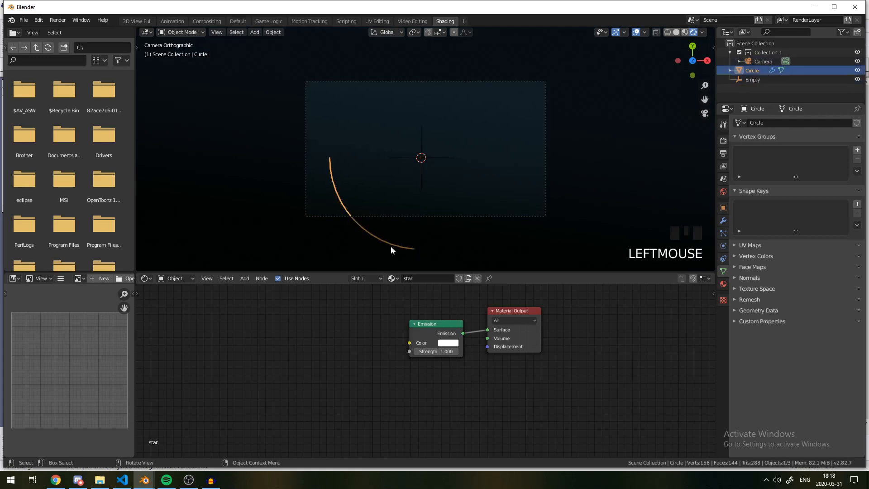
click(330, 159)
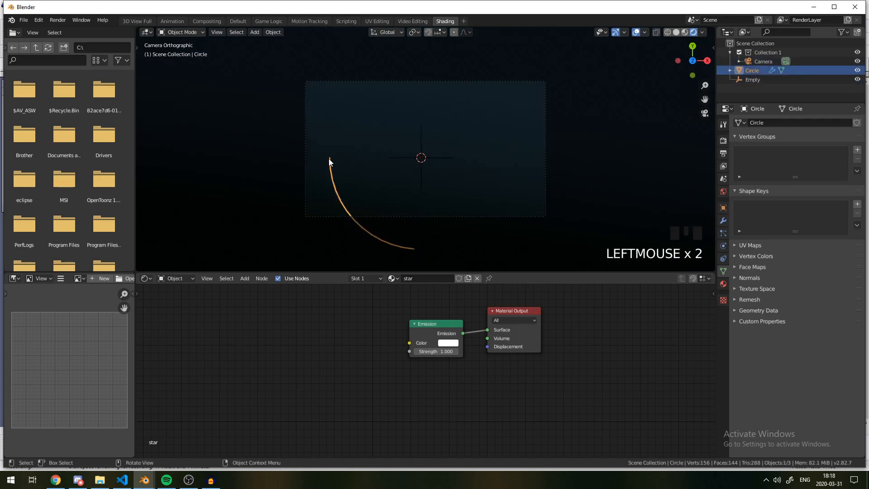
Move the arc closer to the empty so that it lies entirely inside the camera frame, and clear the selection.
click(408, 251)
key(g)
click(444, 207)
key(a)
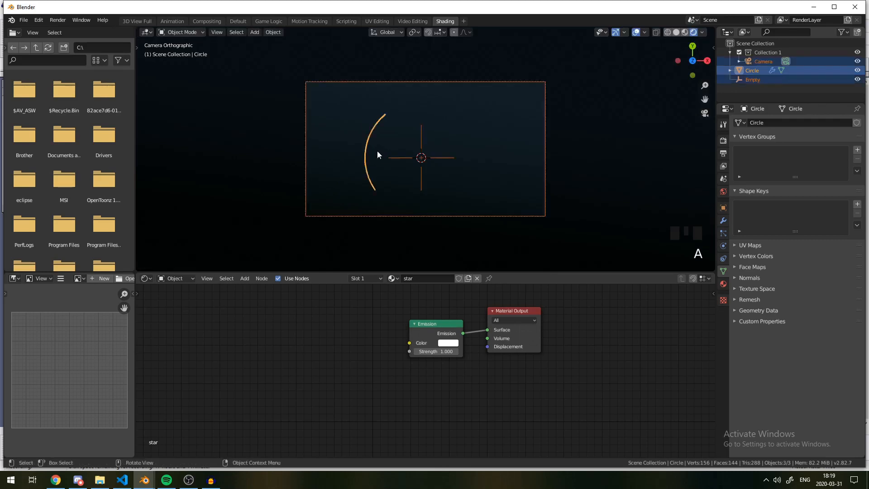
key(a)
scroll(347, 226, up, 2)
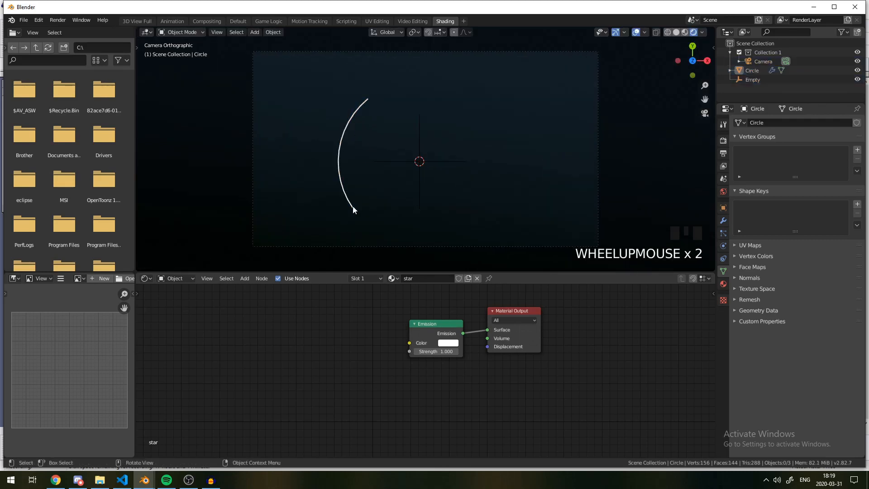
scroll(351, 211, up, 1)
scroll(324, 206, down, 3)
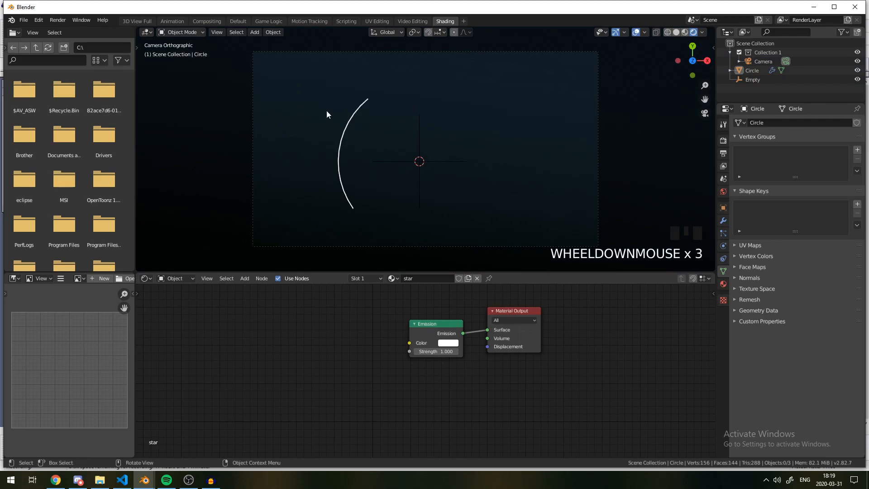
click(349, 205)
key(g)
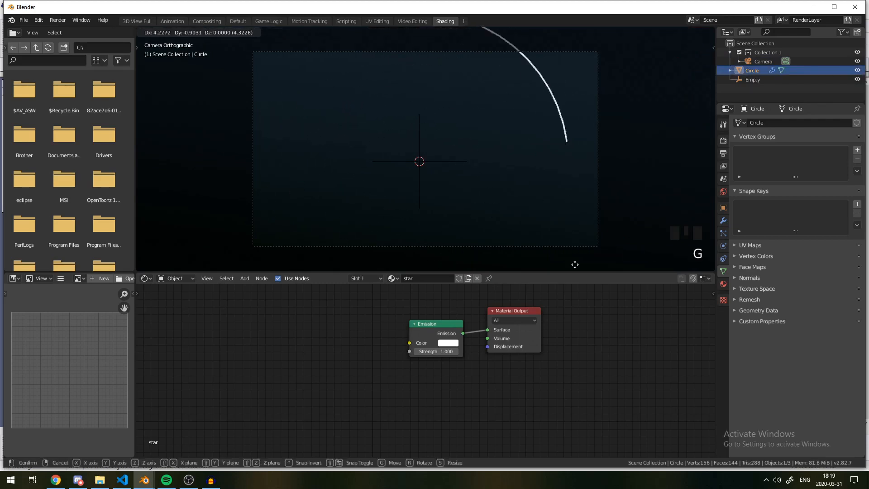
key(Escape)
Examine the arc's rise and its two ends in perspective, from the side and from directly above.
key(a)
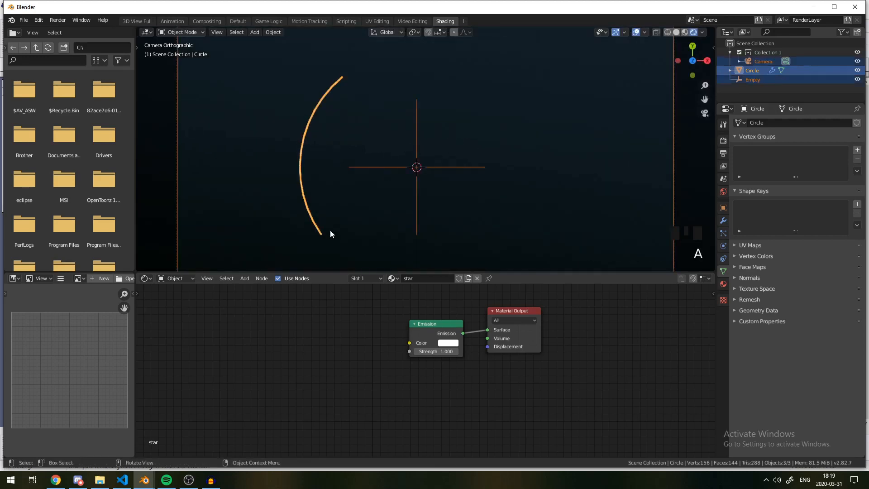
click(330, 230)
middle_drag(320, 237, 340, 238)
scroll(419, 178, up, 6)
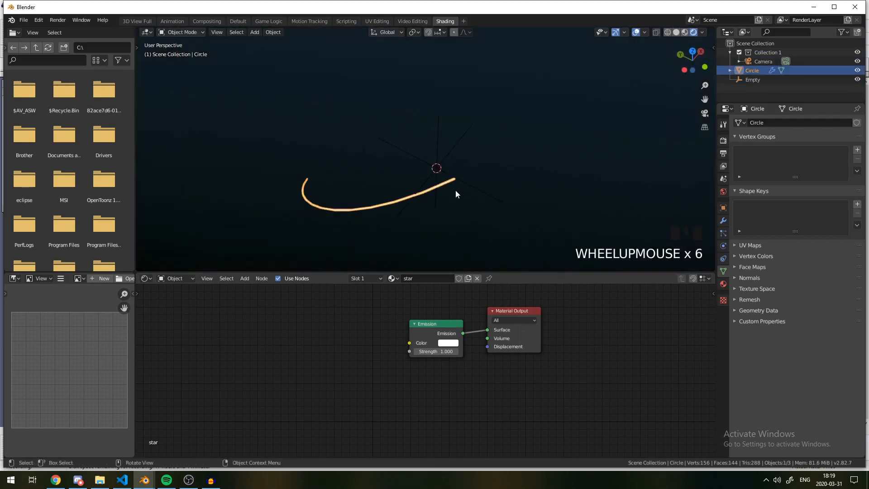
middle_drag(455, 190, 481, 127)
key(KP_3)
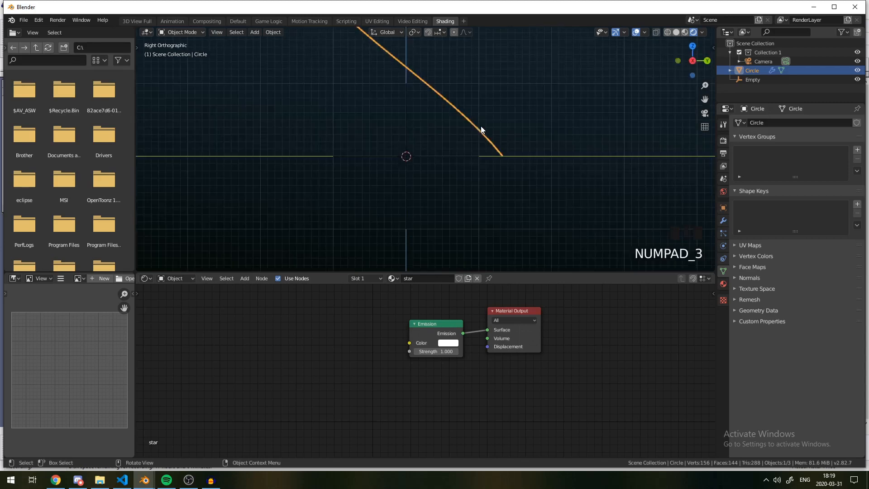
scroll(452, 78, down, 5)
scroll(412, 99, up, 2)
middle_drag(412, 99, 384, 54)
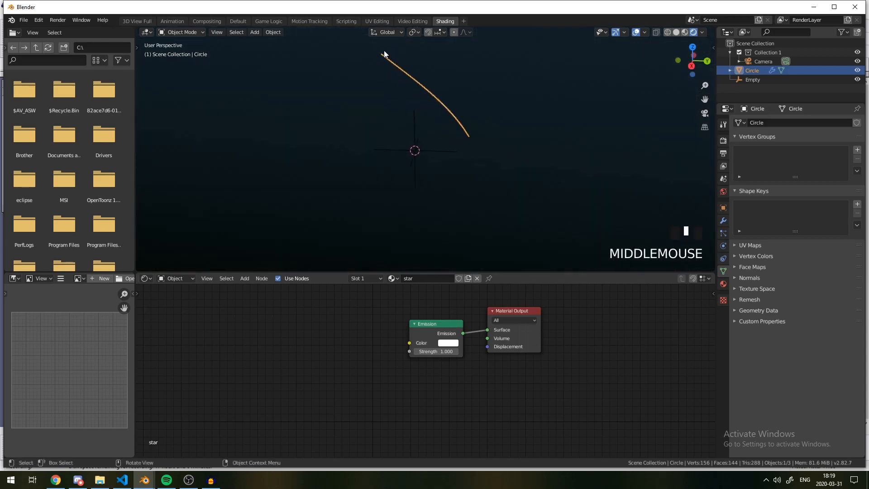
click(384, 54)
click(386, 57)
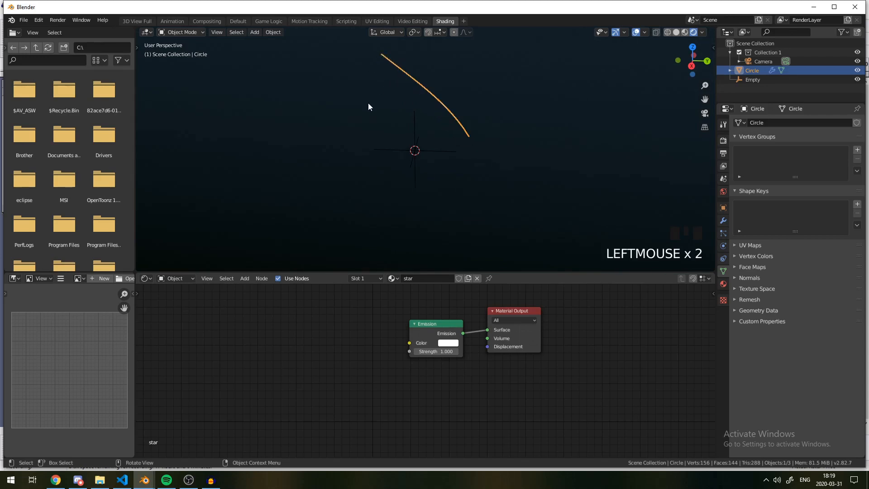
key(KP_7)
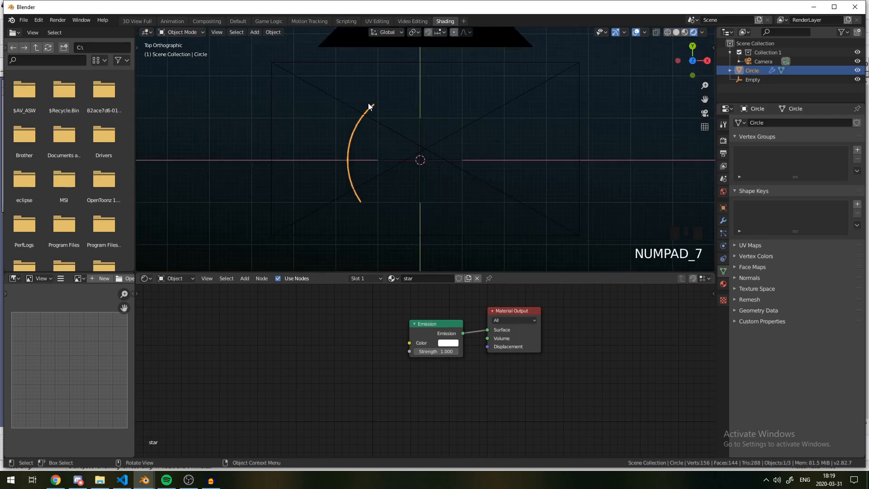
Check the arc's Screw settings and compare its deselected shape from above and through the camera.
click(723, 220)
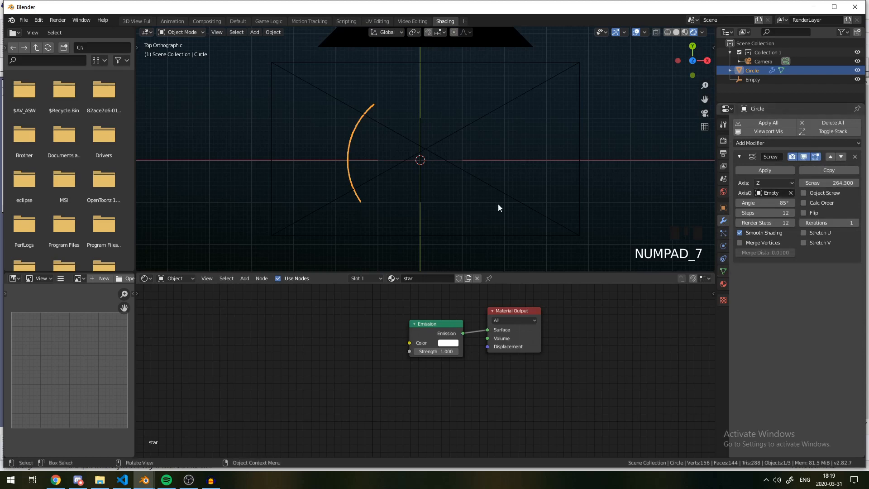
scroll(400, 231, up, 3)
key(a)
key(a)
key(a)
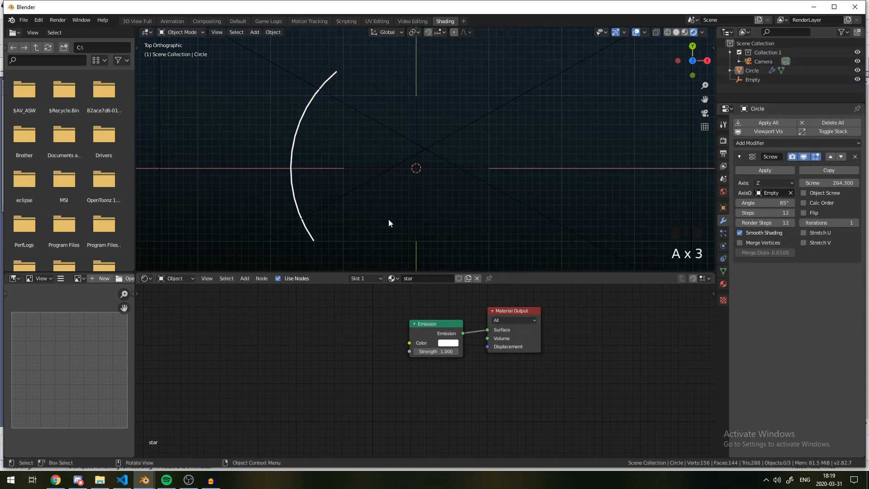
scroll(472, 136, down, 6)
click(451, 76)
key(KP_0)
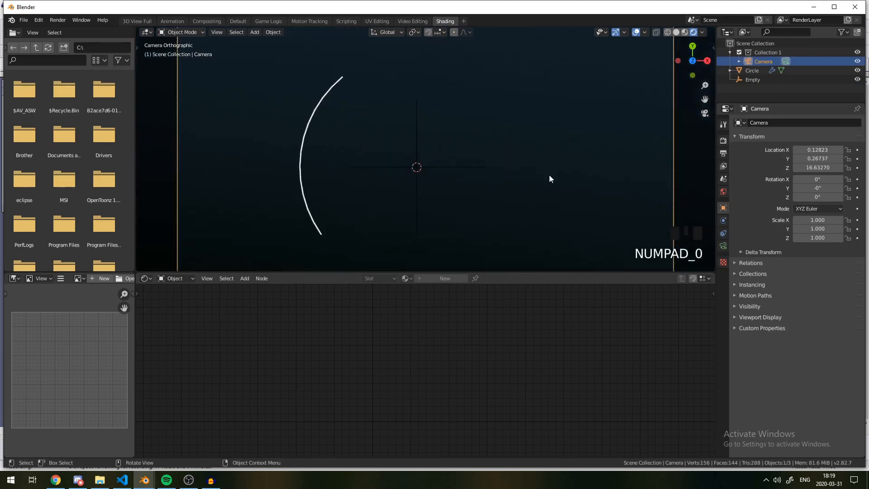
key(a)
key(a)
key(a)
scroll(444, 158, down, 2)
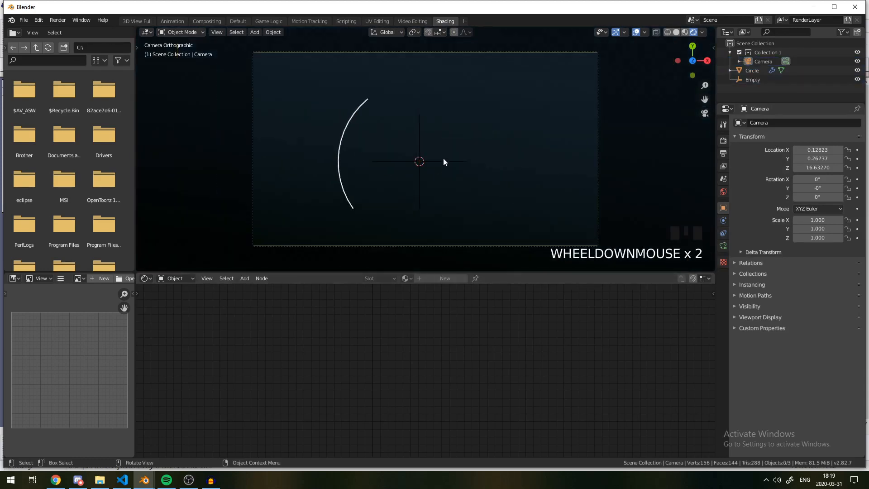
Select the arc and add a Geometry node to its star material, well ahead of the Emission node.
double_click(341, 158)
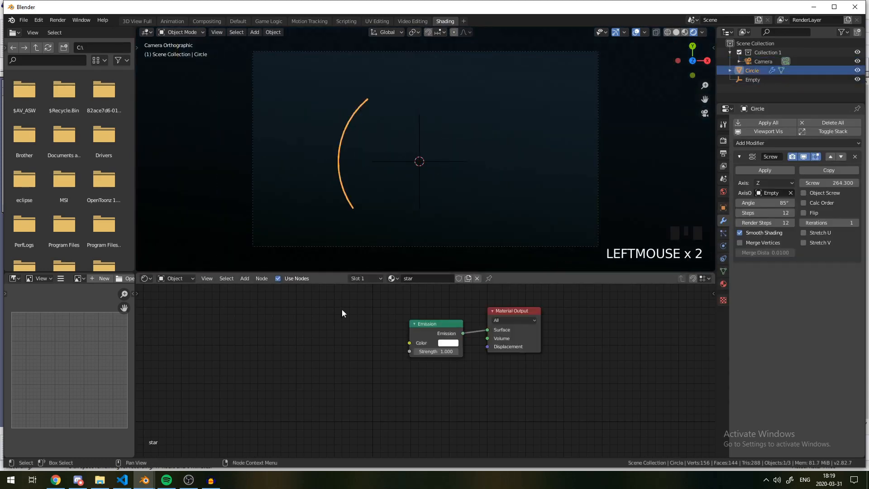
key(shift+a)
click(393, 310)
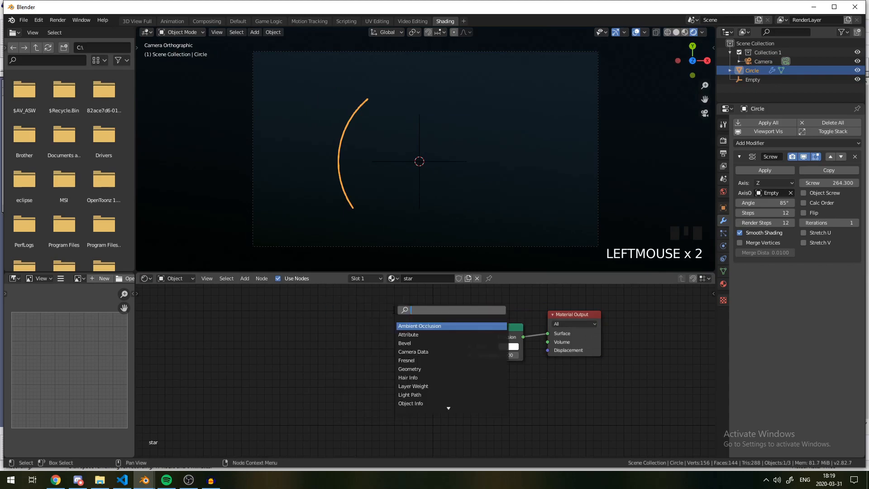
text(geom)
key(Return)
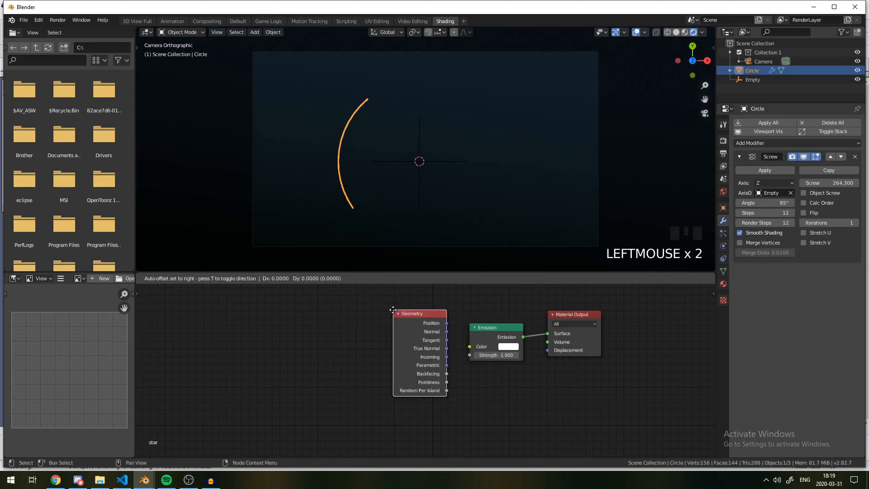
click(232, 326)
Add a Separate XYZ node beside the Geometry node and connect Geometry's Position output to its Vector input.
key(shift+a)
click(376, 317)
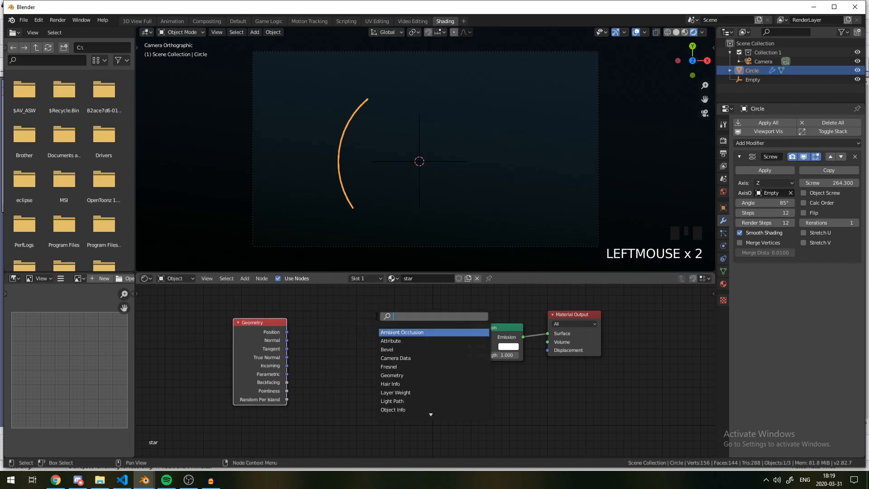
text(separa)
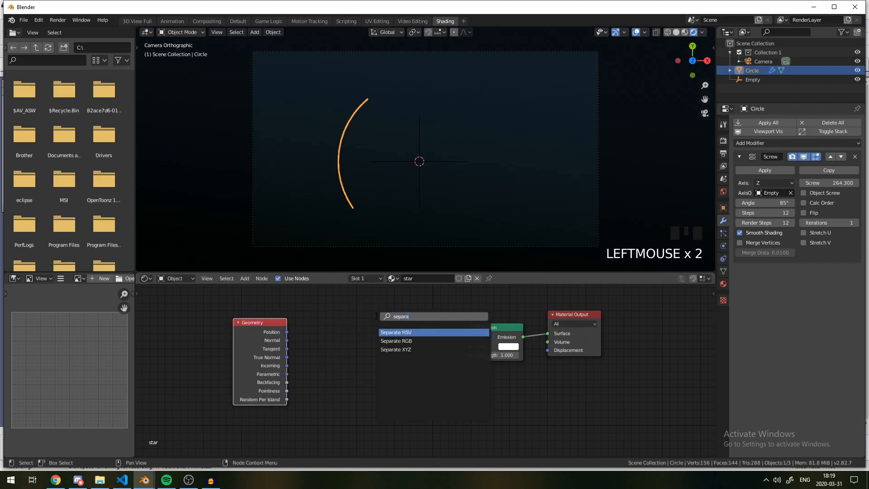
key(Down)
key(Down)
key(Return)
click(326, 334)
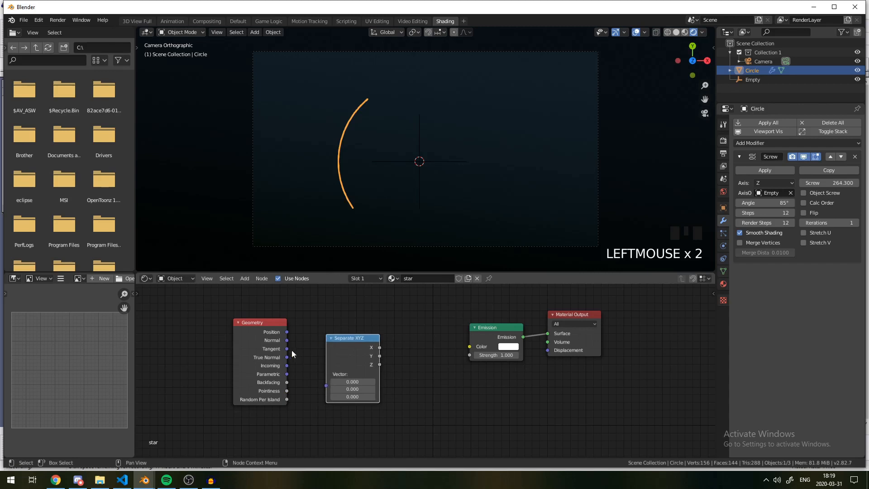
drag(286, 334, 327, 385)
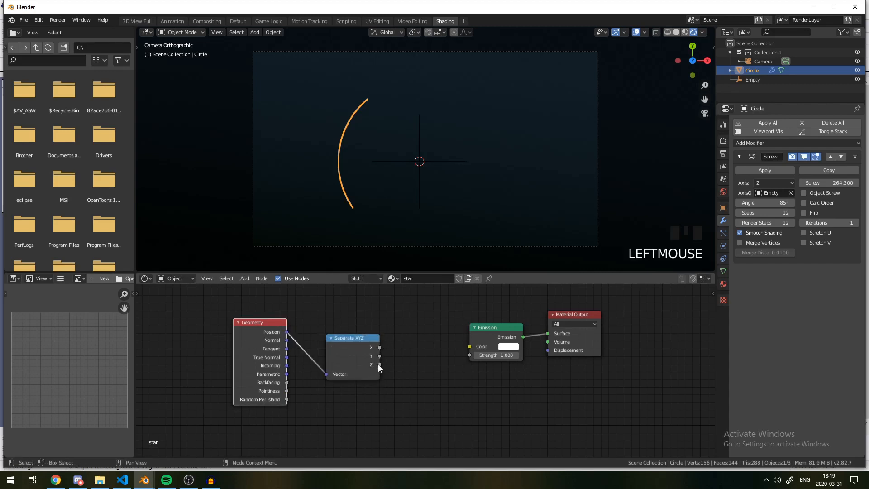
Connect the Z output of Separate XYZ to the Emission Color and shift the Separate XYZ node slightly towards Emission.
drag(379, 365, 473, 348)
key(a)
key(a)
key(a)
scroll(317, 158, up, 3)
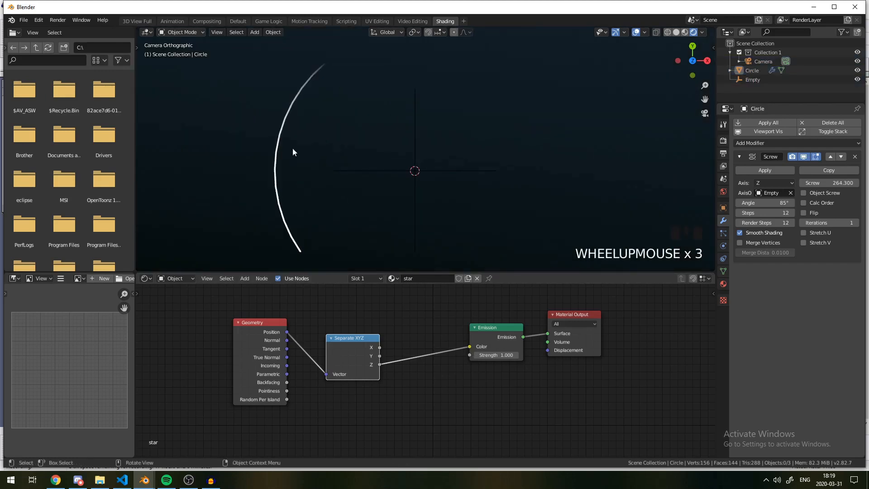
scroll(317, 99, down, 1)
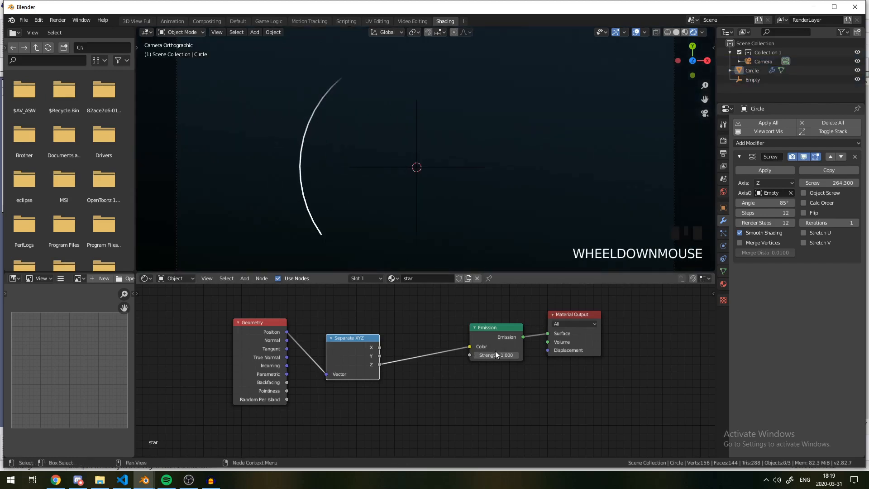
drag(352, 353, 360, 374)
scroll(553, 214, down, 2)
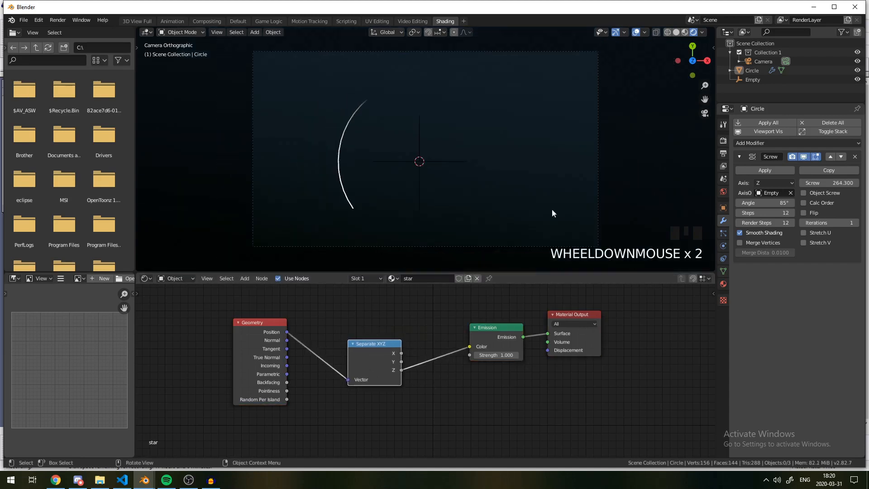
Shorten the arc to a Screw angle of 19° and move it down relative to the empty, clearing the selection.
mouse_move(753, 206)
mouse_down()
mouse_move(787, 205)
mouse_move(739, 205)
mouse_up()
scroll(288, 112, up, 2)
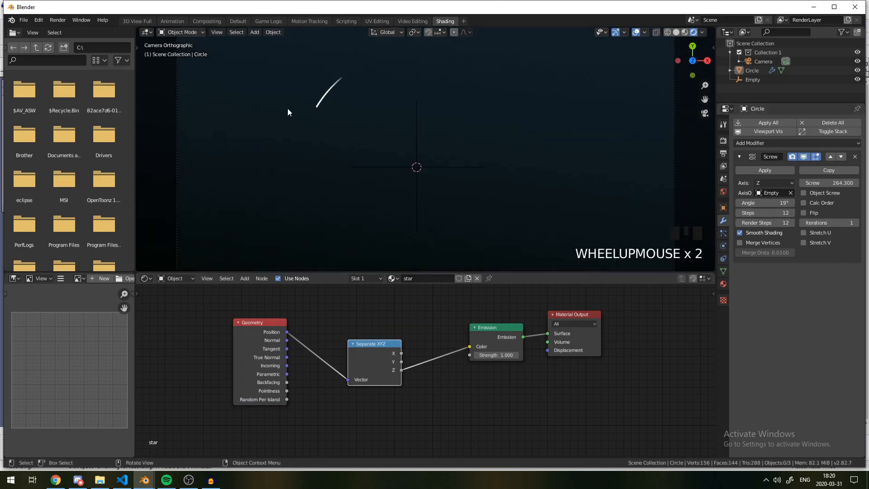
click(320, 90)
middle_drag(325, 123, 416, 121)
scroll(396, 173, up, 3)
middle_drag(396, 173, 421, 187)
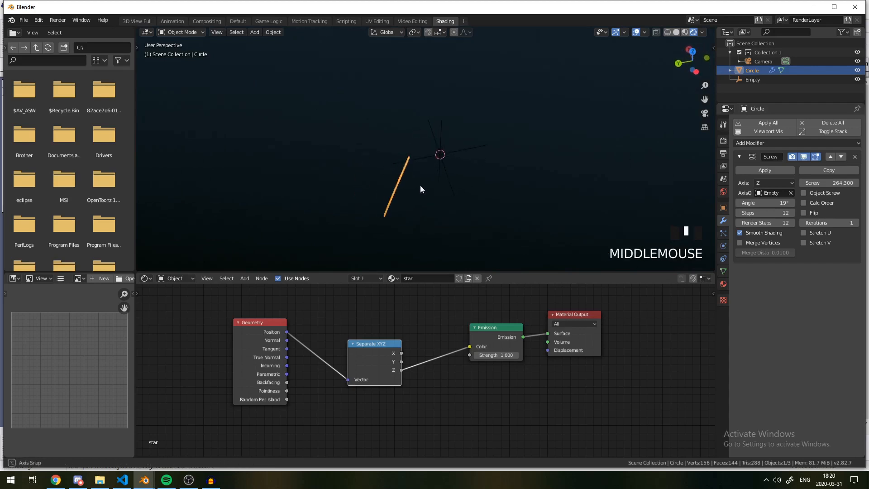
key(g)
click(432, 210)
key(a)
key(a)
key(a)
key(KP_0)
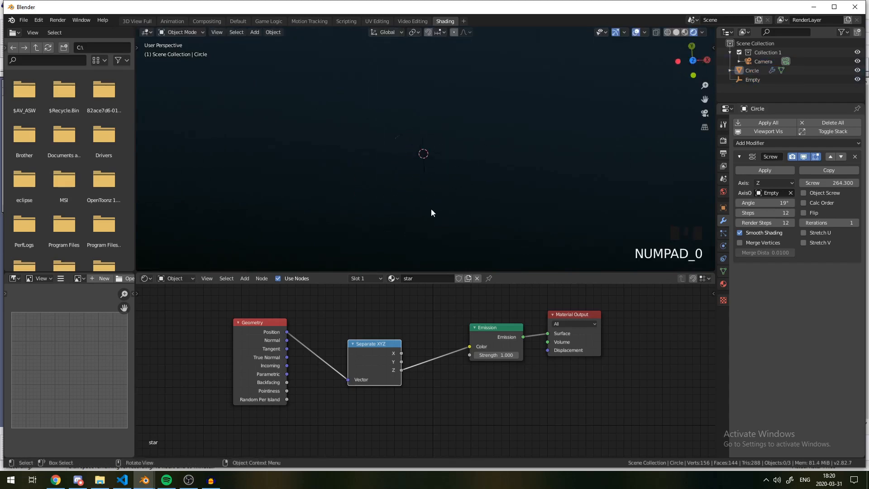
Examine how the Z-driven color fades along the short arc through the camera and in perspective.
scroll(320, 68, up, 2)
scroll(311, 78, down, 2)
click(311, 80)
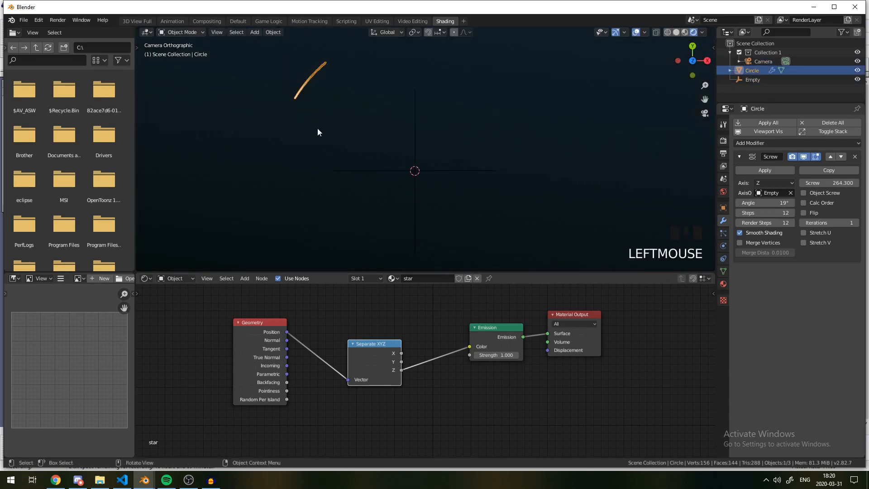
middle_drag(318, 132, 433, 171)
scroll(396, 218, up, 3)
key(a)
key(a)
key(a)
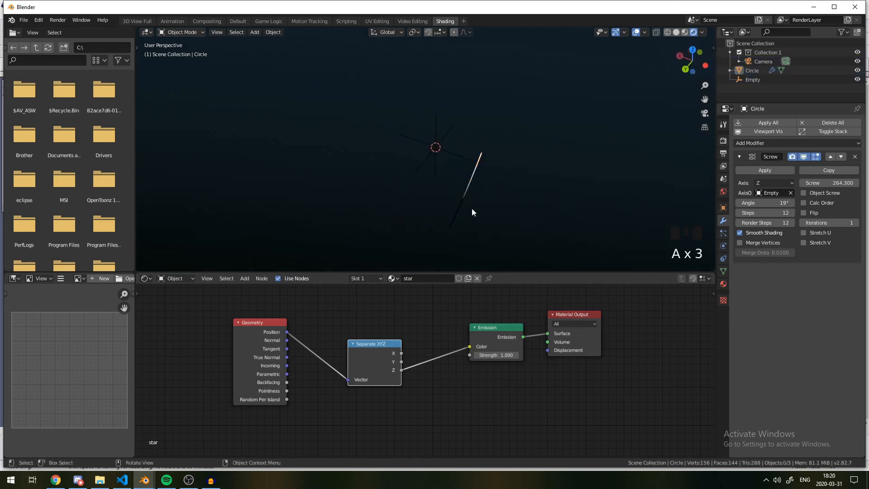
scroll(510, 224, up, 2)
middle_drag(511, 224, 531, 149)
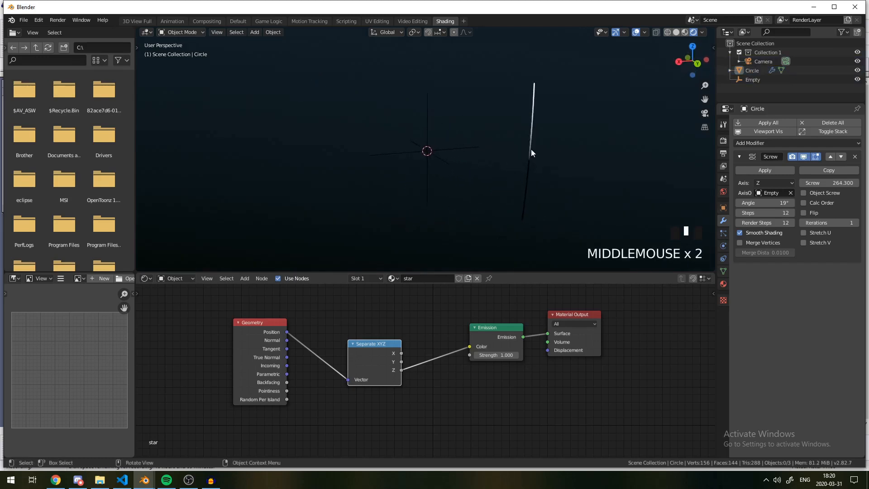
Move the short arc up so that it lies above the empty's level, and check its fade while deselected.
click(528, 182)
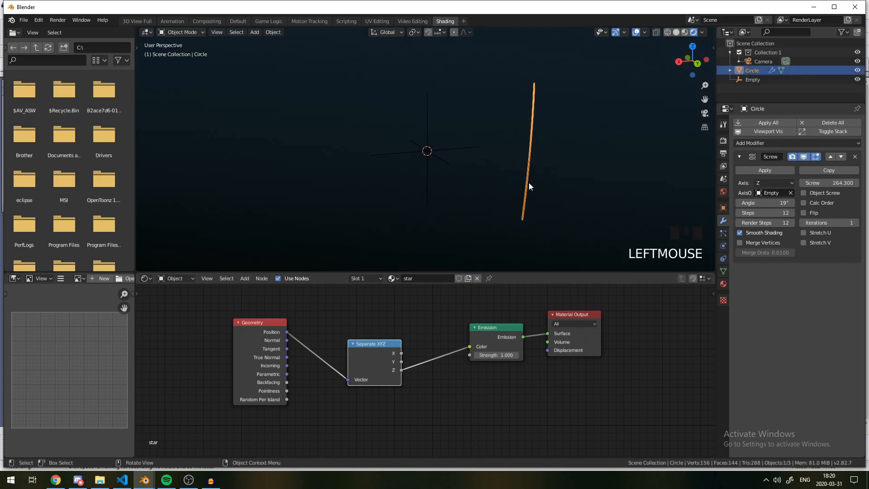
key(g)
click(549, 121)
key(a)
key(a)
key(a)
middle_drag(538, 136, 527, 111)
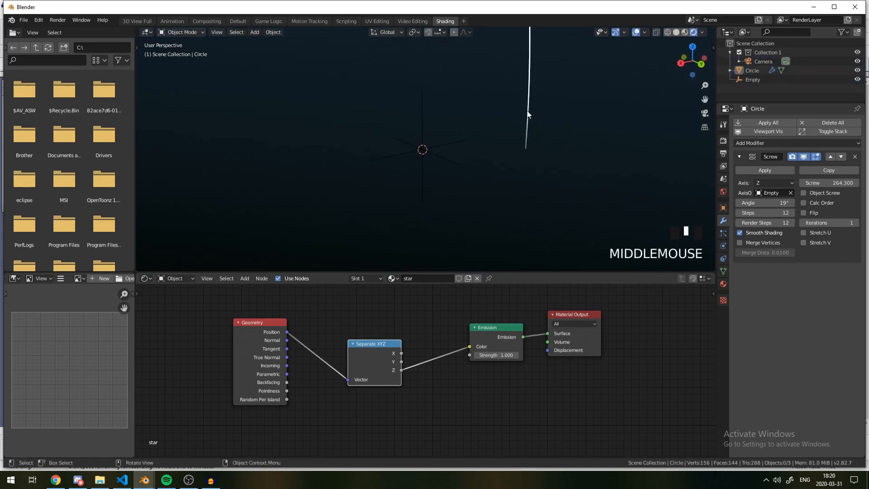
click(527, 107)
scroll(526, 106, down, 1)
key(a)
key(a)
key(a)
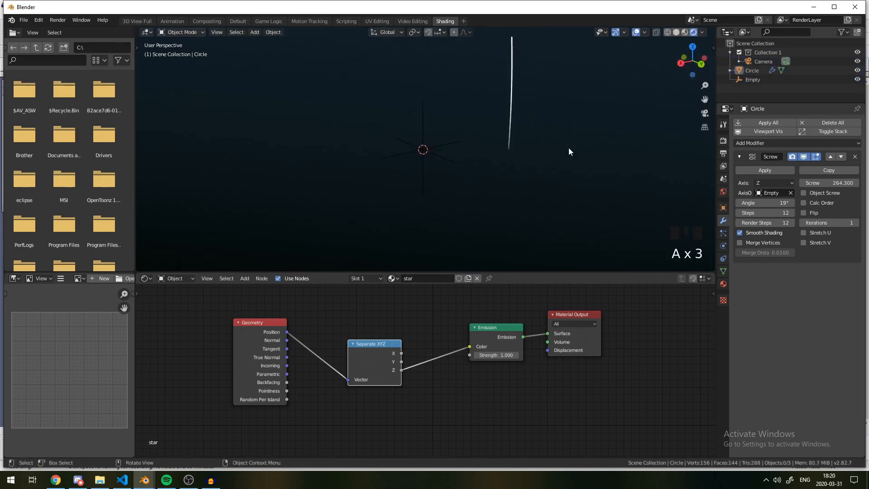
Insert a ColorRamp node between the Separate XYZ Z output and the Emission Color.
click(514, 116)
middle_drag(415, 297, 345, 313)
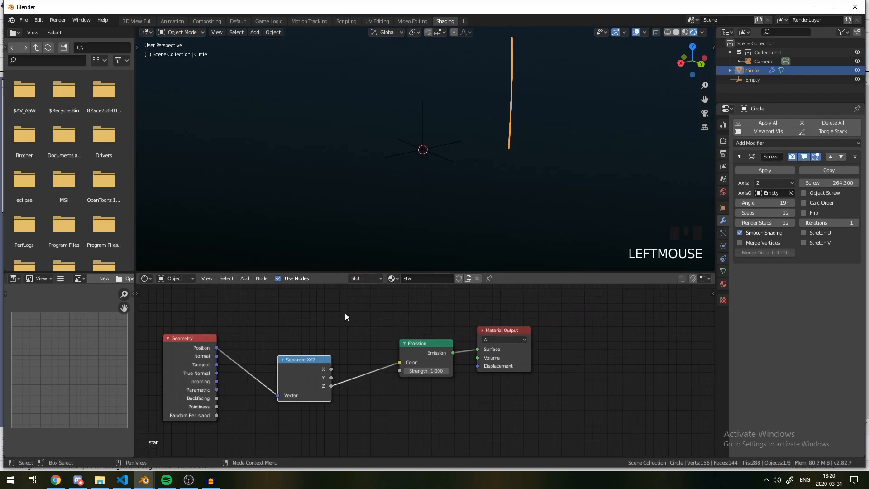
key(a)
key(a)
key(a)
key(shift+a)
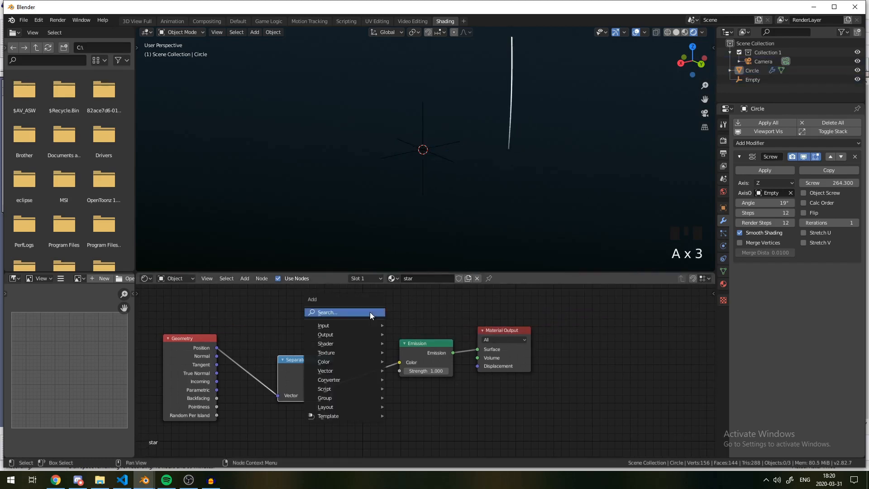
click(371, 312)
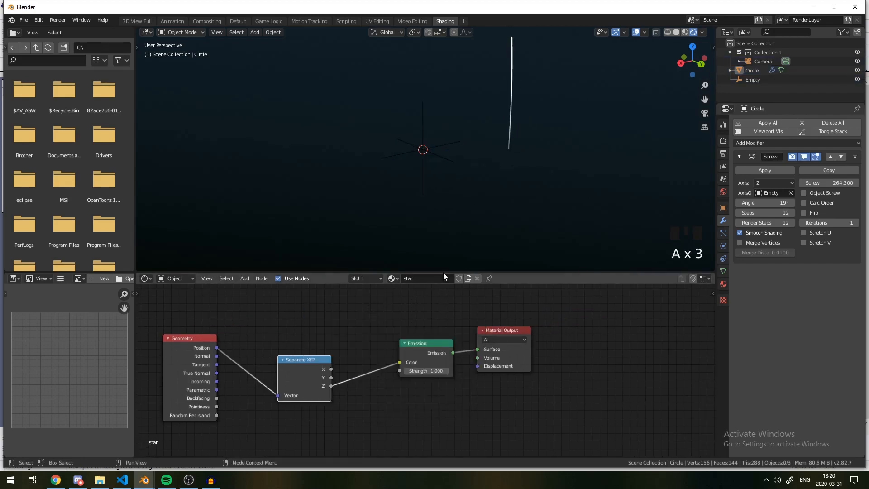
key(shift+a)
click(324, 300)
text(colo)
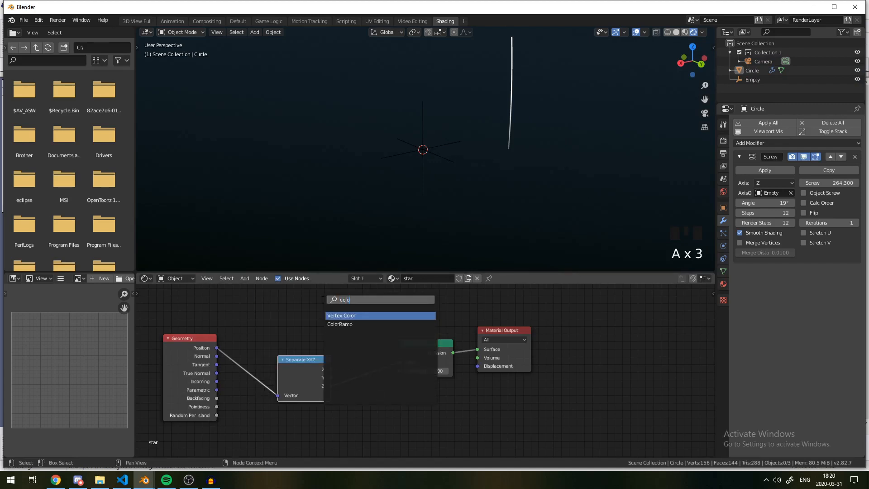
click(343, 324)
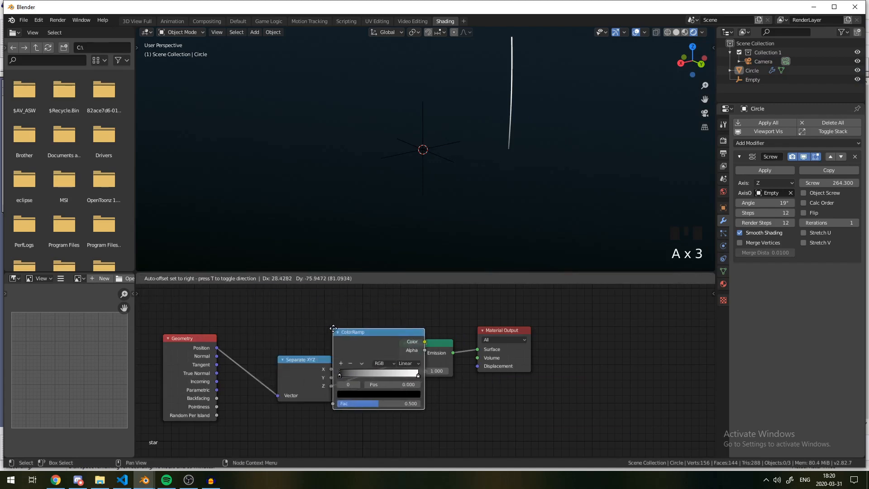
click(353, 334)
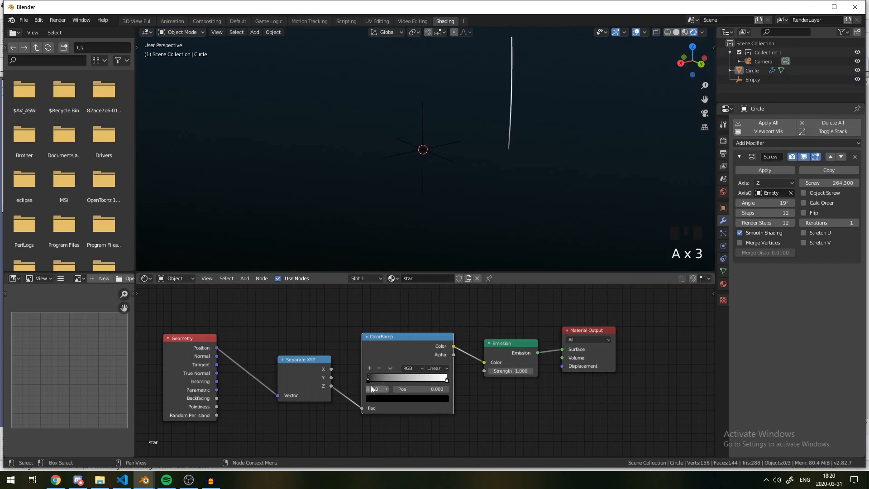
Brighten the black stop at the start of the ColorRamp to a gray.
drag(372, 383, 299, 375)
click(381, 399)
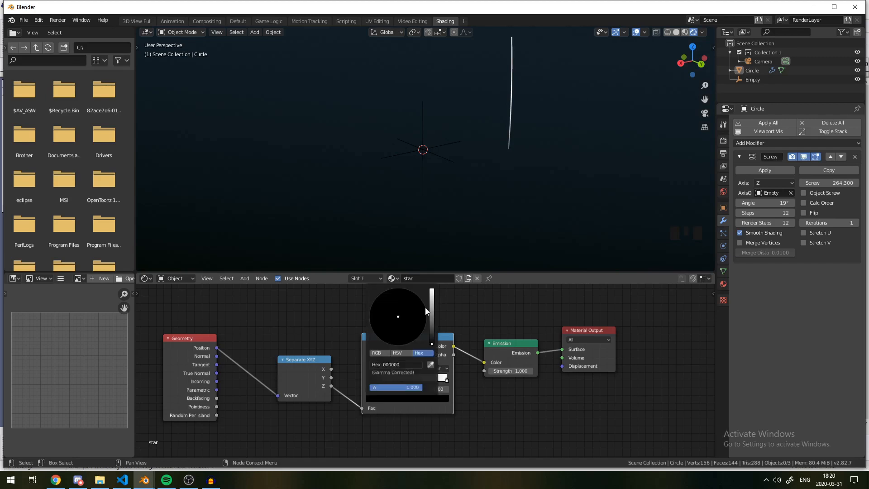
mouse_move(432, 303)
mouse_down()
mouse_move(432, 330)
mouse_move(432, 319)
mouse_up()
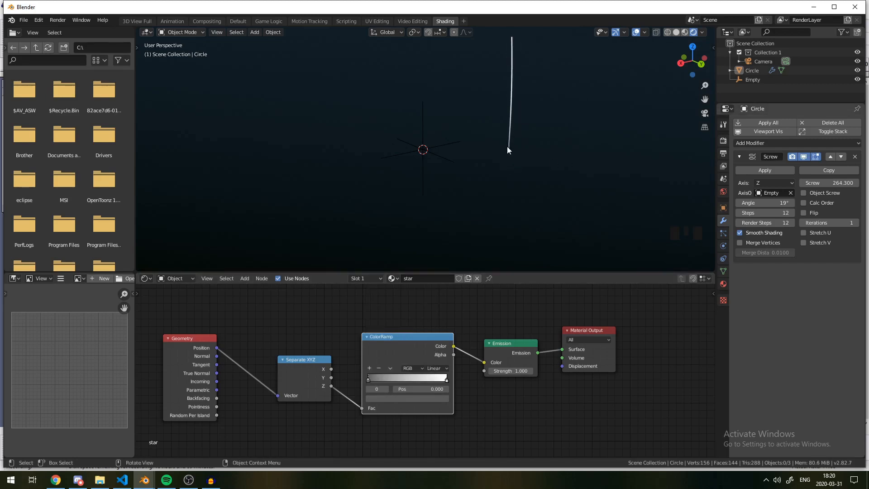
mouse_move(381, 380)
mouse_down()
mouse_move(438, 380)
mouse_move(300, 380)
mouse_move(368, 378)
mouse_up()
Darken the ColorRamp's white end stop slightly to E2E2E2.
click(441, 384)
click(444, 378)
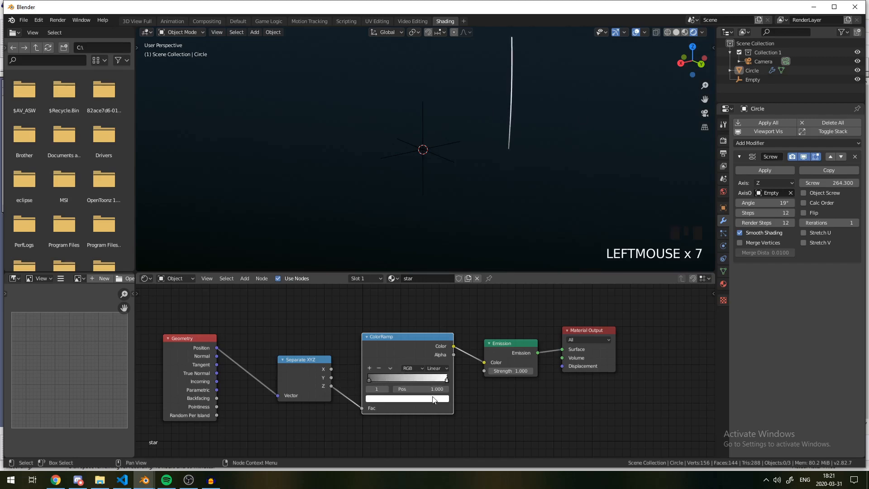
click(438, 399)
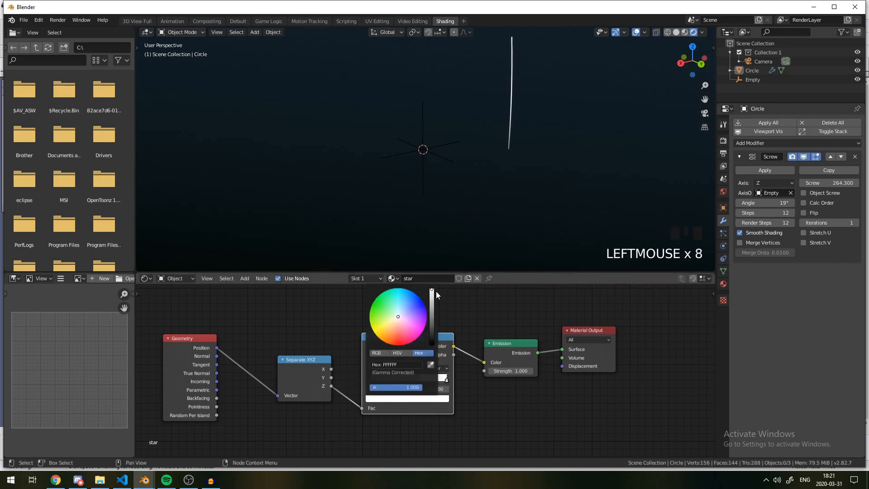
click(432, 295)
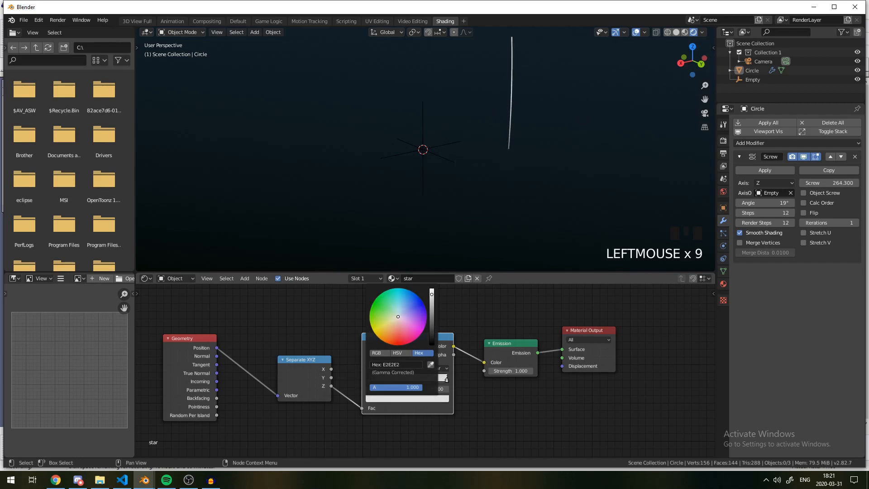
click(519, 317)
Move the ColorRamp node down and reroute its Color output from the Emission Color to the Emission Strength.
middle_drag(450, 299, 436, 319)
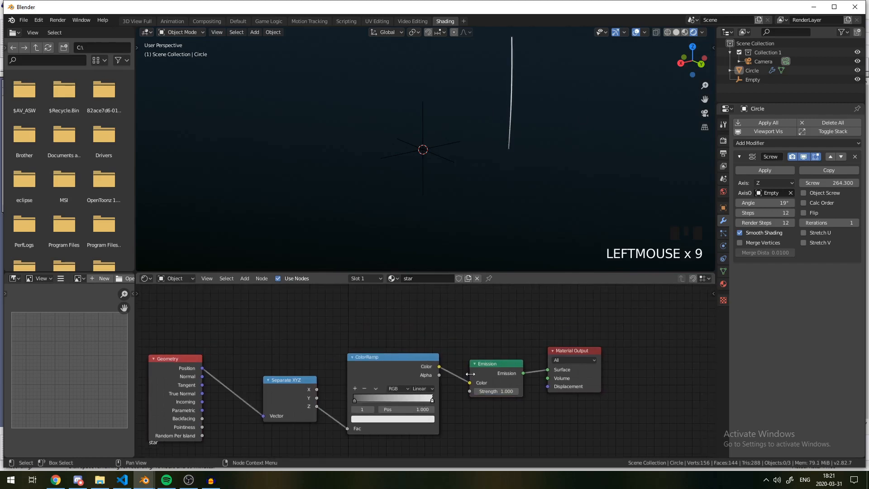
drag(398, 365, 393, 385)
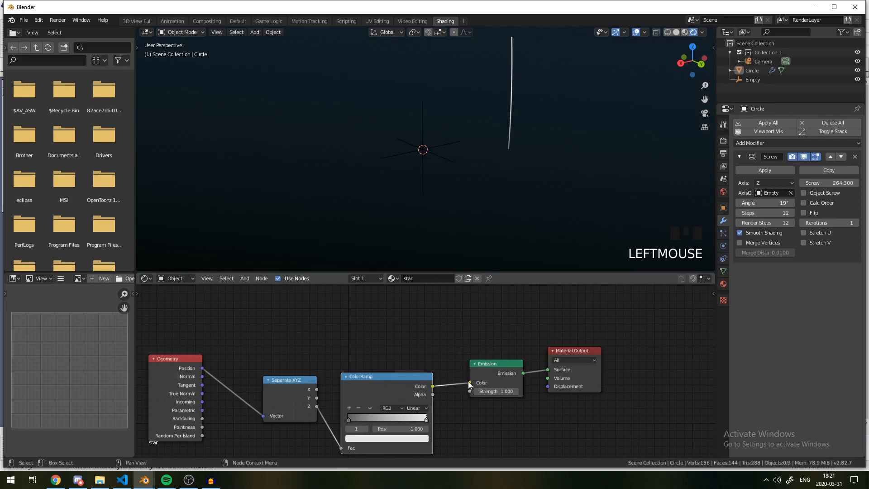
mouse_move(469, 383)
mouse_down()
mouse_move(469, 375)
mouse_move(472, 391)
mouse_up()
scroll(504, 148, down, 2)
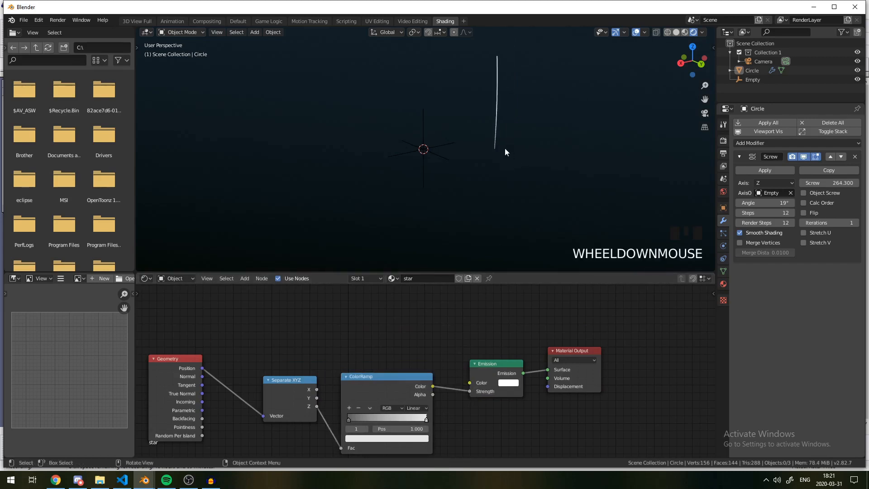
key(a)
key(a)
key(a)
Enable Bloom in the Eevee render settings.
middle_drag(363, 429, 398, 380)
scroll(421, 375, up, 4)
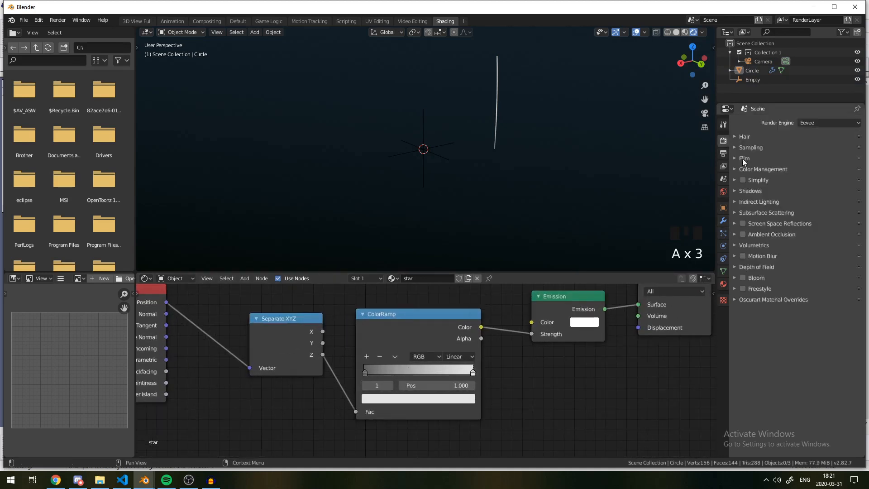
triple_click(744, 277)
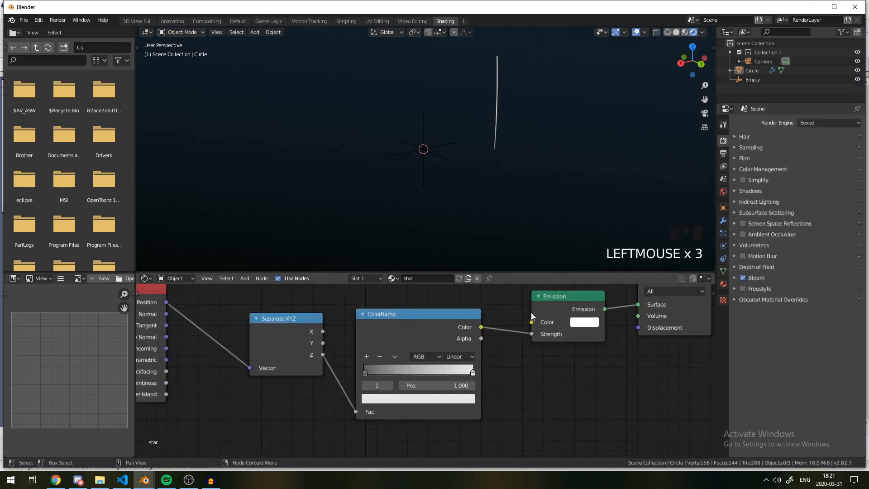
Insert a Math node set to Multiply between the ColorRamp's Color output and the Emission Strength.
scroll(504, 83, up, 3)
key(a)
key(a)
key(a)
key(shift+a)
click(496, 299)
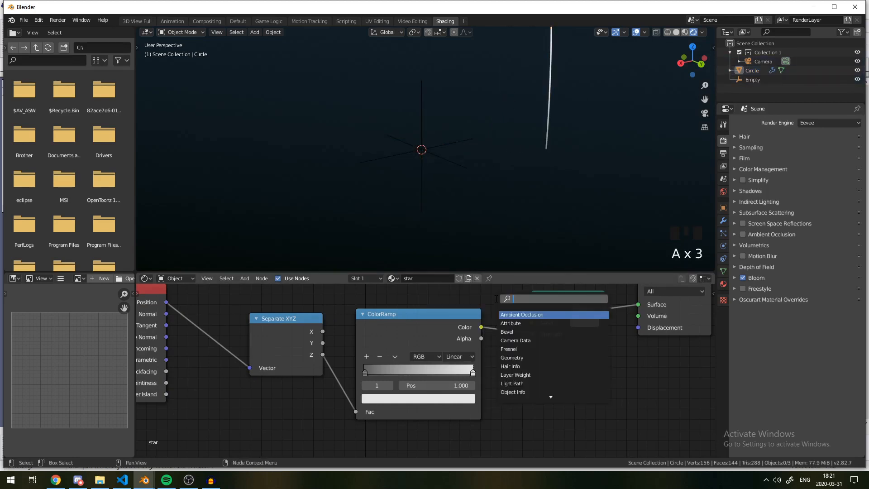
text(m)
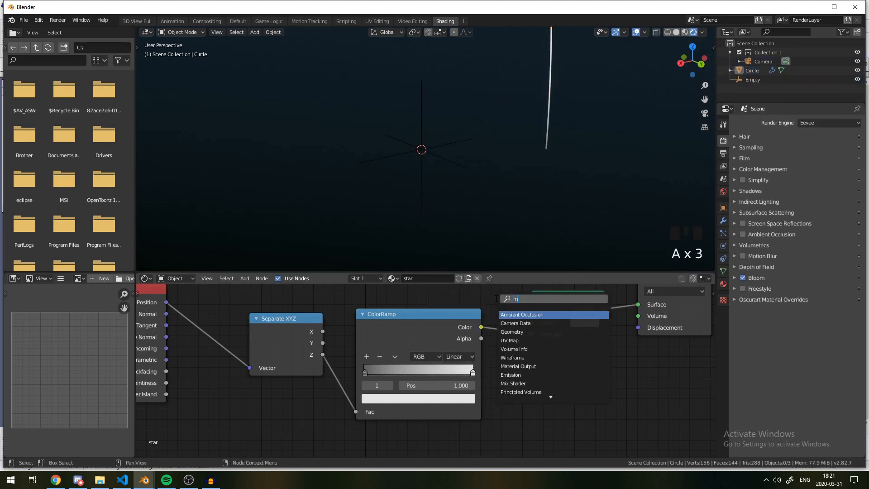
text(ath)
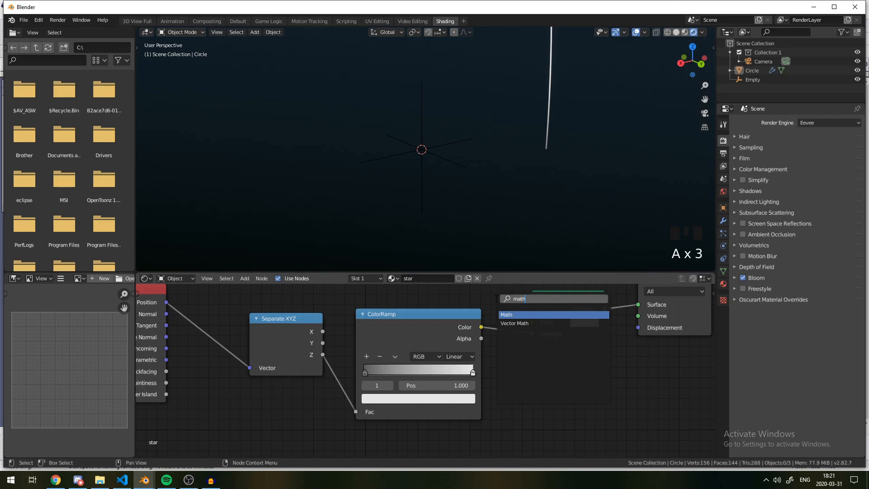
key(Return)
click(535, 319)
click(548, 333)
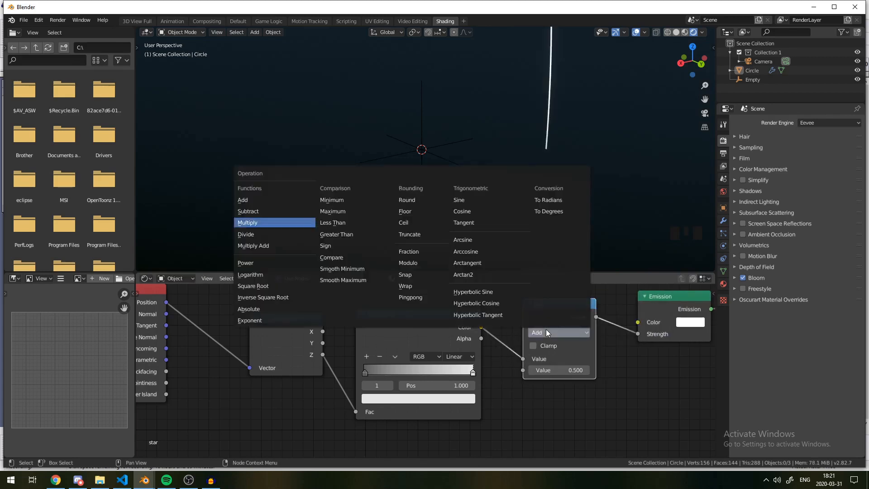
click(263, 223)
Raise the Multiply node's value to 407.3 and inspect the arc's glow from several angles.
scroll(546, 235, down, 3)
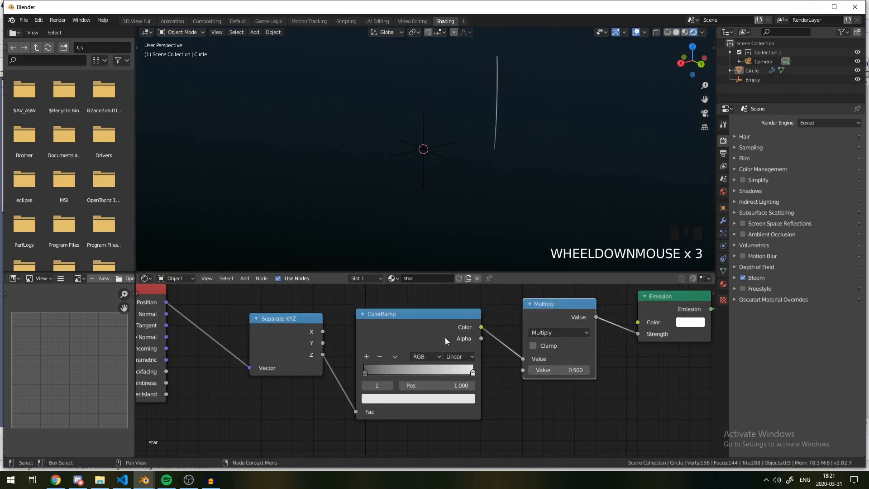
click(365, 373)
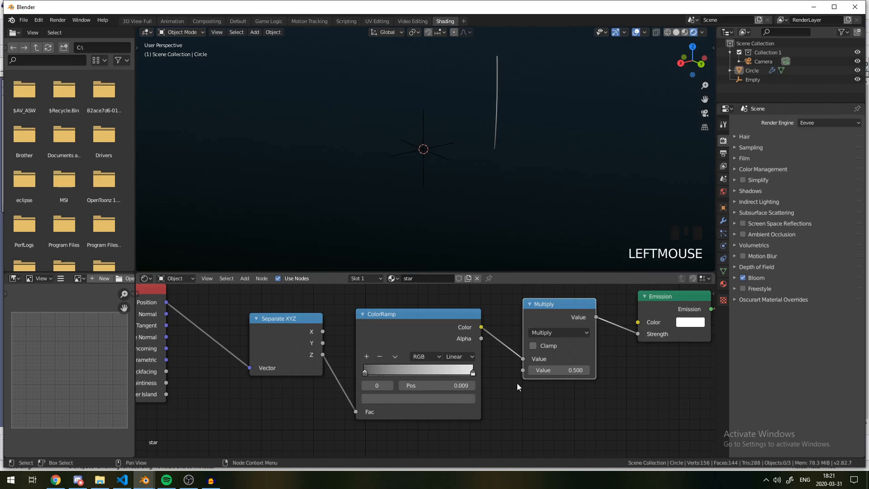
click(473, 373)
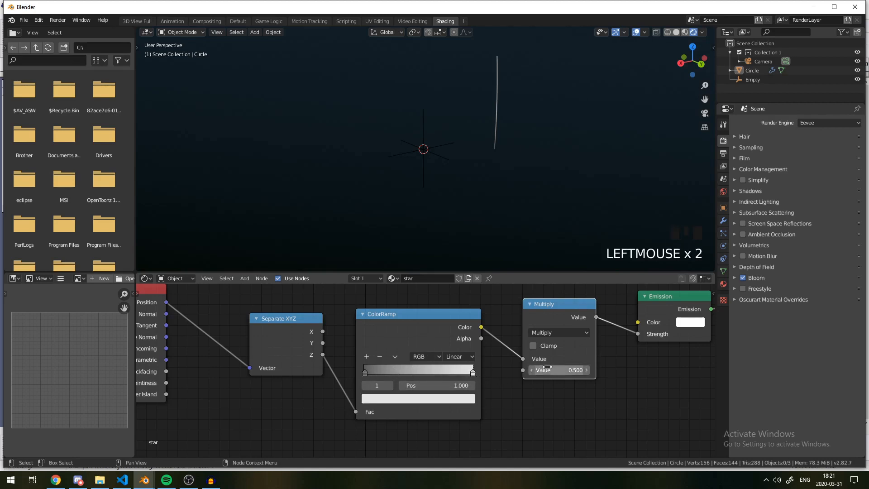
drag(558, 370, 618, 370)
middle_drag(539, 134, 495, 71)
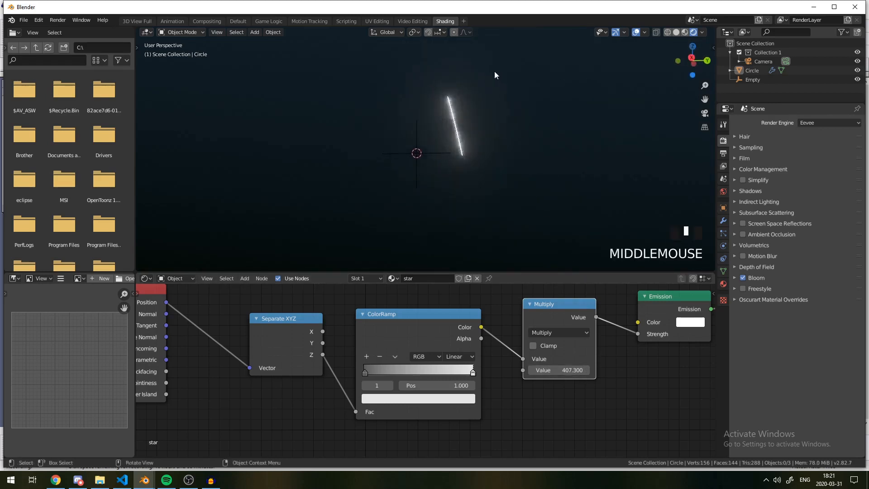
scroll(556, 143, up, 5)
middle_drag(557, 143, 477, 172)
scroll(486, 165, down, 3)
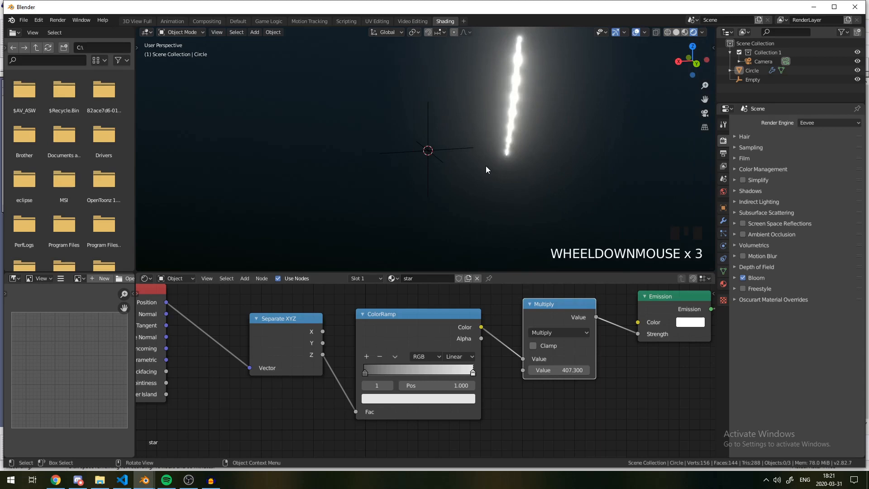
Switch the viewport to the camera view and set the Multiply node's value to 0.3.
key(KP_7)
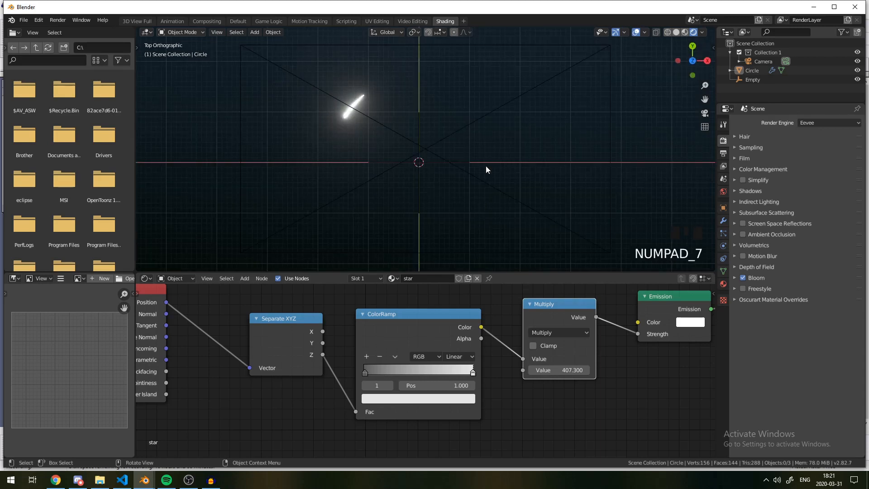
key(KP_0)
scroll(426, 146, down, 3)
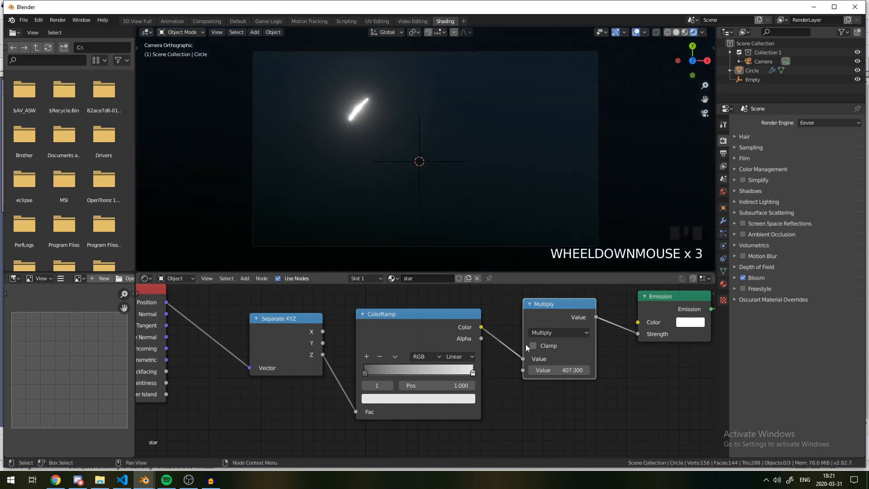
mouse_move(566, 370)
mouse_down()
mouse_move(480, 370)
mouse_move(502, 370)
mouse_move(491, 370)
mouse_up()
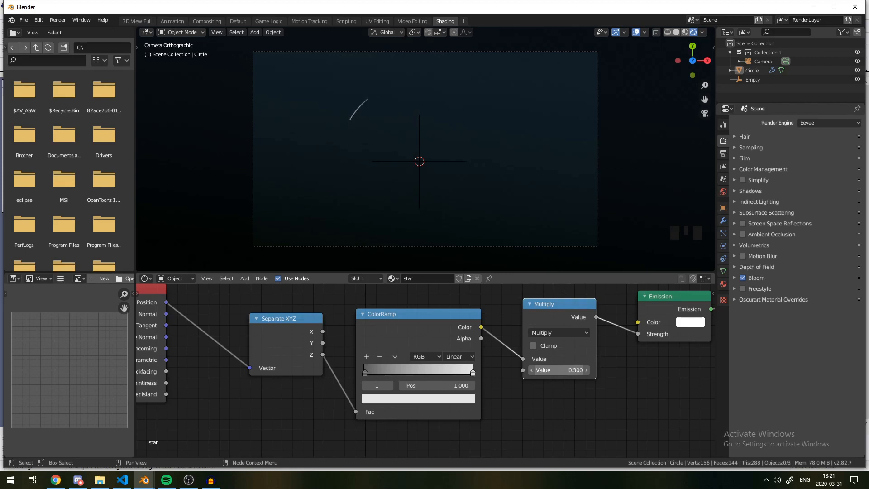
Move the ColorRamp's light stop to position 0.768.
scroll(347, 91, up, 3)
click(301, 99)
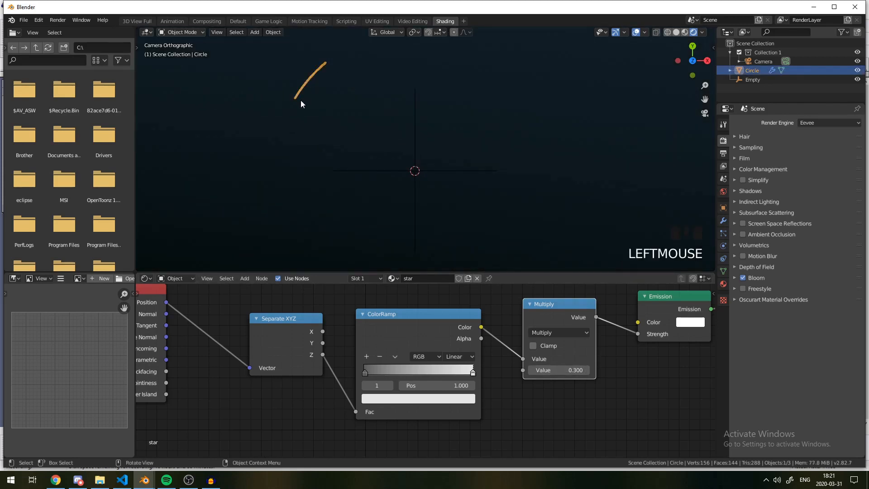
key(a)
key(a)
key(a)
drag(472, 373, 446, 382)
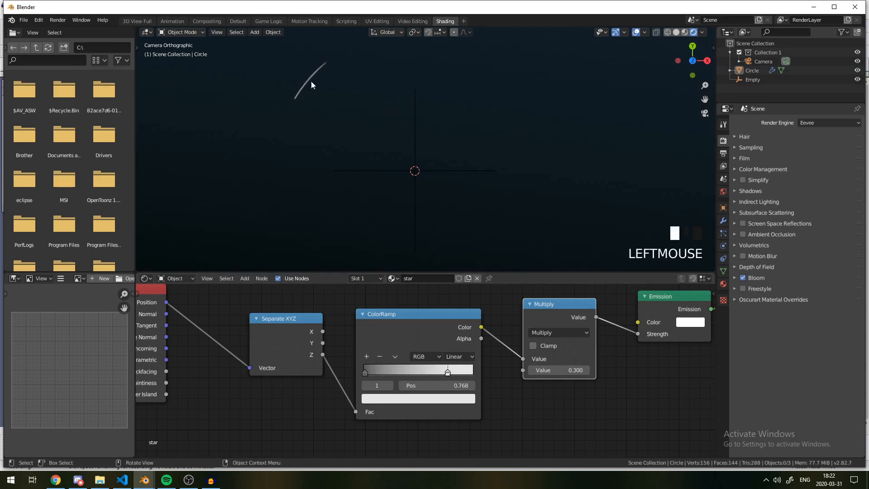
Try duplicating the star-trail arc around the central empty, and undo the duplication.
scroll(310, 83, down, 3)
key(shift+d)
key(Escape)
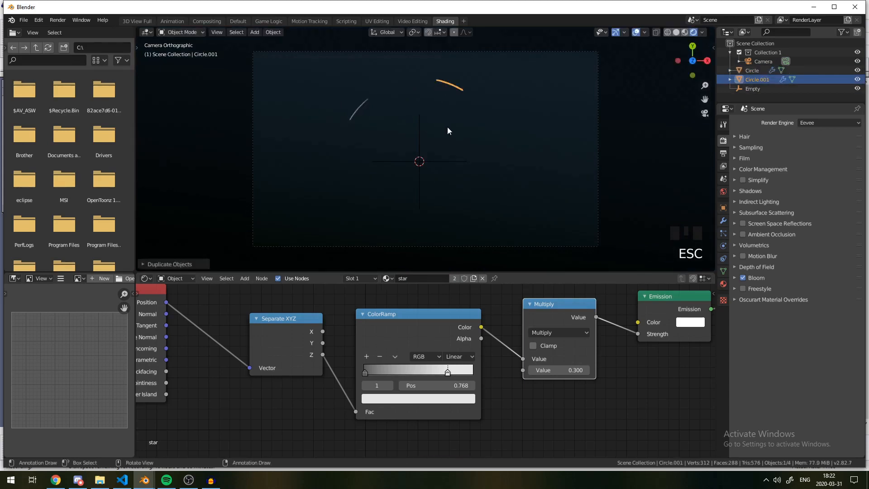
triple_click(460, 87)
key(ctrl+z)
key(ctrl+z)
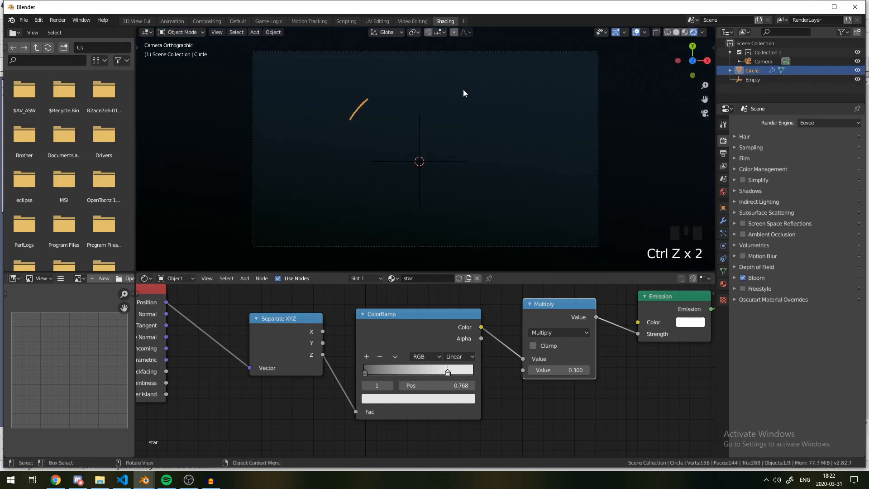
Examine the brightness fade along the arc up close, comparing solid and rendered shading.
scroll(356, 115, up, 3)
scroll(357, 115, up, 1)
key(g)
right_click(390, 103)
key(a)
key(a)
key(a)
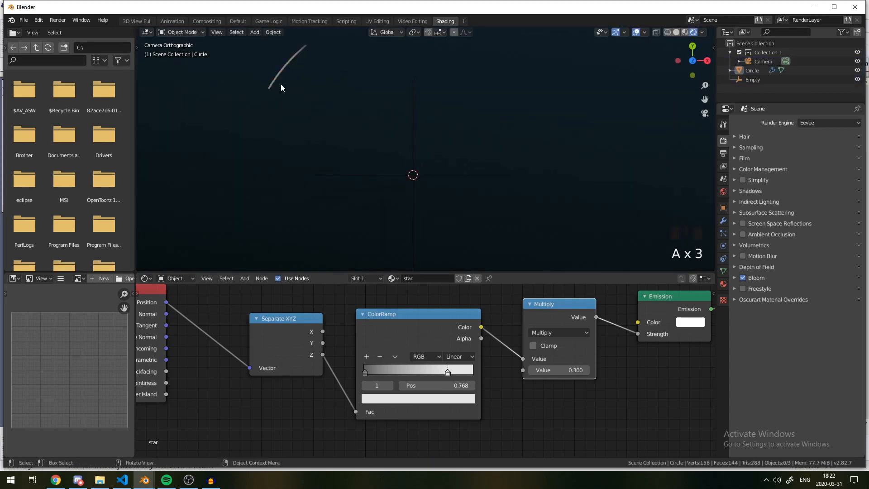
click(281, 83)
key(a)
key(a)
key(a)
click(279, 73)
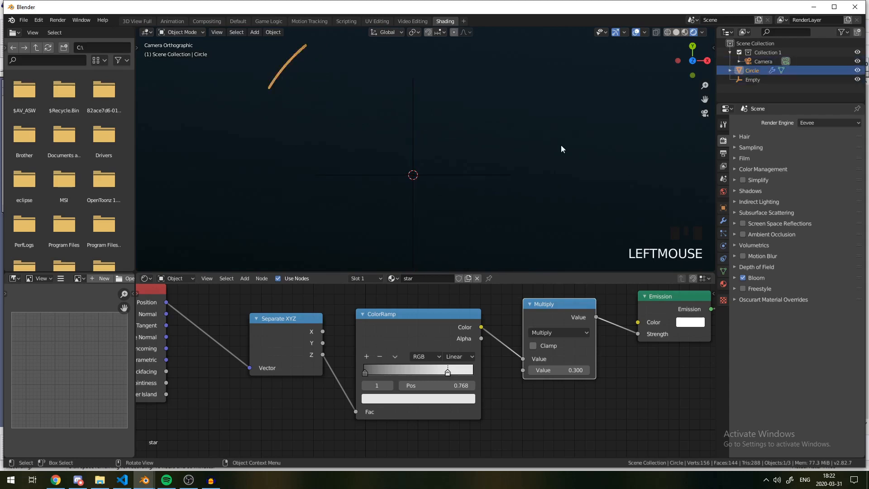
key(z)
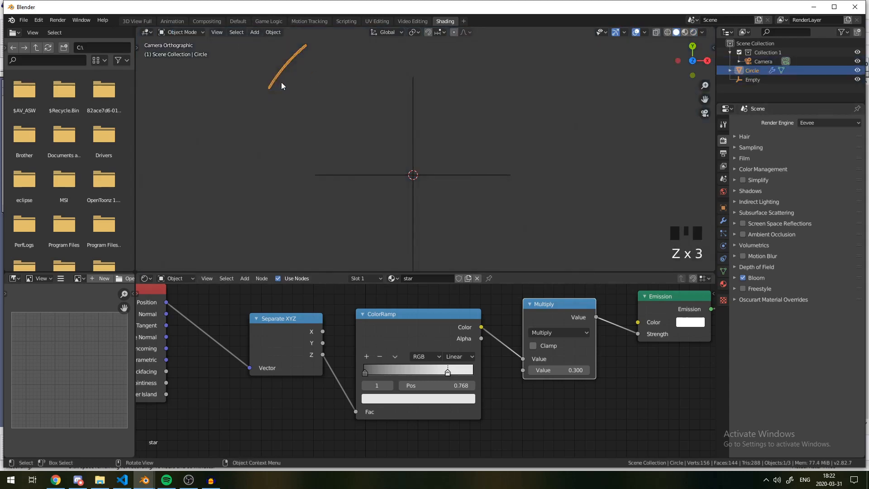
key(z)
key(a)
key(a)
click(283, 66)
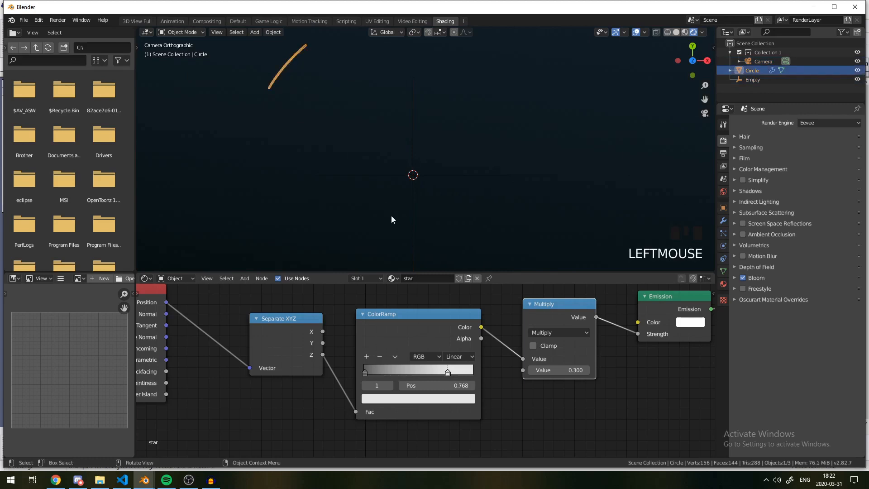
key(a)
key(a)
key(a)
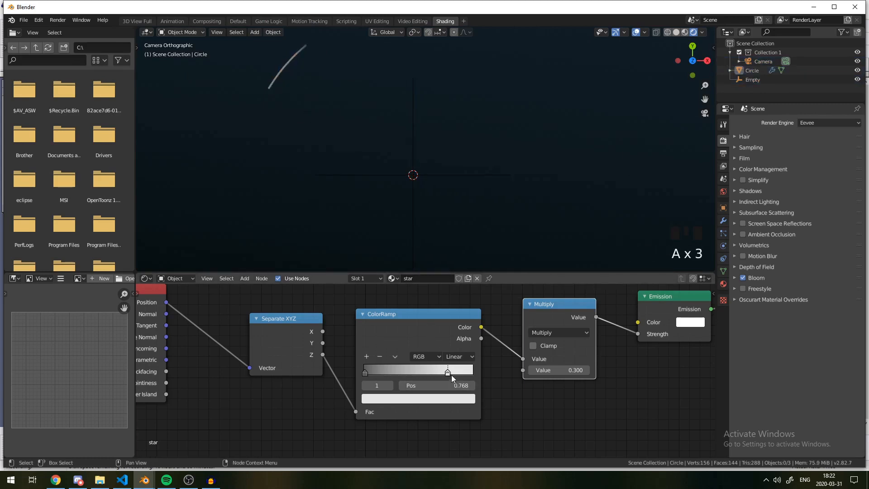
Move the ColorRamp's light stop to position 0.682 and darken its color slightly.
drag(451, 375, 448, 375)
drag(444, 374, 436, 375)
click(444, 400)
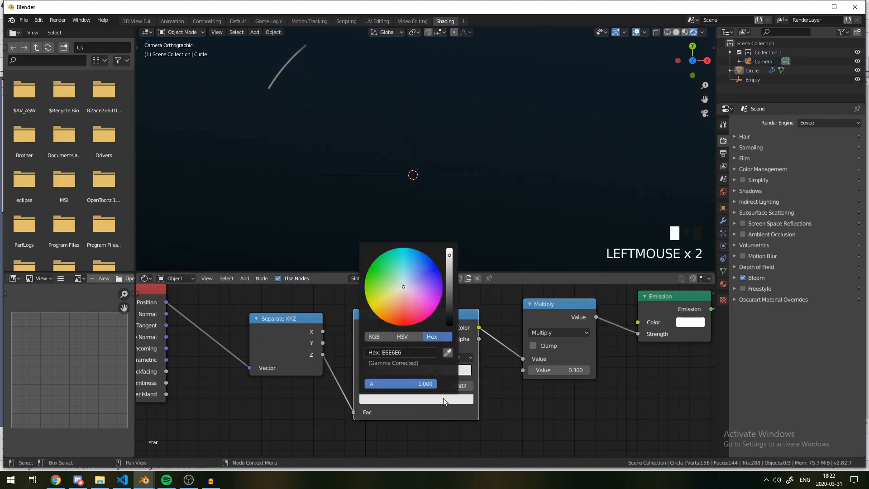
click(450, 275)
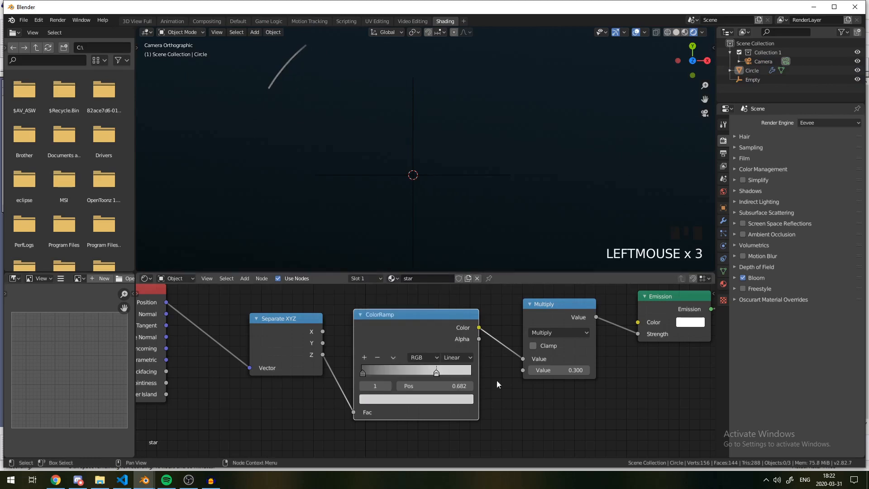
Add a third ColorRamp stop, place it at position 1.000 and brighten it to white.
click(365, 357)
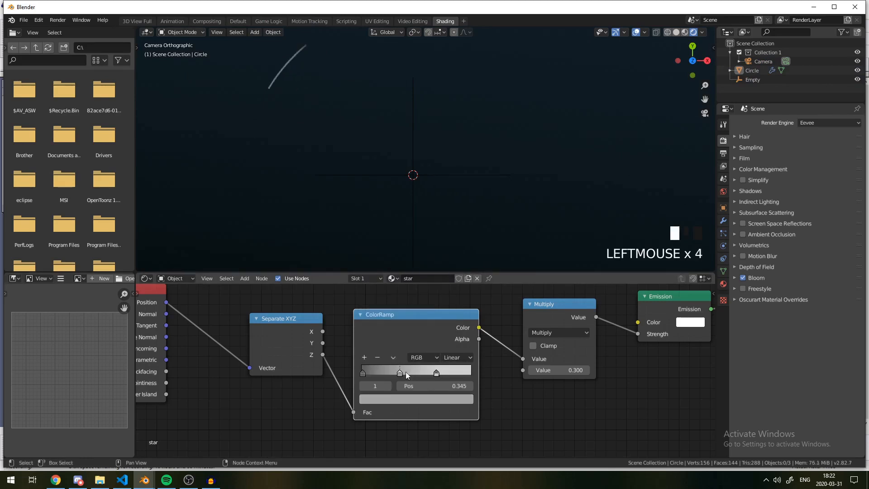
mouse_move(398, 375)
mouse_down()
mouse_move(530, 367)
mouse_move(403, 376)
mouse_up()
drag(403, 376, 478, 376)
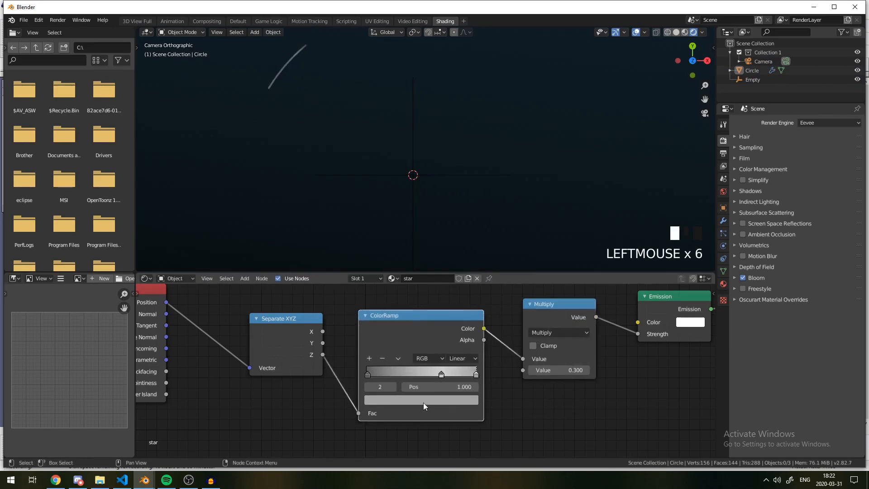
click(425, 402)
drag(455, 283, 454, 251)
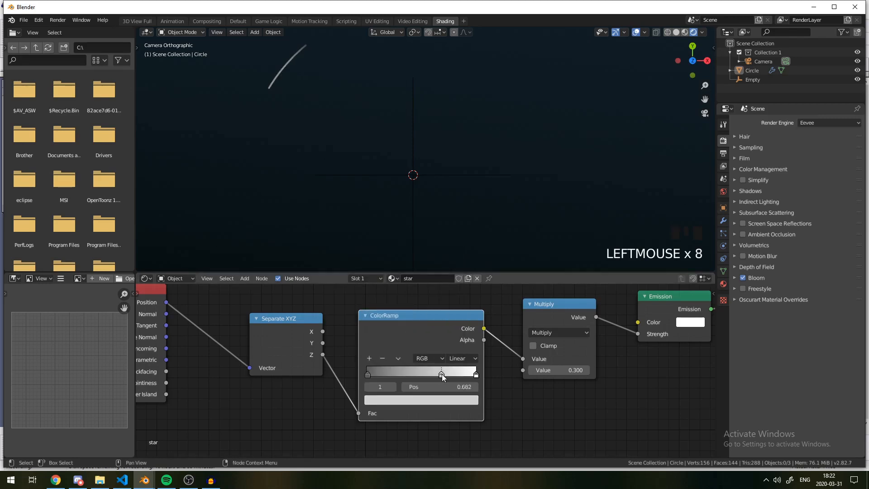
Move the ColorRamp's middle light gray stop to position 0.841.
mouse_move(477, 374)
mouse_down()
mouse_move(475, 365)
mouse_move(408, 368)
mouse_move(465, 367)
mouse_up()
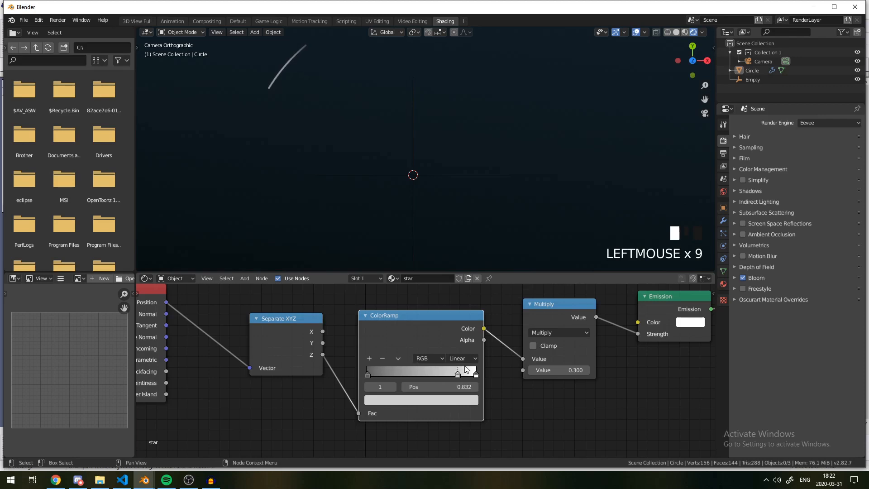
scroll(275, 69, down, 3)
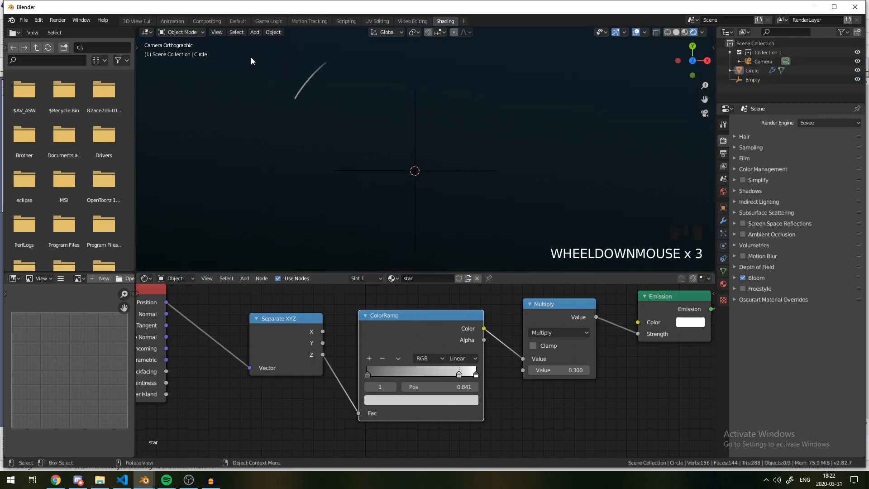
scroll(264, 89, up, 2)
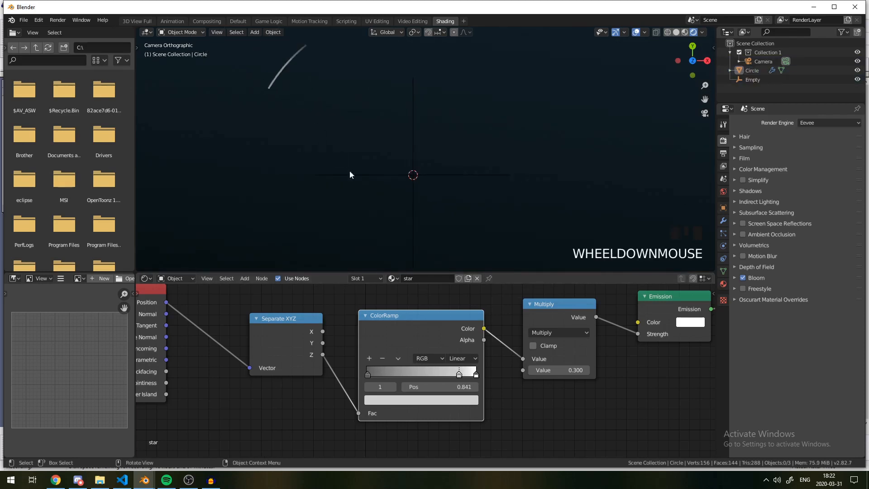
Set the Multiply node's value to 1.4 to brighten the arc.
scroll(406, 314, down, 3)
scroll(339, 145, down, 10)
scroll(404, 244, up, 2)
scroll(404, 240, up, 2)
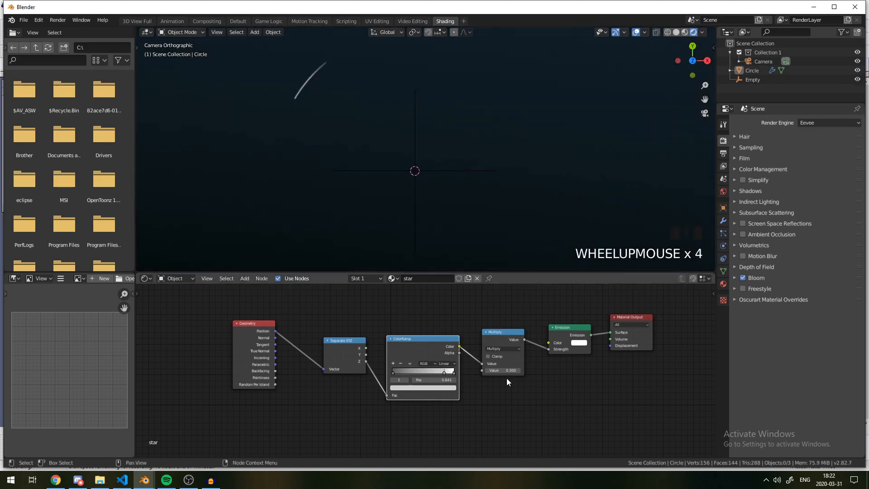
drag(503, 370, 515, 370)
key(a)
key(a)
key(a)
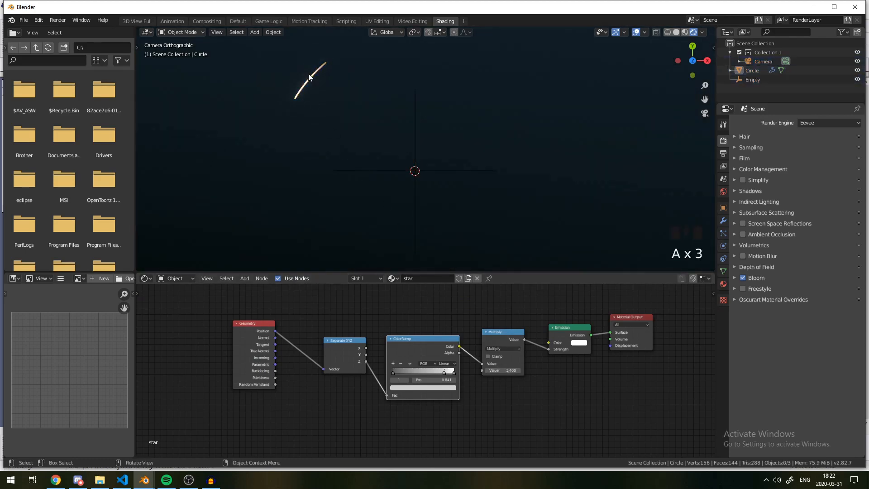
Scale down the circle object so that the star-trail arc becomes thinner.
click(309, 74)
key(s)
click(333, 92)
key(a)
key(a)
key(a)
click(311, 76)
click(321, 83)
scroll(324, 87, down, 4)
scroll(319, 152, up, 1)
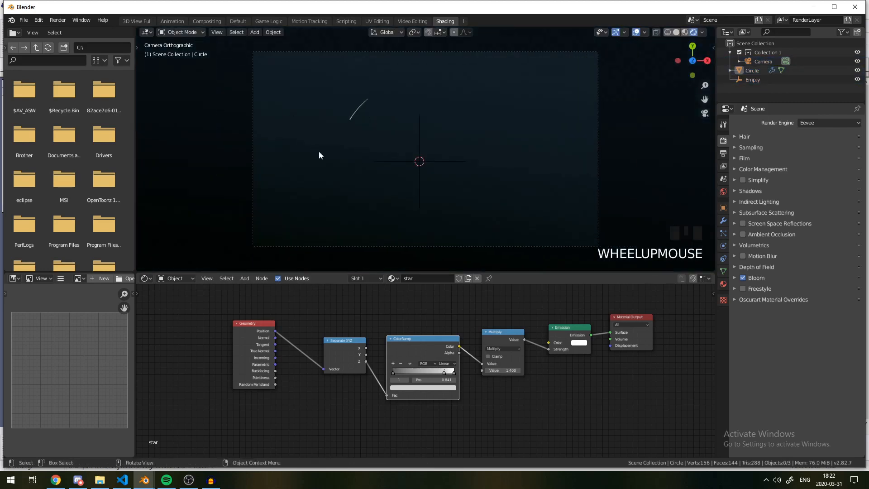
Move the ColorRamp node down and bring the Separate XYZ and Geometry nodes closer beside it.
scroll(345, 127, up, 3)
middle_drag(355, 303, 304, 299)
drag(376, 343, 378, 358)
drag(180, 315, 307, 398)
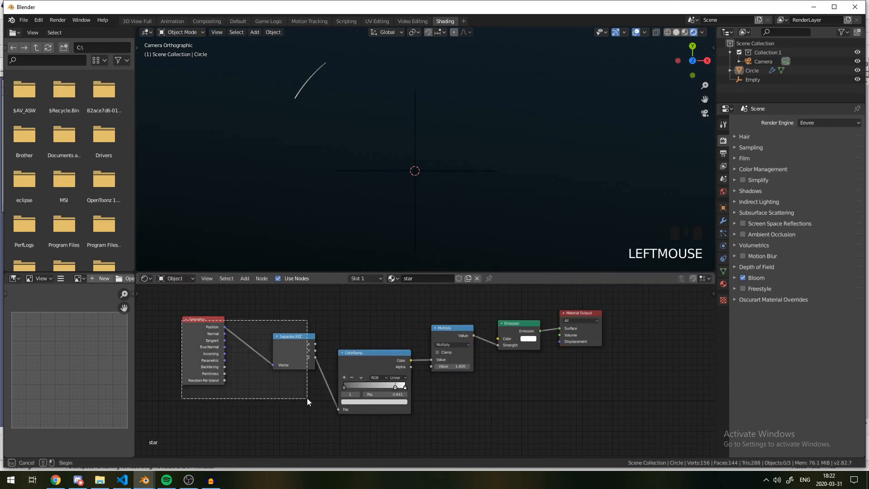
drag(207, 366, 225, 382)
click(224, 382)
key(g)
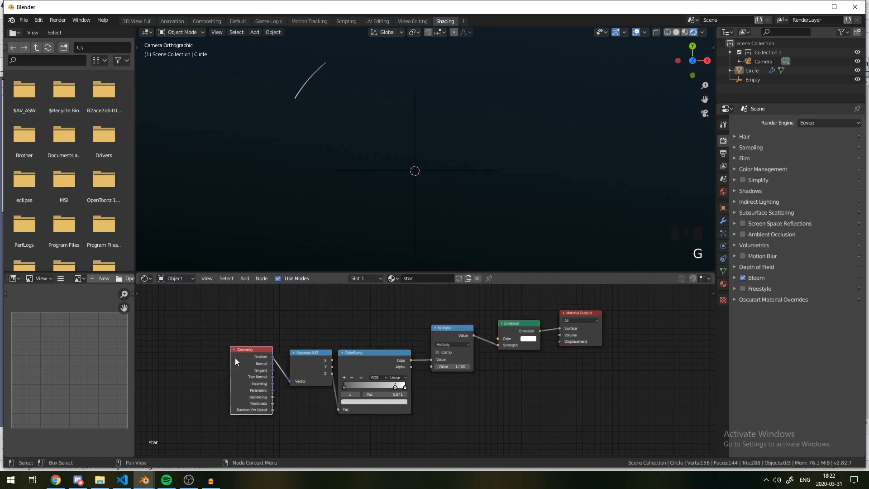
click(238, 362)
Duplicate the ColorRamp node and place the copy above the original.
click(386, 369)
key(shift+d)
click(388, 288)
middle_drag(410, 323, 349, 375)
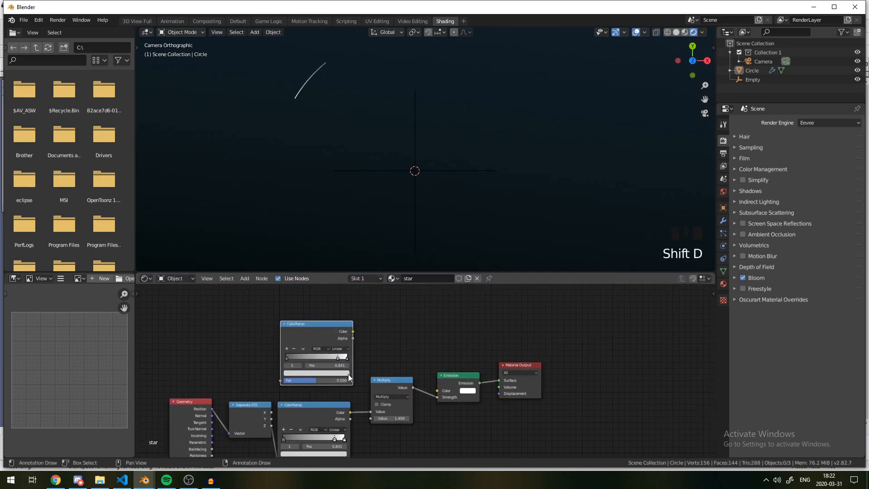
Connect the upper ColorRamp's Color to the Emission Color, and feed its Fac from a new Object Info node's Random output.
drag(339, 344, 437, 390)
middle_drag(311, 320, 405, 316)
key(shift+a)
click(305, 291)
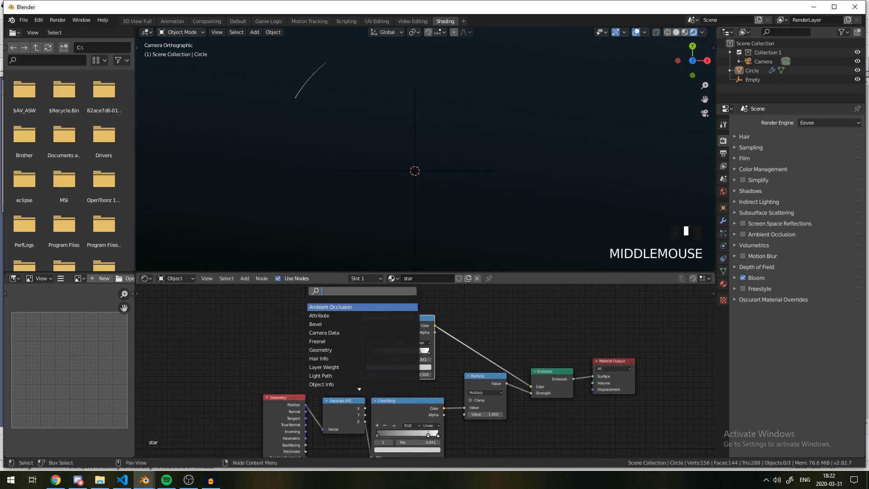
text(object)
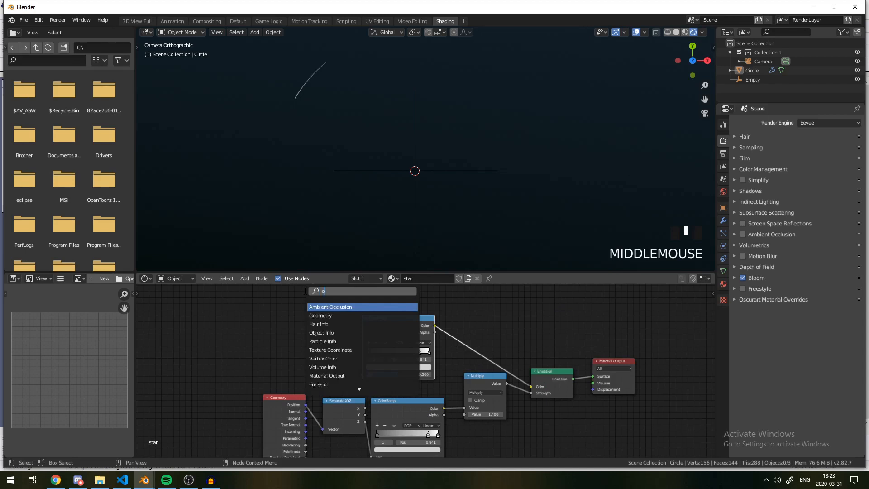
key(Return)
click(272, 323)
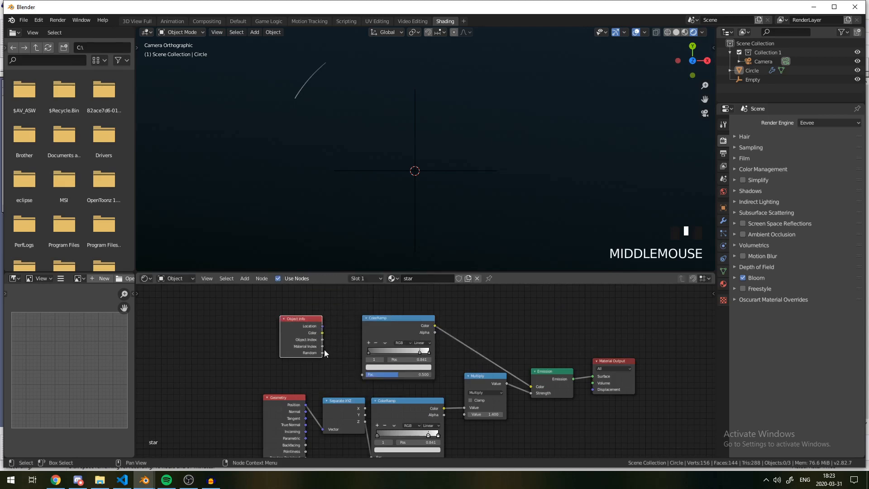
drag(323, 353, 362, 374)
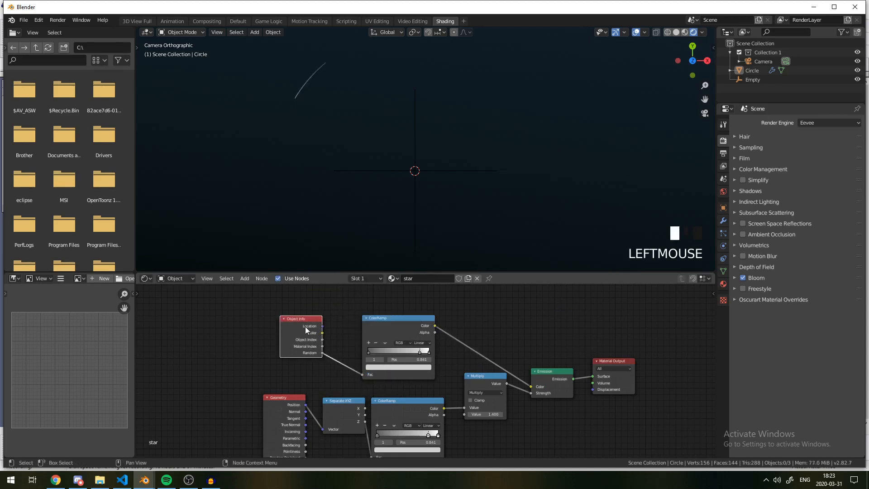
drag(305, 327, 313, 330)
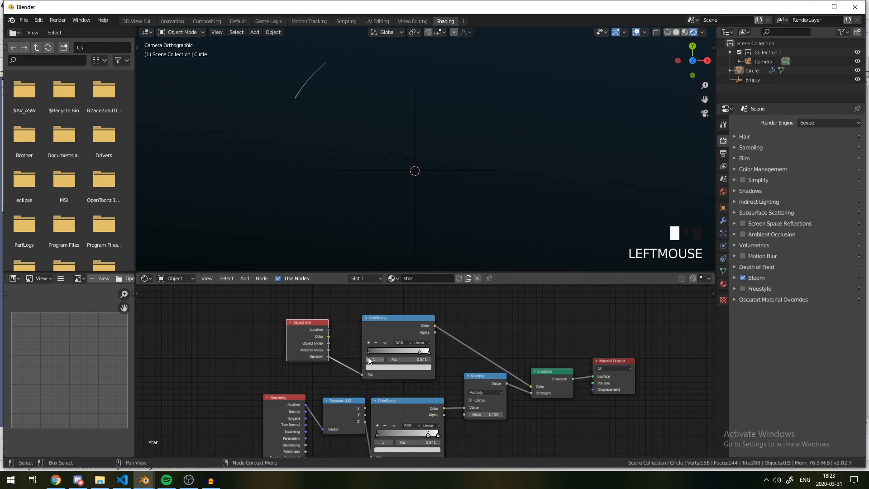
Slide the upper ColorRamp's inner light stop towards the dark end and colour its first stop dark teal.
drag(420, 353, 394, 352)
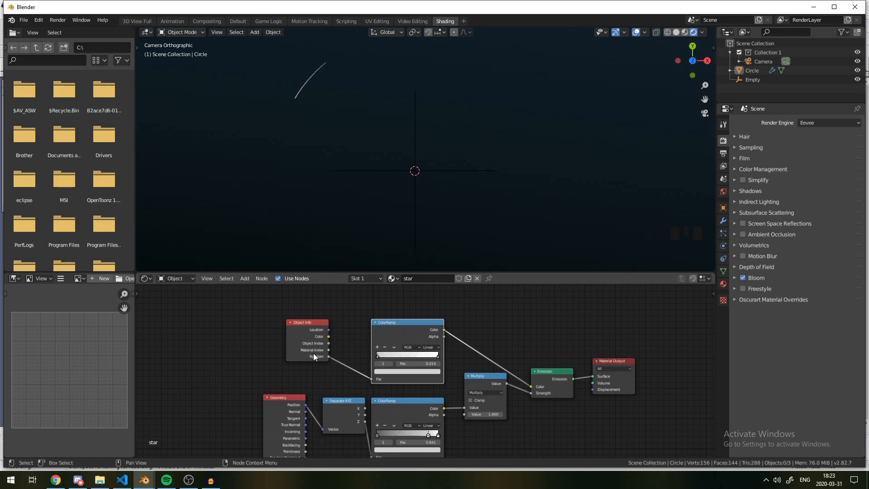
click(380, 355)
click(381, 353)
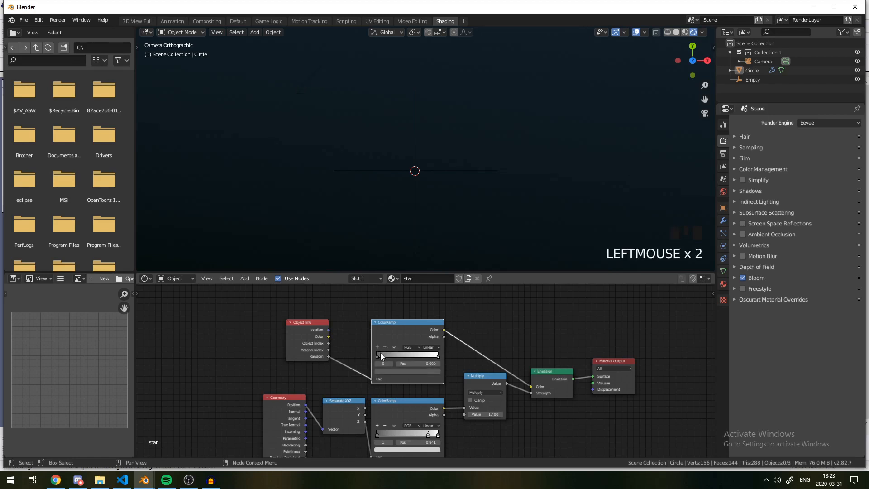
click(381, 354)
click(391, 373)
click(382, 293)
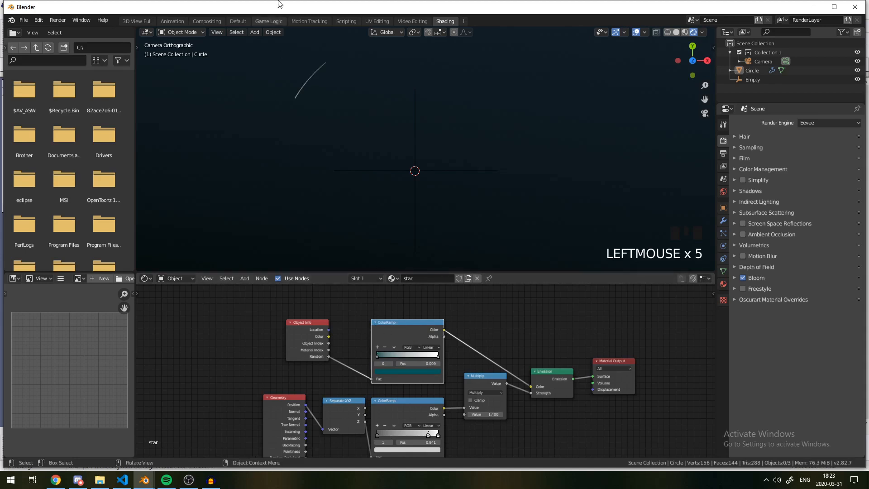
Duplicate the star-trail arc eight times, placing the copies at varying distances around the central empty.
key(shift+d)
click(365, 110)
key(shift+d)
click(452, 132)
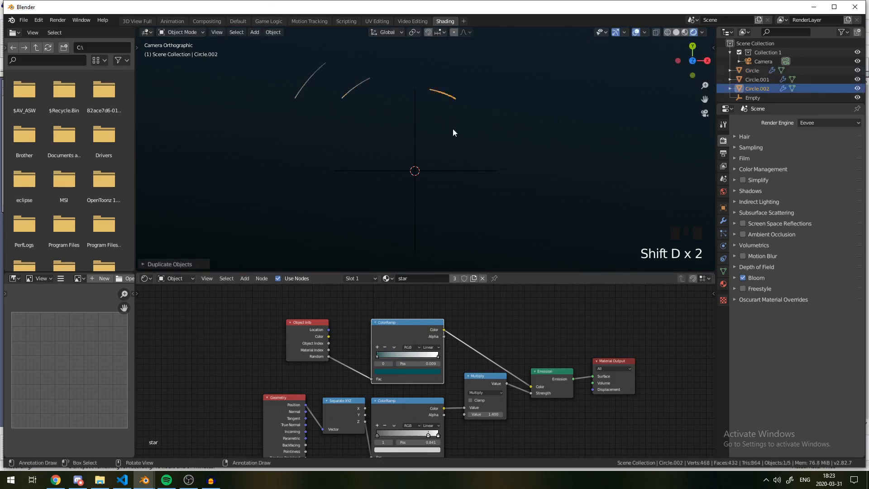
key(shift+d)
click(367, 205)
key(shift+d)
click(258, 175)
key(shift+d)
click(454, 152)
key(shift+d)
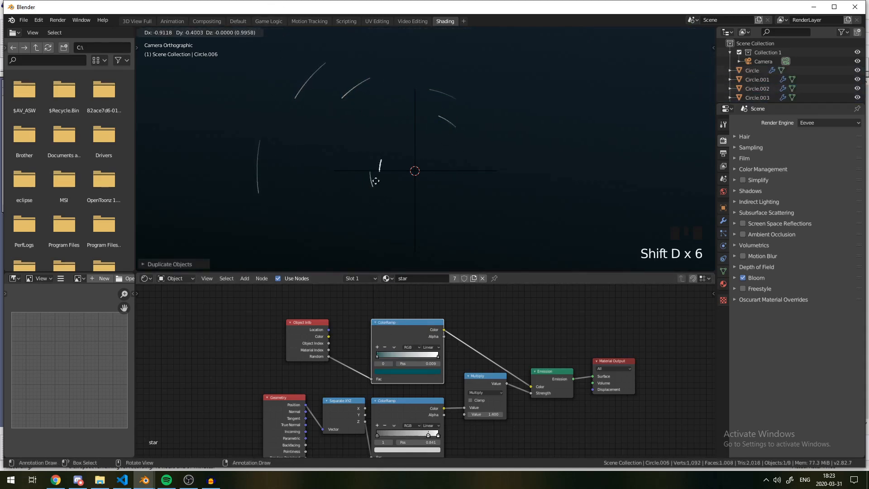
click(355, 153)
key(shift+d)
click(296, 204)
key(shift+d)
click(463, 220)
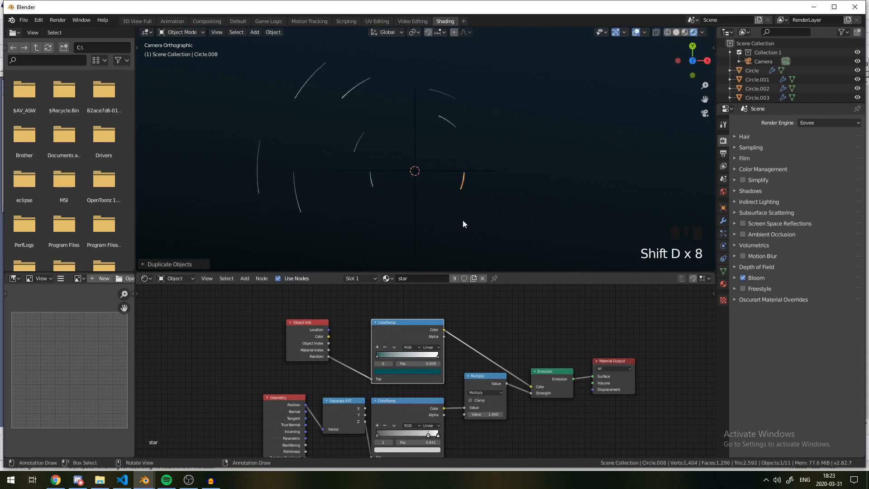
Set the upper ColorRamp's last stop to orange and deselect all objects.
click(439, 356)
click(408, 371)
click(415, 302)
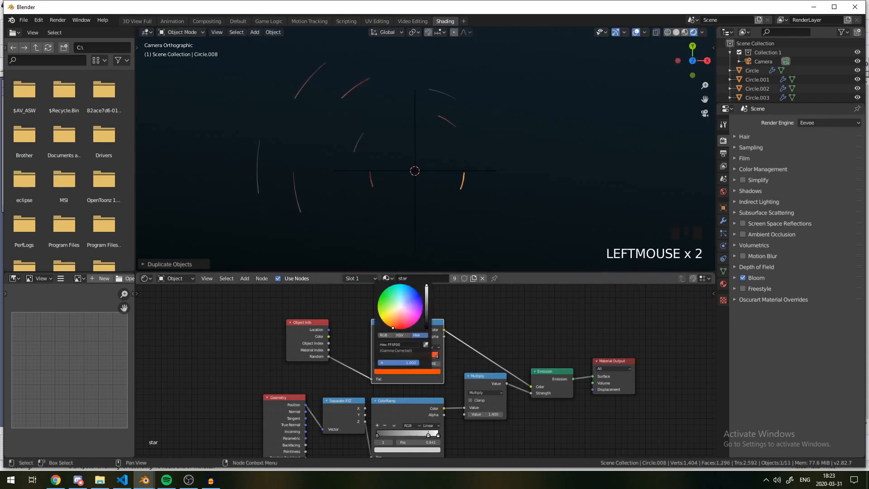
key(a)
key(a)
scroll(462, 168, up, 2)
scroll(409, 267, down, 3)
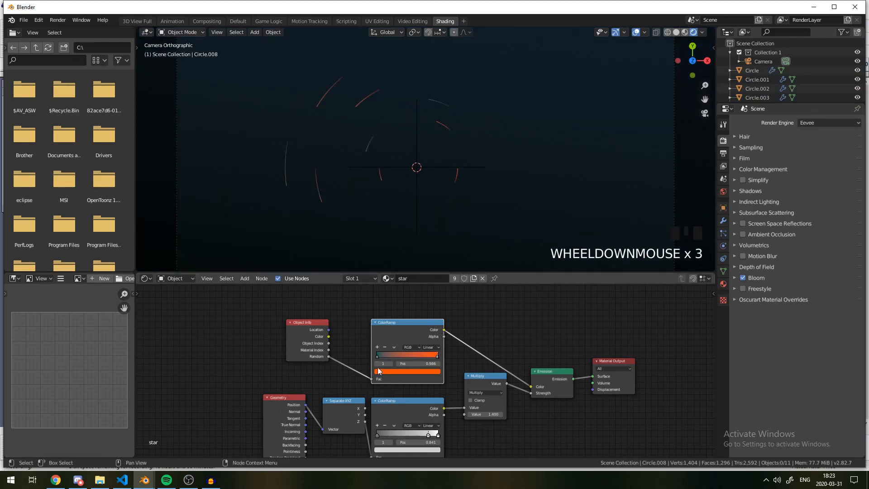
Switch the viewport to Solid shading and delete the three arcs to the right of the central empty.
click(460, 178)
key(z)
click(511, 180)
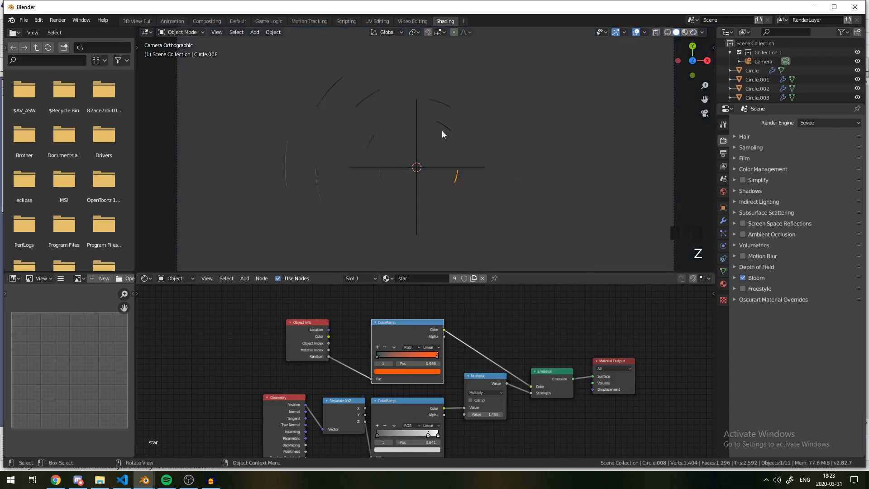
key(b)
drag(425, 88, 458, 137)
key(x)
click(386, 142)
Delete the duplicate arcs to the left of the central empty, starting with those nearest to it.
key(b)
drag(366, 87, 381, 138)
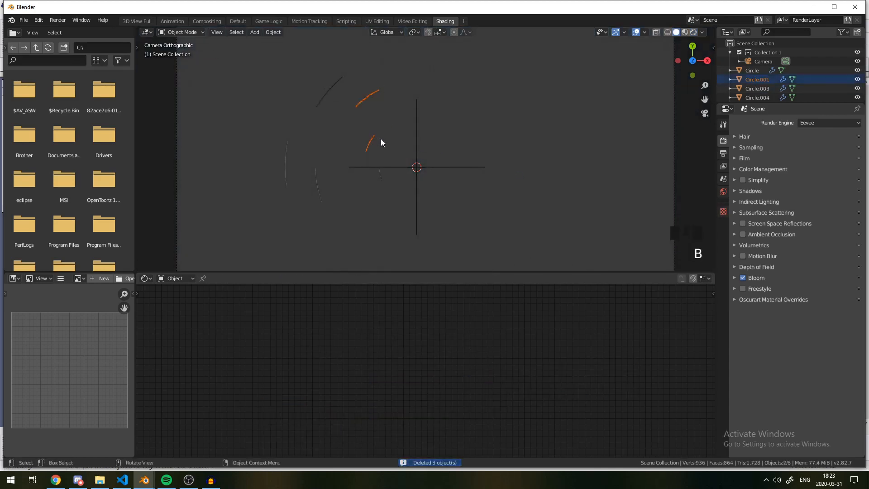
key(x)
click(378, 174)
click(315, 183)
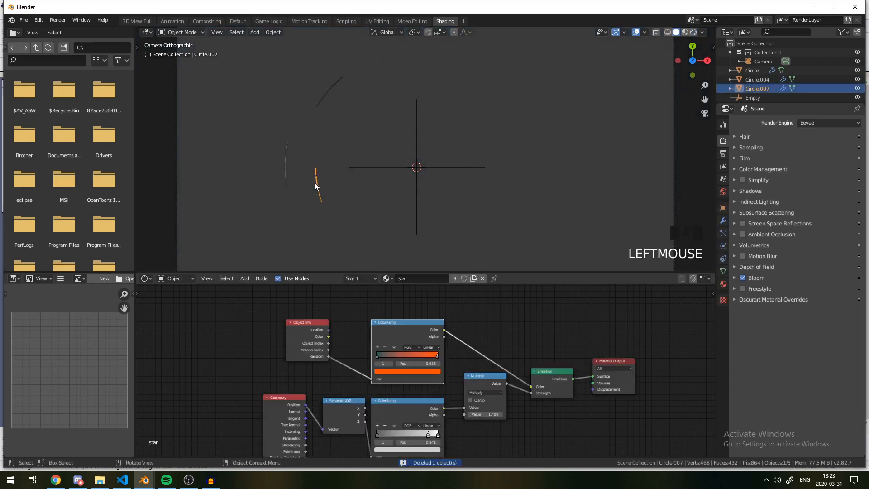
Delete the Circle.007 and Circle.004 arcs, keeping only the upper Circle arc, and select it.
key(x)
key(x)
click(284, 170)
key(x)
click(284, 170)
click(330, 92)
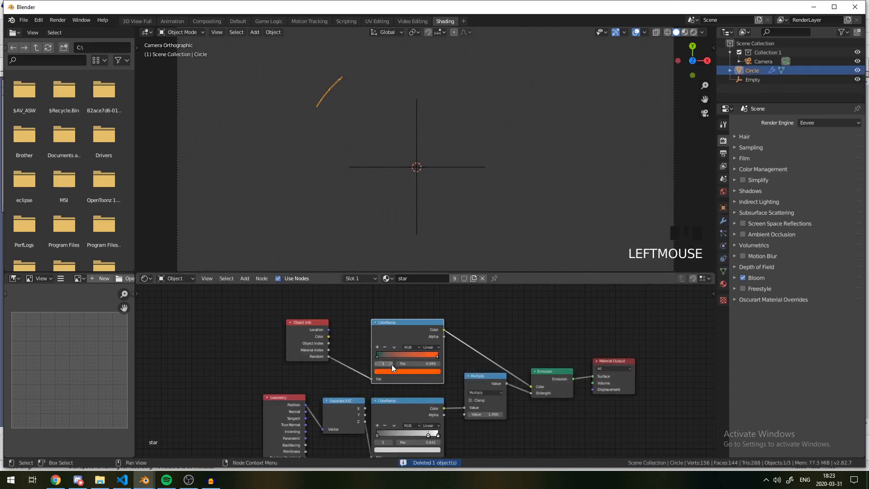
Turn the end stop of the ColorRamp fed by Object Info white by lowering its saturation to zero.
click(437, 356)
click(438, 374)
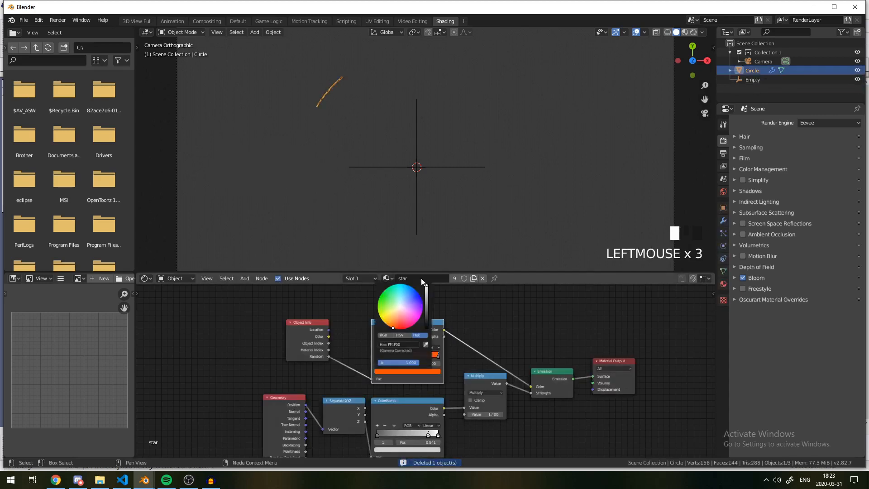
click(401, 336)
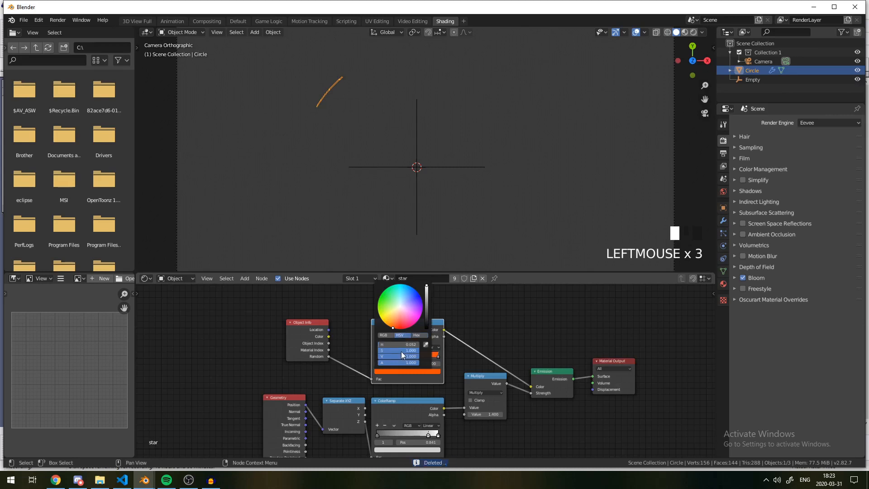
drag(402, 352, 378, 352)
Recolor the first stop of the same ColorRamp to a bright light blue.
click(390, 357)
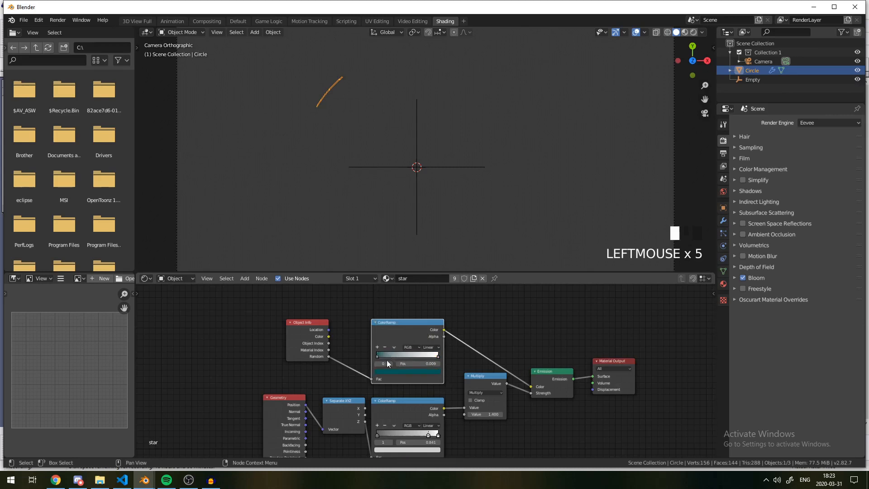
click(390, 373)
drag(408, 351, 392, 350)
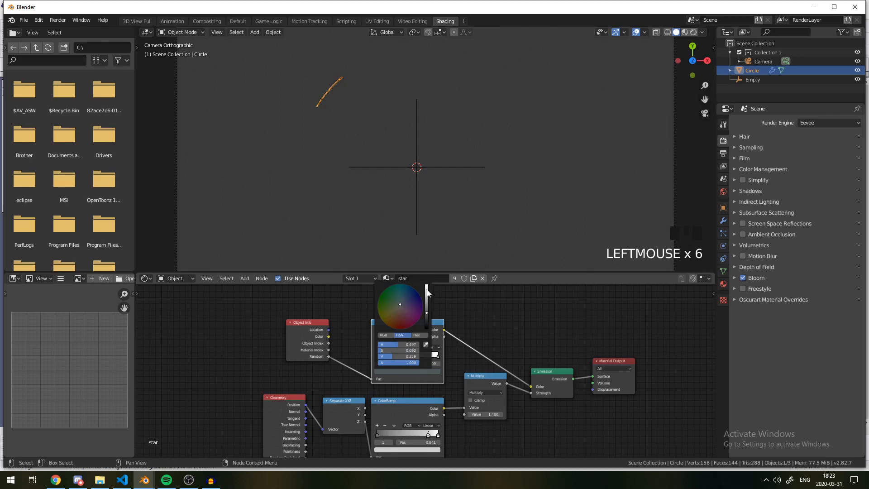
drag(427, 291, 405, 301)
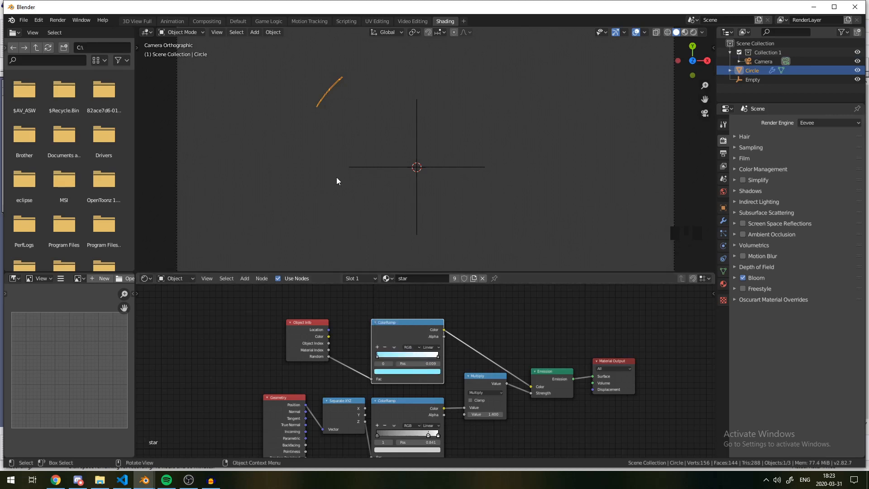
Show the camera view in rendered shading with all objects deselected.
key(a)
key(a)
key(a)
key(z)
key(a)
key(a)
key(a)
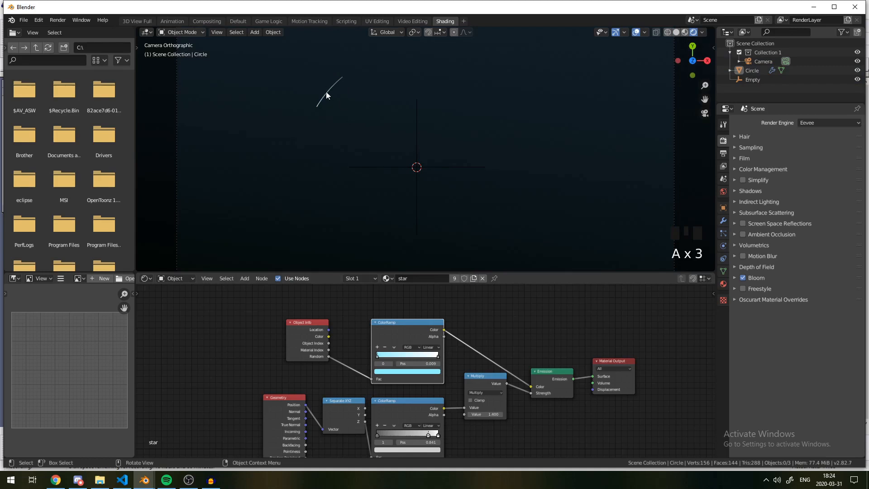
scroll(327, 93, down, 3)
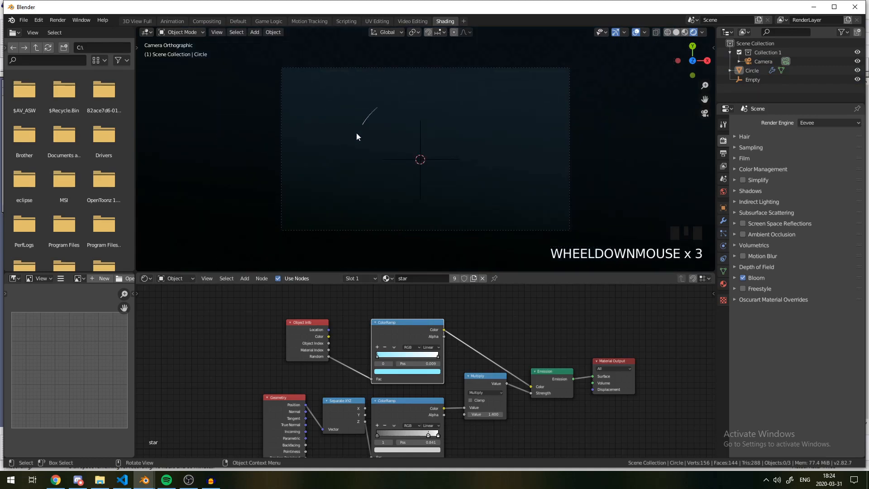
In the Default workspace, set the arc's Screw modifier angle to 0° and keyframe it at frame 1.
click(234, 20)
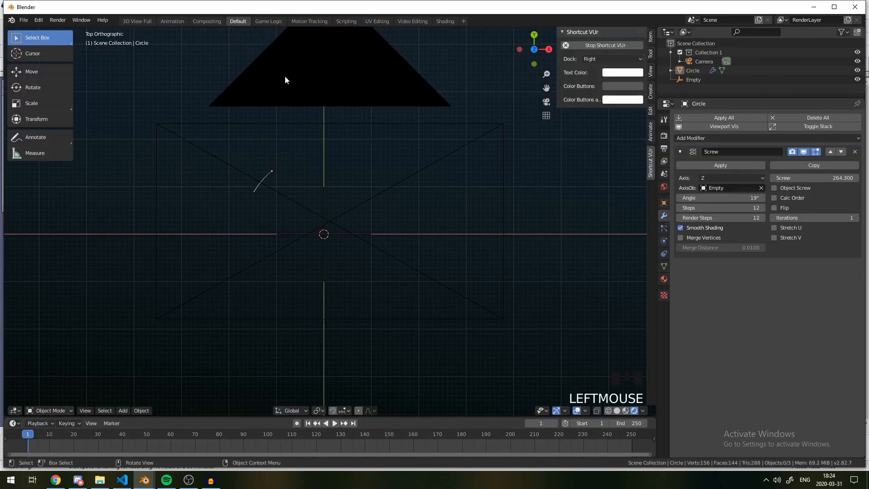
scroll(254, 187, up, 4)
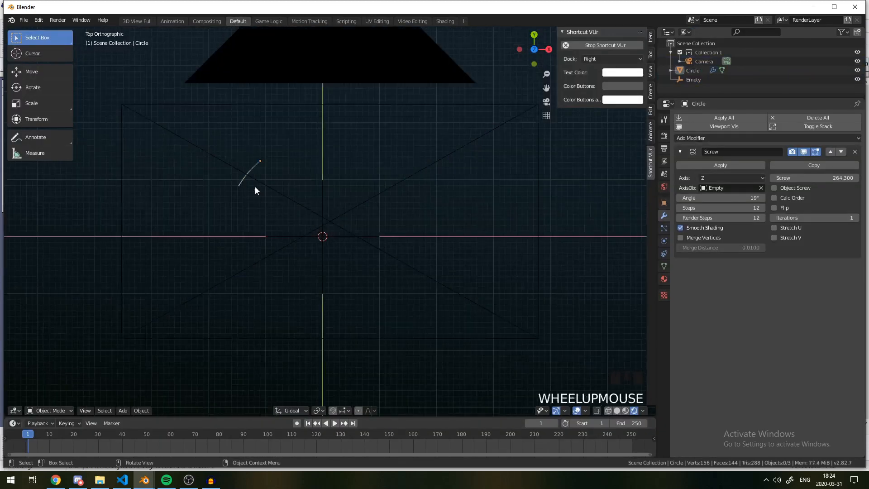
click(206, 125)
scroll(287, 155, down, 3)
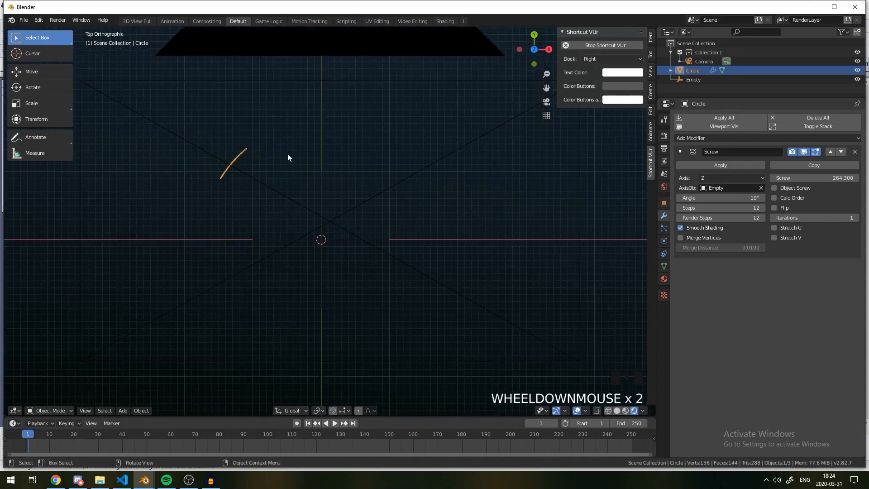
click(732, 199)
text(0)
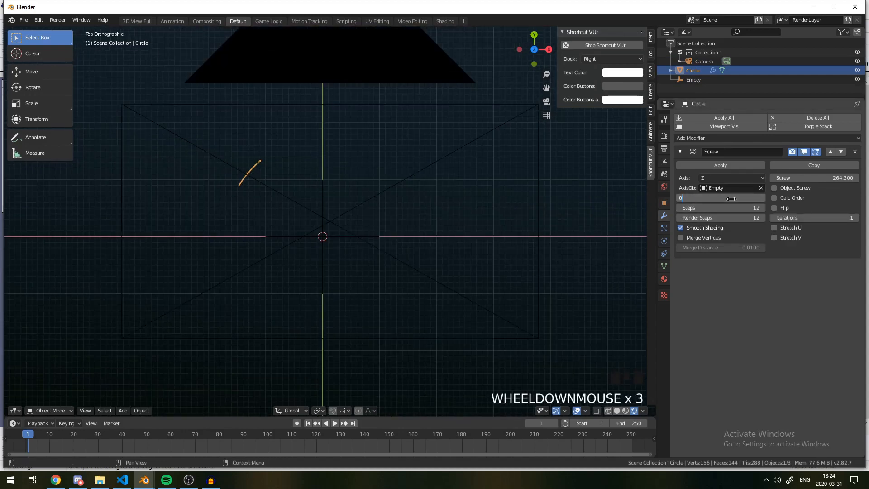
click(623, 200)
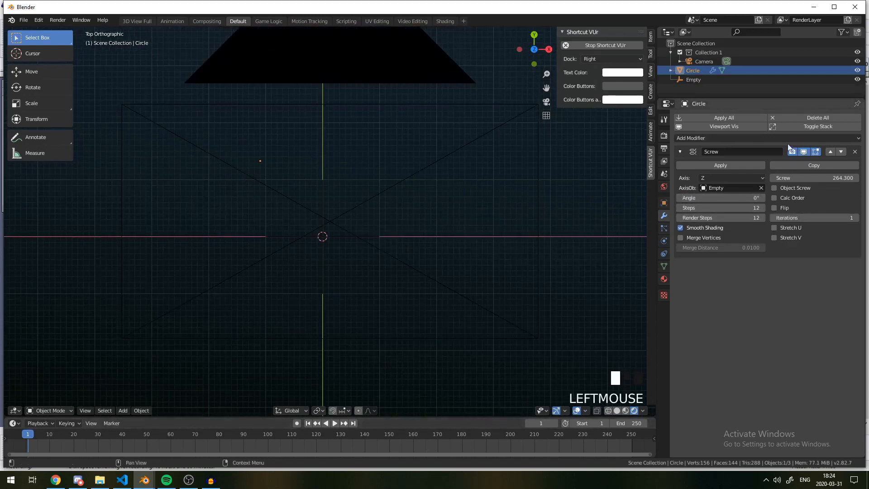
key(i)
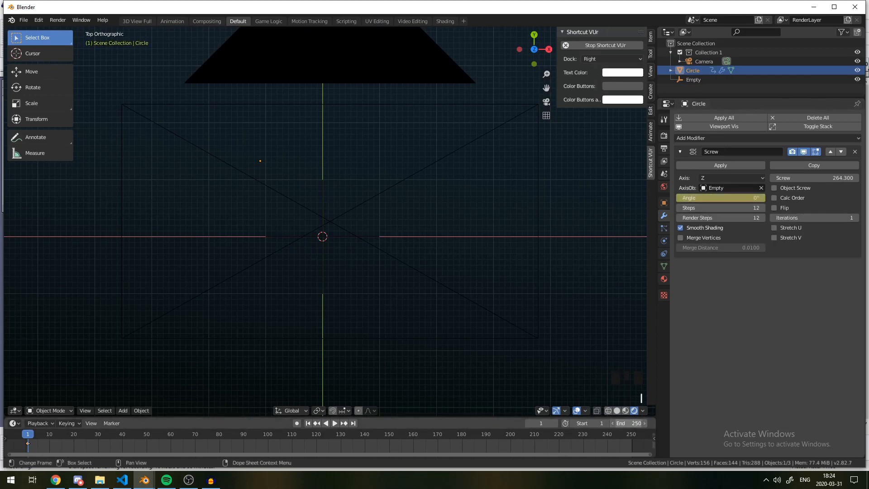
Move the current frame to 240 and check the frame rate in the output settings before returning to the arc's modifiers.
click(626, 423)
click(609, 437)
click(610, 436)
key(Left)
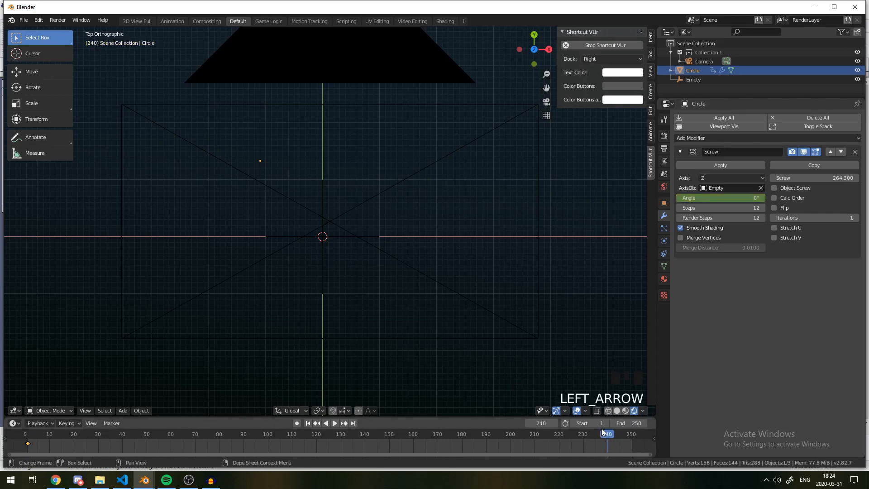
click(665, 119)
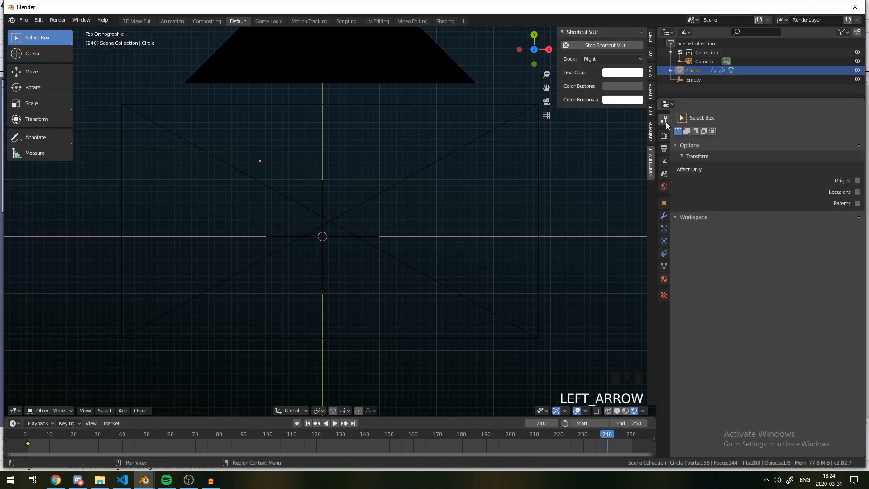
click(664, 136)
click(665, 147)
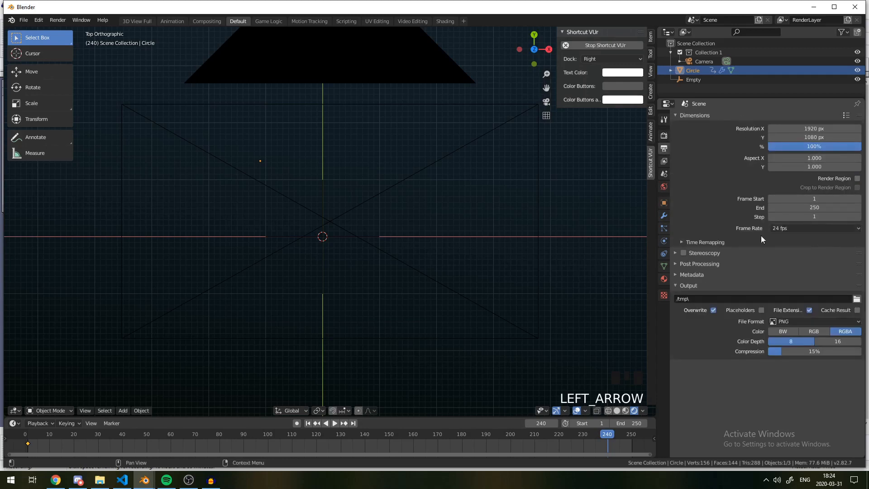
click(664, 279)
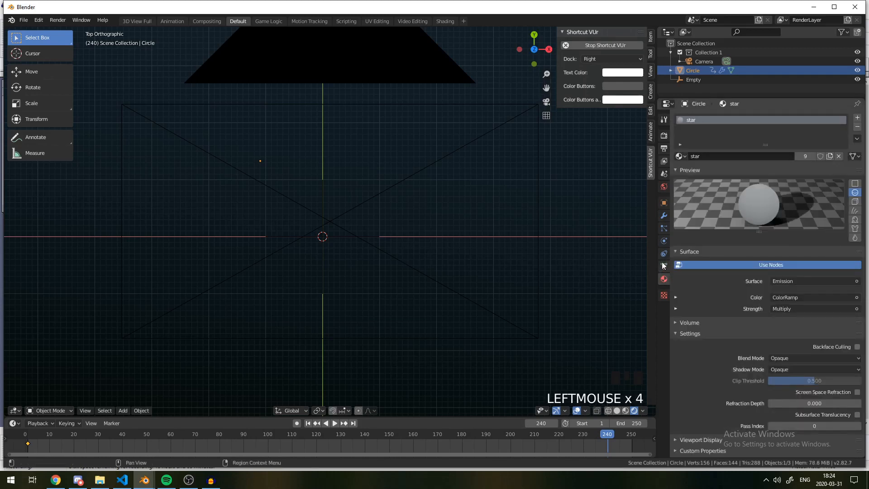
click(665, 215)
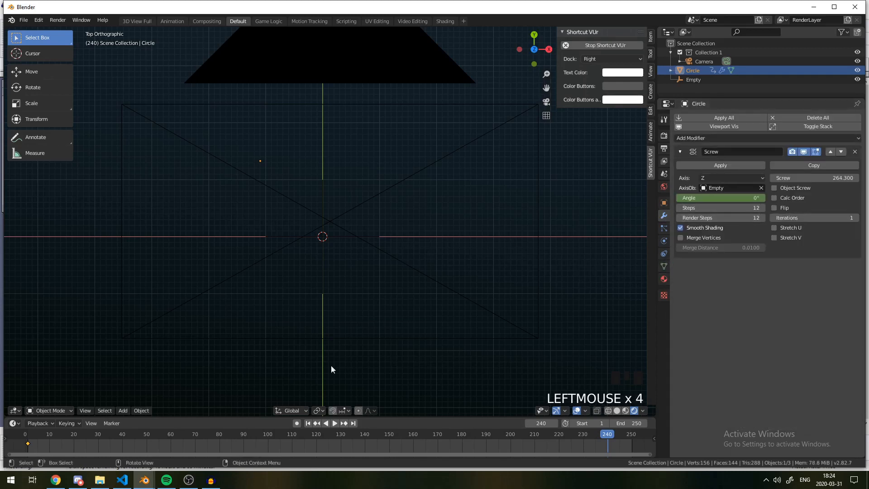
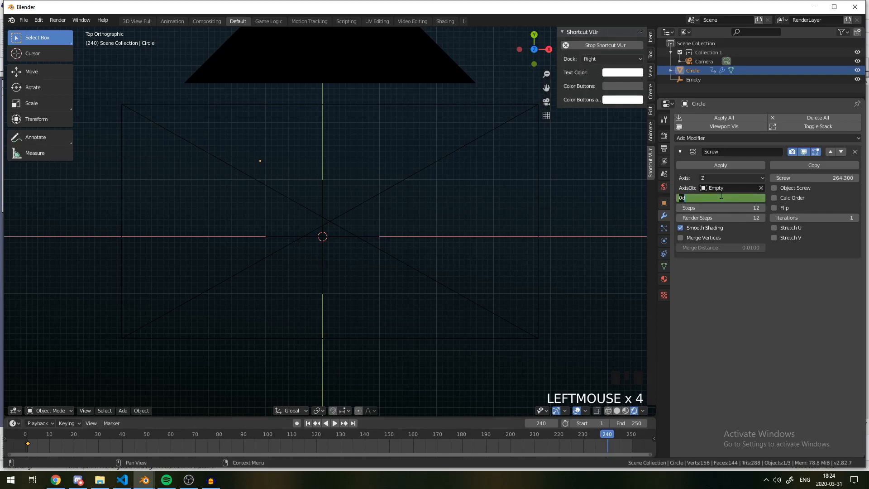
Set the Screw modifier angle to 75°, keyframe it at frame 240, and deselect everything.
text(5)
key(Return)
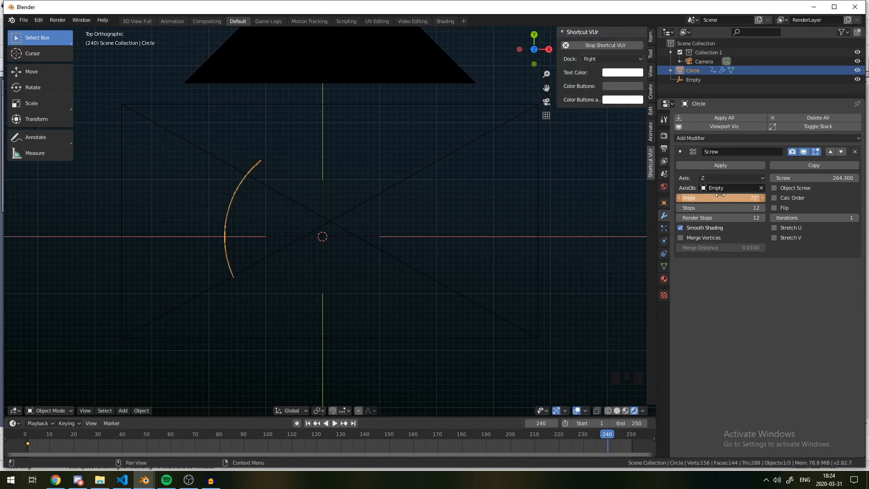
key(a)
key(a)
key(a)
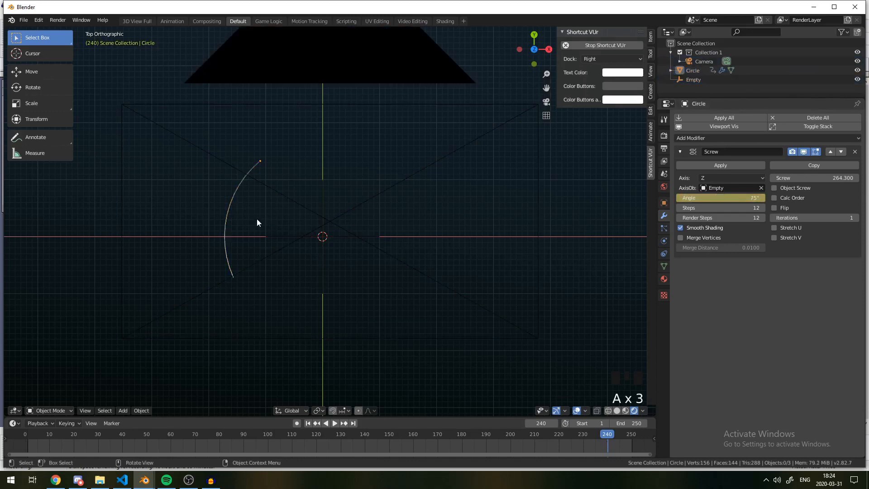
Examine the extended arc around the origin in perspective from several angles.
scroll(189, 219, up, 4)
middle_drag(125, 288, 188, 277)
scroll(206, 231, down, 6)
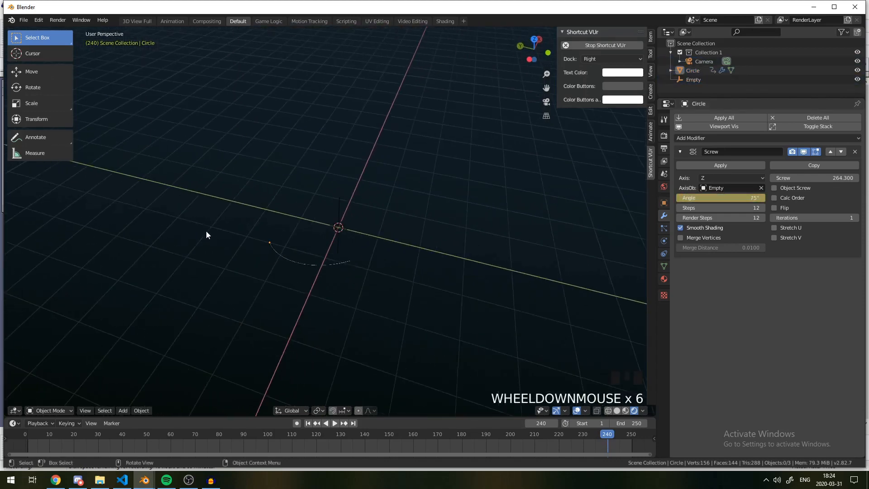
click(305, 270)
middle_drag(333, 289, 433, 281)
key(a)
key(a)
key(a)
scroll(433, 281, down, 1)
click(402, 170)
scroll(299, 225, up, 6)
key(a)
key(a)
key(a)
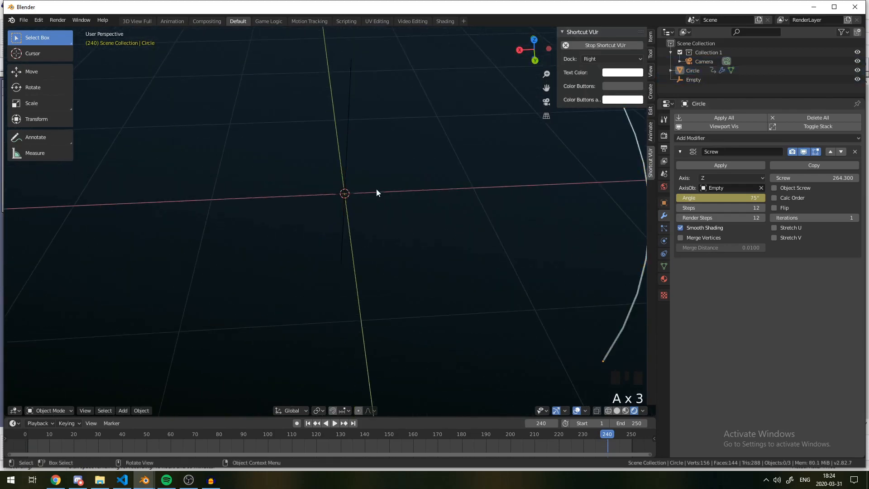
scroll(463, 156, down, 2)
click(519, 134)
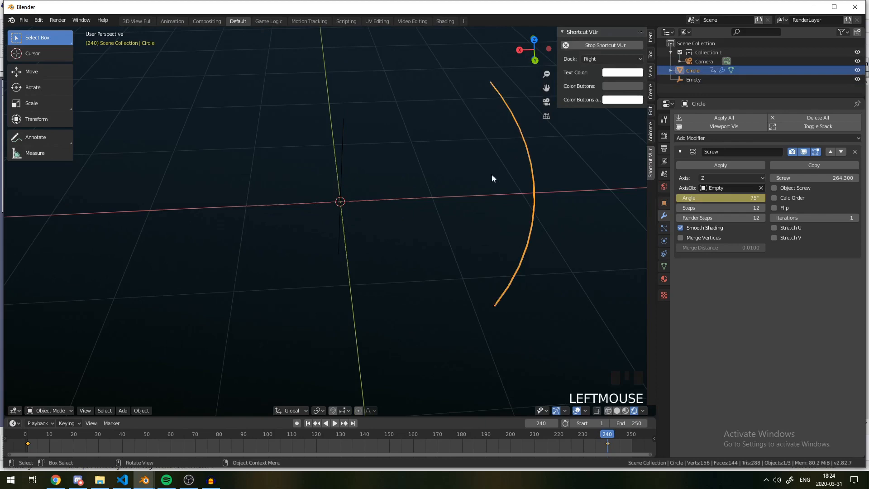
middle_drag(492, 178, 450, 256)
key(KP_4)
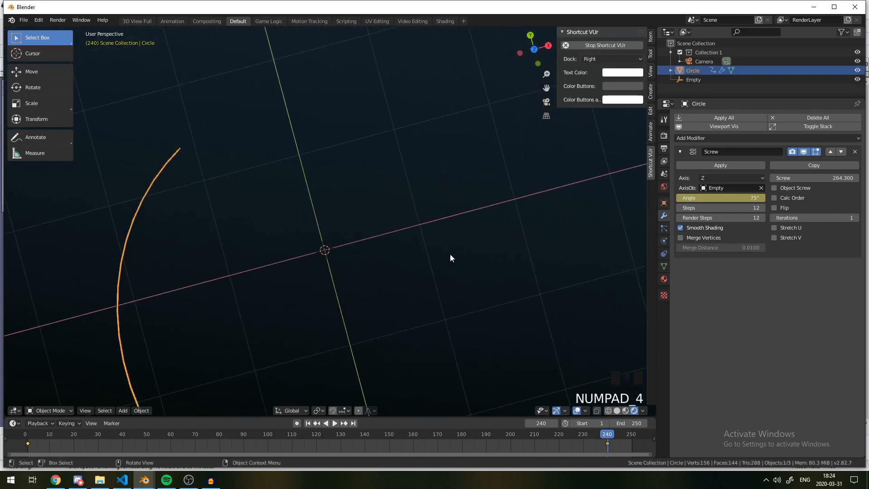
click(450, 258)
scroll(324, 229, down, 3)
scroll(314, 245, up, 3)
Add a mesh circle at the origin, fill it with a face, and scale its geometry to about 0.026.
key(shift+a)
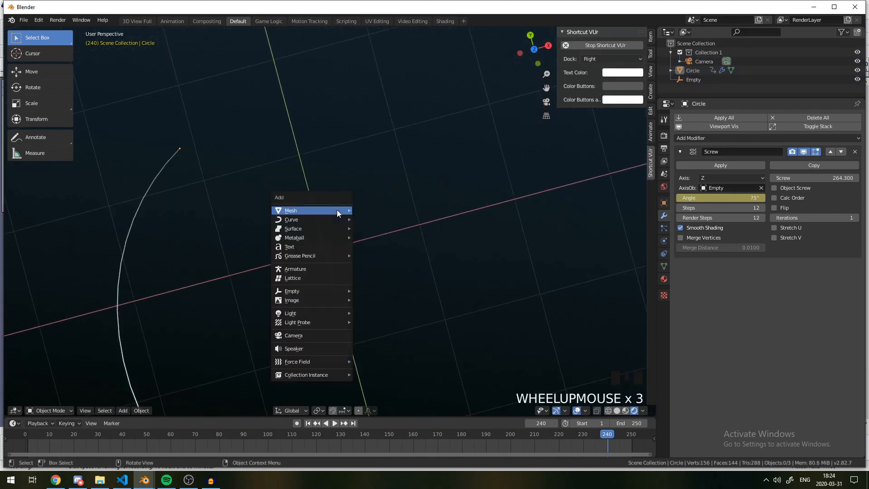
mouse_move(338, 211)
click(378, 227)
key(Tab)
key(f)
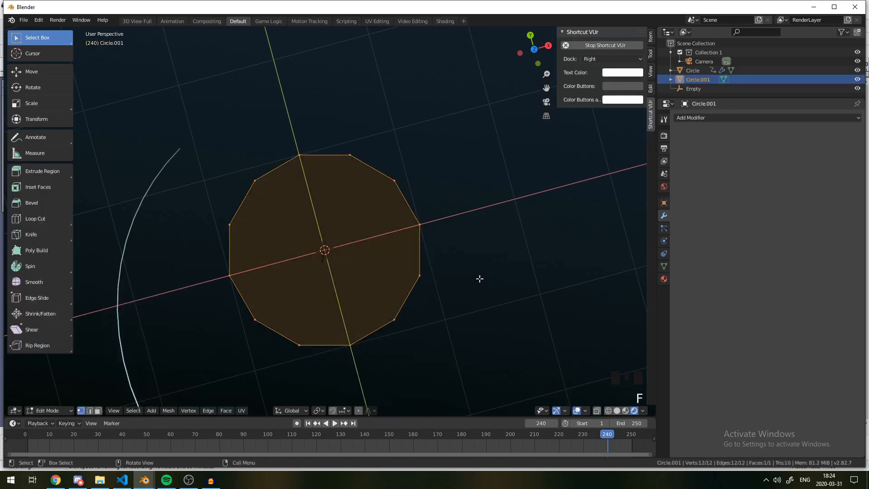
key(s)
click(319, 273)
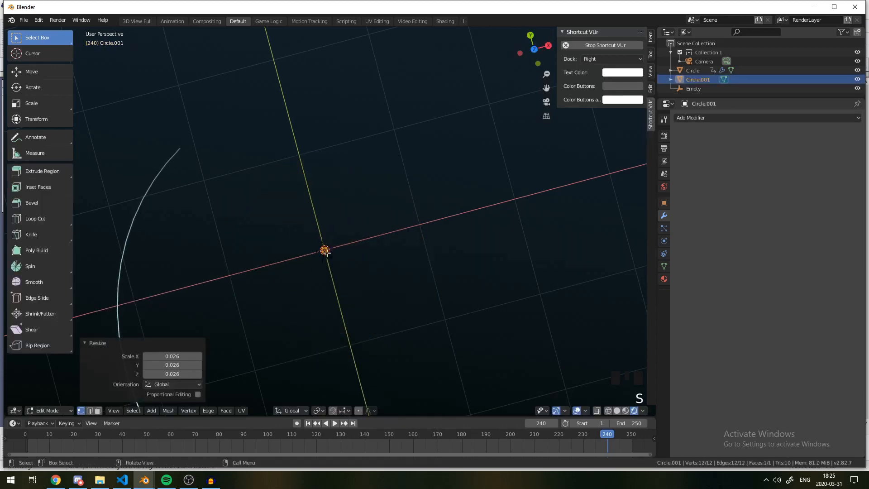
key(Tab)
In top view, reselect the small filled circle and scale it down to about 0.398.
scroll(319, 273, up, 6)
key(KP_7)
scroll(318, 274, up, 2)
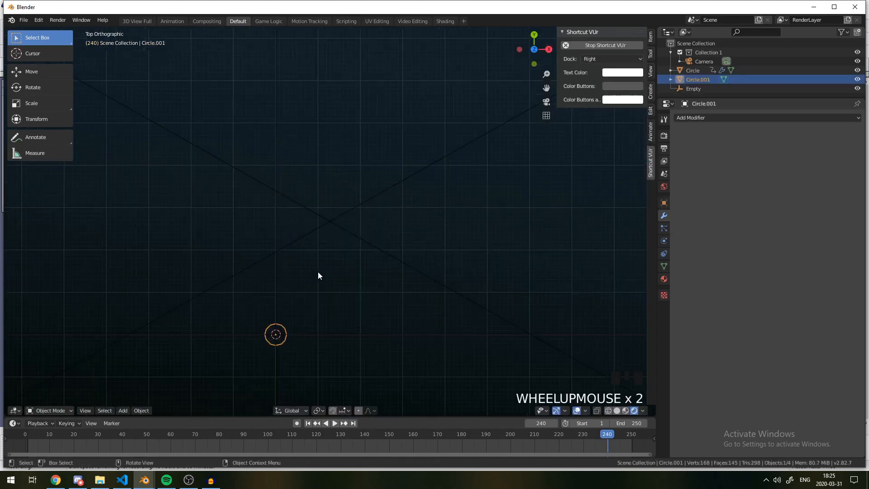
scroll(297, 262, down, 7)
key(a)
key(a)
key(a)
click(316, 256)
scroll(313, 262, up, 4)
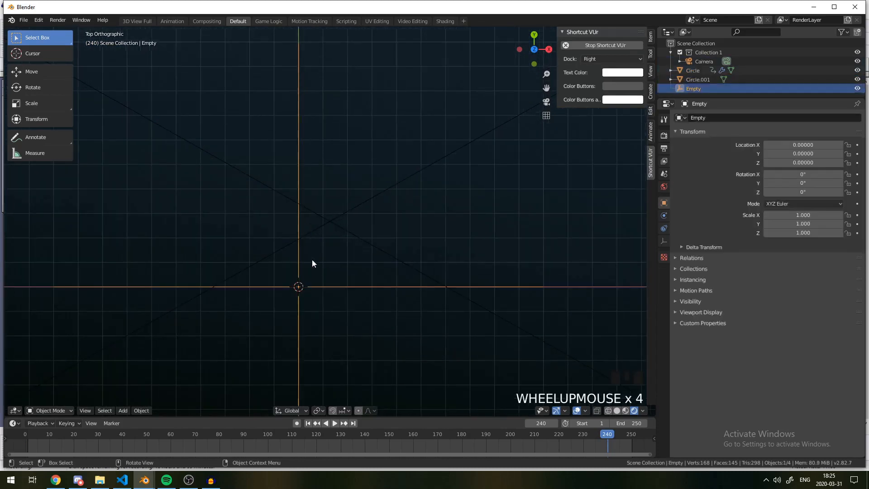
click(294, 289)
key(Tab)
key(Tab)
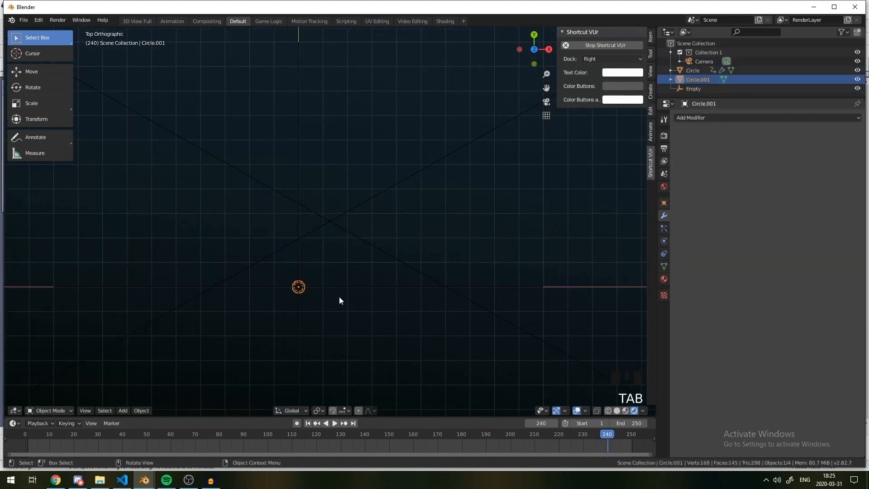
key(s)
click(316, 292)
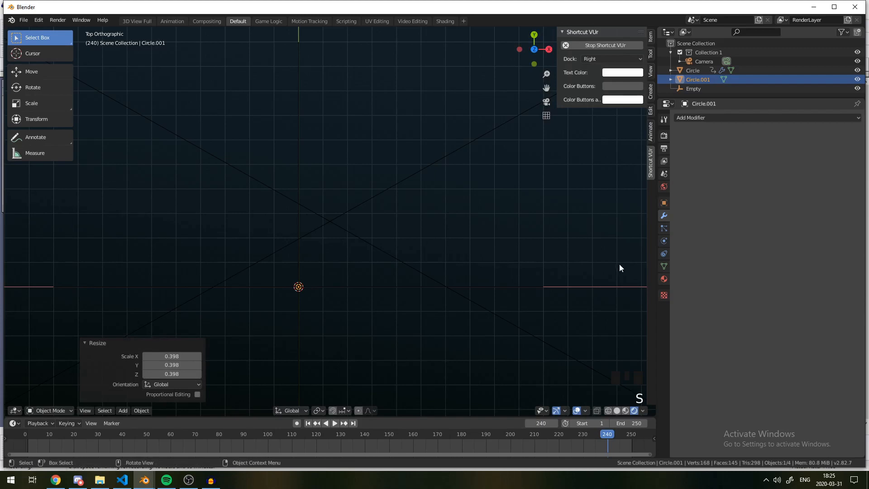
Give the small circle a new material with an Emission surface.
click(664, 279)
click(764, 158)
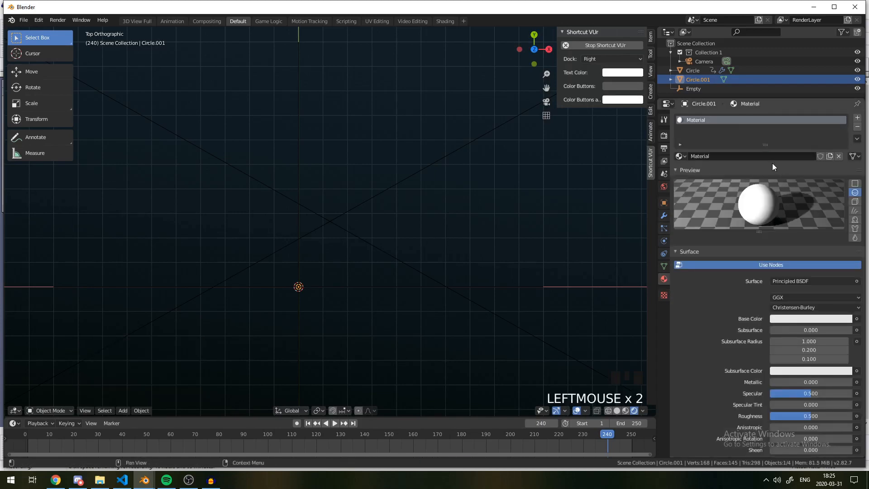
click(816, 282)
click(811, 234)
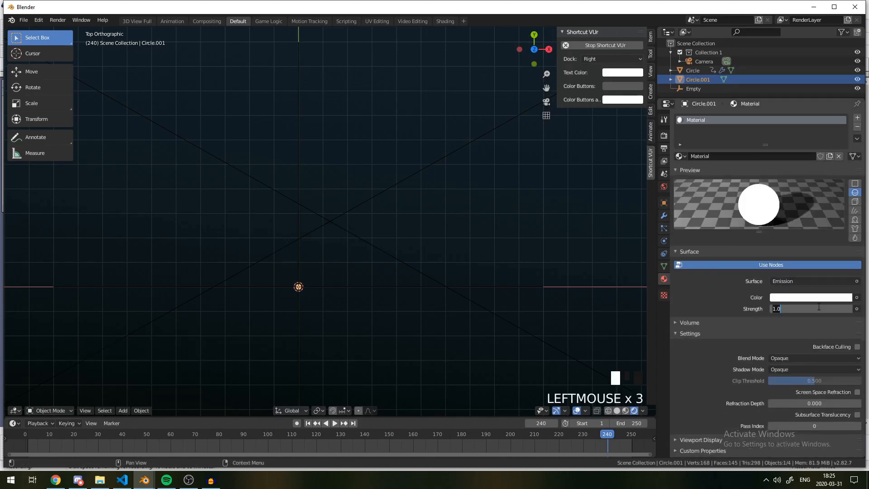
Set the small circle's emission strength to 4 and deselect everything.
text(4)
key(Return)
key(a)
key(a)
key(a)
Examine the small circle and the arc around the origin in perspective and top view.
scroll(321, 246, down, 3)
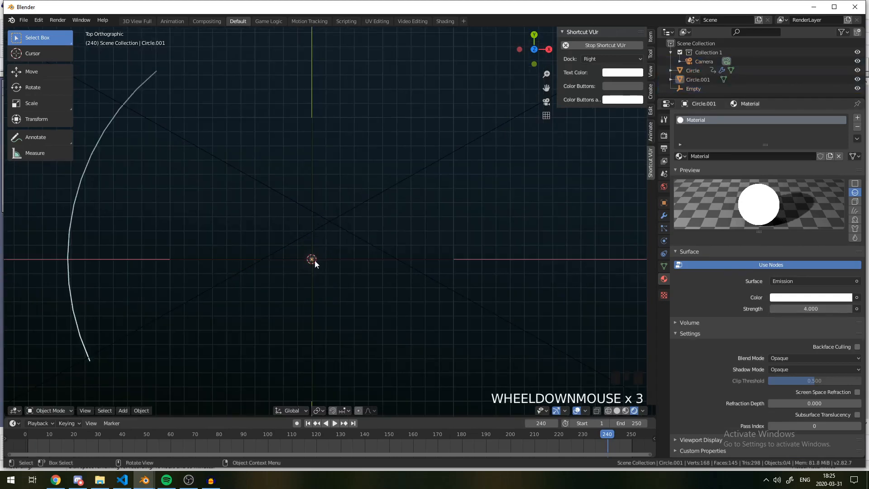
middle_drag(312, 260, 295, 212)
scroll(256, 258, up, 3)
middle_drag(257, 258, 310, 271)
scroll(279, 192, down, 5)
middle_drag(280, 196, 300, 243)
scroll(301, 242, down, 7)
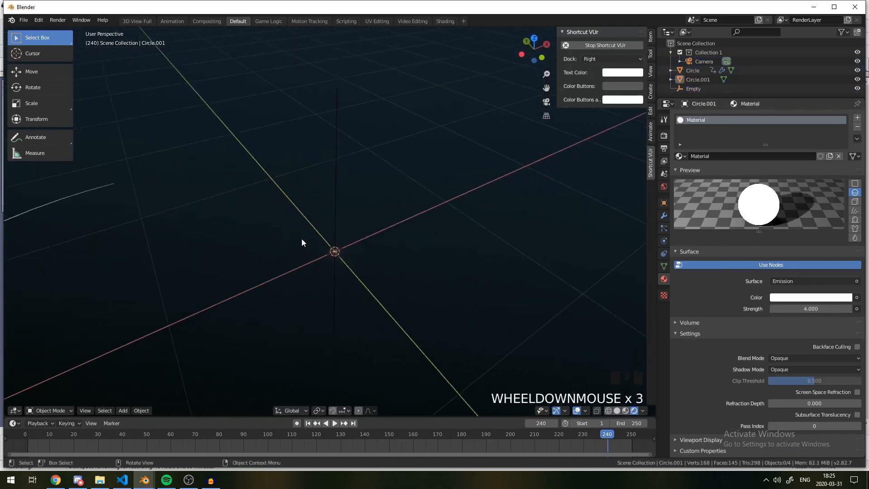
click(222, 269)
key(a)
key(a)
key(a)
key(KP_7)
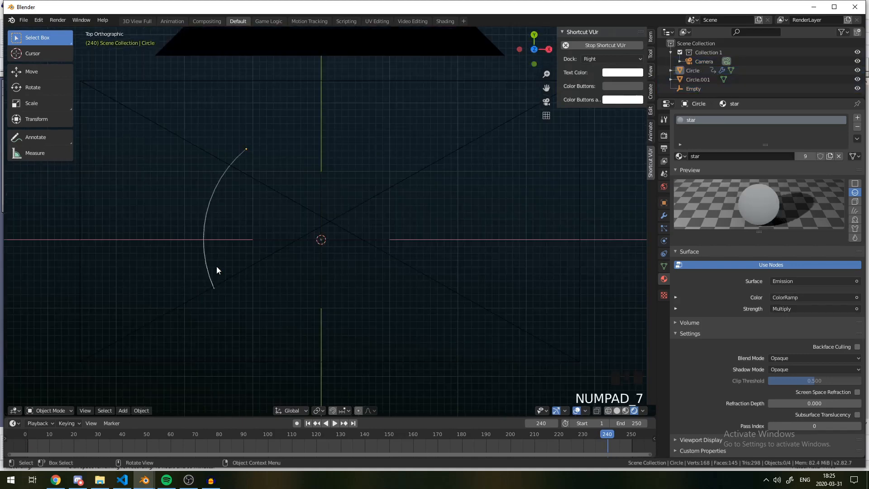
key(a)
key(a)
key(a)
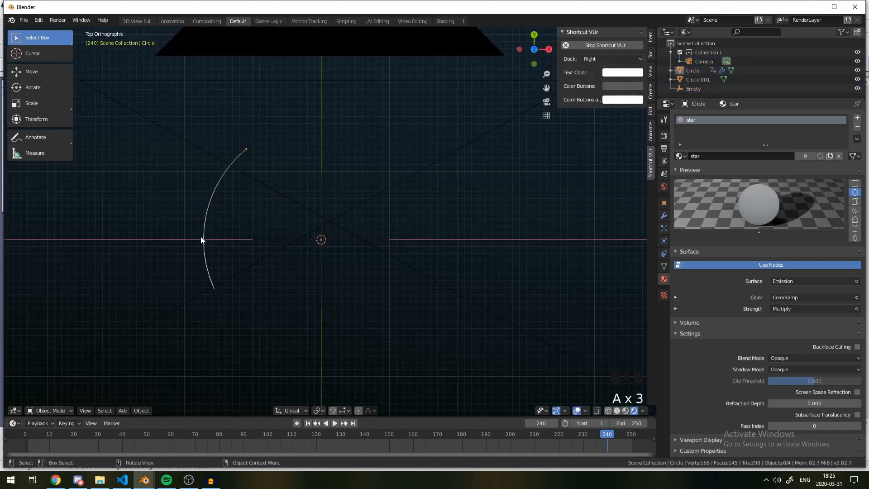
double_click(211, 224)
key(KP_7)
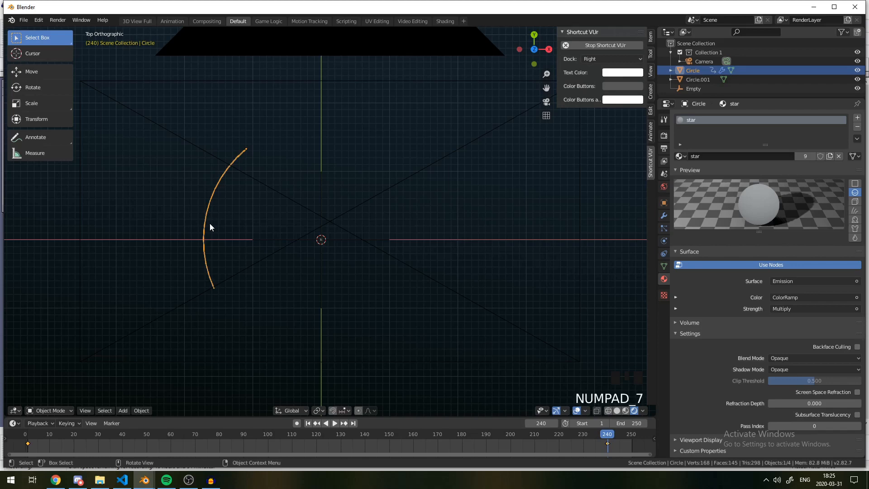
In camera view, add a linked duplicate of the arc, moved about -0.964 in X and -0.735 in Y.
key(KP_0)
scroll(210, 223, up, 4)
key(a)
key(a)
key(a)
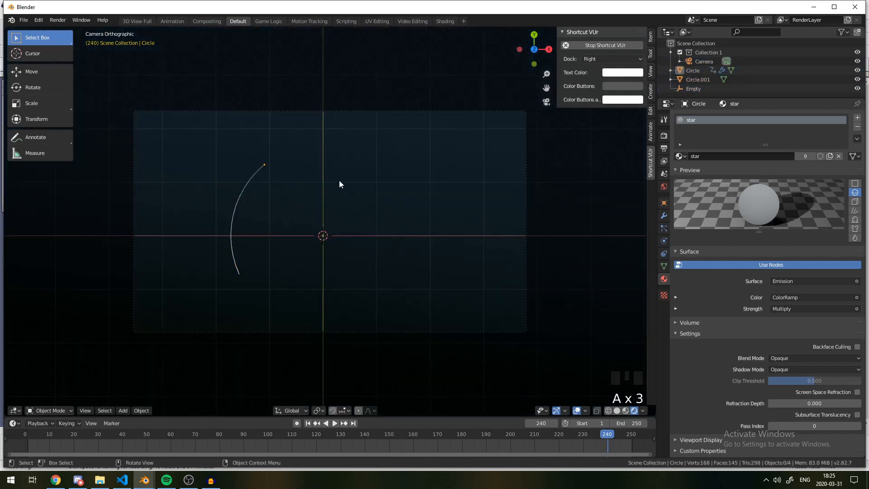
click(241, 265)
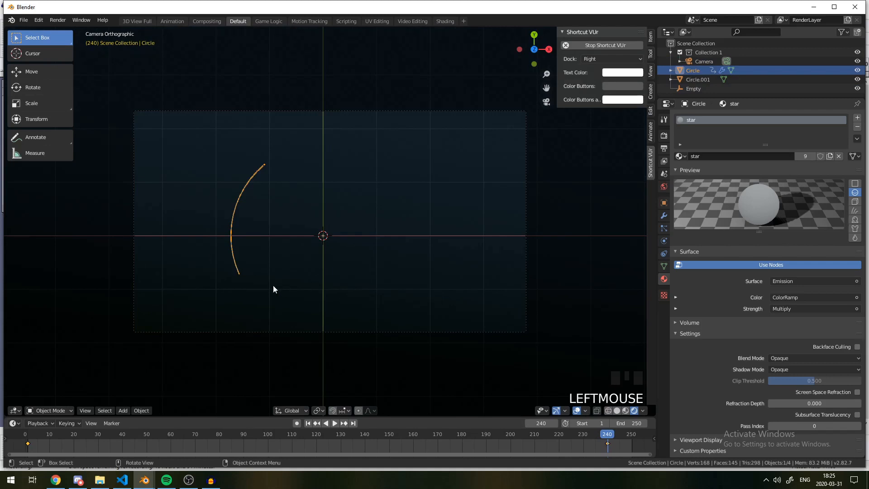
key(alt+d)
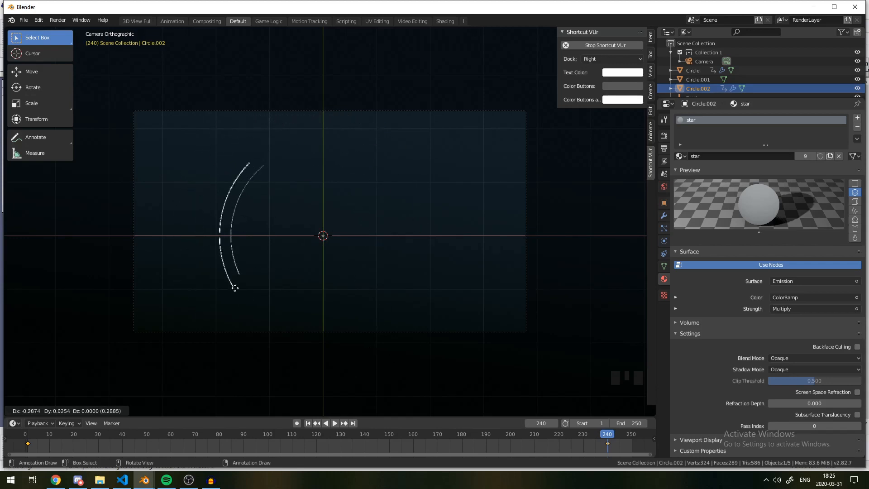
click(209, 321)
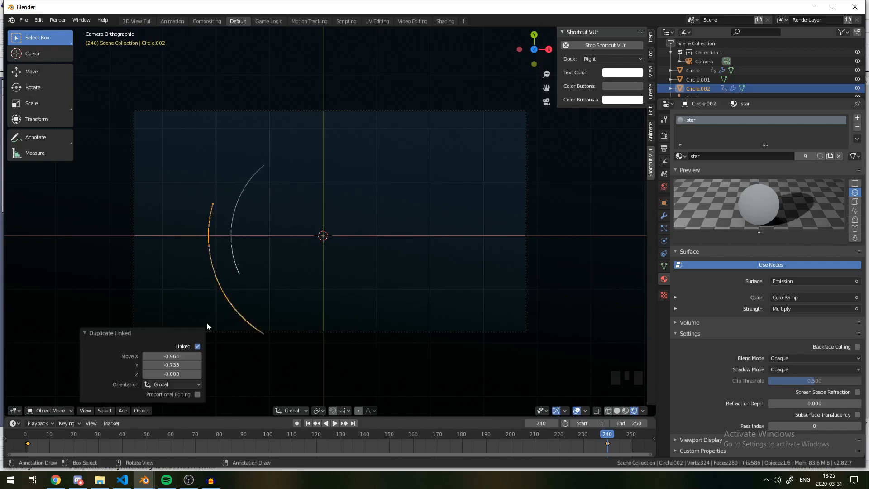
Delete the linked duplicate of the arc.
key(a)
key(a)
key(a)
click(239, 312)
key(a)
key(a)
key(a)
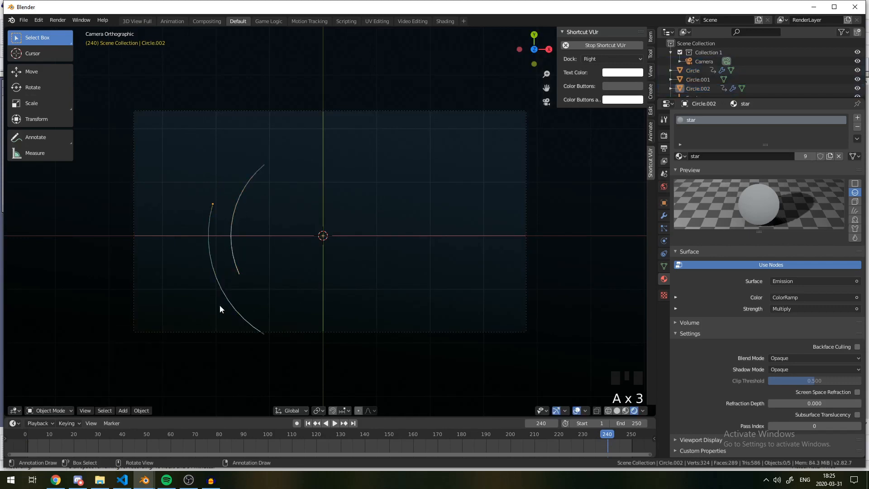
click(226, 308)
key(x)
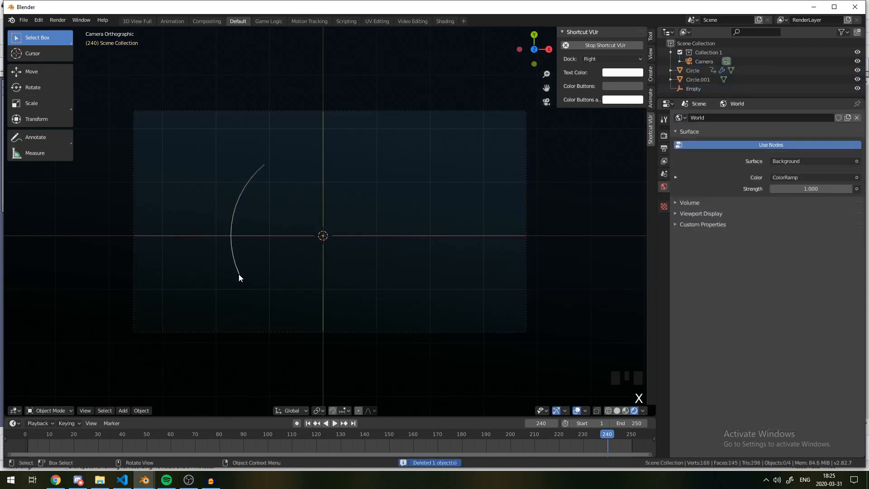
Make a linked duplicate of the original arc, moved about 2.130 in X and 0.364 in Y.
click(239, 272)
key(alt+d)
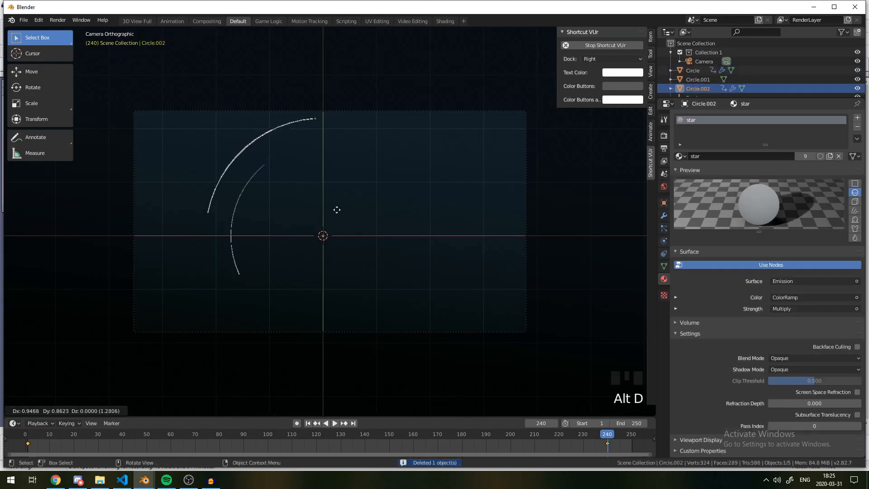
click(398, 238)
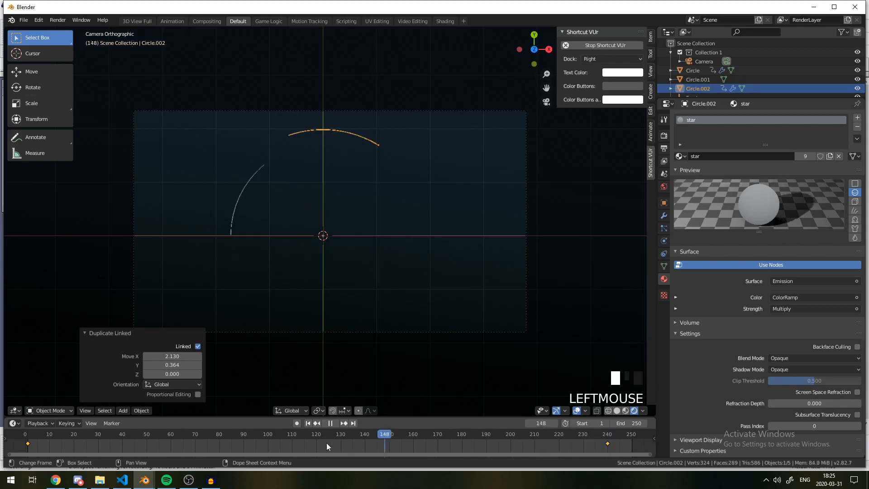
Play the animation in camera view to check how both star trails grow, and stop playback.
key(a)
key(a)
key(a)
key(space)
scroll(340, 230, up, 5)
scroll(341, 230, down, 2)
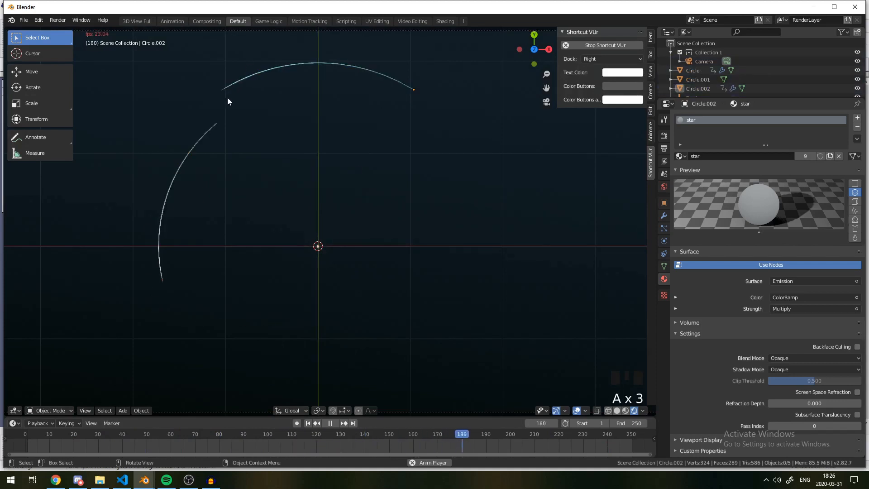
scroll(214, 132, down, 2)
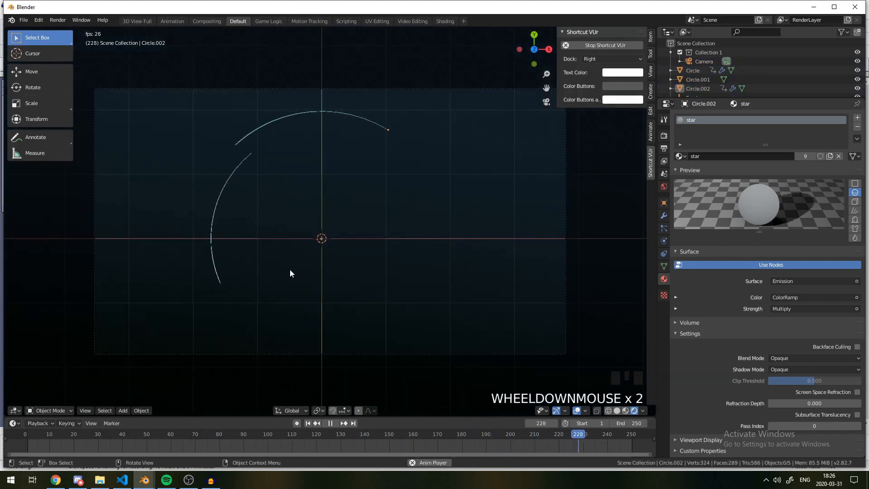
key(space)
Select both star trail arcs together.
click(224, 169)
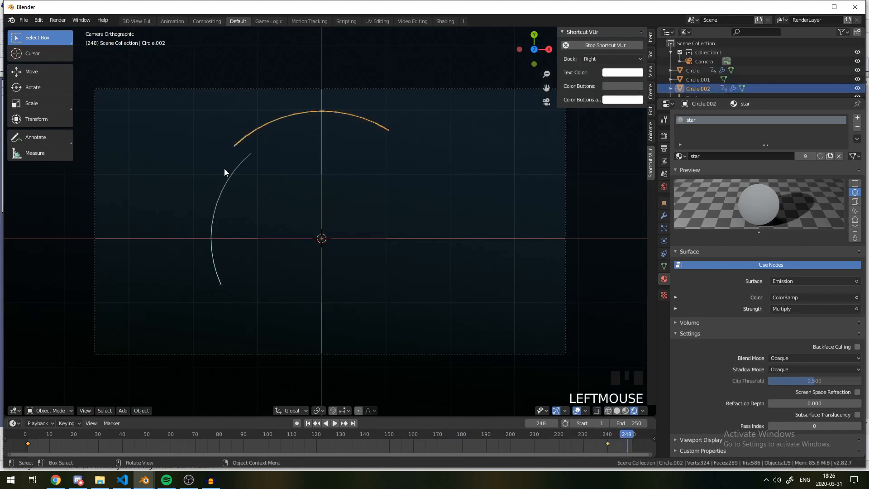
click(225, 169)
click(225, 169)
shift+click(252, 134)
Try placing two unlinked duplicates of the arc pair.
key(shift+d)
click(299, 177)
key(shift+d)
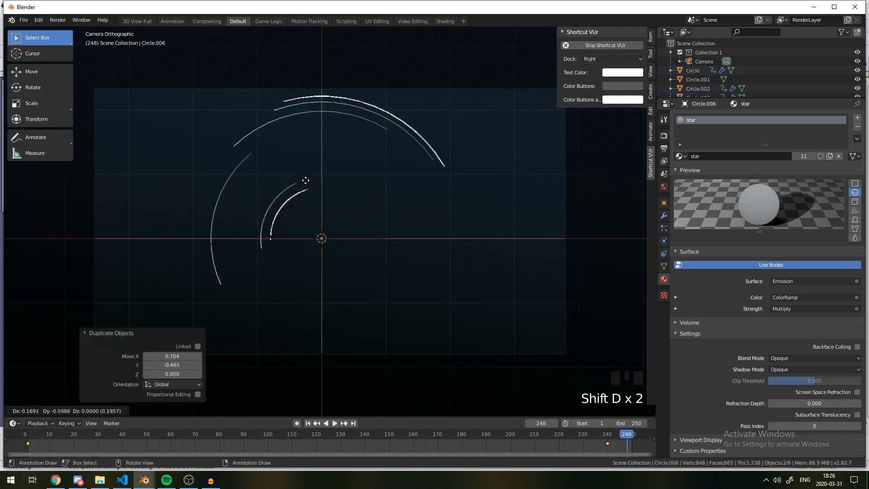
click(404, 172)
key(ctrl+z)
key(ctrl+z)
key(ctrl+z)
Reposition both arcs slightly and place three linked duplicates of the pair around the right side of the origin.
key(g)
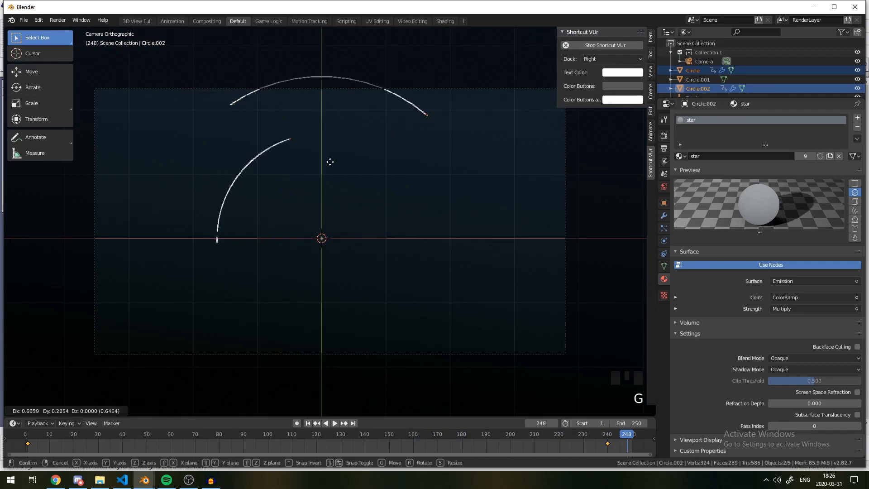
click(300, 180)
key(alt+d)
click(408, 217)
key(alt+d)
click(426, 290)
key(alt+d)
click(371, 349)
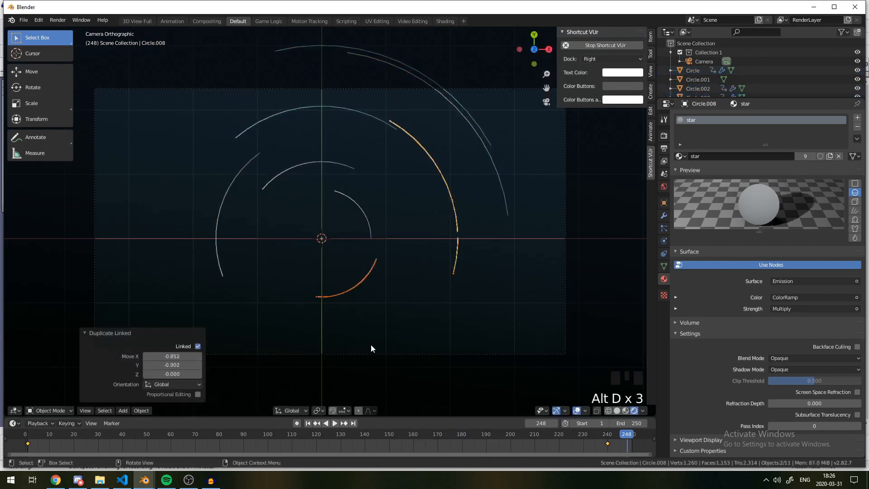
Place three more linked duplicates of the arc pair towards the left side of the origin.
key(alt+d)
click(271, 257)
key(alt+d)
click(207, 231)
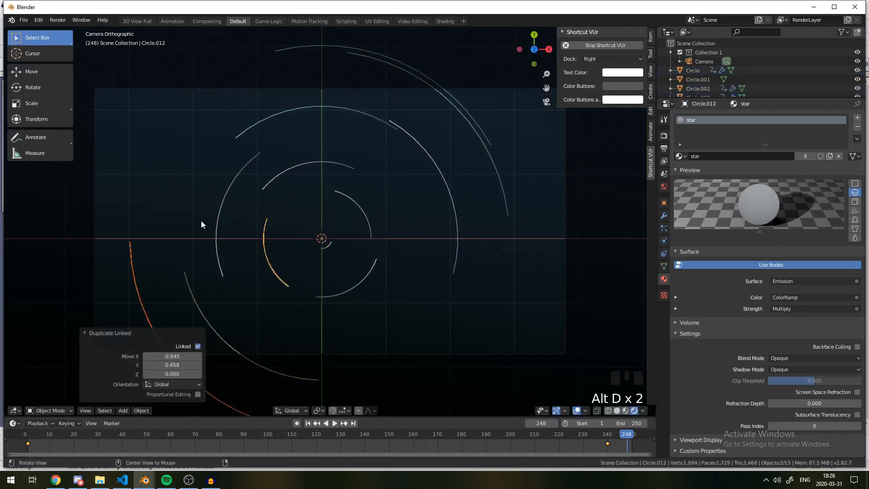
key(alt+d)
click(233, 169)
Switch the viewport to Solid shading and select all the arcs, leaving out the Empty and the small center circle.
mouse_move(232, 169)
middle_down()
mouse_move(291, 223)
mouse_move(294, 164)
mouse_move(310, 187)
middle_up()
key(z)
click(394, 202)
mouse_move(395, 202)
middle_down()
mouse_move(385, 184)
mouse_move(357, 192)
middle_up()
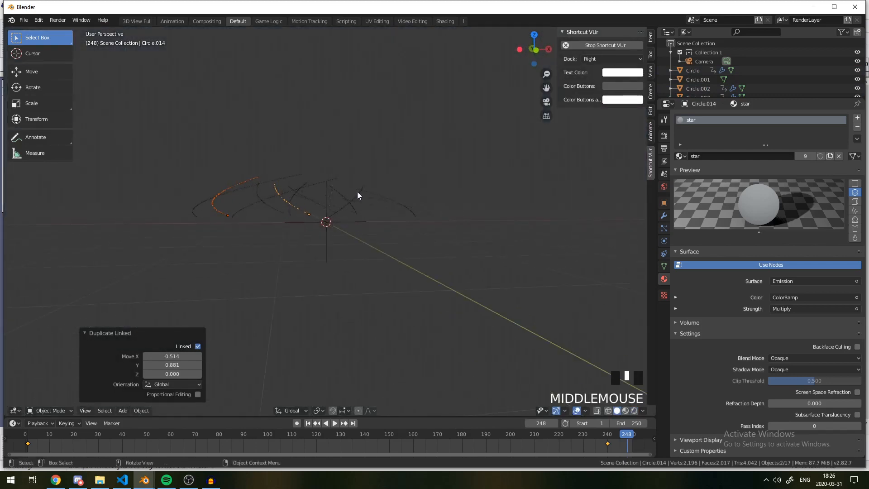
drag(202, 163, 387, 201)
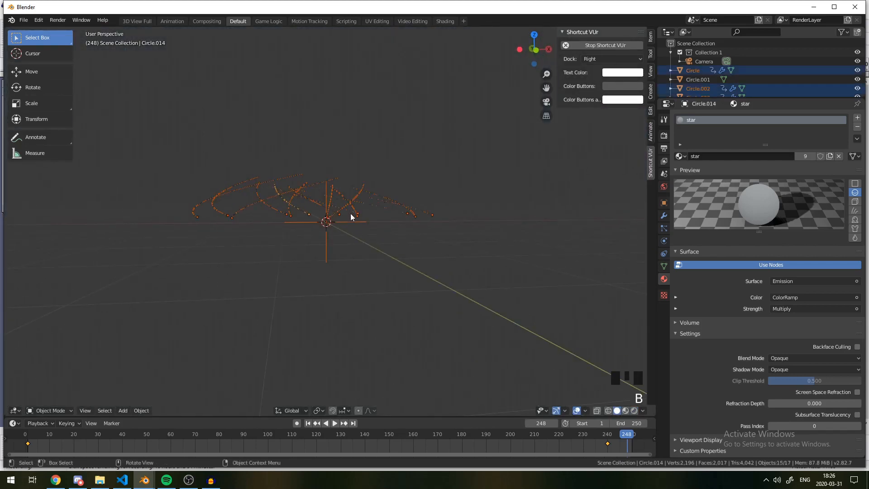
scroll(353, 217, up, 4)
shift+click(359, 222)
middle_drag(358, 221, 367, 259)
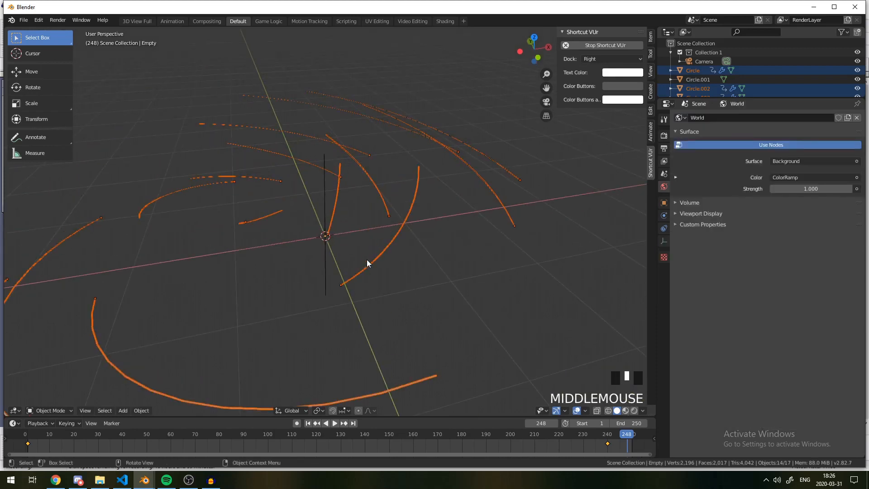
In camera view, place three linked duplicates of all the selected arcs, each shifted towards the upper left.
key(KP_7)
key(KP_0)
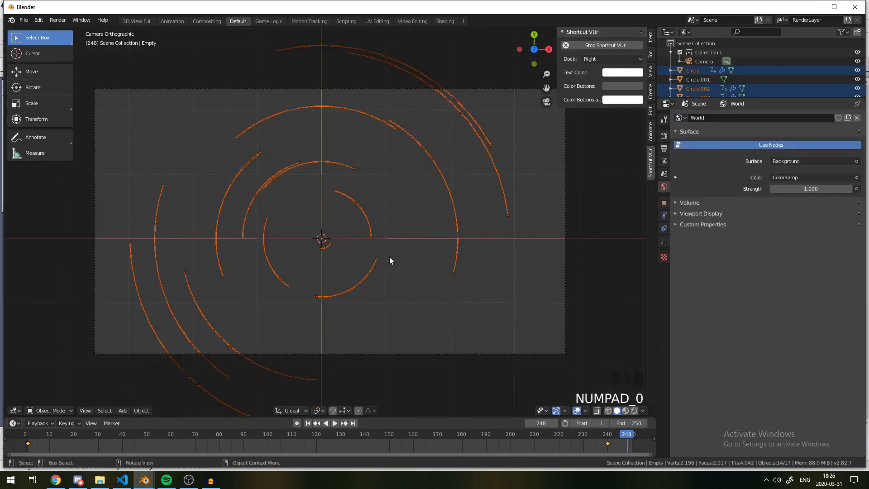
key(alt+d)
click(293, 204)
key(alt+d)
click(251, 190)
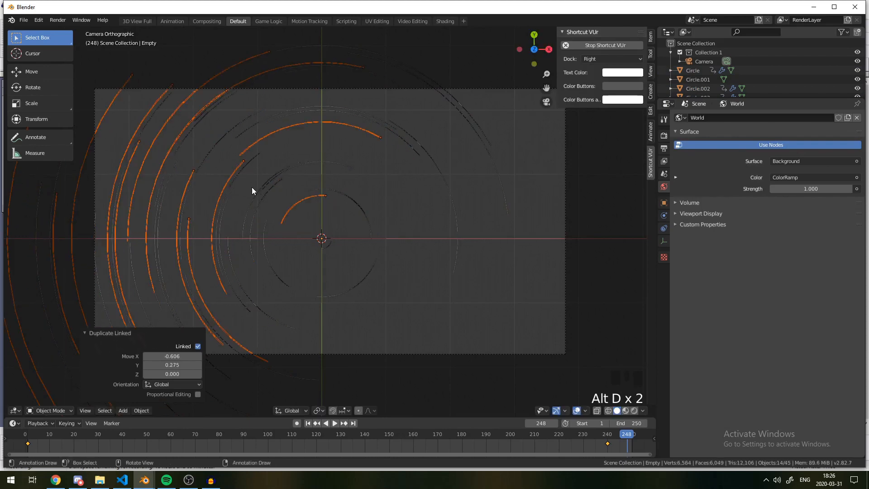
key(alt+d)
click(210, 154)
Place seven more linked duplicates of the arc group to fill the right and lower areas around the origin.
key(alt+d)
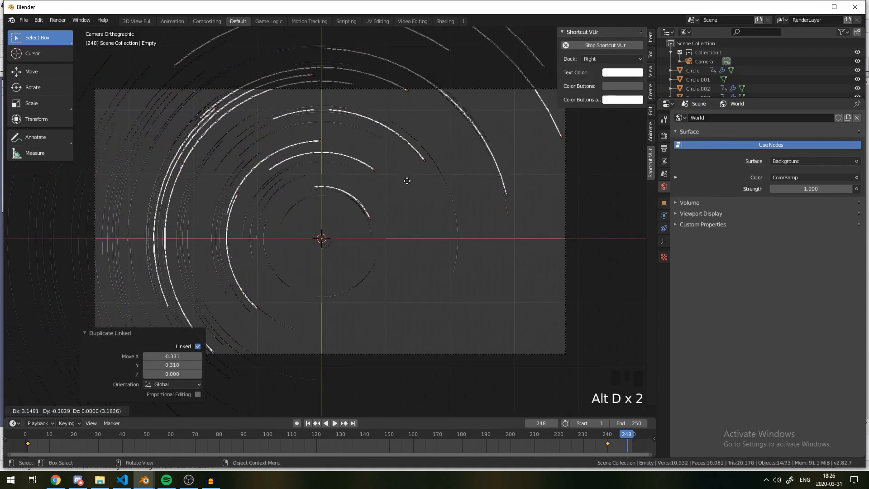
click(408, 182)
key(alt+d)
click(494, 256)
key(alt+d)
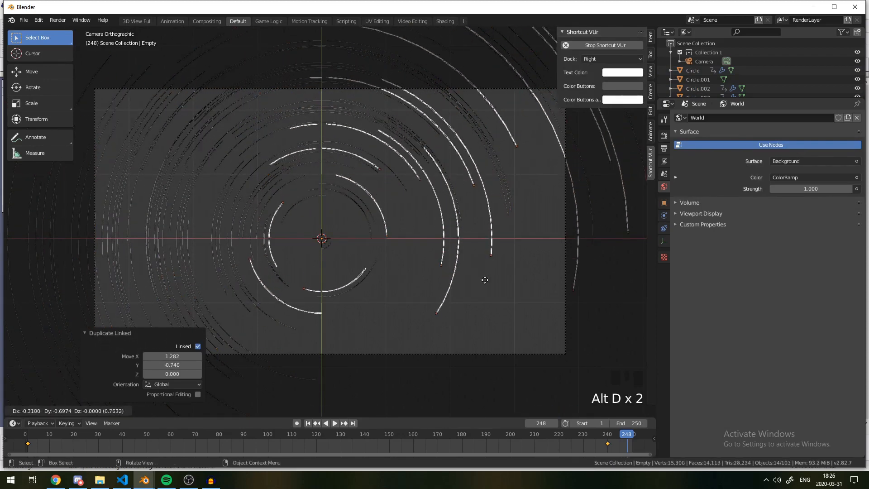
click(471, 296)
key(alt+d)
click(449, 323)
key(alt+d)
click(442, 335)
key(alt+d)
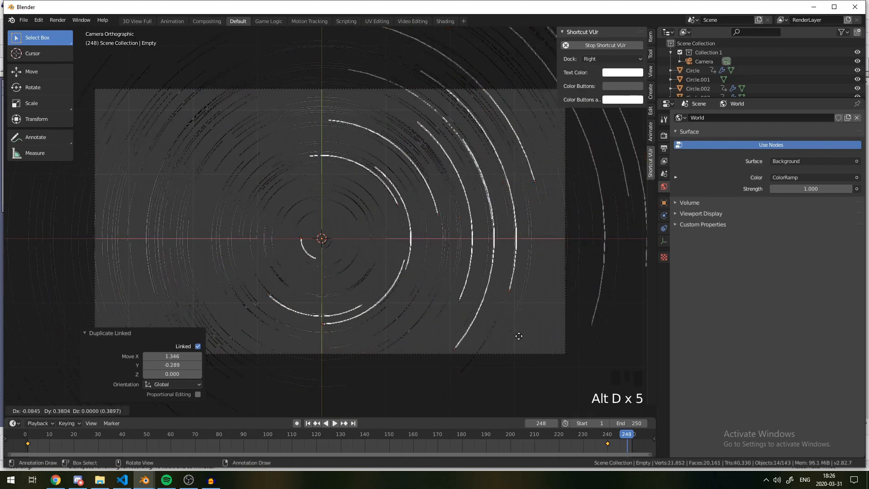
click(425, 329)
key(alt+d)
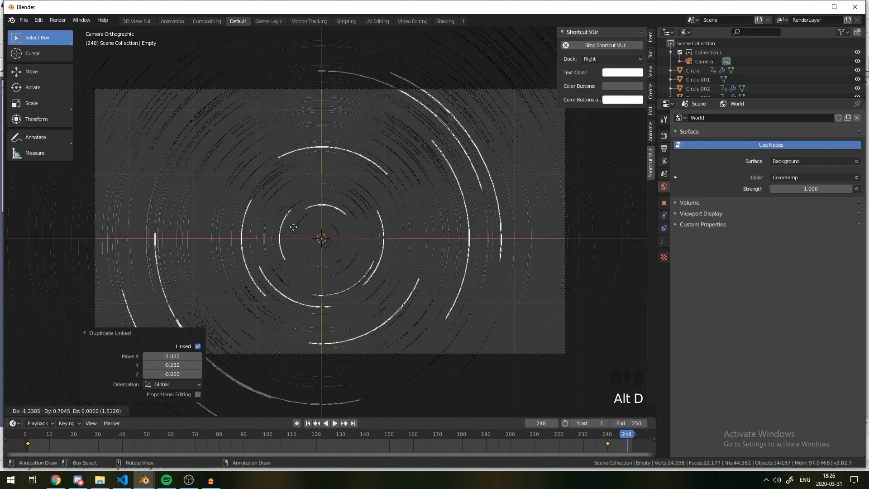
click(463, 264)
Select only the arcs crossing the frame's outer right area and place two linked duplicates of them, lower right and left of the origin.
key(a)
key(a)
key(a)
key(b)
drag(456, 190, 516, 221)
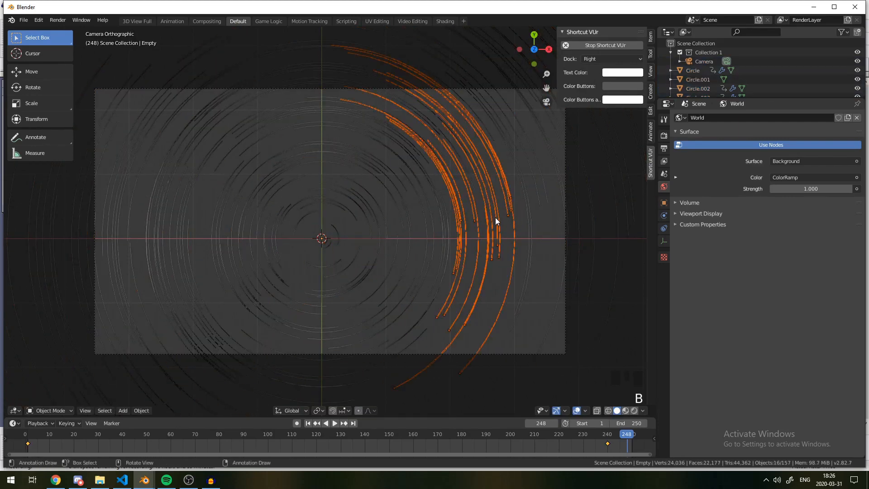
scroll(465, 155, down, 8)
key(alt+d)
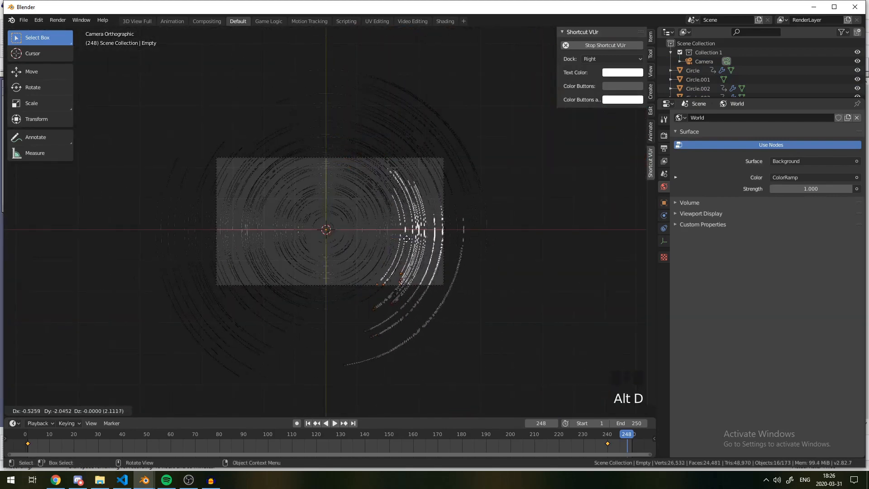
click(417, 257)
key(alt+d)
click(276, 173)
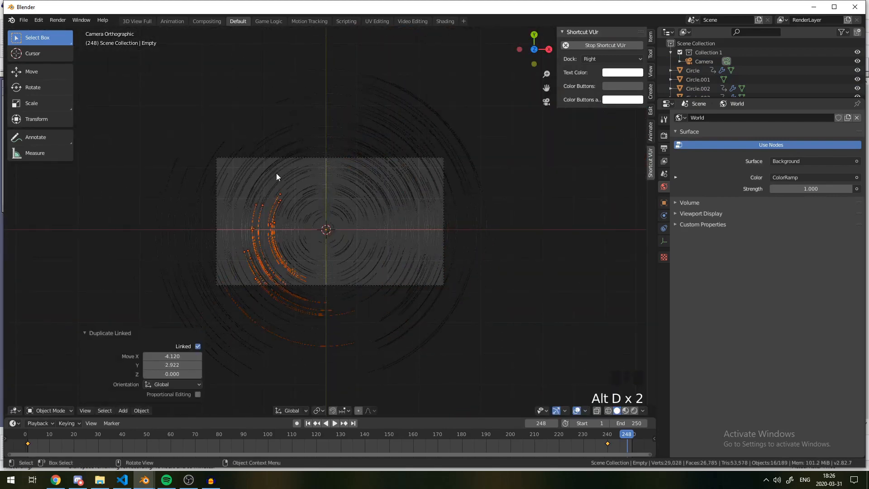
Place four more linked duplicates of the selected arcs above and to the right of the origin.
key(alt+d)
click(256, 124)
key(alt+d)
click(365, 124)
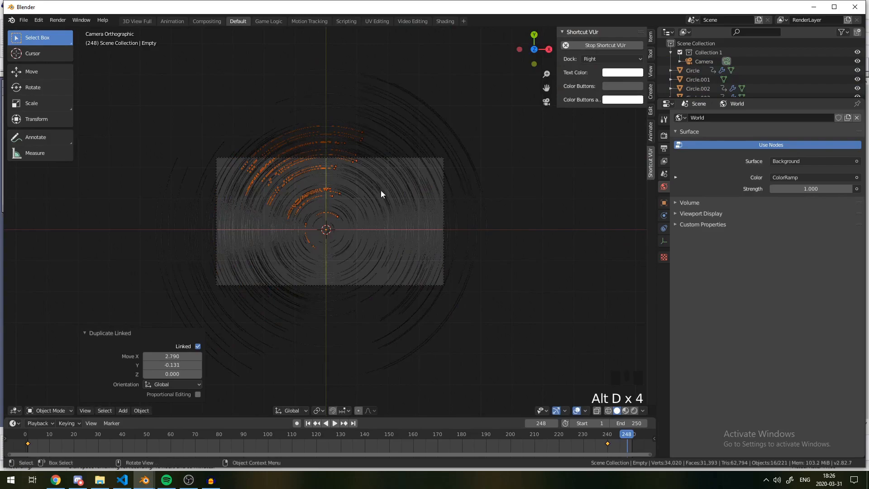
key(alt+d)
click(389, 199)
key(alt+d)
click(410, 288)
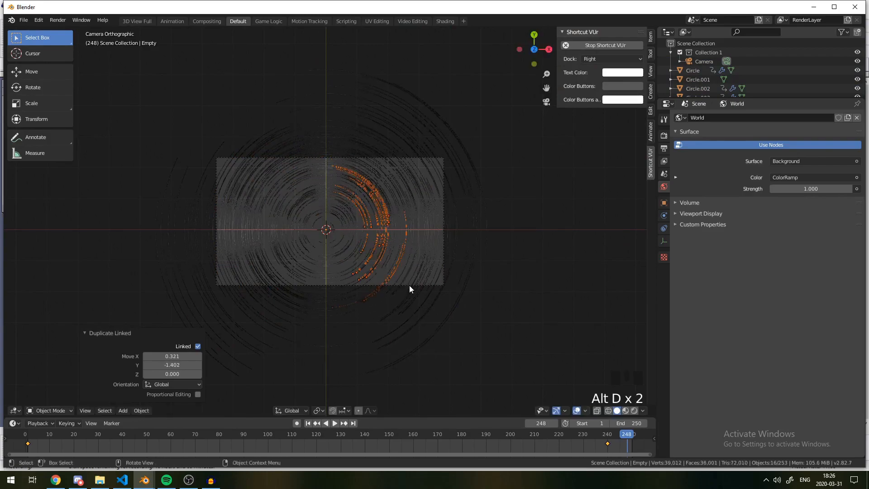
Switch the viewport to Rendered shading and deselect everything to view the full star trail field.
scroll(377, 257, up, 3)
key(z)
key(a)
key(a)
key(a)
scroll(389, 201, down, 3)
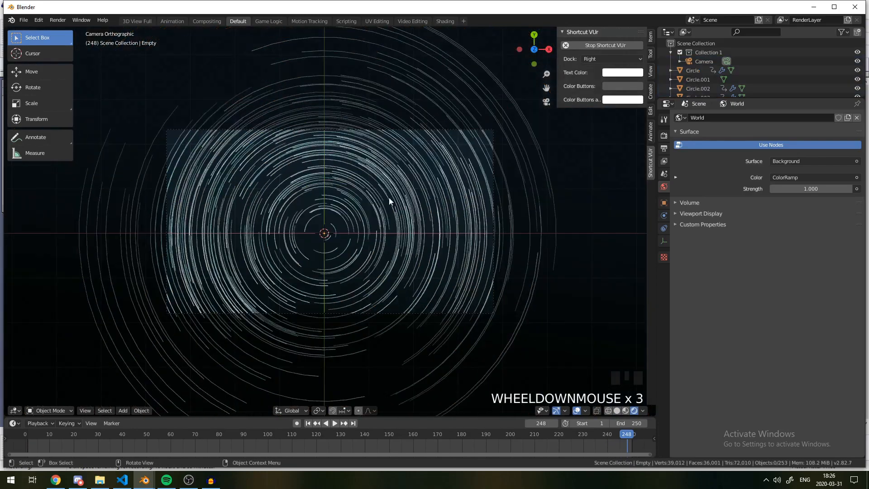
Select the arcs crossing the area just right of the origin and place three linked duplicates of them around the origin.
scroll(387, 200, up, 4)
scroll(406, 163, down, 2)
drag(380, 122, 484, 263)
scroll(472, 207, down, 2)
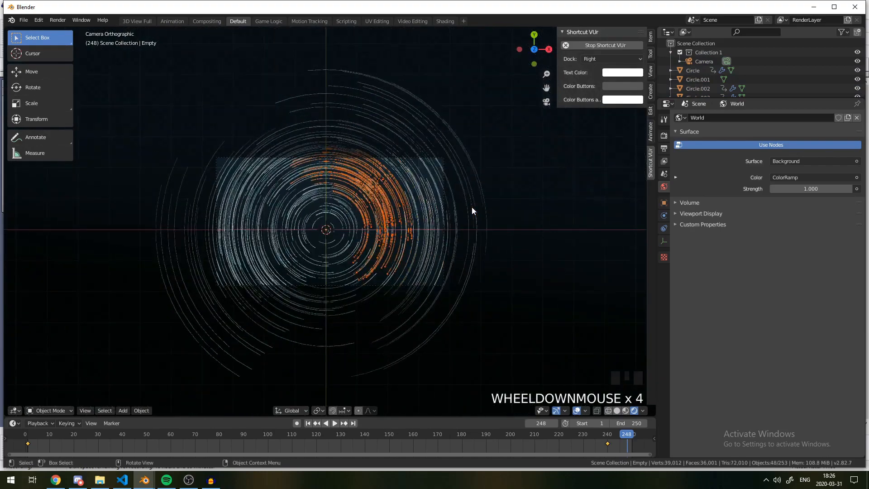
key(alt+d)
click(334, 239)
key(alt+d)
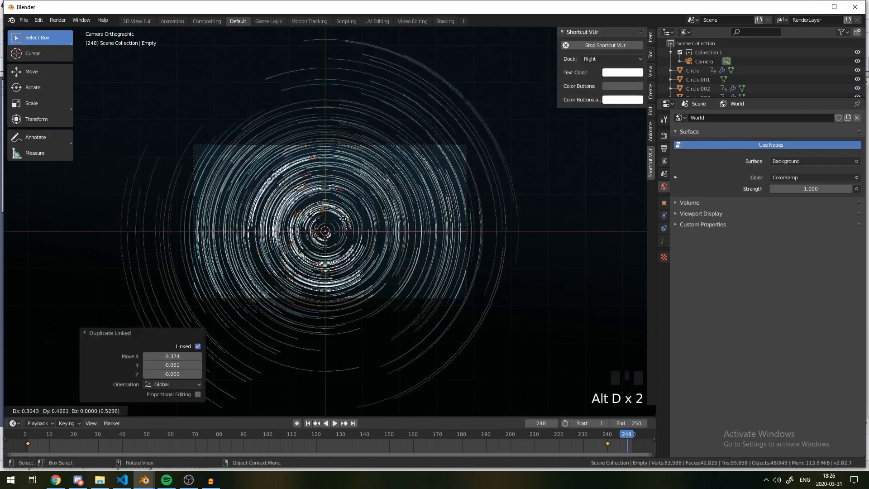
click(336, 237)
scroll(336, 238, up, 4)
key(alt+d)
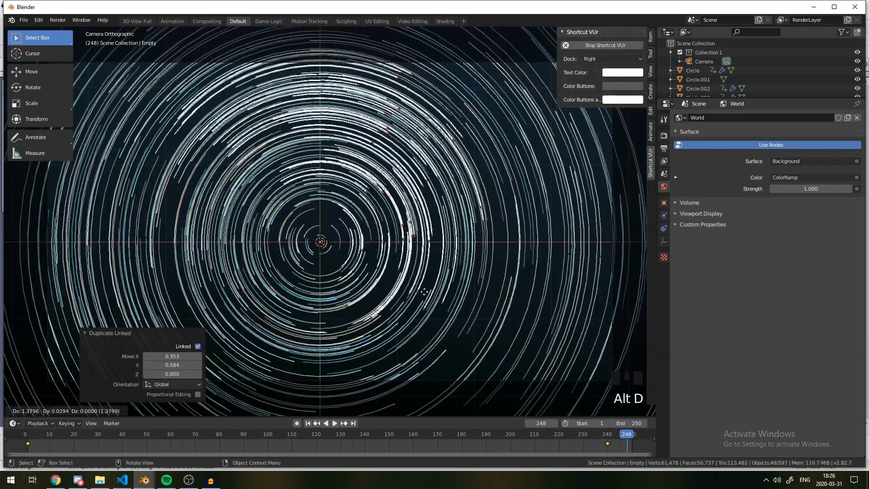
click(375, 281)
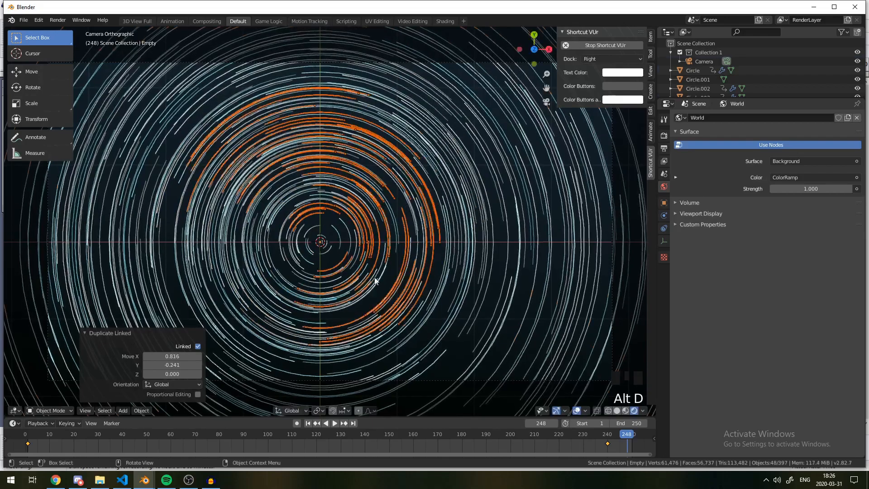
Select only a small group of arcs right of the origin and place a linked duplicate about -1.949 in X and 0.335 in Y away.
key(alt+a)
key(b)
drag(483, 206, 479, 207)
key(alt+d)
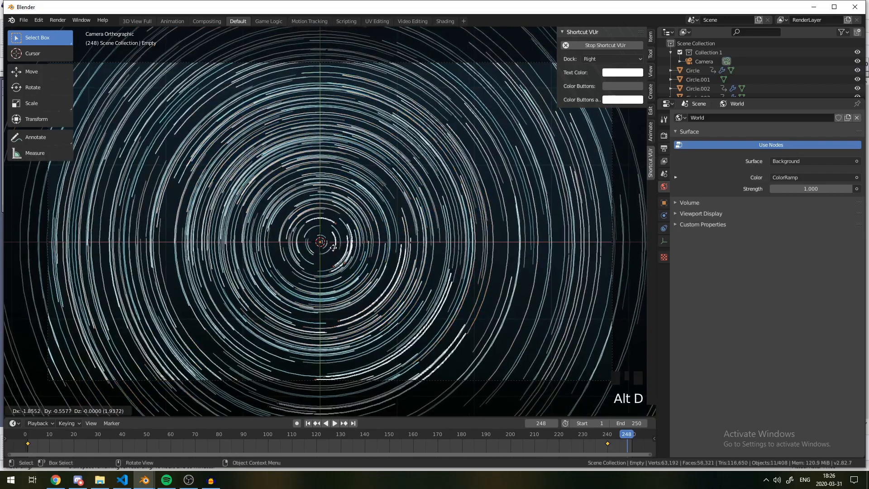
click(324, 190)
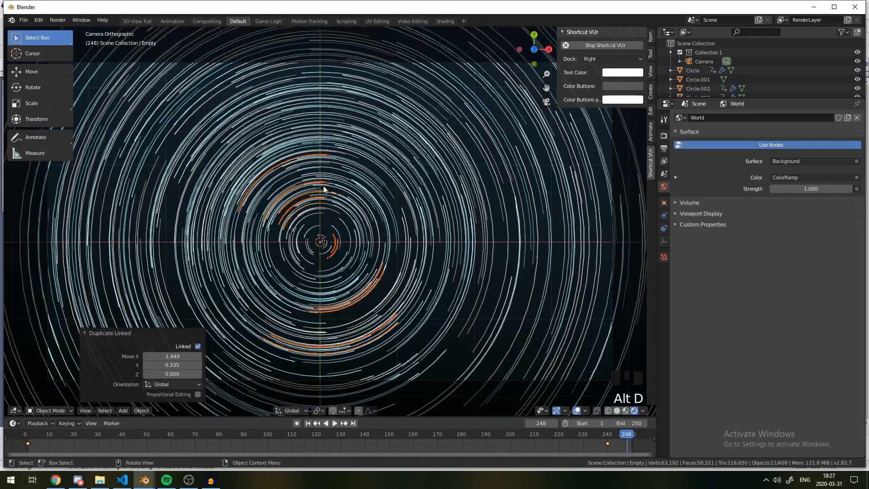
key(alt+a)
scroll(392, 268, down, 1)
key(b)
drag(418, 229, 562, 270)
scroll(561, 270, down, 2)
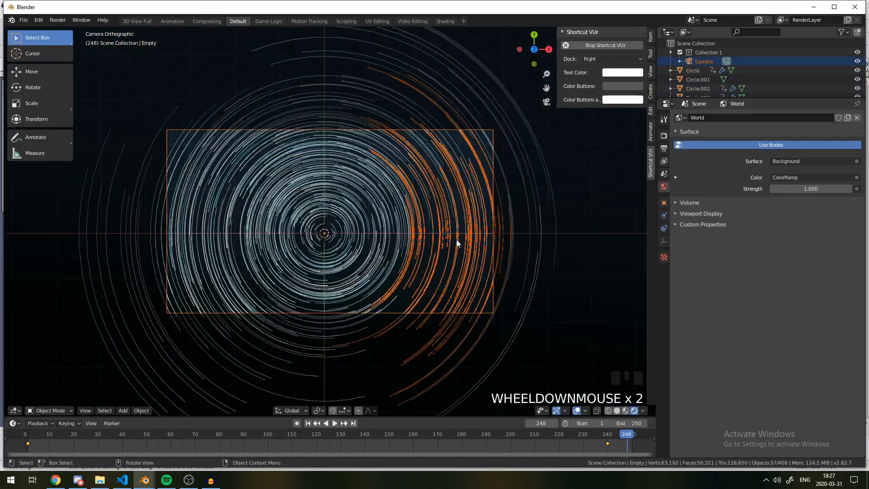
Select only the arcs inside the frame's right half, place one regular duplicate below, and add three linked duplicates on the left and lower right.
key(alt+a)
key(b)
drag(416, 202, 459, 245)
key(shift+d)
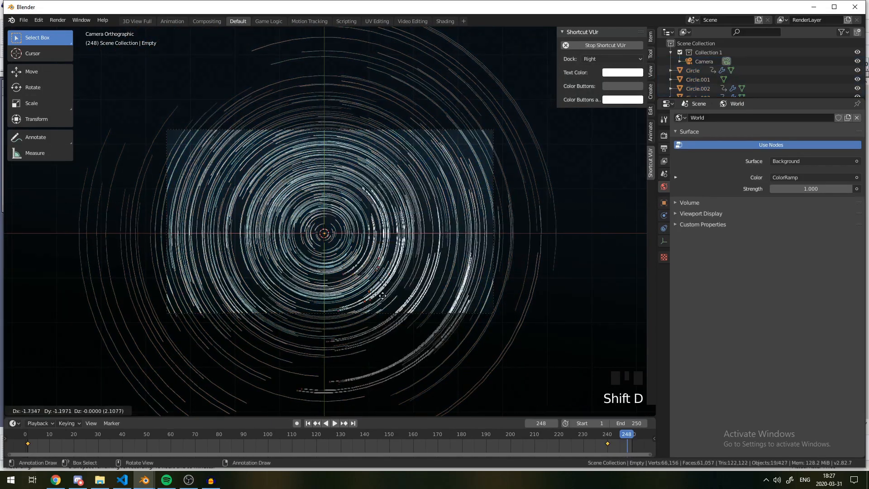
click(366, 302)
key(alt+d)
click(260, 281)
key(alt+d)
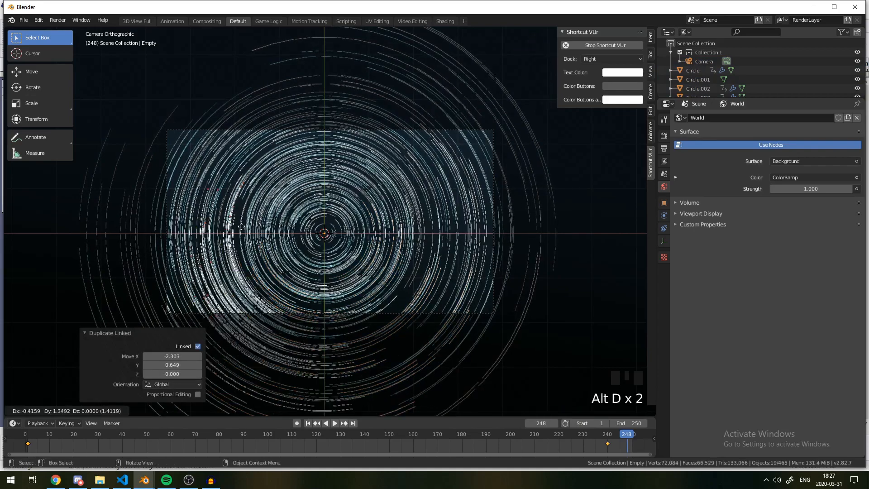
click(241, 221)
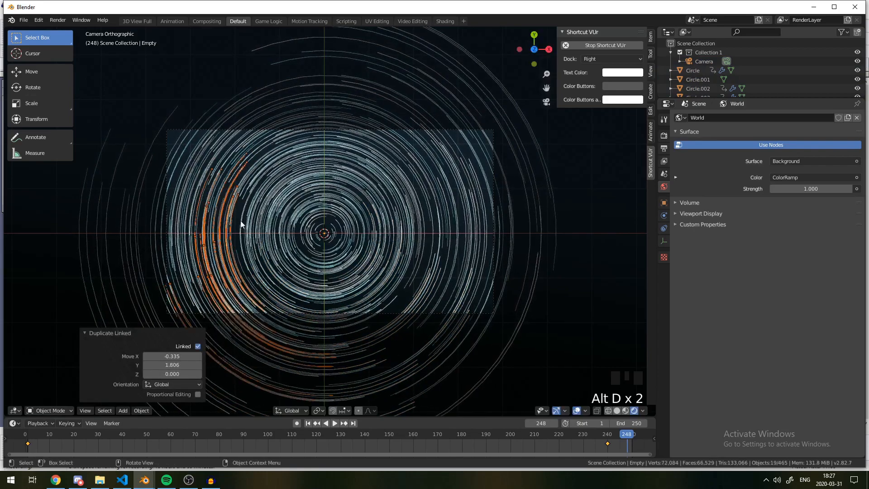
key(alt+d)
click(495, 321)
Select only the arcs up and right of the origin, place three linked duplicates at the lower right, left and upper left, and deselect everything.
key(a)
key(a)
key(b)
drag(382, 167, 432, 243)
key(alt+d)
click(464, 297)
key(alt+d)
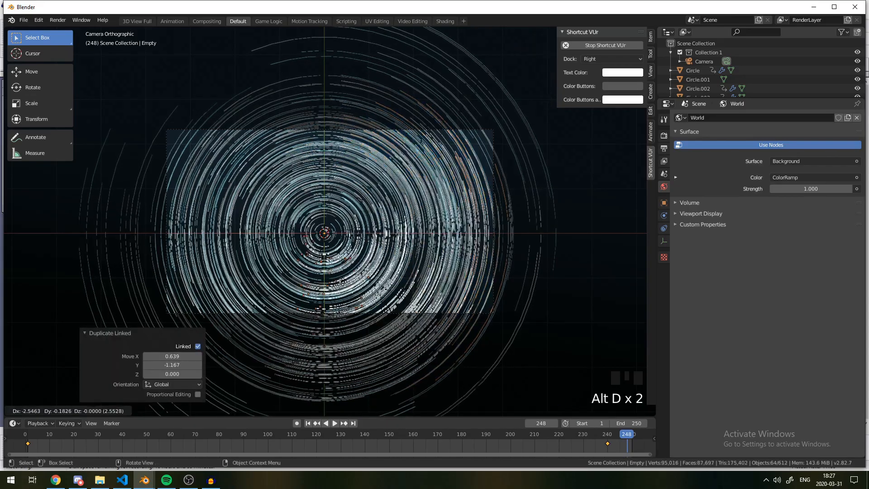
click(248, 208)
key(alt+d)
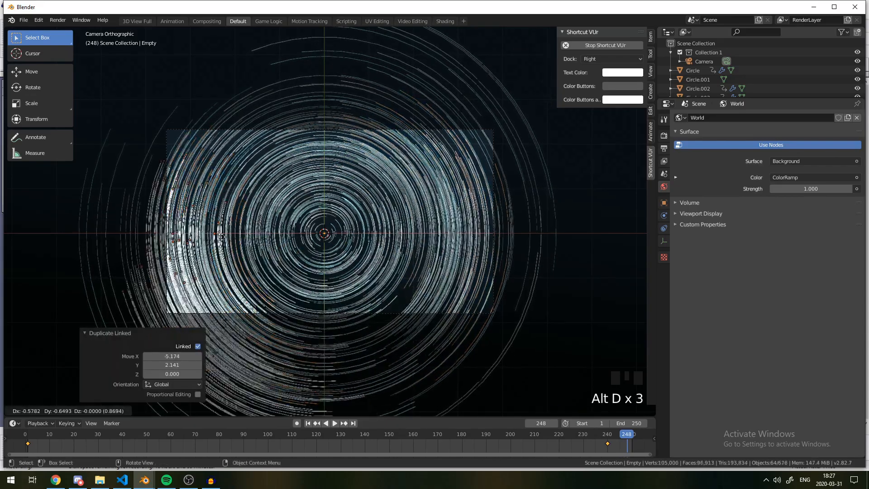
click(247, 144)
key(a)
key(a)
key(a)
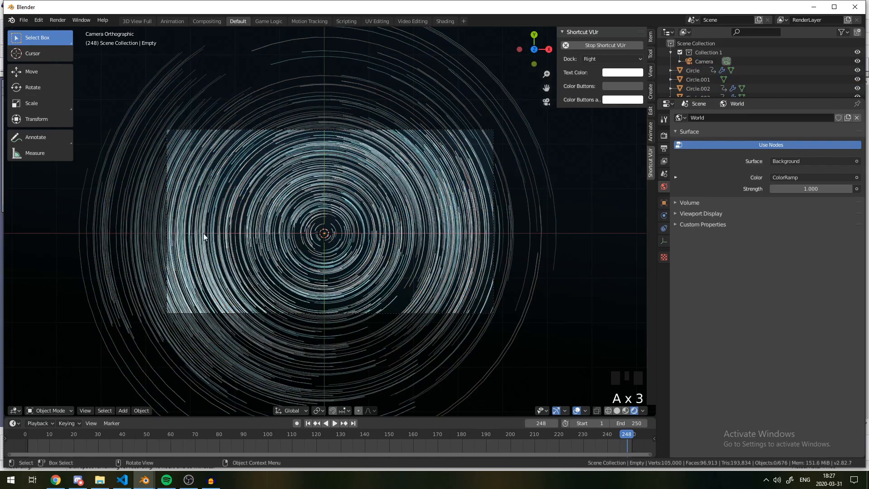
Nudge the dense arcs left of the origin by 0.010 in X and 0.020 in Y, place one linked duplicate of them, and deselect everything.
click(216, 242)
key(g)
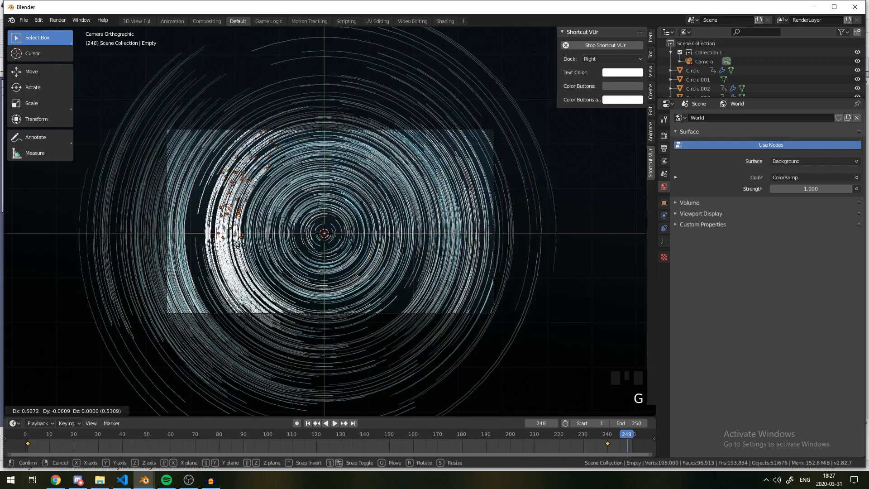
click(238, 244)
key(alt+d)
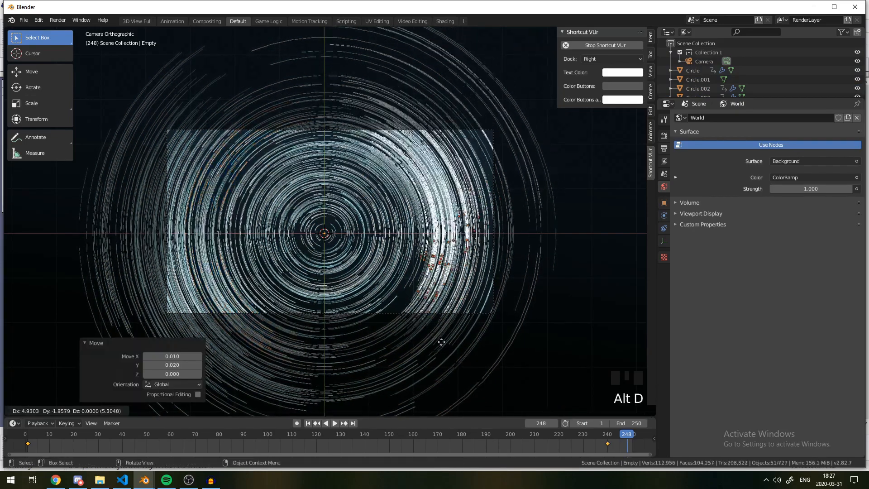
click(364, 325)
key(a)
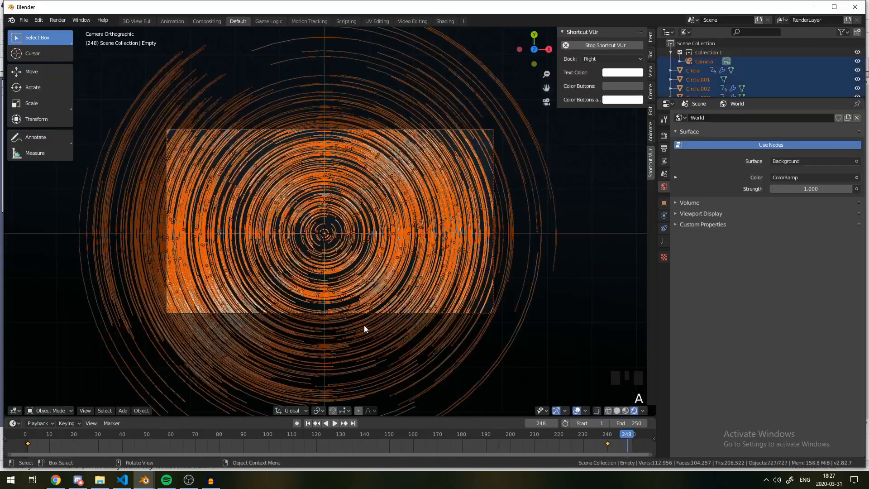
key(alt+a)
Examine the star trail field from a tilted angle, from the top and through the camera at several distances.
scroll(360, 284, up, 3)
middle_drag(359, 284, 351, 163)
scroll(389, 282, up, 4)
scroll(352, 212, up, 4)
key(a)
key(a)
key(a)
key(KP_7)
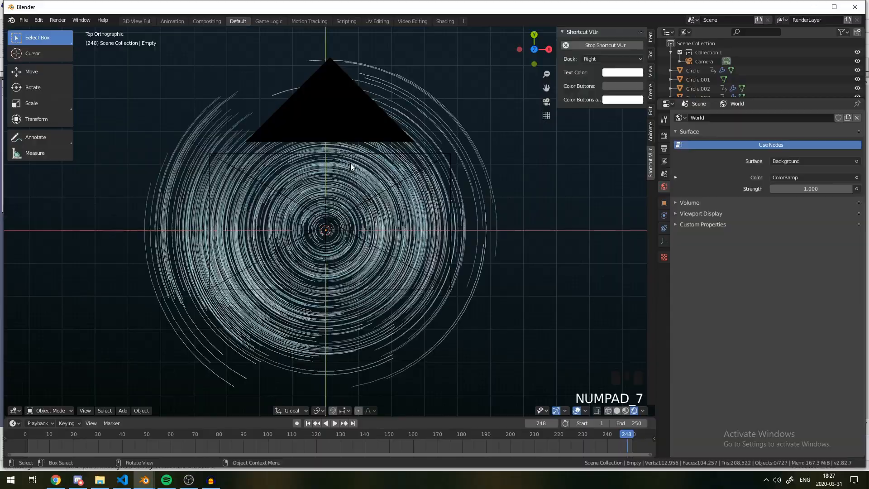
key(KP_0)
scroll(328, 170, down, 6)
scroll(354, 229, up, 6)
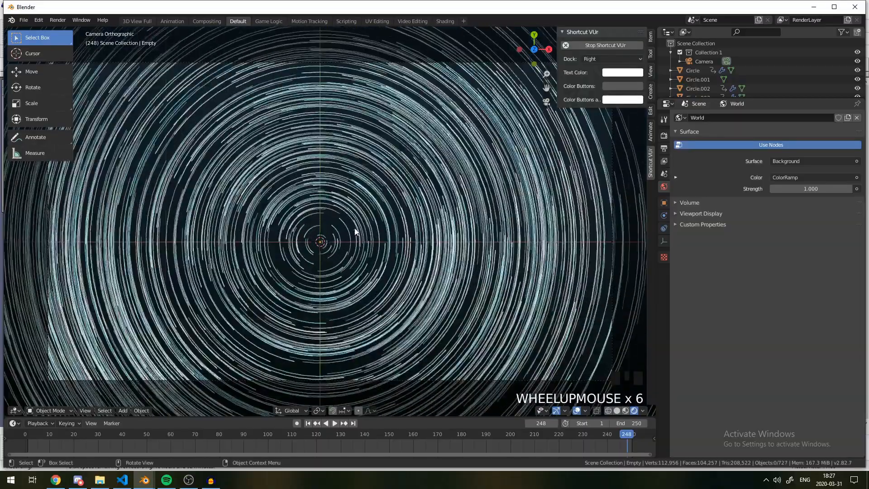
scroll(336, 203, up, 4)
scroll(300, 186, down, 5)
scroll(300, 185, up, 2)
scroll(301, 188, down, 5)
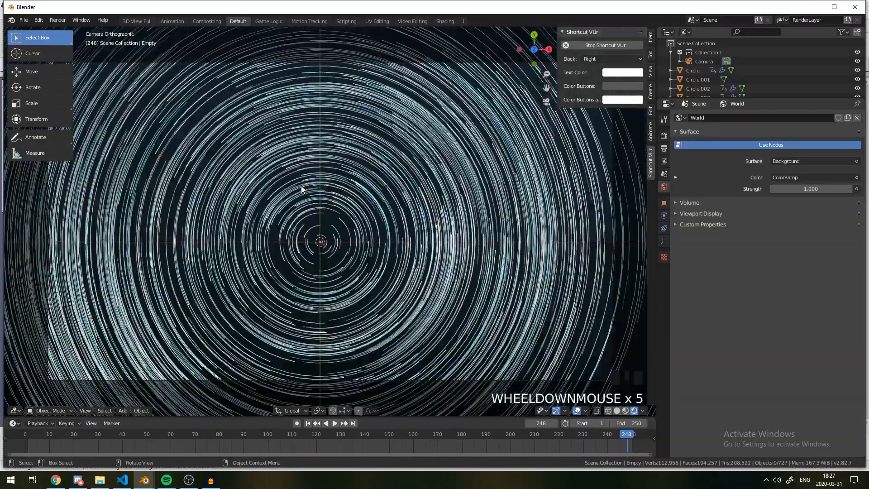
scroll(301, 186, up, 2)
scroll(301, 186, down, 3)
Play the animation through the camera to examine how the star trails grow around the central star, and stop playback.
key(space)
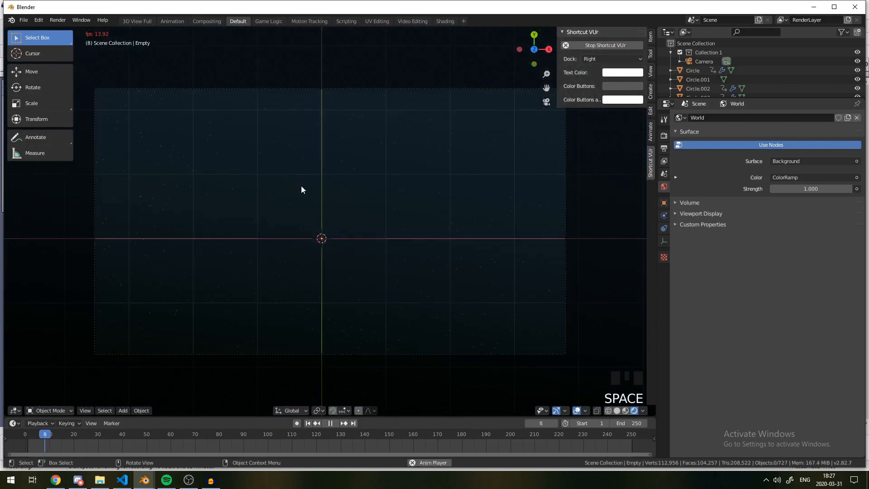
scroll(302, 186, up, 2)
scroll(301, 186, down, 3)
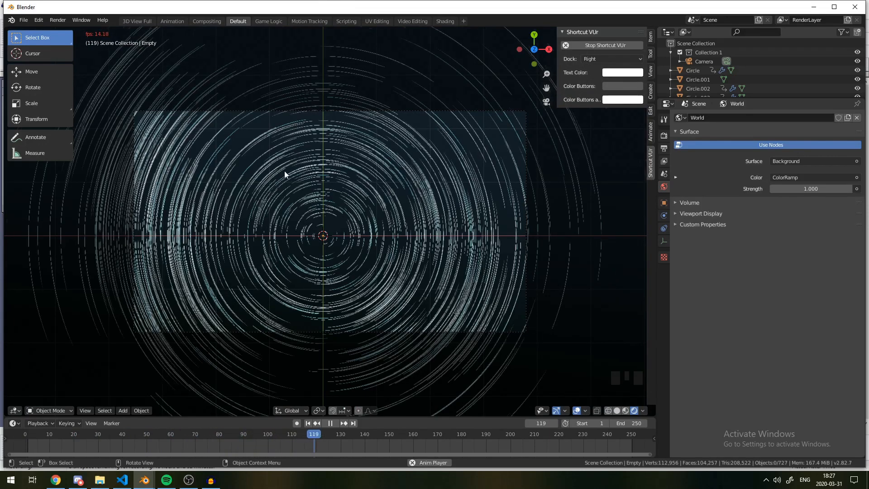
scroll(284, 170, up, 4)
scroll(358, 199, up, 7)
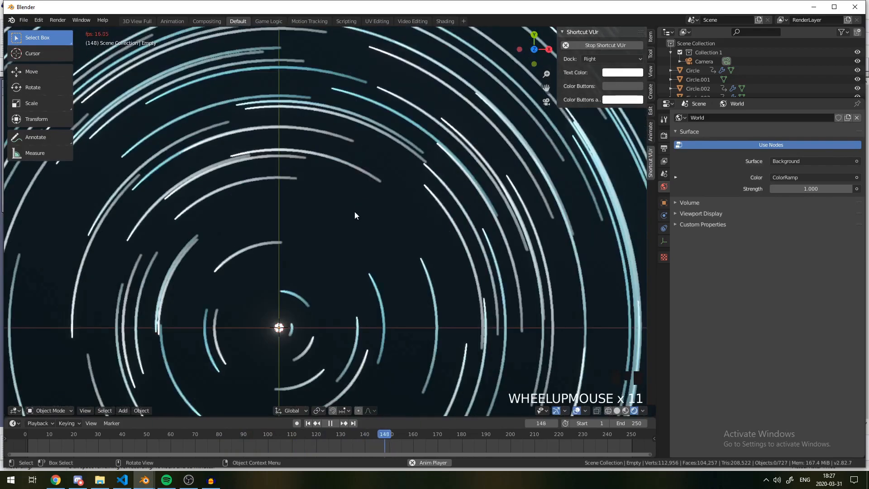
scroll(355, 224, down, 2)
scroll(355, 224, down, 7)
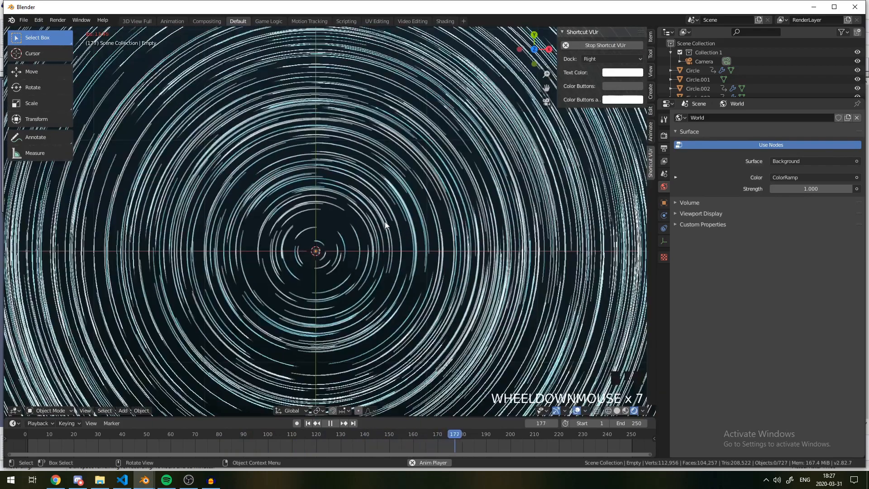
scroll(386, 223, down, 1)
scroll(427, 220, up, 2)
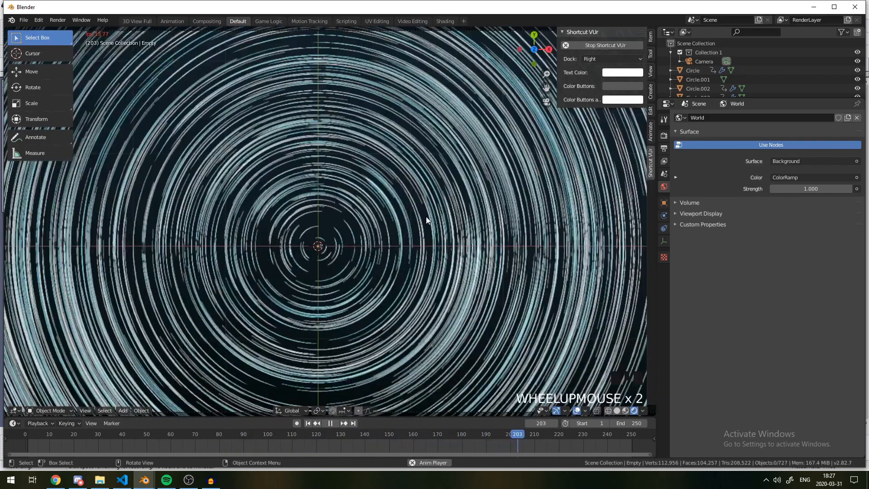
key(space)
Examine the stopped frame up close around the central star and across the whole camera frame for coverage and density.
scroll(427, 221, down, 2)
scroll(297, 303, up, 10)
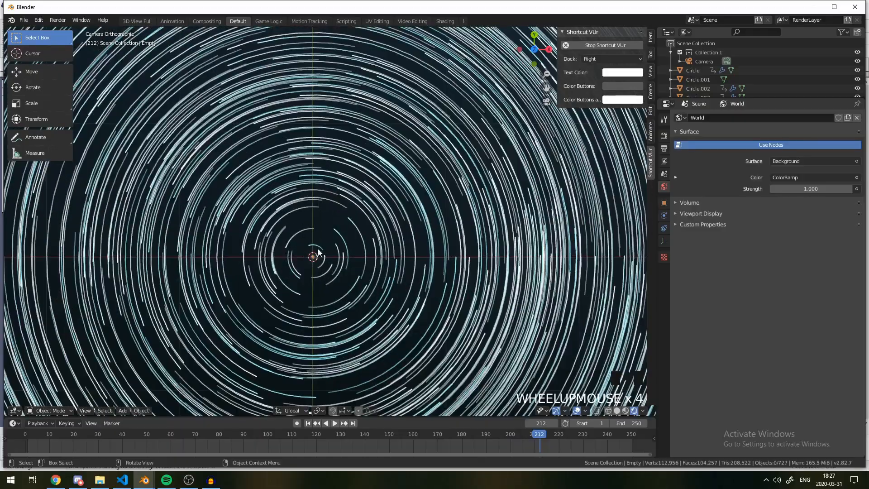
key(a)
key(a)
key(a)
scroll(347, 197, down, 9)
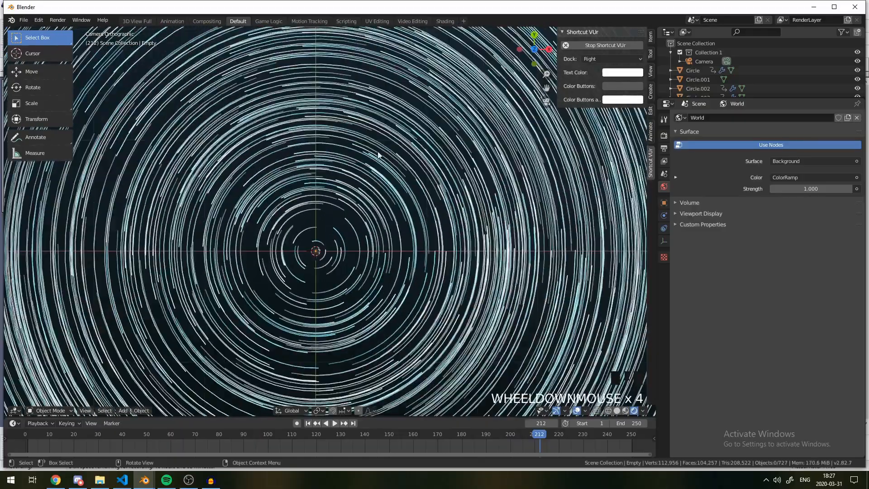
scroll(528, 233, up, 6)
key(a)
key(a)
key(a)
scroll(525, 160, down, 3)
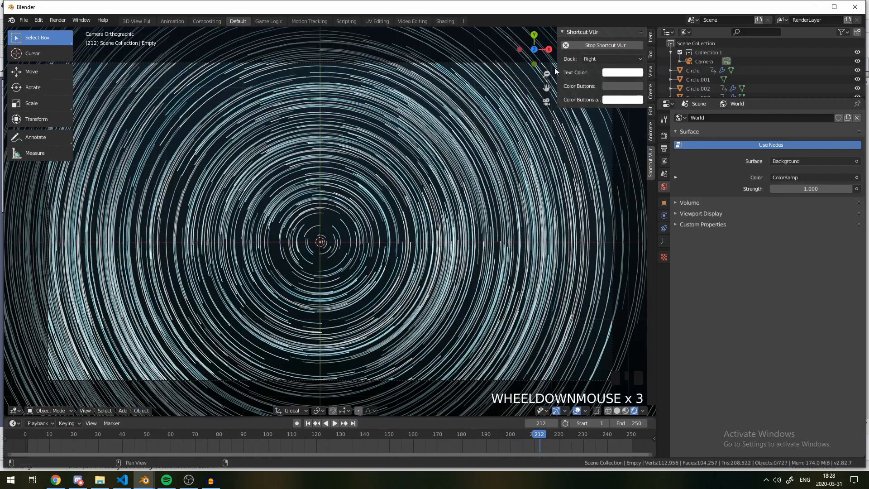
scroll(385, 224, down, 1)
key(a)
key(a)
key(a)
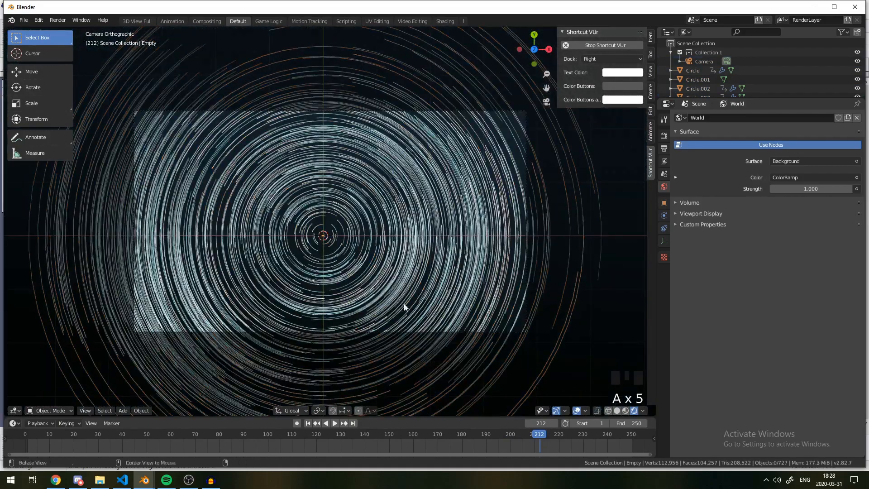
Select the whole band of star trail arcs from the right orthographic view, leaving the camera out of the selection.
middle_drag(404, 307, 429, 219)
scroll(375, 223, up, 5)
middle_drag(375, 240, 385, 222)
key(KP_3)
scroll(227, 152, down, 2)
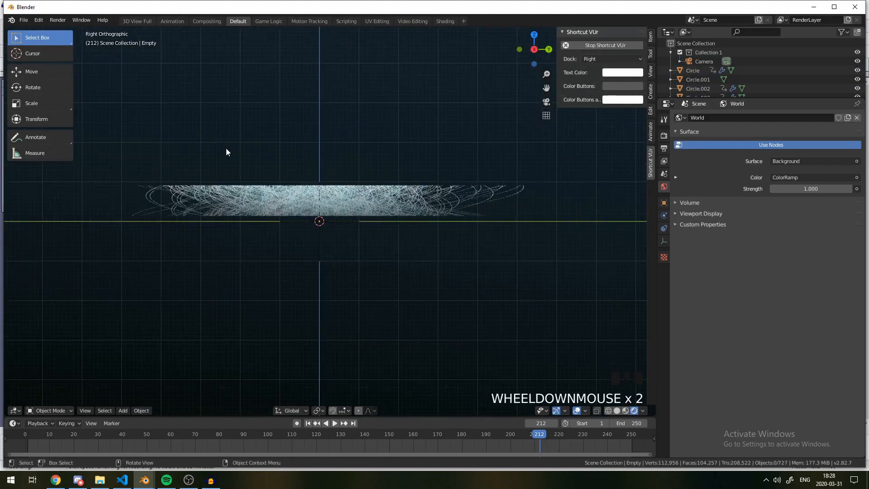
drag(138, 166, 523, 207)
scroll(327, 222, up, 5)
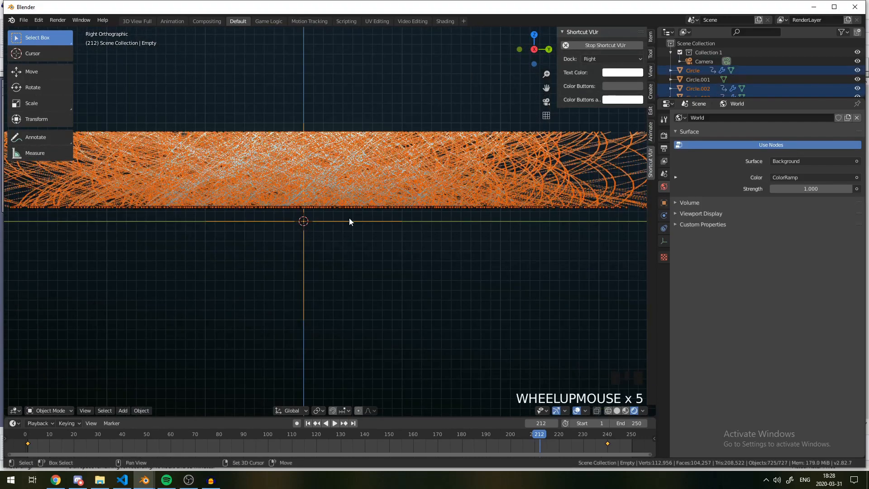
shift+click(349, 219)
shift+click(349, 219)
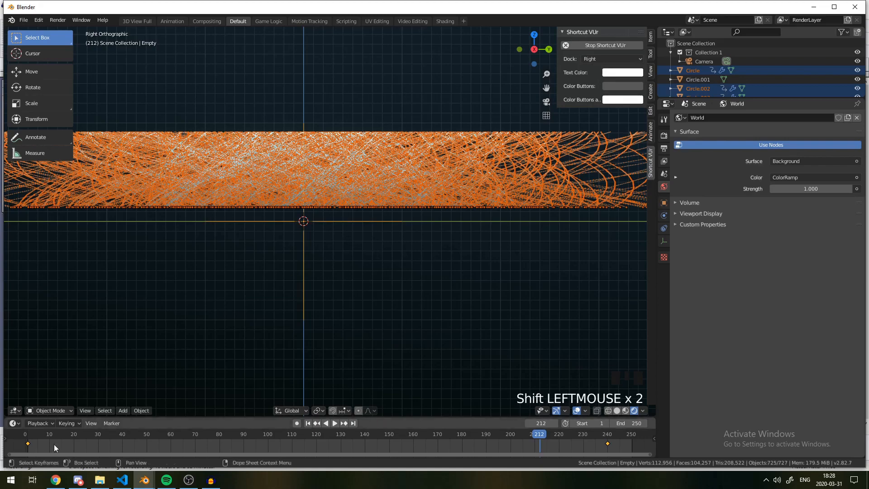
Go to frame 1 and insert a Rotation keyframe on all the selected arcs.
click(27, 436)
click(28, 436)
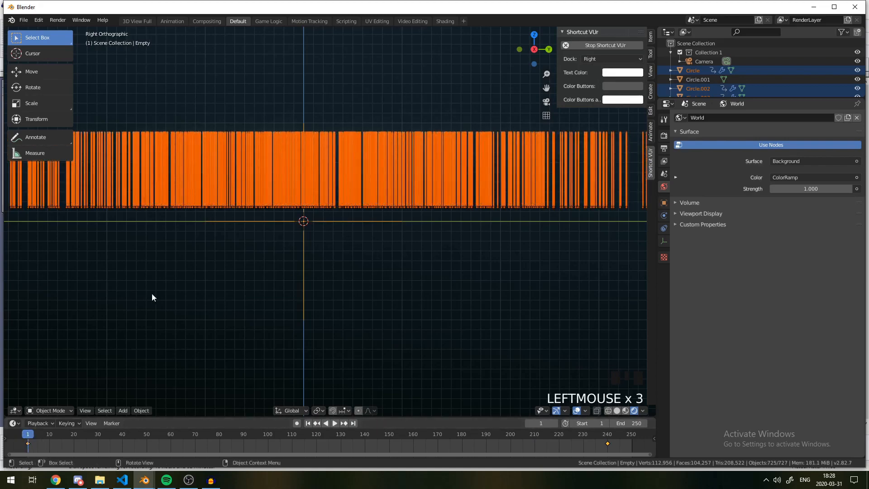
middle_drag(151, 293, 263, 193)
scroll(262, 193, down, 3)
key(i)
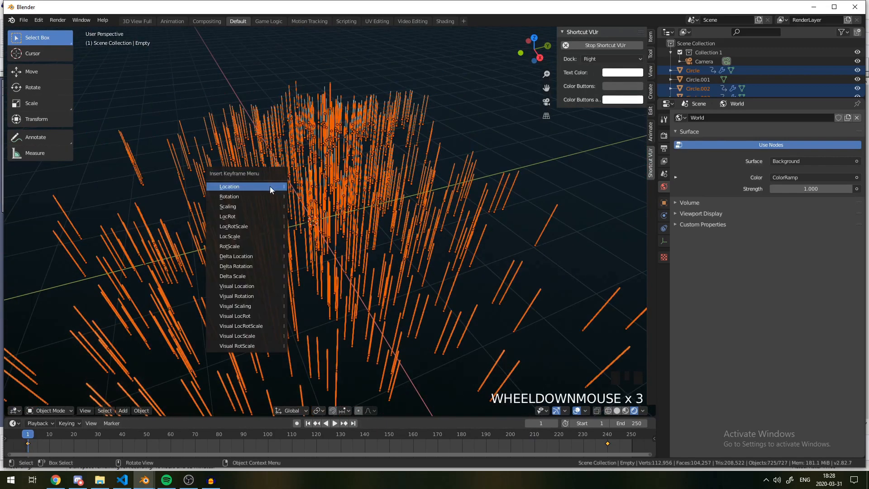
click(259, 195)
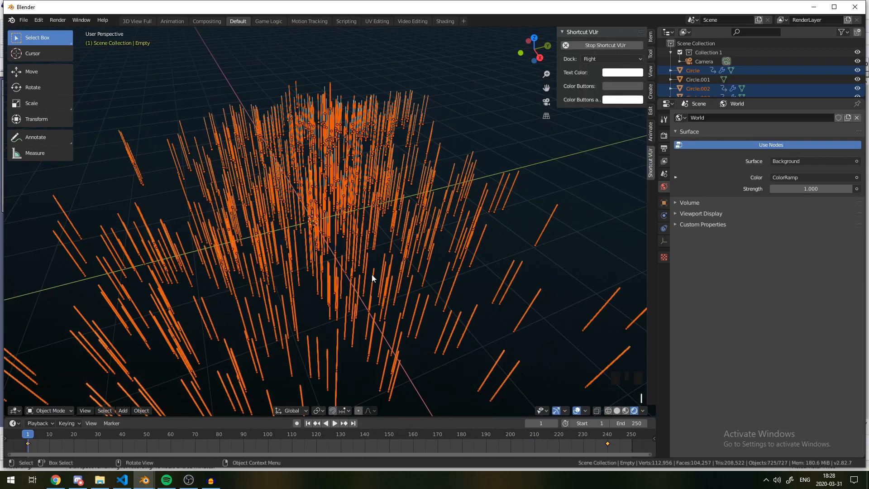
middle_drag(373, 278, 316, 263)
middle_drag(345, 299, 313, 187)
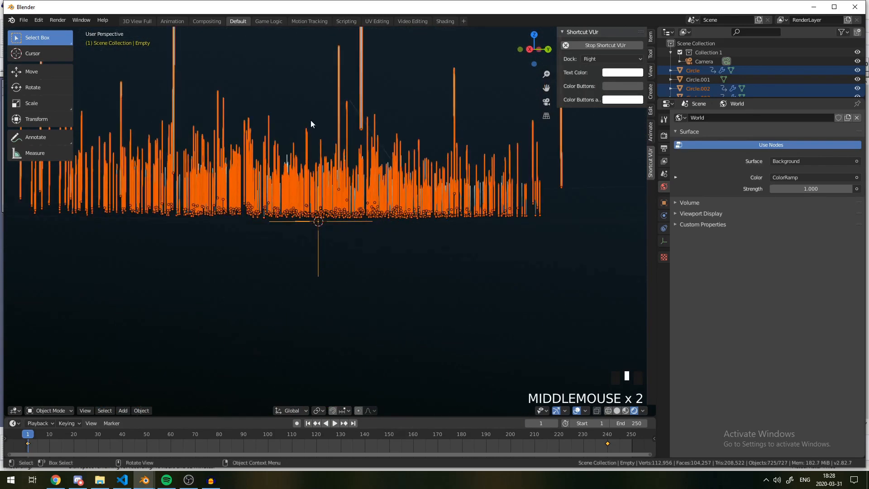
Examine the selected band of star trail arcs from several angles at frame 1.
scroll(341, 146, down, 3)
scroll(325, 77, up, 2)
middle_drag(325, 77, 361, 111)
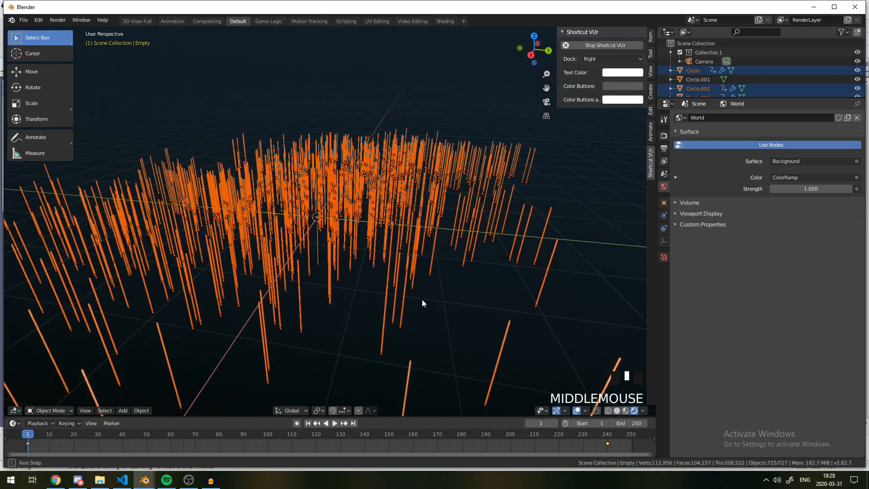
middle_drag(422, 302, 417, 198)
scroll(430, 204, down, 2)
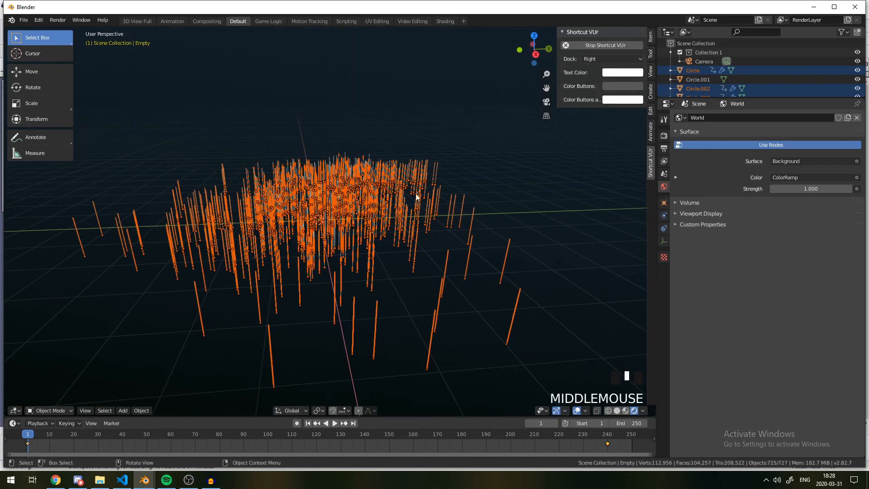
middle_drag(355, 260, 345, 207)
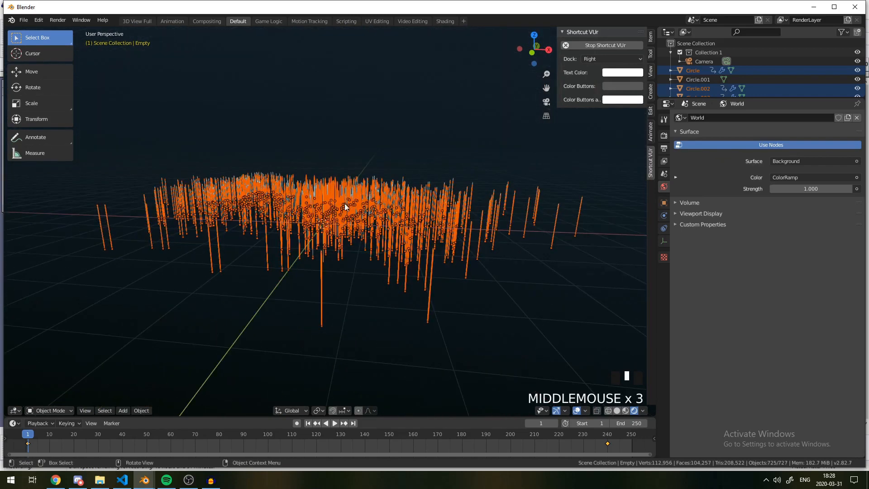
middle_drag(363, 265, 230, 210)
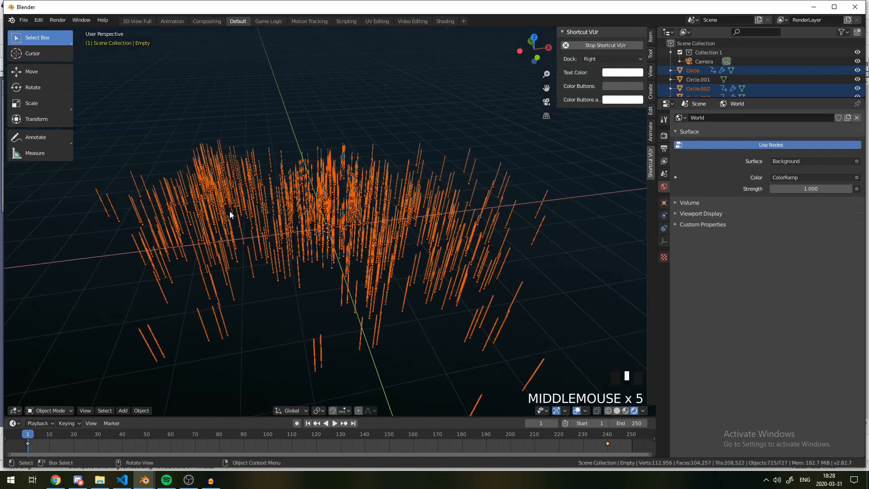
middle_drag(184, 301, 376, 278)
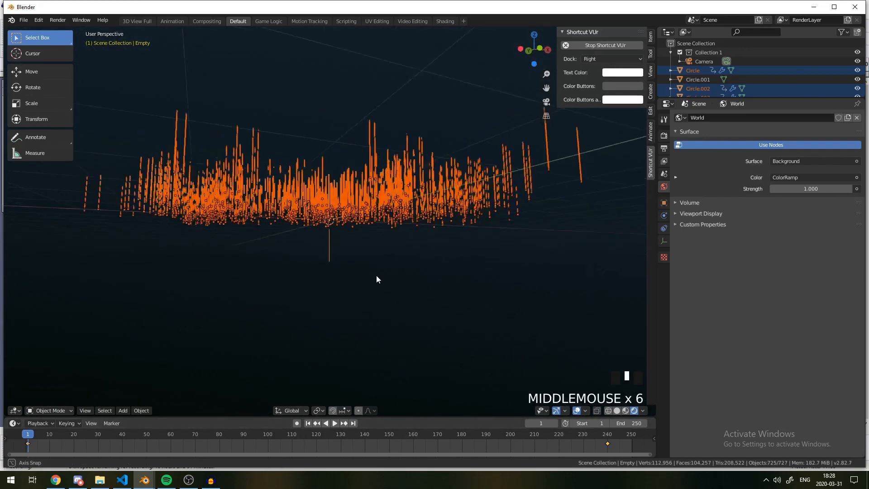
scroll(377, 273, down, 2)
middle_drag(356, 340, 352, 285)
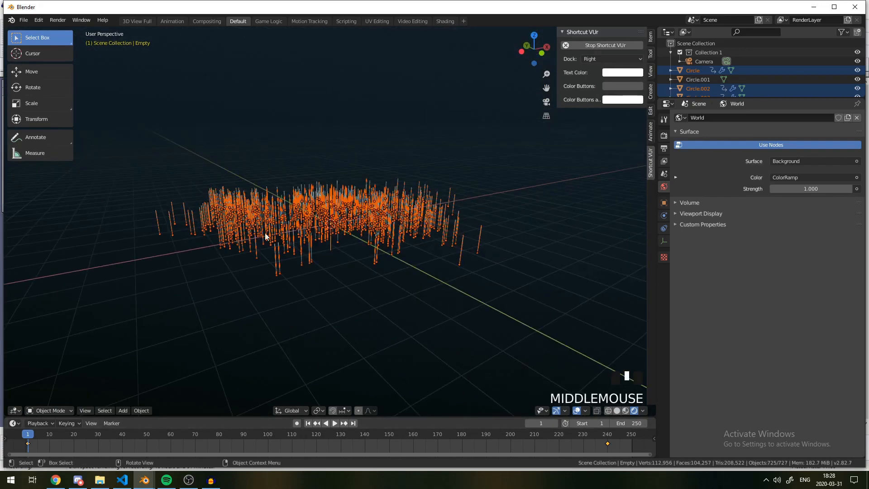
middle_drag(339, 248, 347, 284)
scroll(285, 174, down, 3)
middle_drag(285, 174, 102, 413)
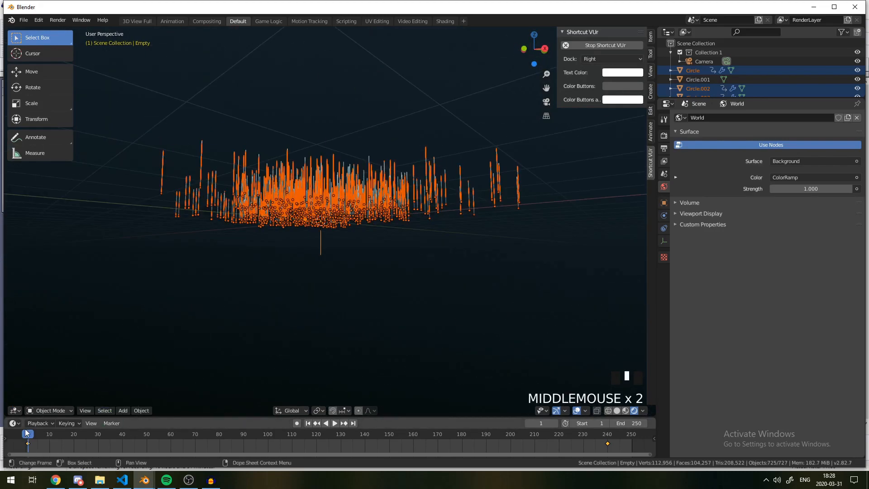
At frame 240, rotate all the selected arcs 15° about the global Z axis and keyframe their rotation.
drag(25, 429, 609, 440)
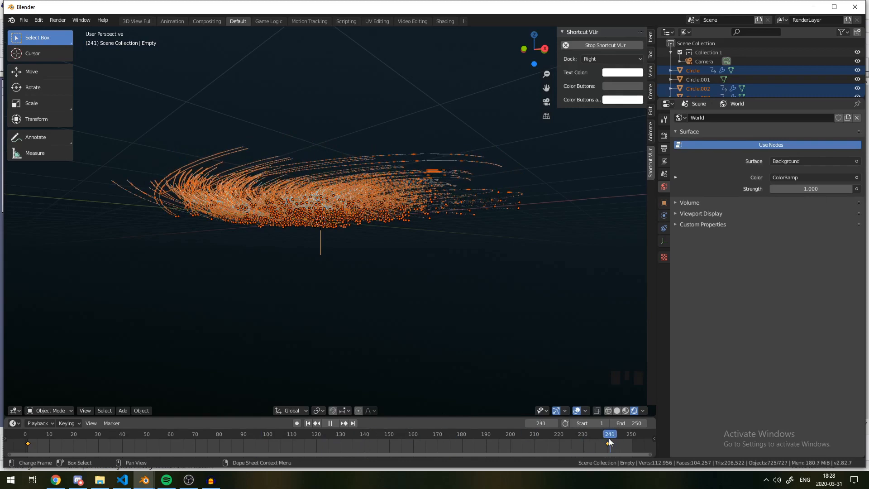
click(607, 440)
middle_drag(385, 253, 335, 299)
key(r)
key(z)
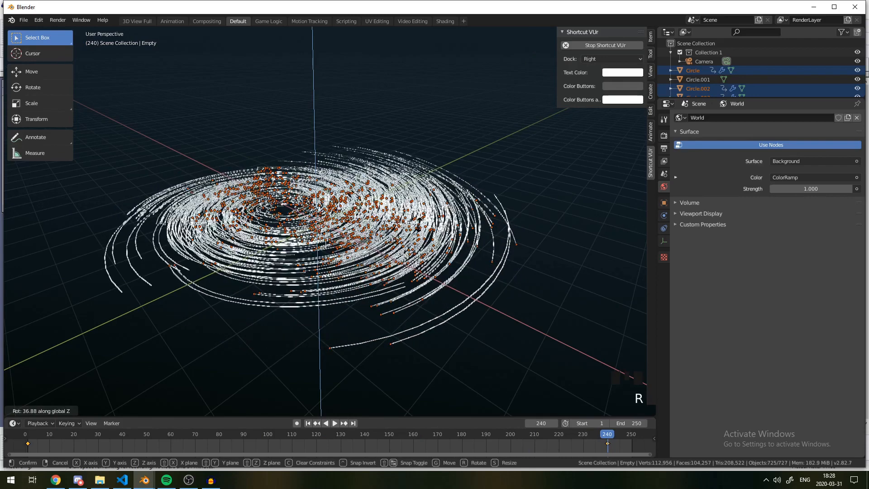
text(15)
key(Return)
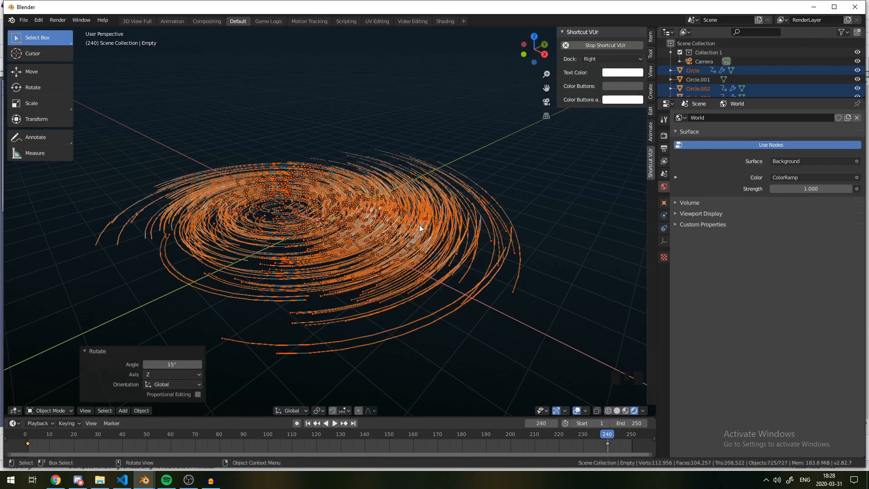
key(i)
click(403, 221)
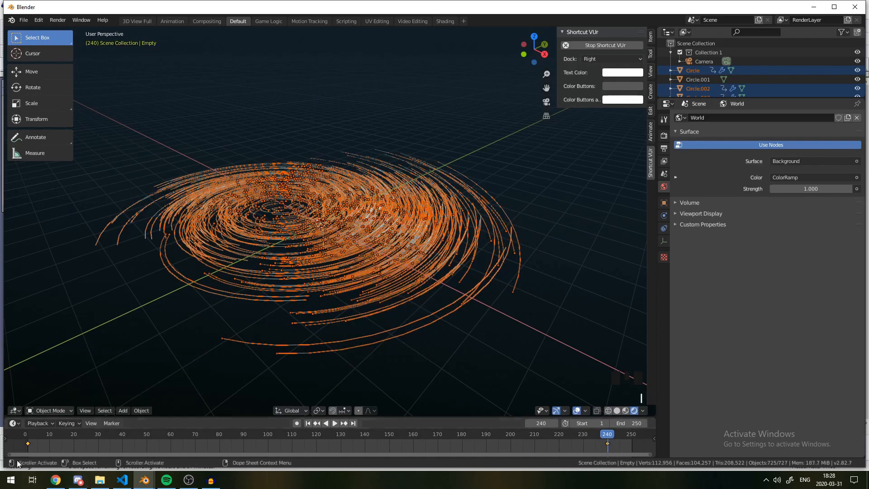
Play the animation from a perspective view with solid shading, stop it, and view the arcs through the camera.
key(space)
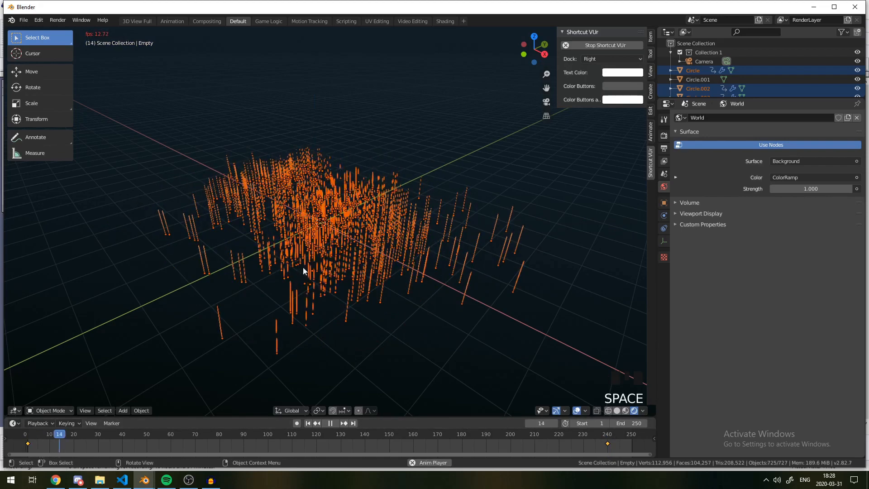
key(z)
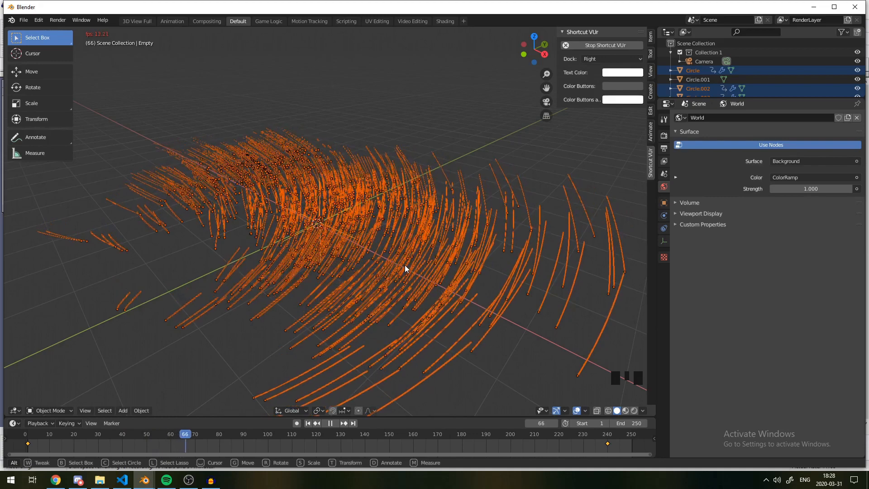
scroll(394, 262, down, 5)
key(space)
key(KP_0)
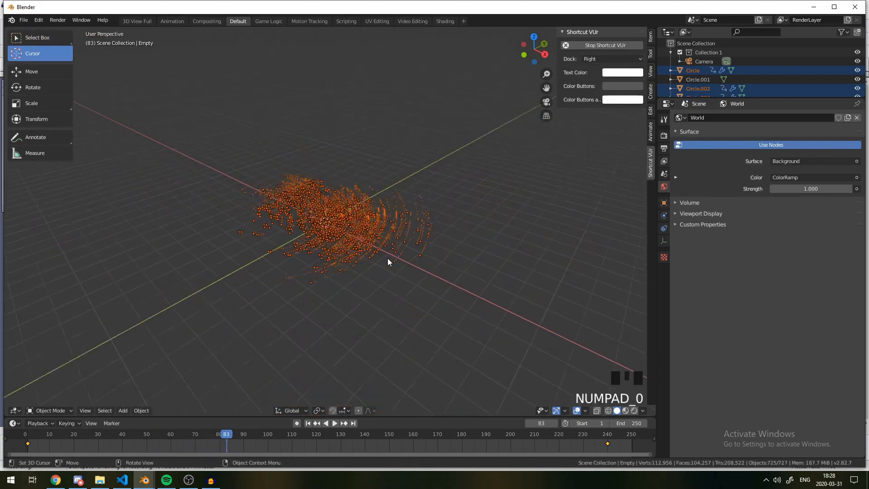
key(KP_7)
key(KP_0)
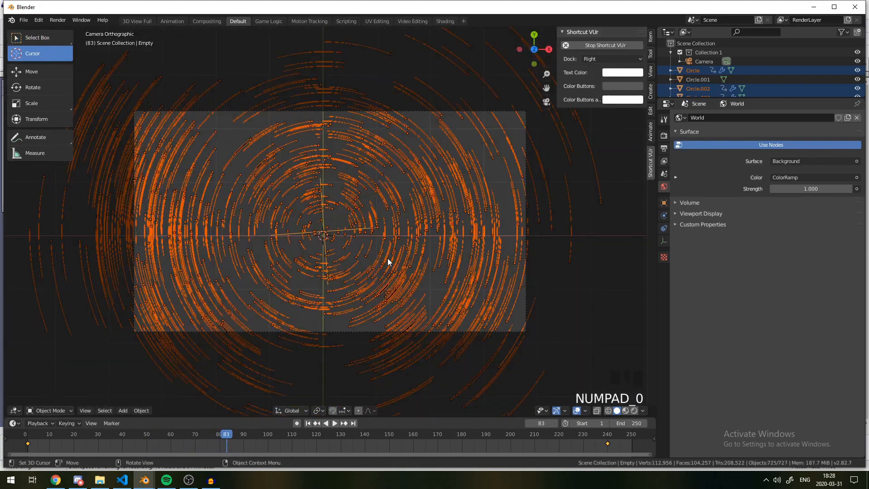
Play the animation through the camera in rendered shading and examine the trails around the central star up close.
key(z)
click(323, 166)
key(space)
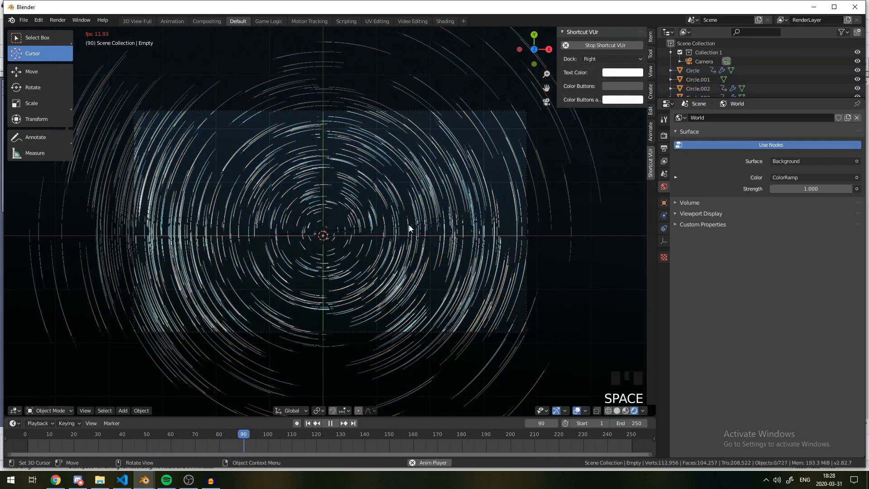
scroll(439, 260, up, 3)
scroll(341, 237, up, 5)
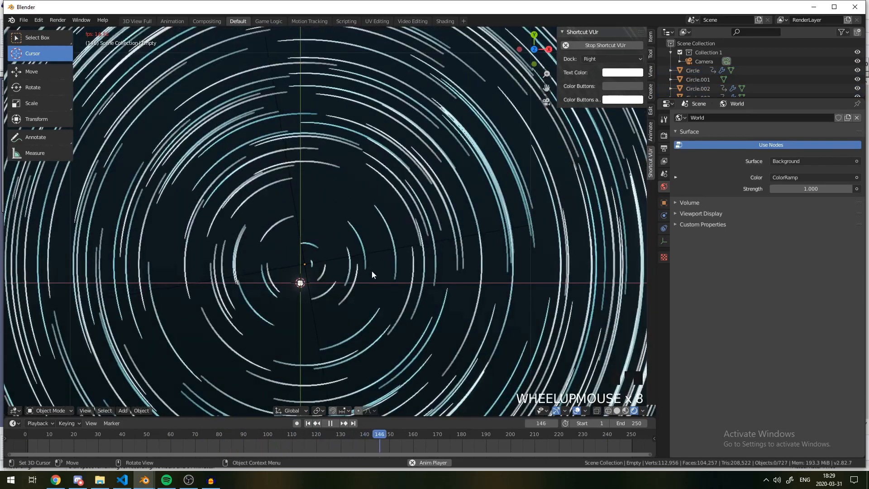
scroll(319, 259, up, 4)
Switch from the Cursor tool to Select Box and select a short arc just above the central star.
click(307, 275)
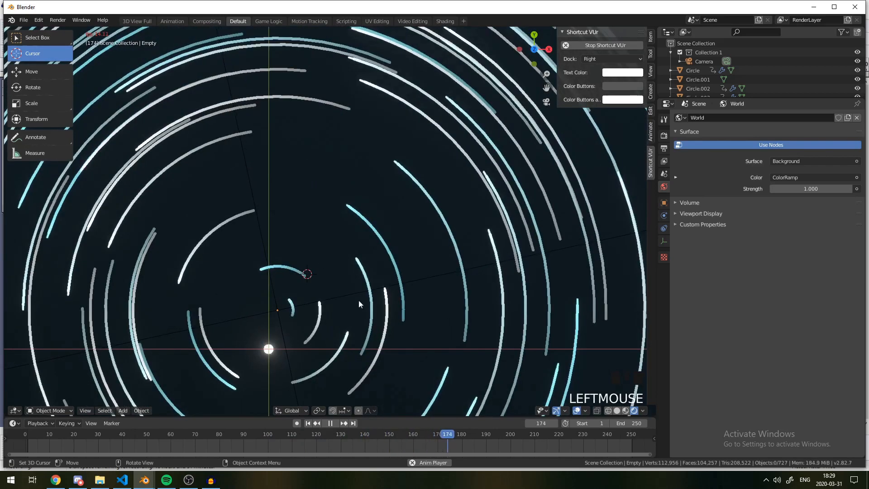
click(287, 267)
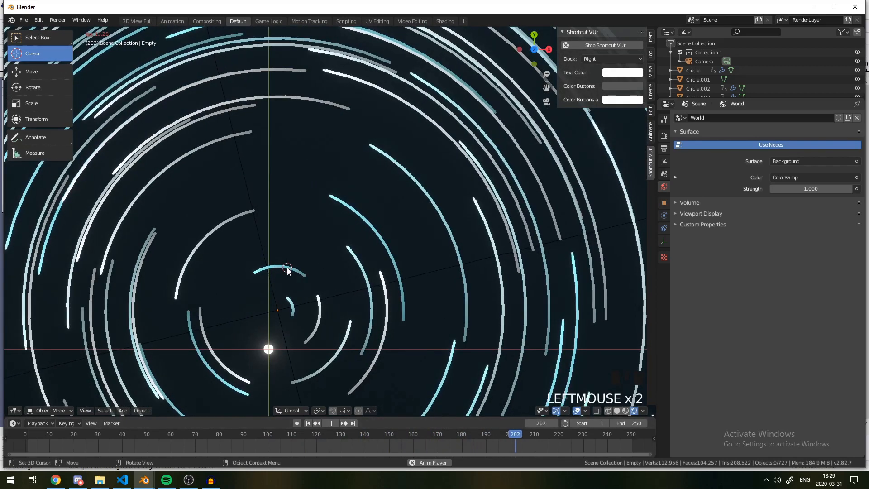
right_click(287, 270)
click(25, 36)
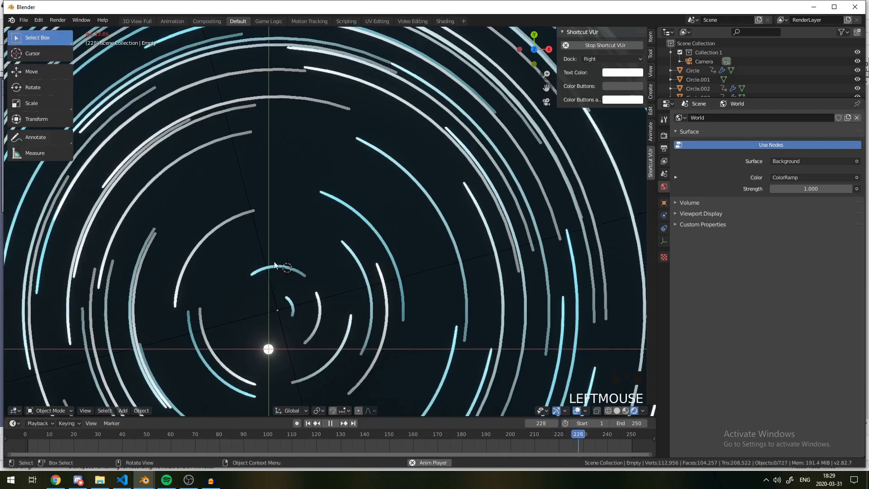
click(309, 280)
Inspect the arcs in perspective with solid shading, with playback stopped and everything deselected.
scroll(355, 314, down, 3)
mouse_move(355, 314)
middle_down()
mouse_move(381, 295)
mouse_move(388, 229)
middle_up()
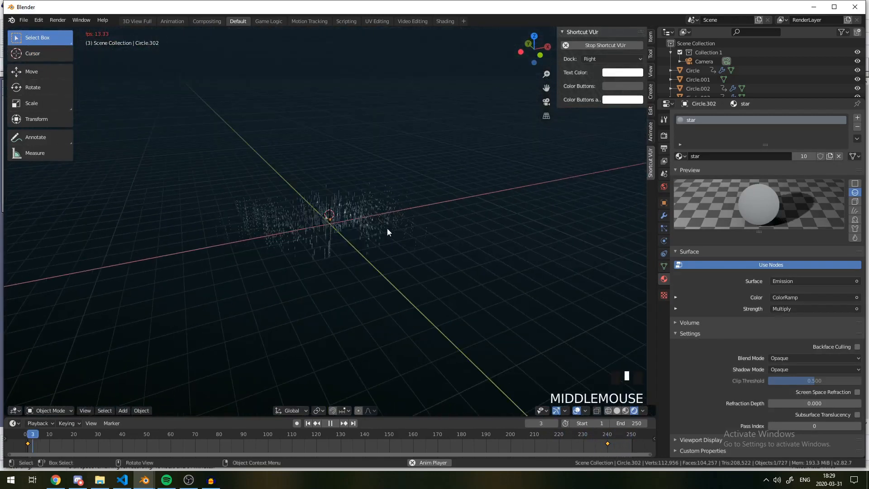
scroll(359, 220, up, 3)
key(z)
click(474, 221)
mouse_move(474, 221)
middle_down()
mouse_move(353, 265)
mouse_move(378, 272)
middle_up()
key(a)
key(a)
key(a)
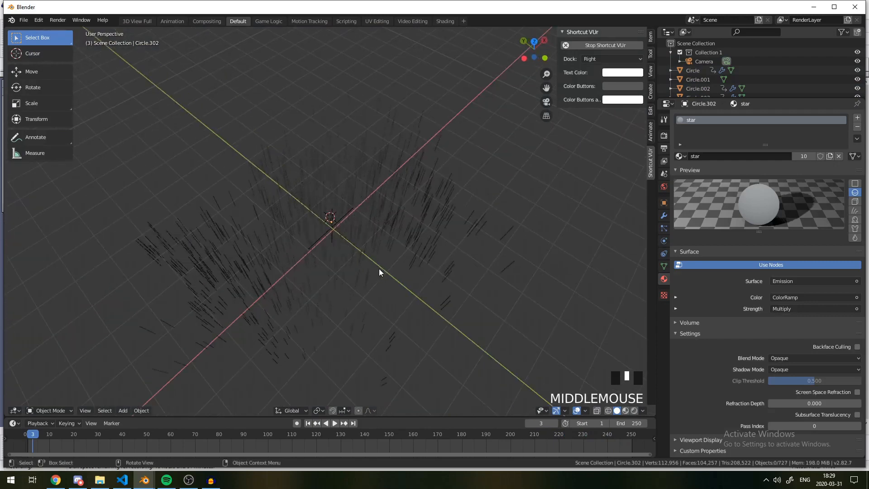
Return to the camera view in rendered shading and play the animation with nothing selected.
key(KP_7)
key(KP_0)
key(z)
click(348, 79)
key(a)
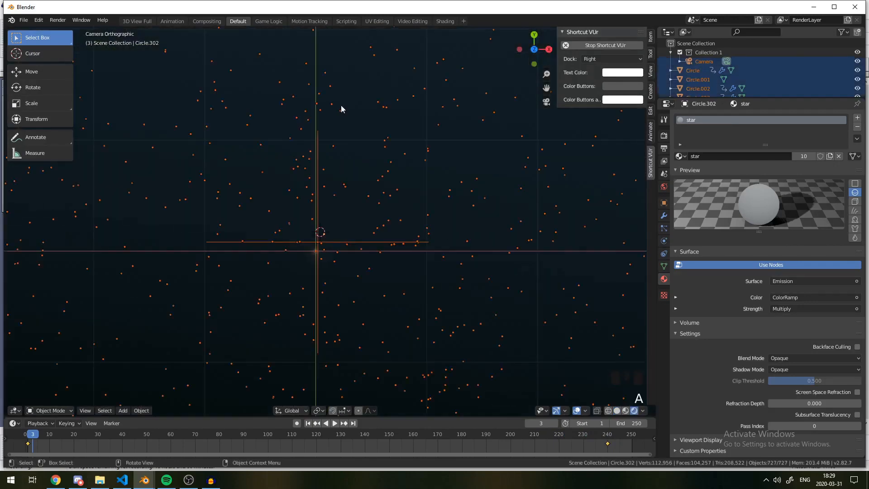
key(a)
key(space)
scroll(287, 277, up, 9)
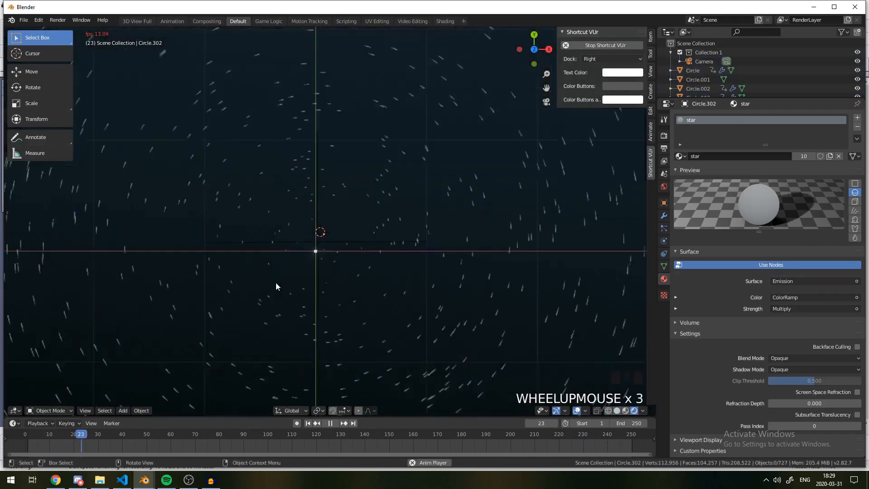
Select the central star and stop the playback.
click(287, 310)
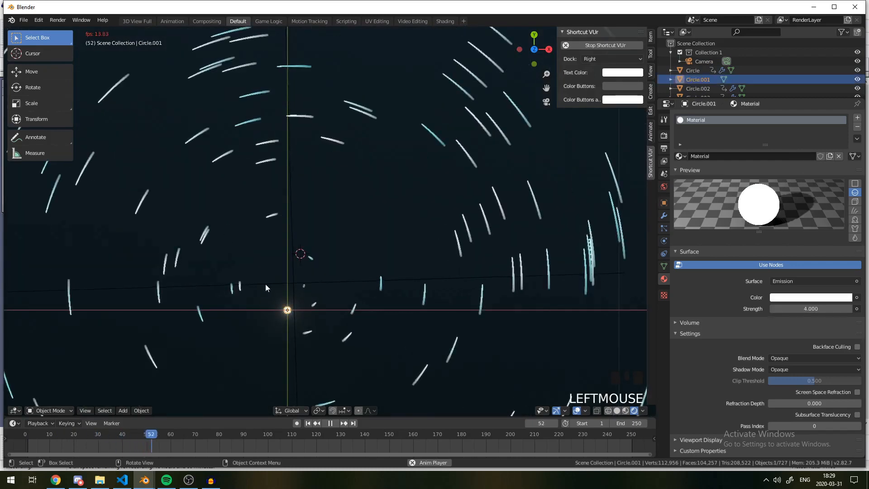
scroll(313, 355, up, 1)
scroll(313, 355, down, 4)
key(space)
key(space)
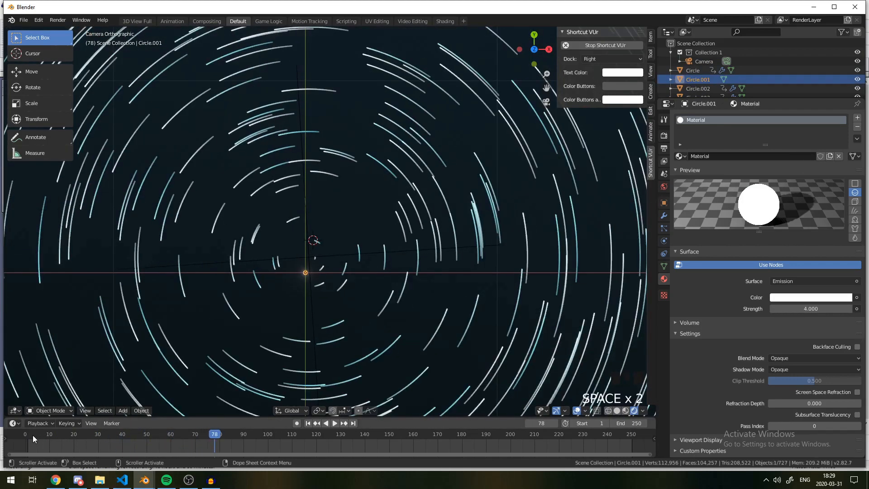
At frame 1, set the central star material's emission strength to 0.5 and insert a keyframe on it.
click(27, 437)
scroll(253, 246, down, 4)
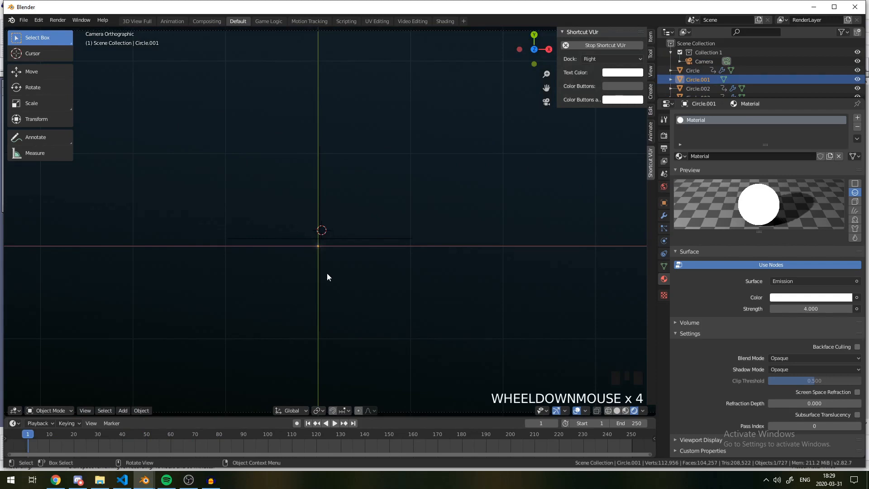
scroll(328, 277, down, 2)
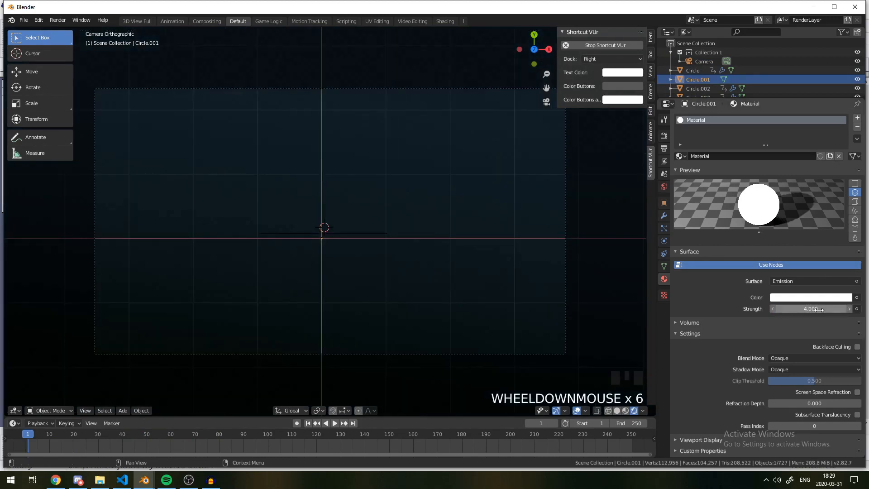
key(BackSpace)
key(BackSpace)
key(BackSpace)
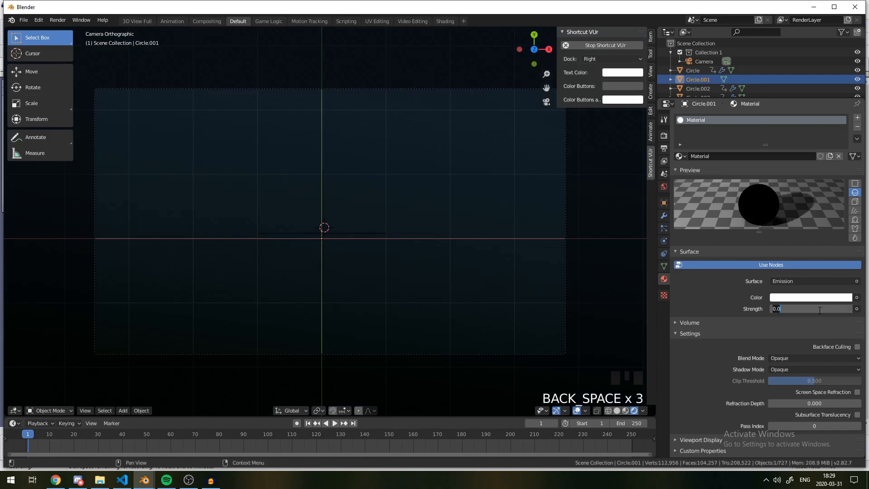
click(820, 311)
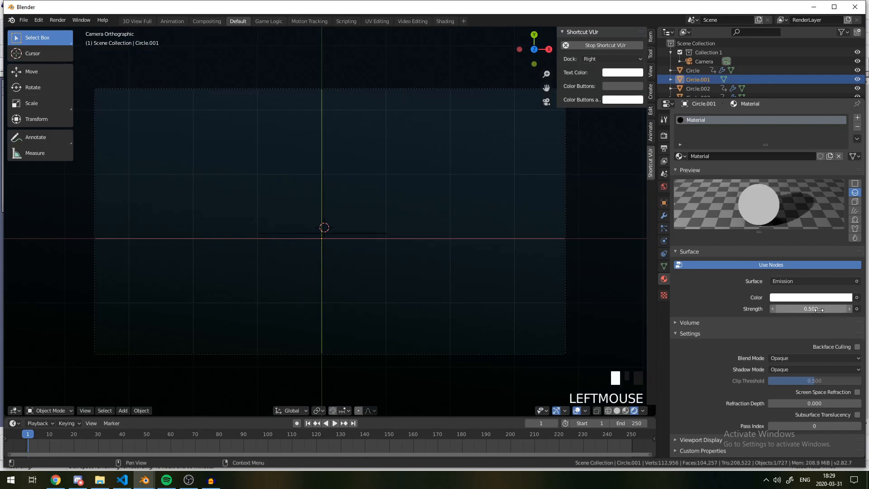
key(i)
At frame 30, set the central star's emission strength to 4 and insert a keyframe on it.
key(space)
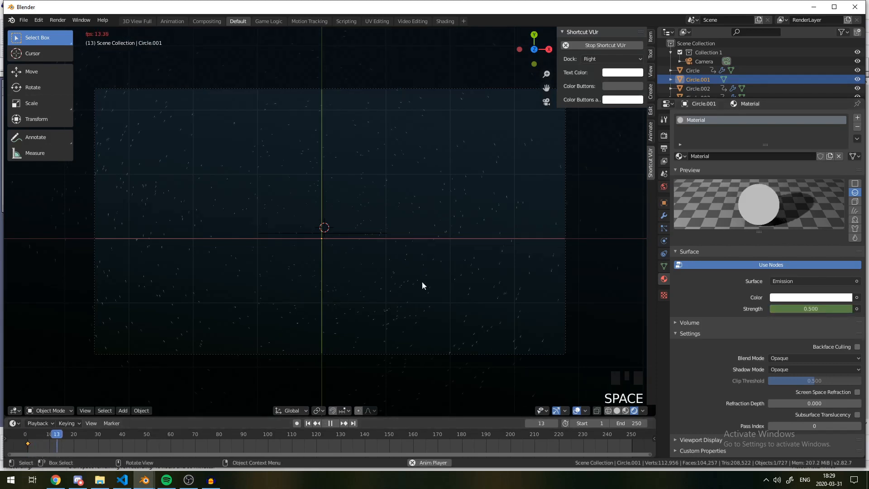
click(805, 312)
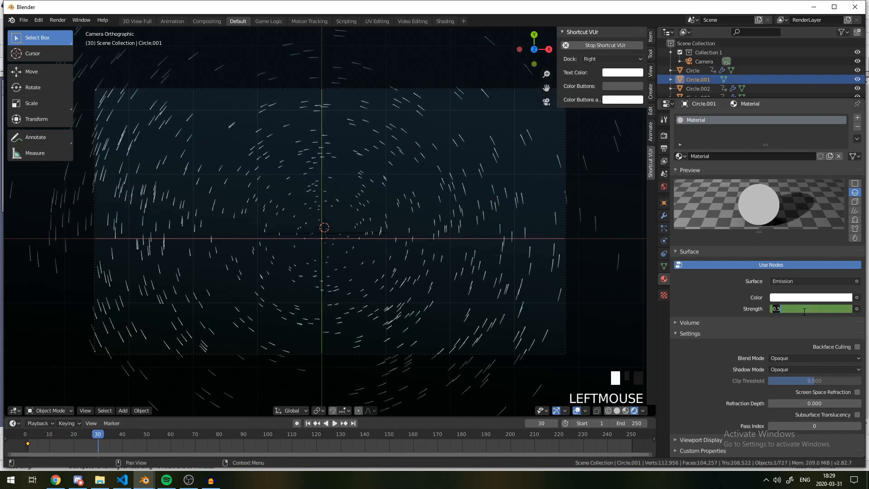
text(4)
key(Return)
key(i)
Replay the animation from near its start with nothing selected to examine the central star's brightening, and bring up the render settings.
key(space)
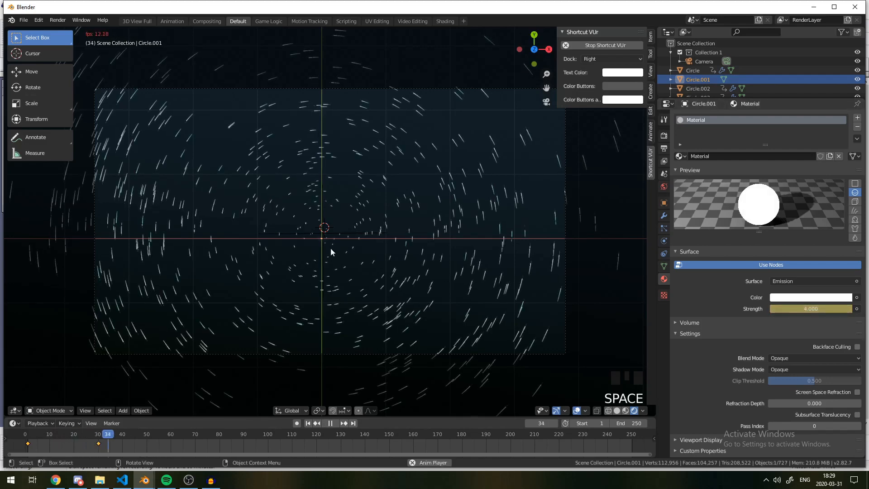
key(a)
key(a)
key(a)
click(34, 439)
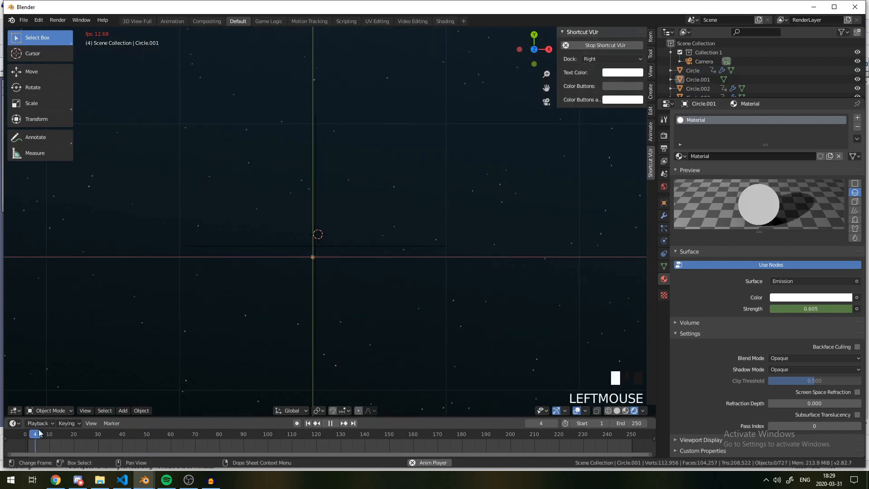
scroll(532, 271, down, 2)
click(664, 136)
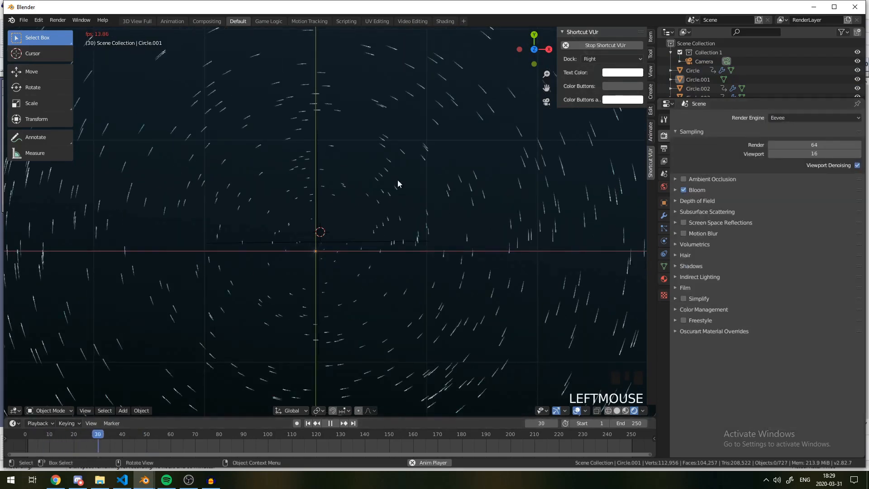
Examine the playing star trails up close and across the whole camera frame, and stop the playback at frame 165.
scroll(408, 202, up, 5)
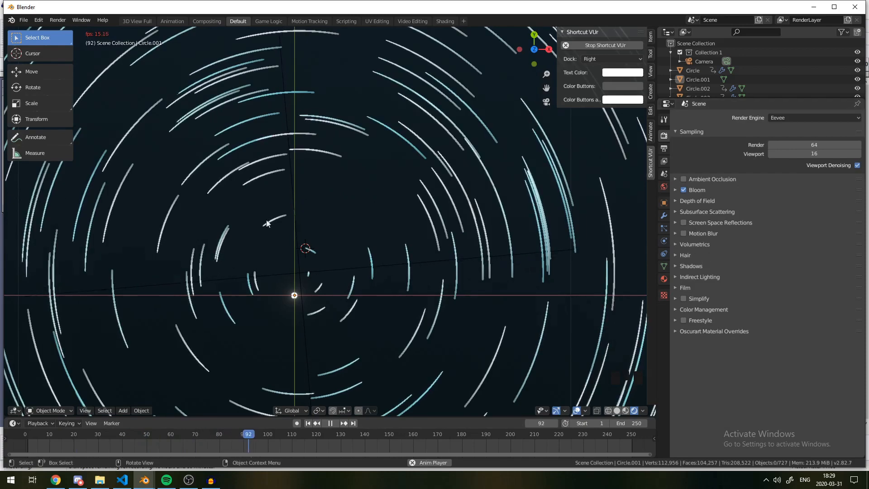
scroll(246, 174, down, 5)
scroll(339, 179, down, 4)
scroll(521, 251, up, 4)
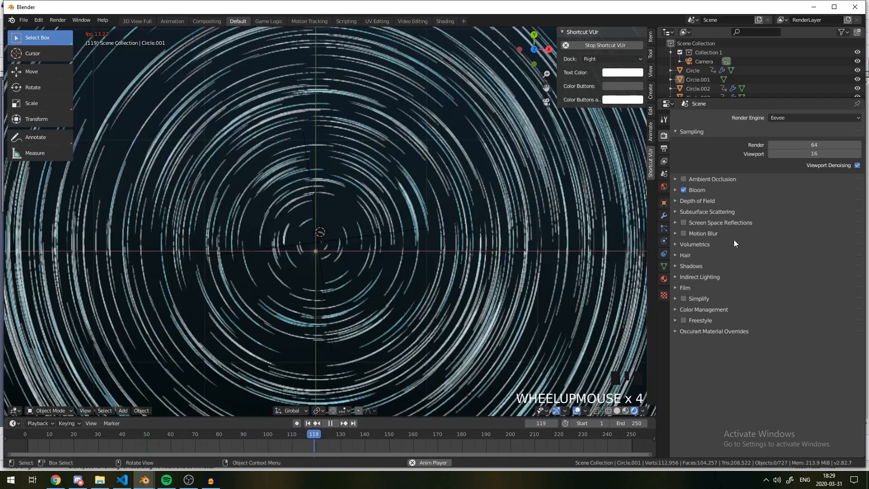
scroll(283, 235, down, 1)
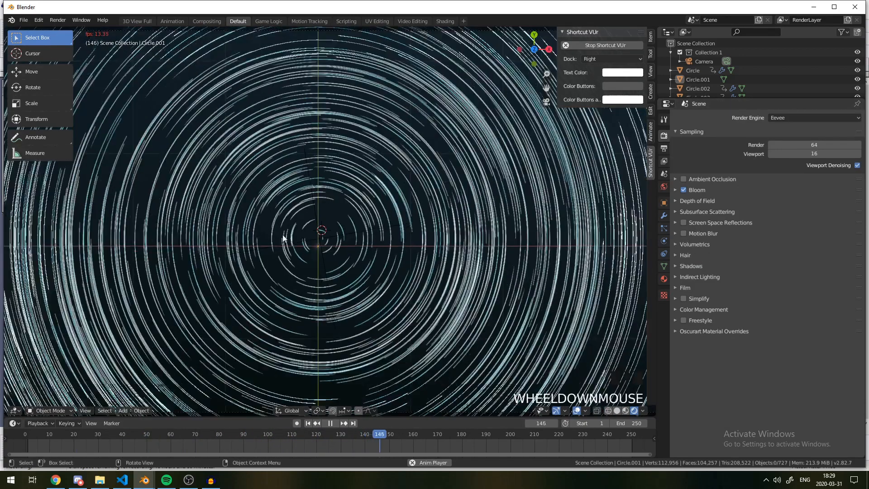
scroll(282, 235, up, 1)
scroll(317, 232, up, 3)
scroll(371, 231, down, 4)
key(space)
scroll(453, 231, up, 1)
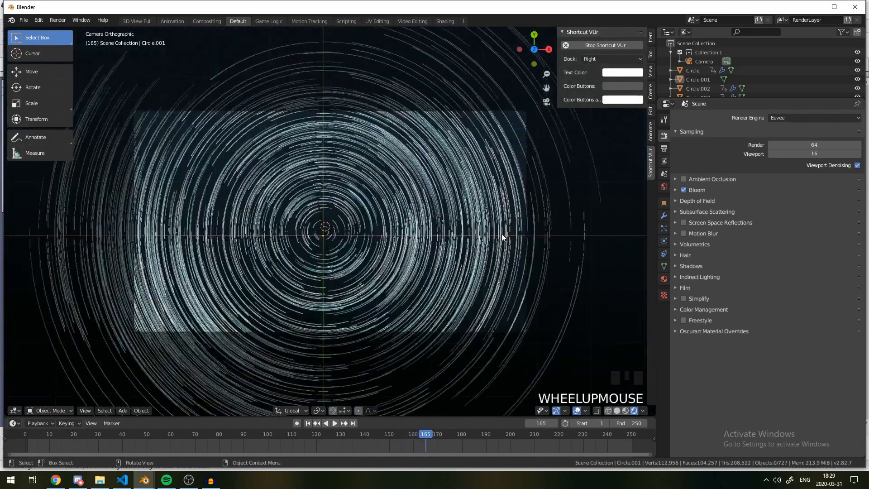
scroll(549, 241, down, 3)
scroll(565, 246, up, 2)
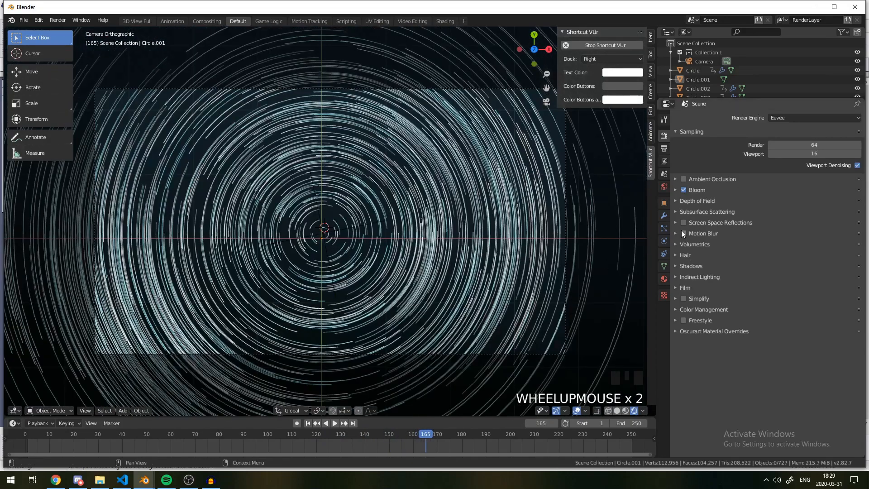
Expand the scene's color management settings and inspect the star trails up close and across the full camera frame.
click(686, 308)
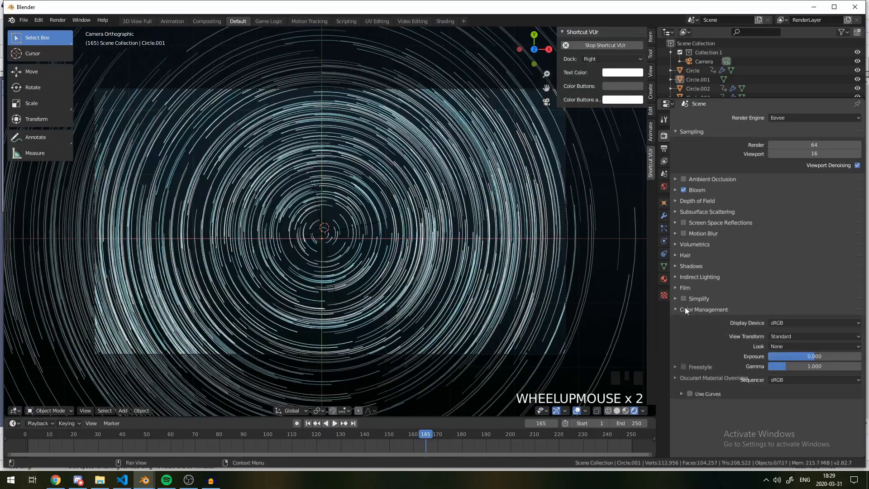
scroll(420, 271, down, 2)
scroll(348, 301, up, 6)
scroll(355, 289, up, 2)
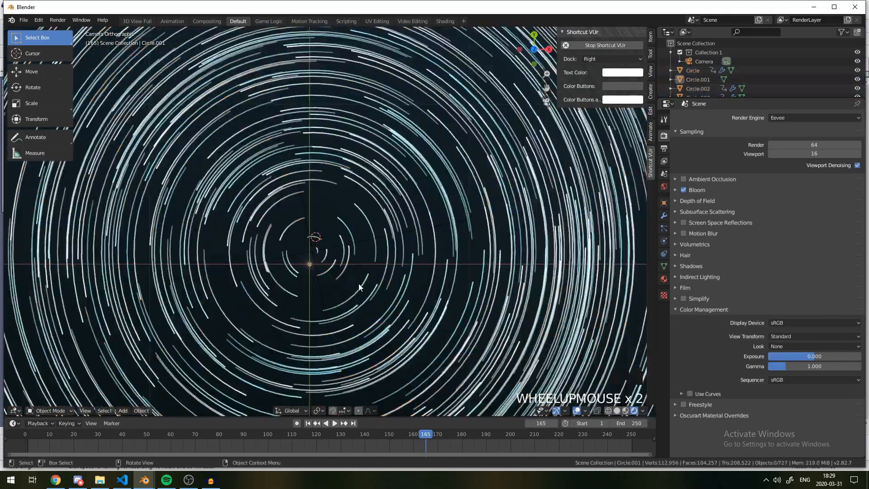
scroll(359, 283, down, 5)
scroll(772, 346, up, 1)
click(806, 322)
click(799, 320)
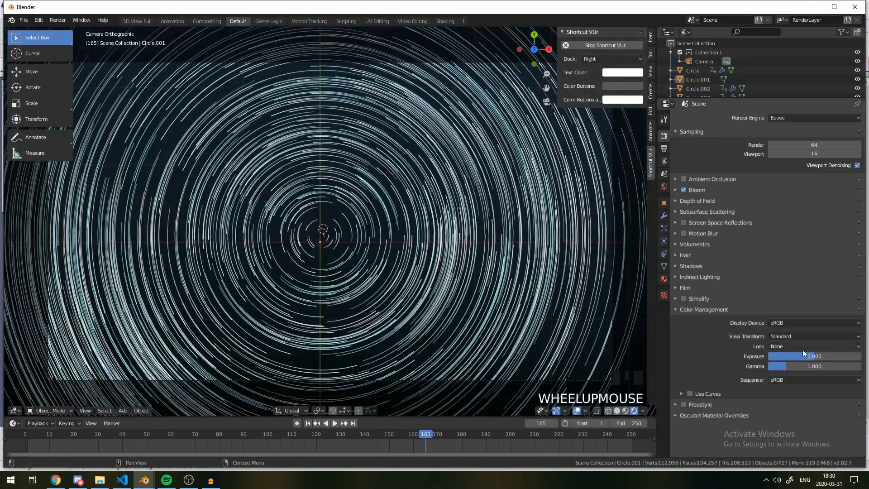
scroll(327, 272, down, 3)
scroll(349, 287, up, 1)
scroll(349, 287, down, 5)
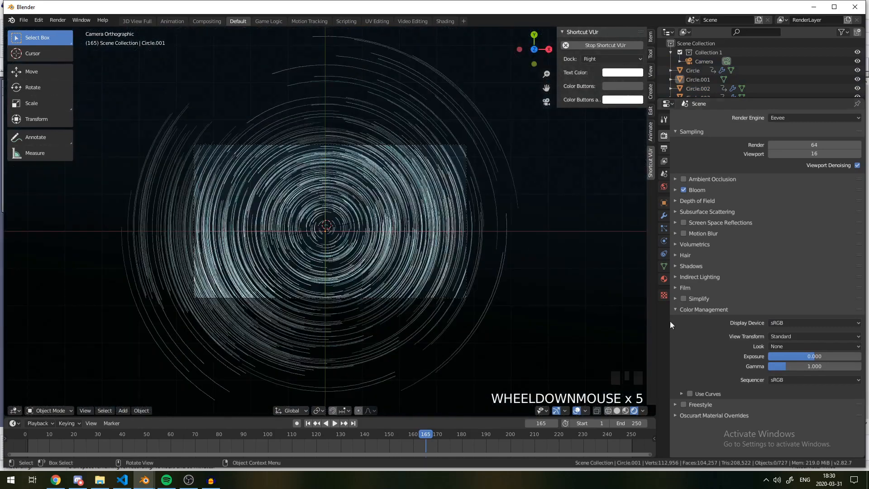
Try the Medium High Contrast look in color management, settle on High Contrast, and leave nothing selected.
click(784, 345)
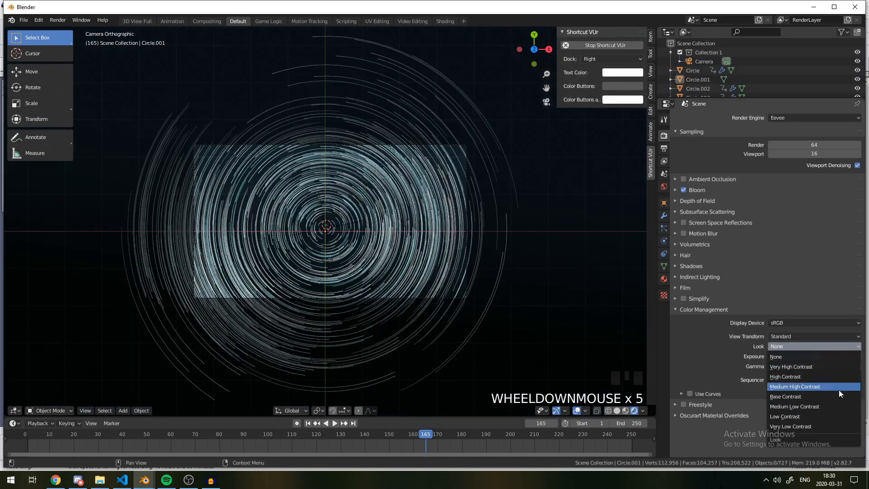
click(807, 387)
scroll(416, 267, up, 4)
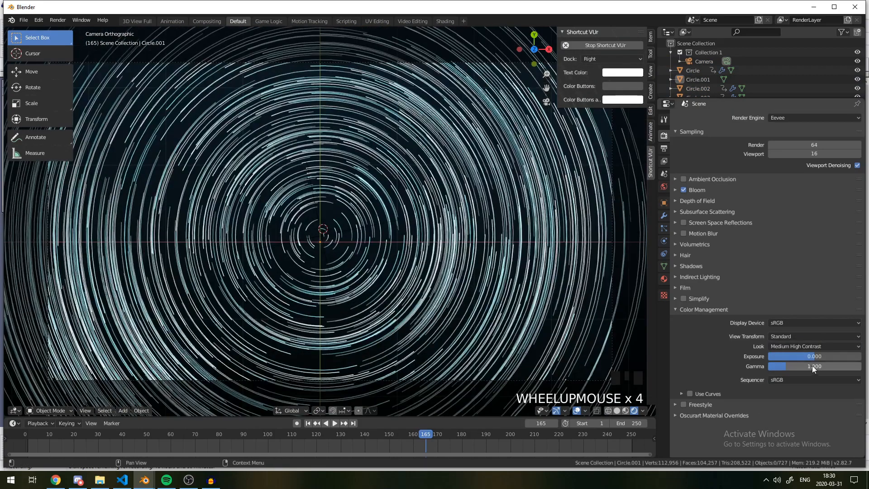
click(808, 346)
click(790, 378)
scroll(408, 242, down, 2)
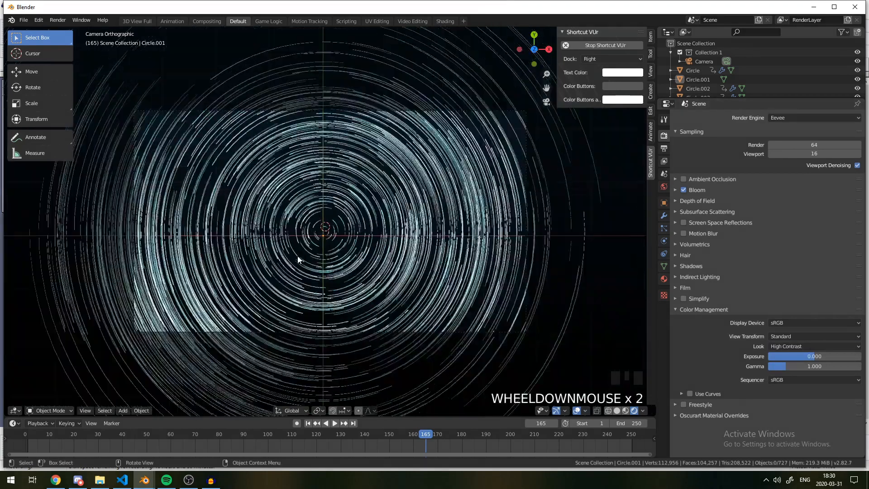
key(a)
key(a)
key(a)
scroll(308, 265, up, 3)
scroll(307, 266, down, 2)
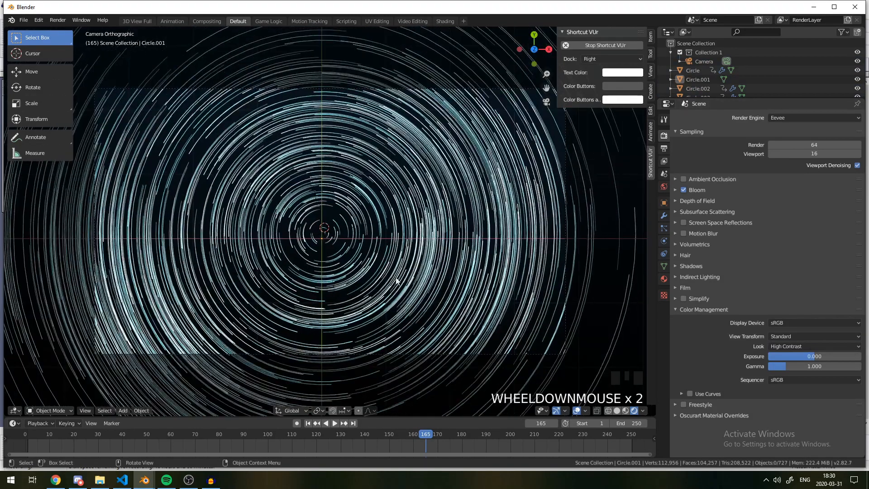
Play the animation from frame 48 to check the contrast on the shorter trails, and stop at frame 72.
click(143, 436)
scroll(415, 193, up, 3)
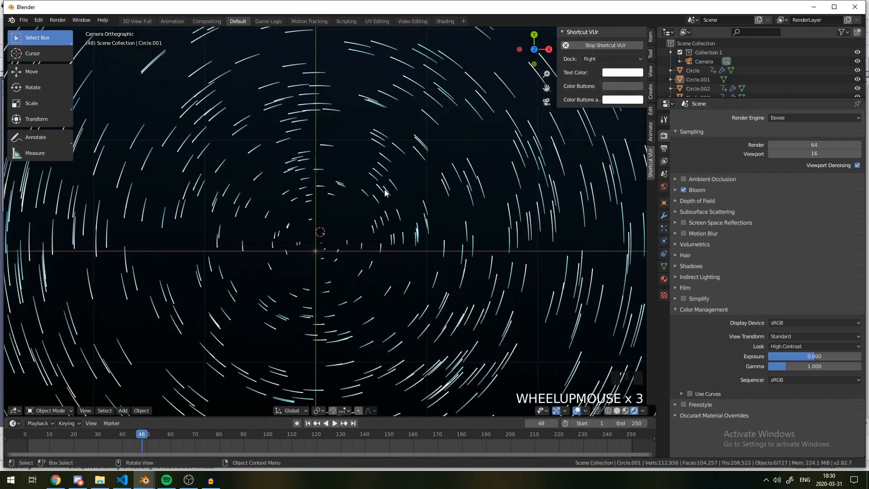
key(space)
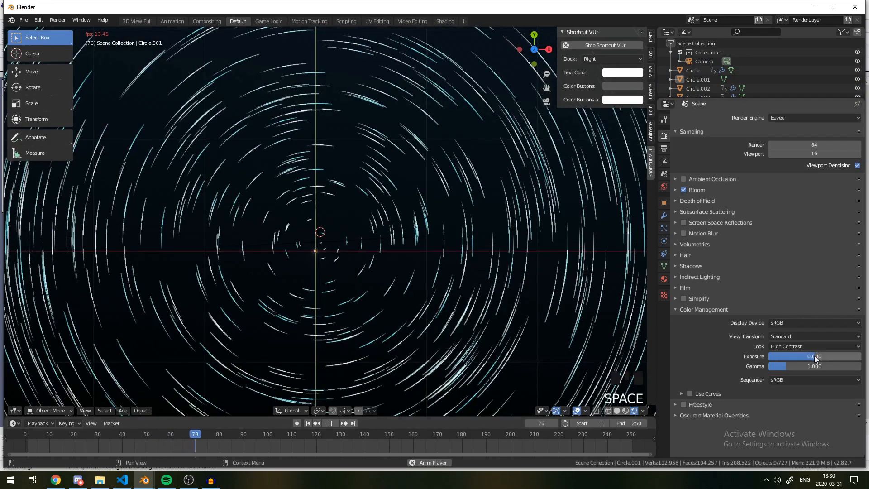
key(space)
Set the color management gamma to 1.264 and leave all objects deselected.
mouse_move(781, 372)
mouse_down()
mouse_move(795, 373)
mouse_move(782, 366)
mouse_up()
scroll(372, 281, down, 3)
key(a)
key(a)
key(a)
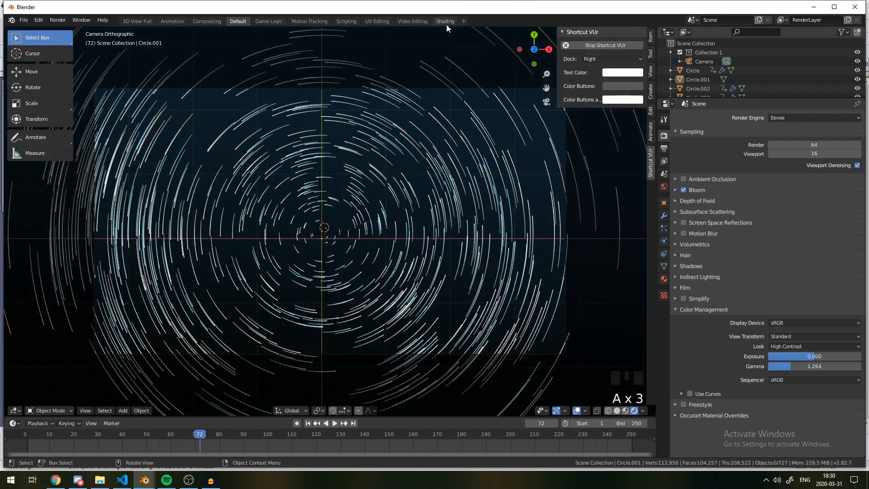
Enable compositing nodes for the scene and insert a Glare node between the Render Layers and Composite nodes.
click(208, 20)
click(122, 275)
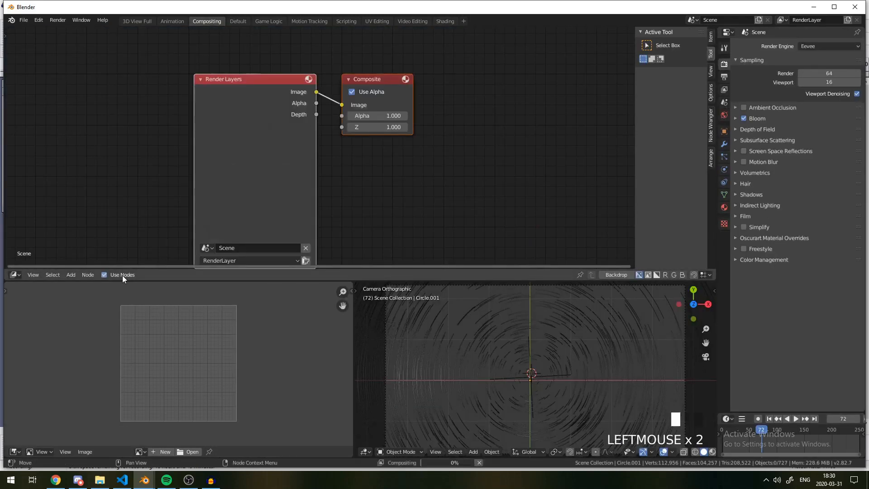
key(shift+a)
click(429, 166)
text(glar)
key(Return)
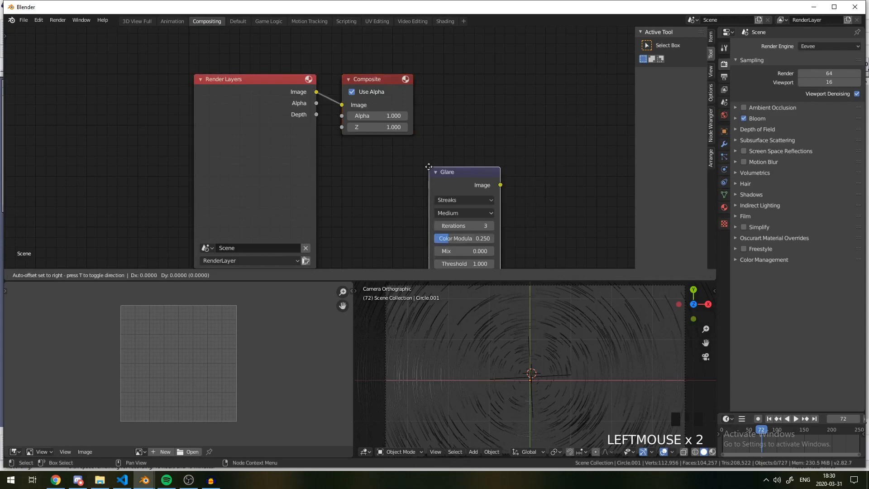
click(422, 134)
Set the Glare node's type to Fog Glow, render frame 72, and return to the compositing workspace.
click(399, 102)
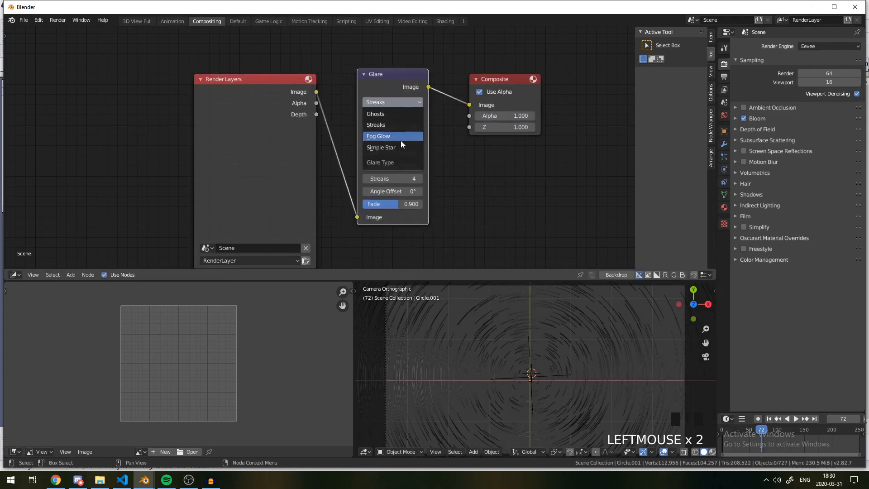
click(397, 137)
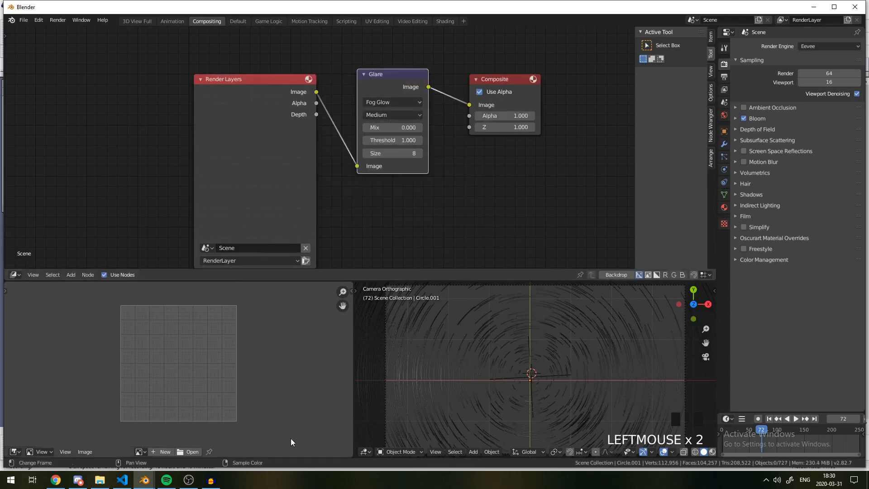
scroll(219, 377, down, 3)
key(F12)
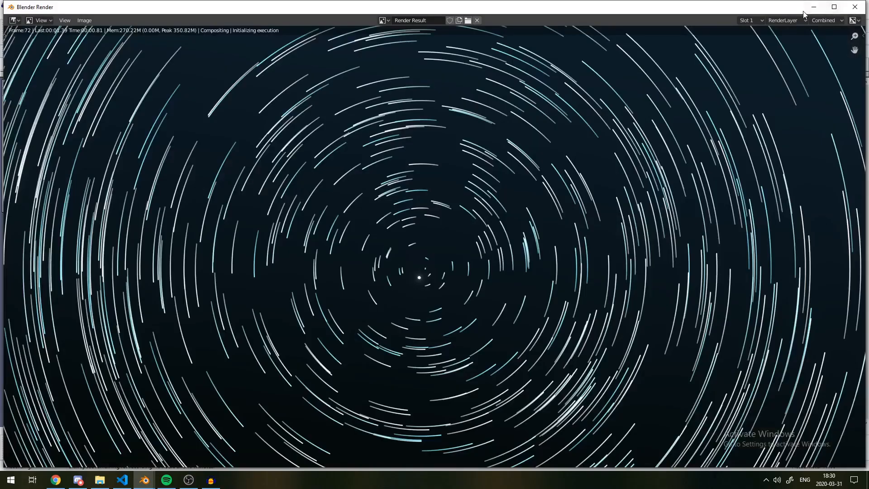
click(815, 7)
scroll(145, 356, up, 5)
scroll(161, 342, down, 2)
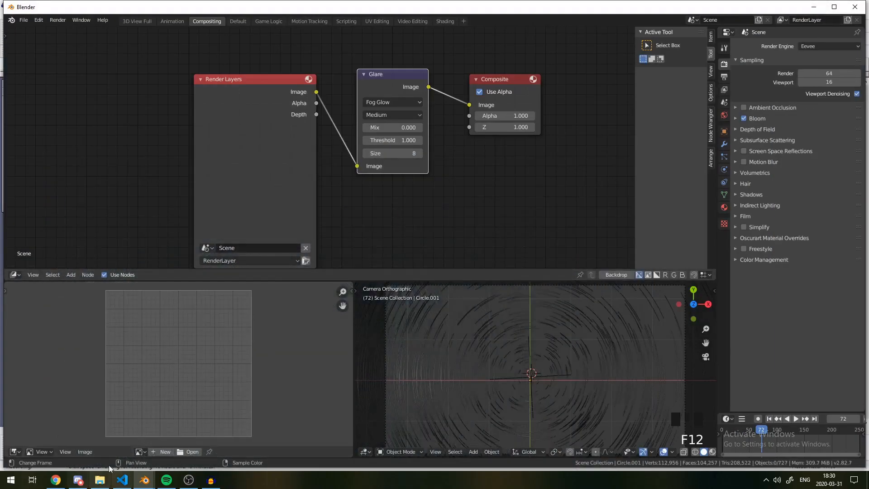
Expand the Bloom settings and show the Render Result in the image editor below the node graph.
click(42, 452)
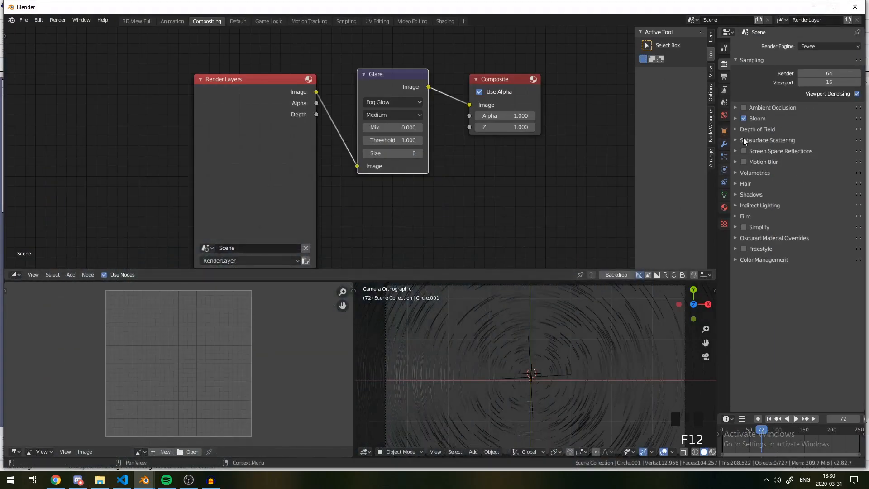
click(737, 120)
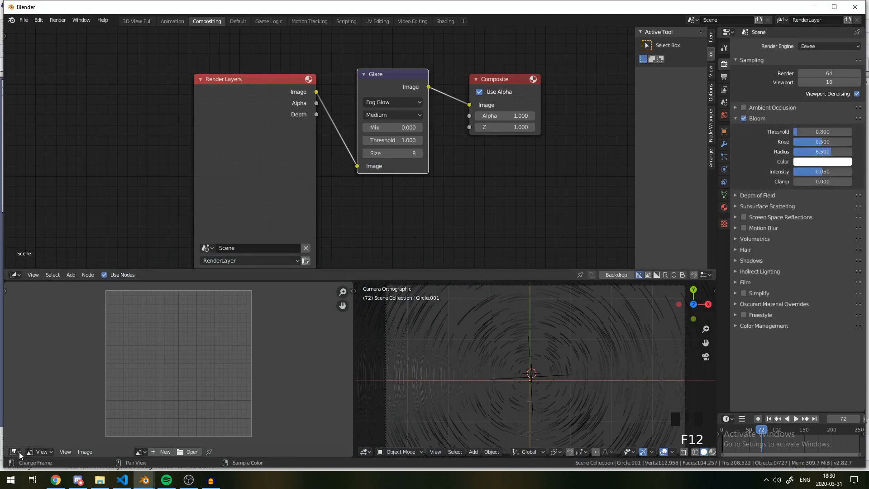
click(42, 452)
click(13, 452)
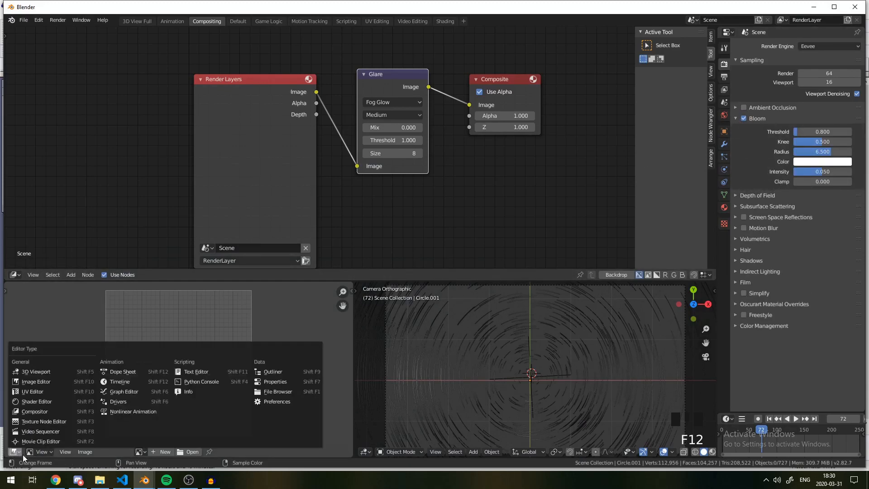
click(14, 453)
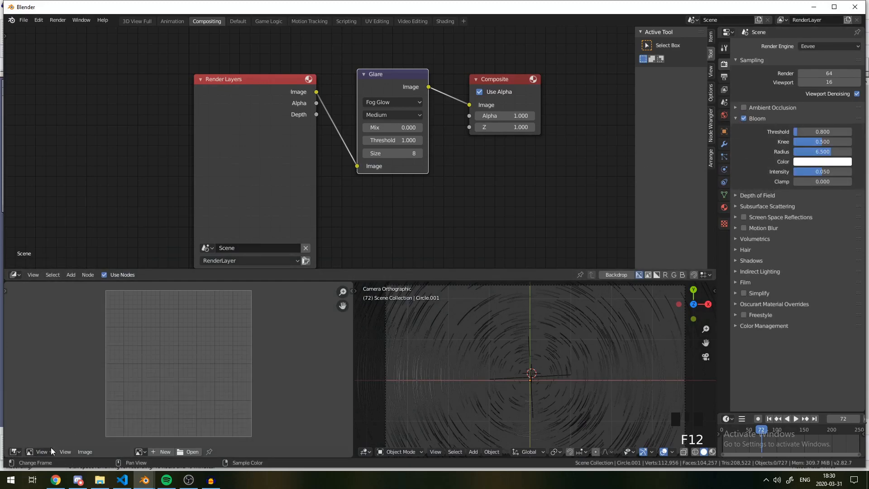
click(139, 452)
click(164, 357)
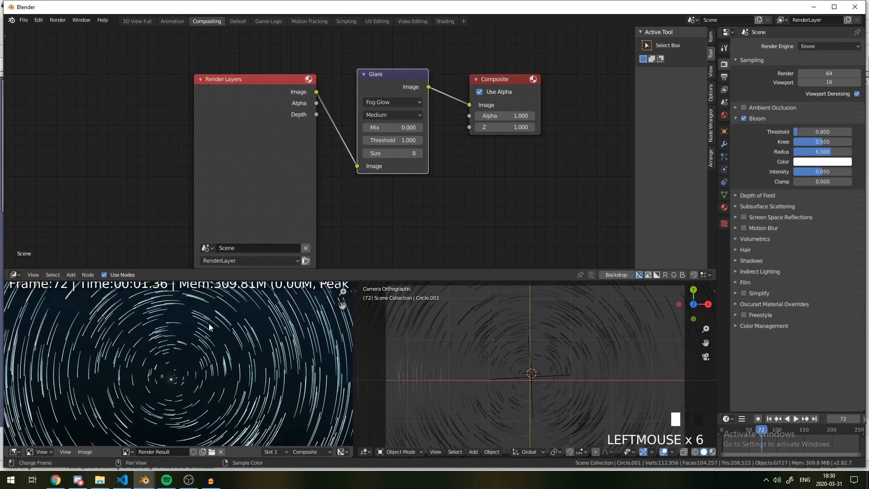
Set the Glare node's threshold to 0.5 and inspect the render result up close.
drag(365, 140, 364, 137)
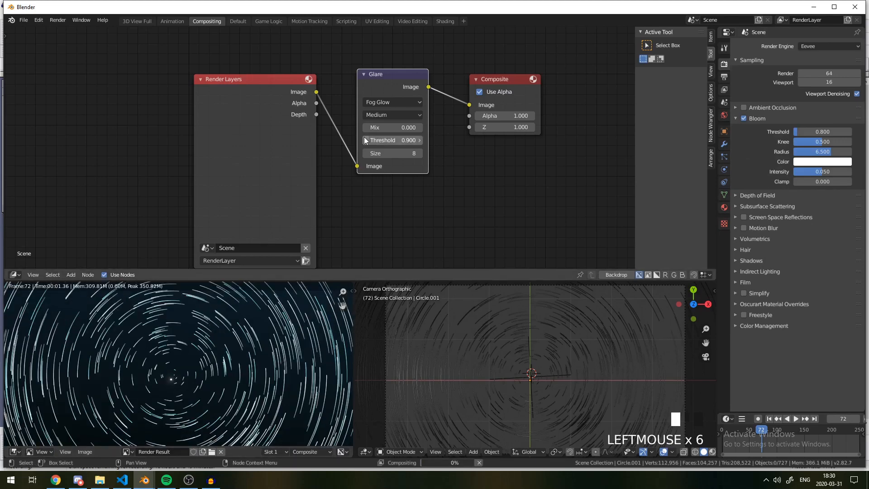
click(365, 140)
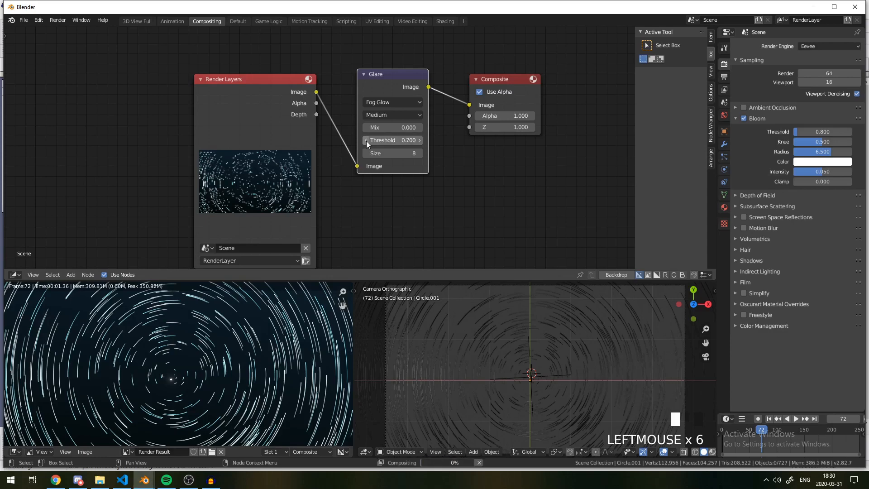
click(366, 140)
scroll(241, 313, down, 4)
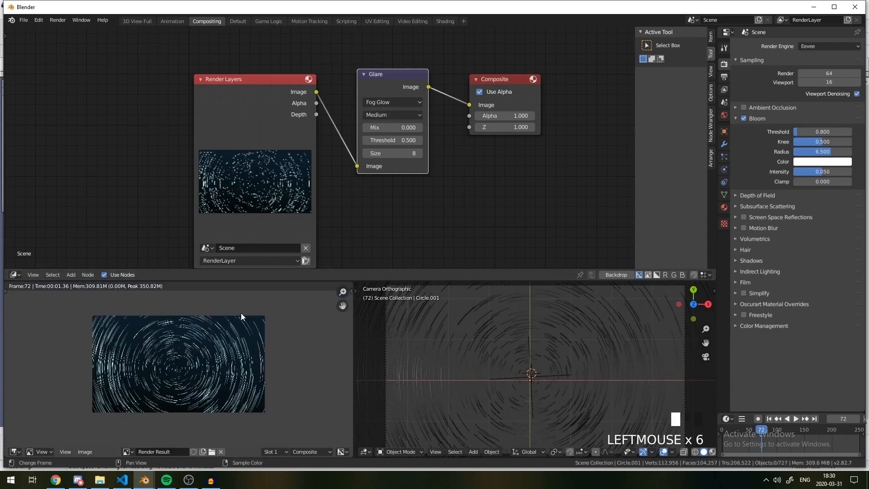
scroll(206, 356, up, 5)
middle_drag(211, 348, 299, 340)
scroll(173, 344, down, 3)
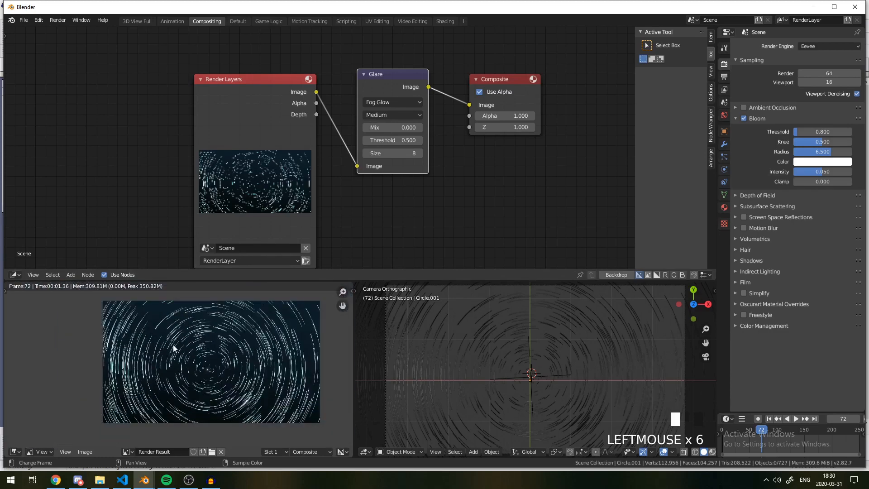
scroll(178, 352, up, 3)
scroll(572, 337, down, 3)
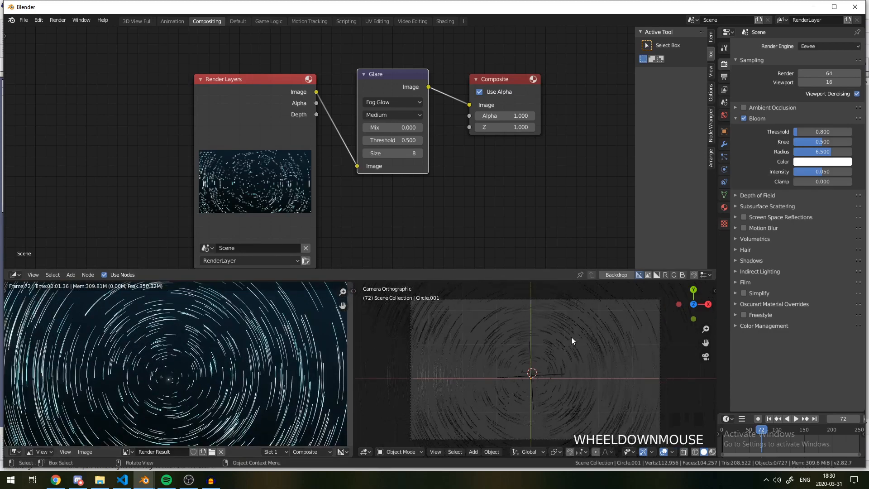
Play the animation in the compositing workspace's 3D viewport with rendered shading and nothing selected.
key(space)
scroll(572, 331, down, 2)
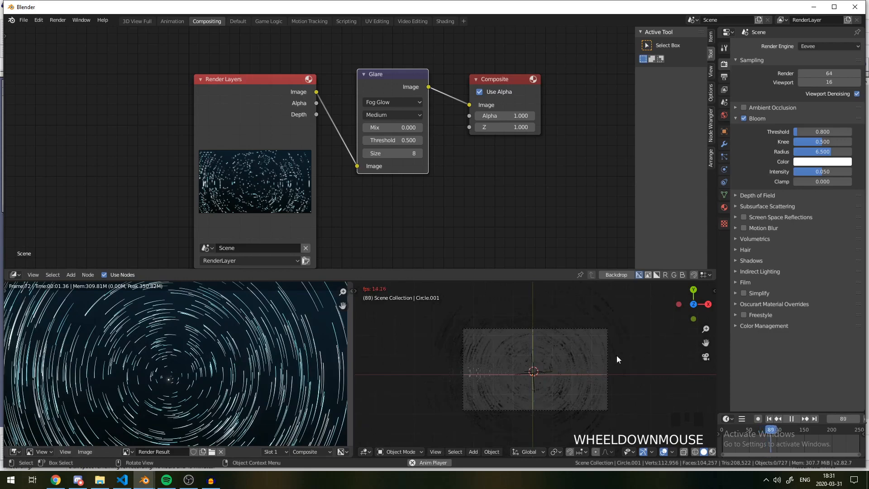
key(z)
key(z)
key(a)
key(a)
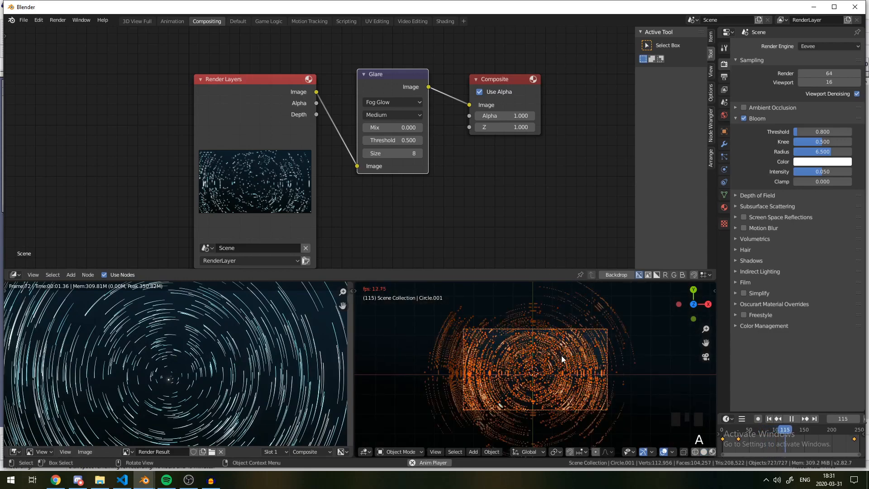
scroll(562, 355, up, 4)
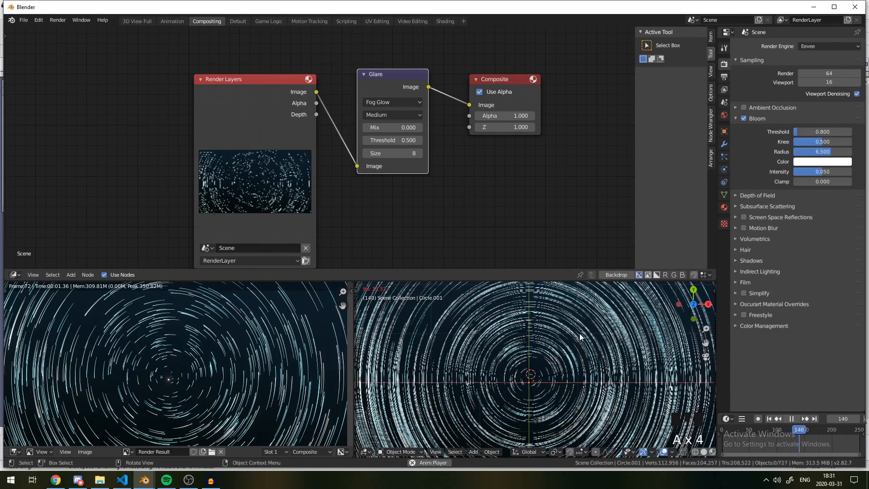
Examine the playing star trails at close and wide range in the compositing workspace's 3D viewport.
scroll(517, 331, up, 6)
scroll(500, 344, down, 9)
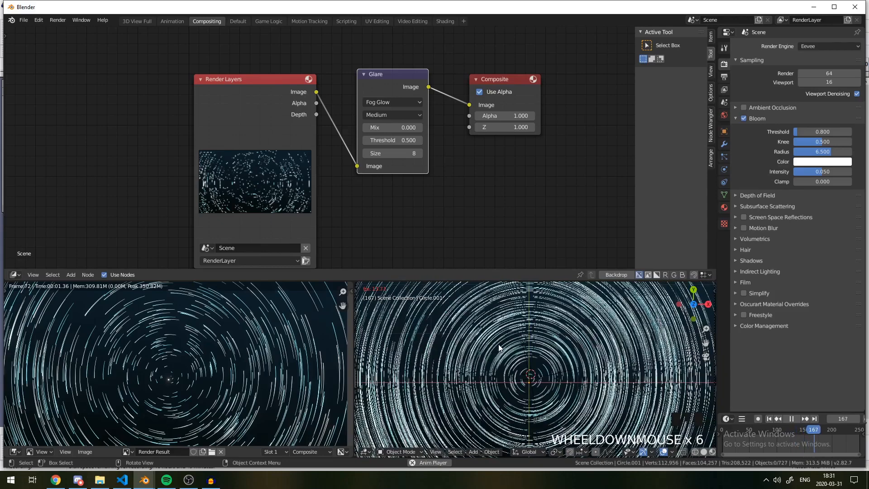
scroll(636, 388, up, 5)
scroll(636, 389, up, 5)
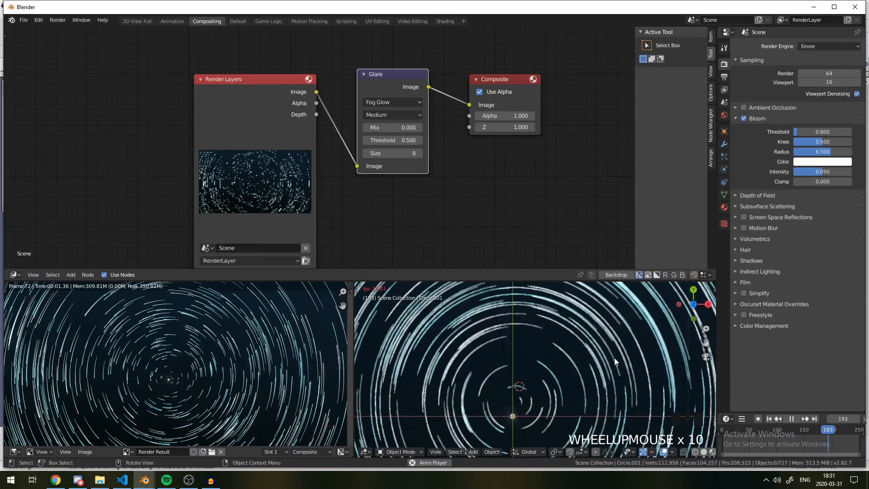
scroll(610, 349, down, 1)
scroll(610, 349, down, 3)
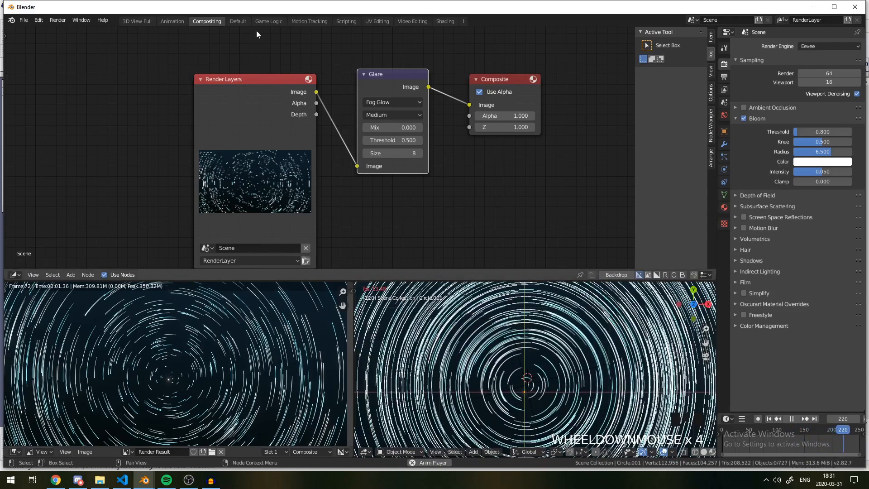
Switch to the Default workspace and examine the playing star trails inside and outside the camera frame.
click(240, 20)
scroll(404, 209, up, 5)
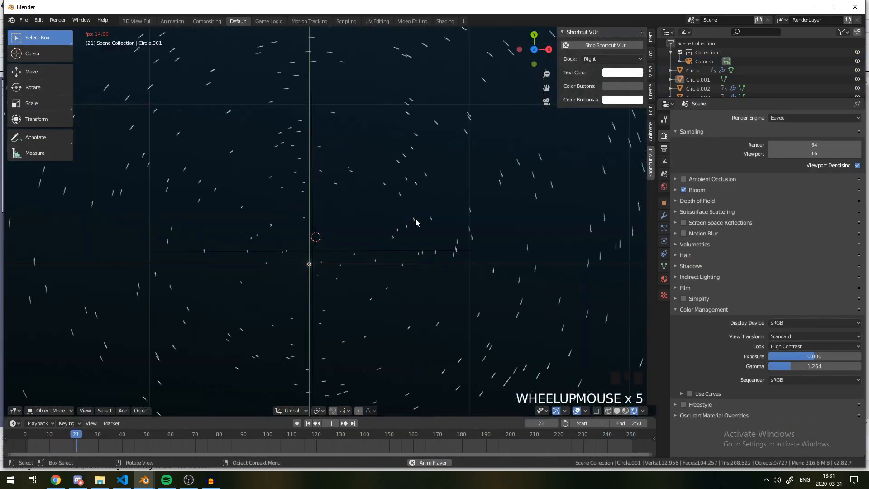
scroll(418, 220, down, 3)
scroll(419, 216, down, 3)
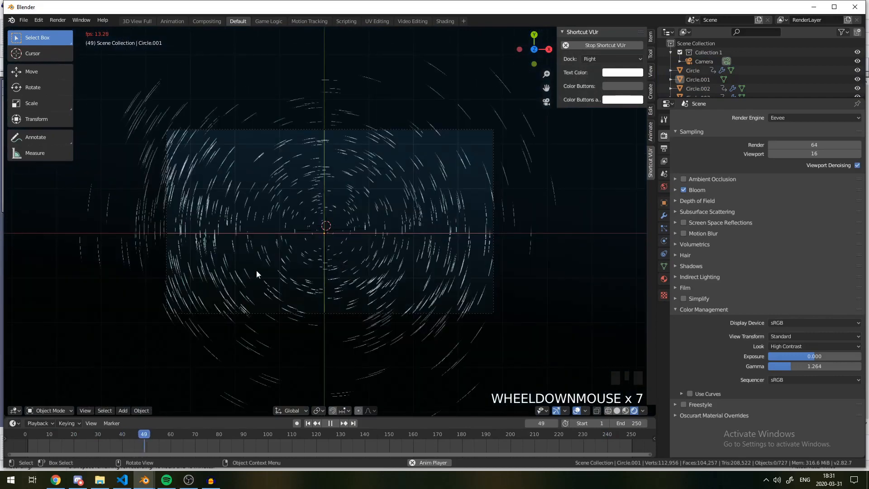
scroll(197, 278, up, 5)
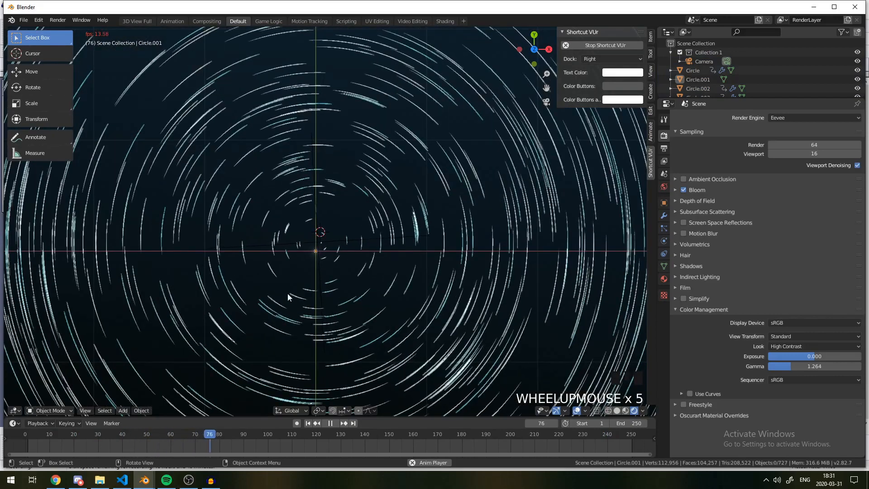
Inspect the playing trails from an oblique perspective, comparing solid shading with rendered shading.
middle_drag(288, 297, 311, 281)
scroll(317, 281, up, 10)
key(z)
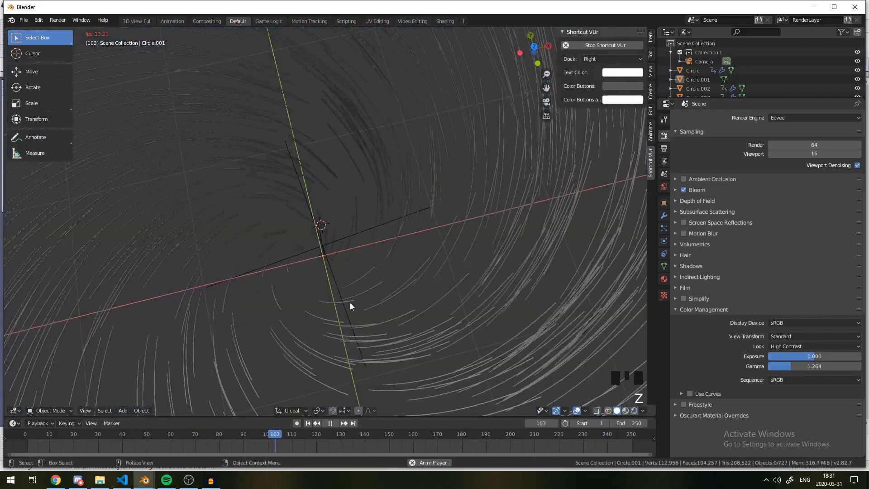
key(z)
click(325, 238)
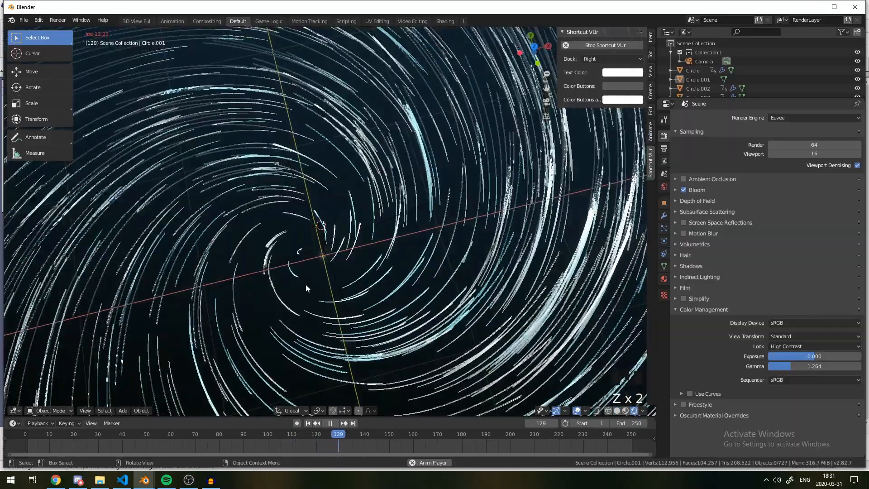
middle_drag(306, 284, 338, 243)
scroll(289, 250, up, 3)
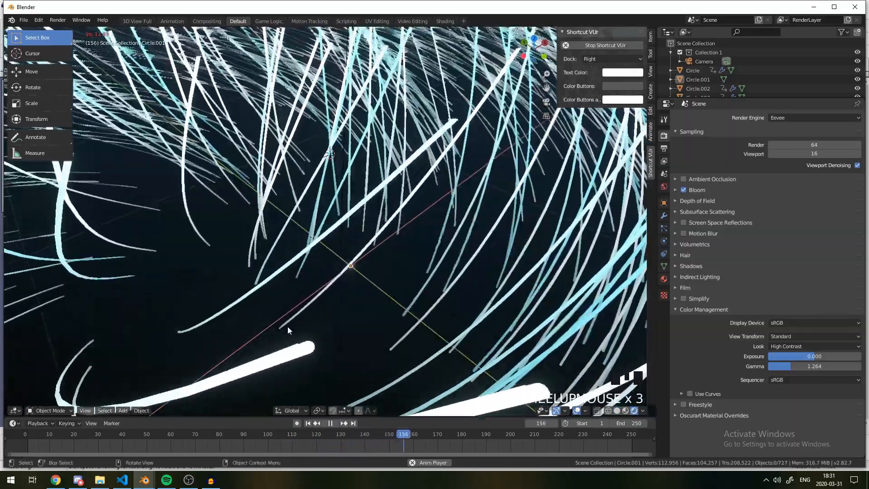
Select a single trail near the centre to examine its brightness from end to end, and leave everything deselected.
click(288, 330)
scroll(288, 330, down, 5)
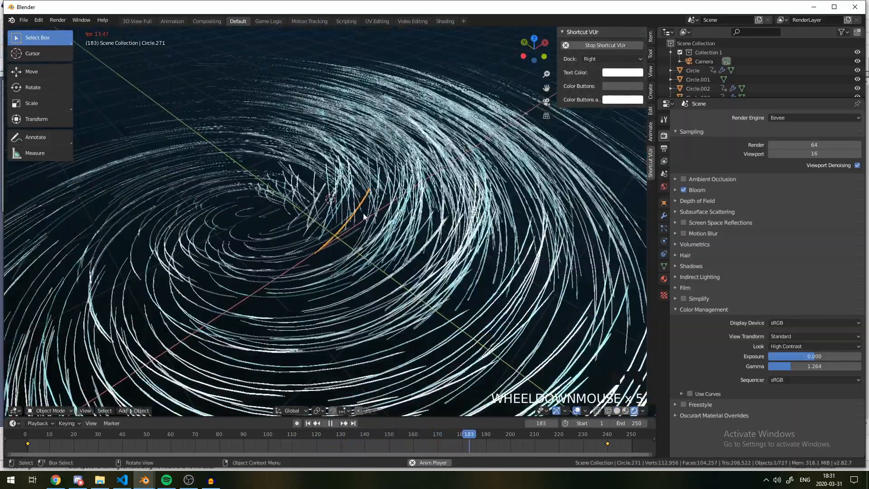
scroll(365, 217, up, 4)
key(a)
key(a)
key(a)
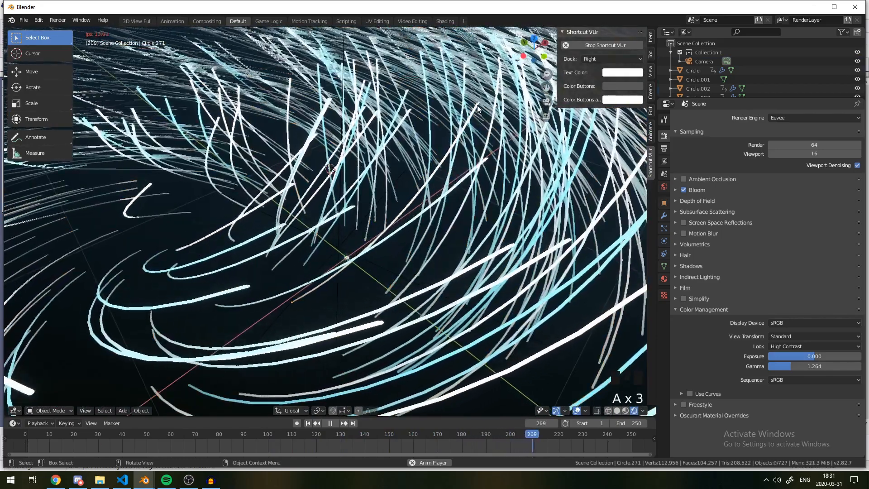
click(477, 108)
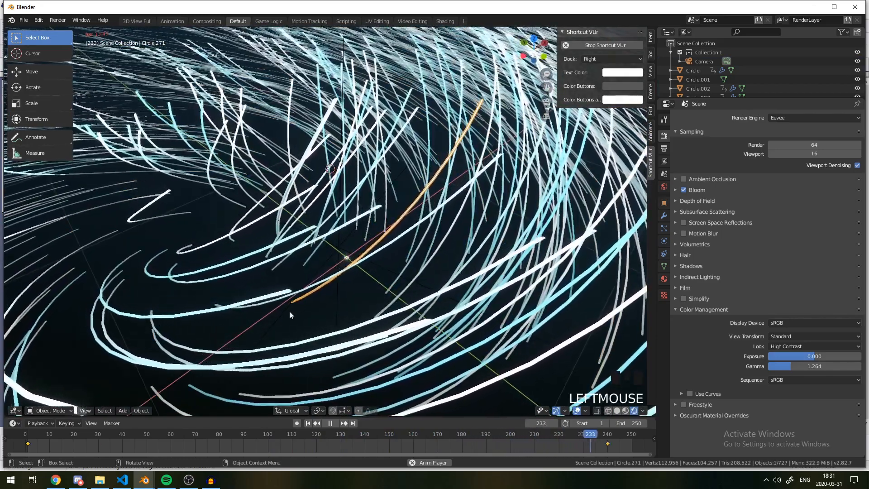
key(a)
key(a)
key(a)
In the Shading workspace, darken the first stop of the ColorRamp fed by Separate XYZ to near black.
click(445, 21)
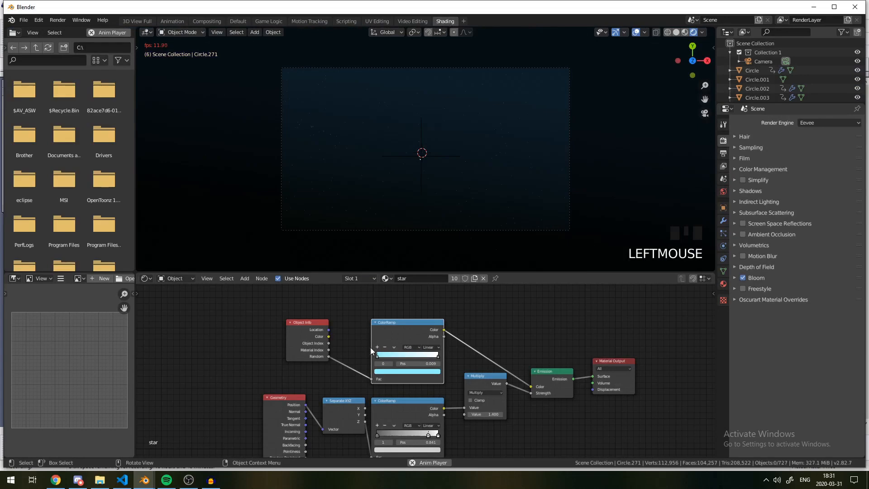
scroll(358, 406, up, 2)
middle_drag(358, 406, 396, 316)
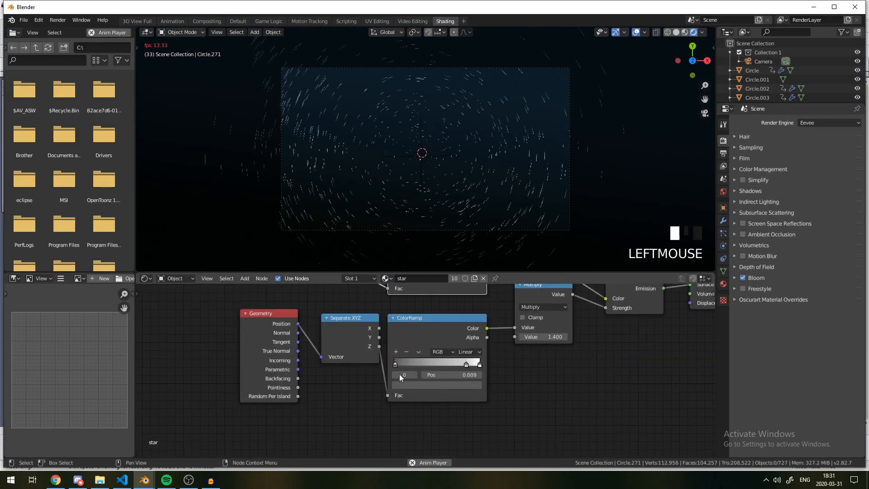
click(403, 386)
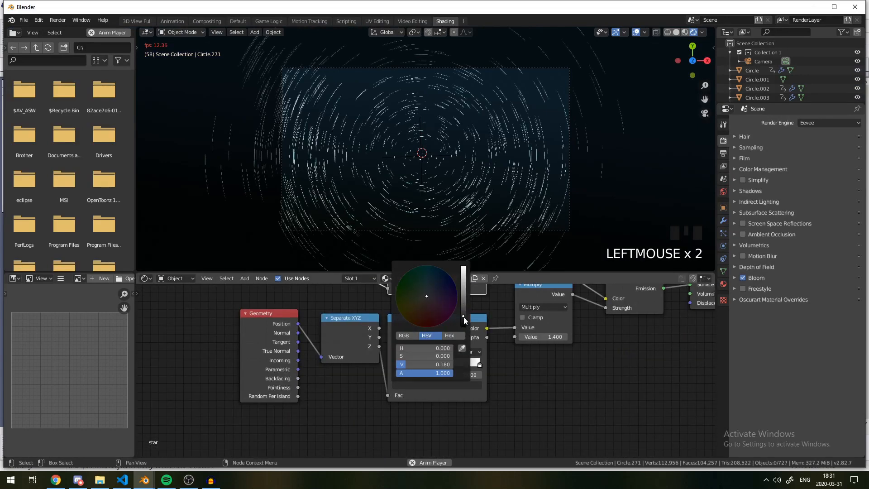
key(a)
key(a)
key(a)
scroll(470, 174, up, 5)
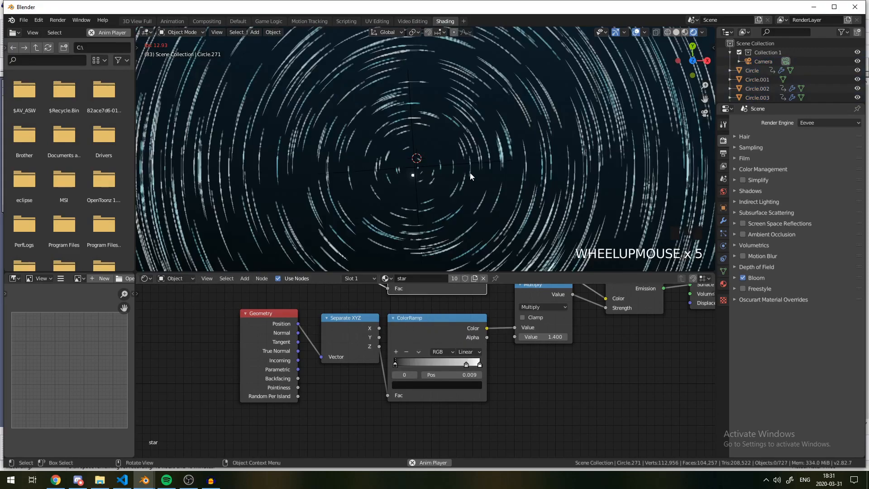
Check the trails up close, pause playback, and move the ColorRamp's dark stop to position 0.368.
middle_drag(460, 192, 463, 133)
scroll(471, 143, up, 6)
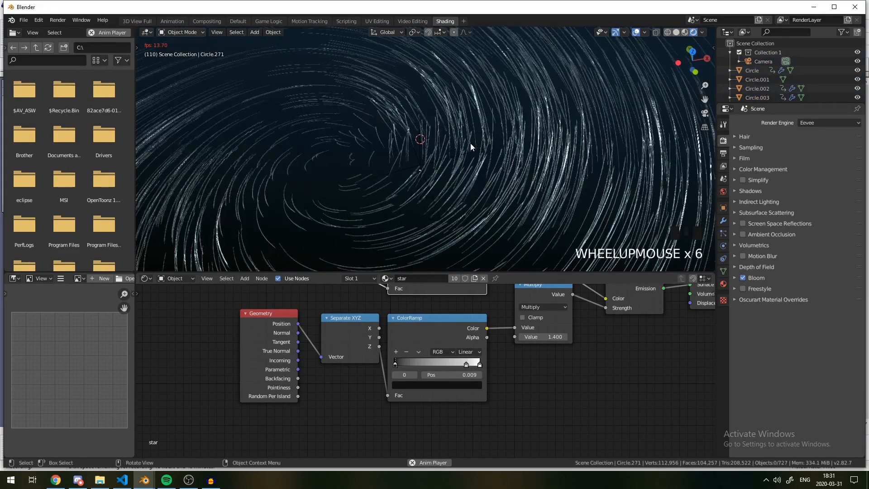
scroll(475, 177, up, 5)
middle_drag(475, 177, 499, 181)
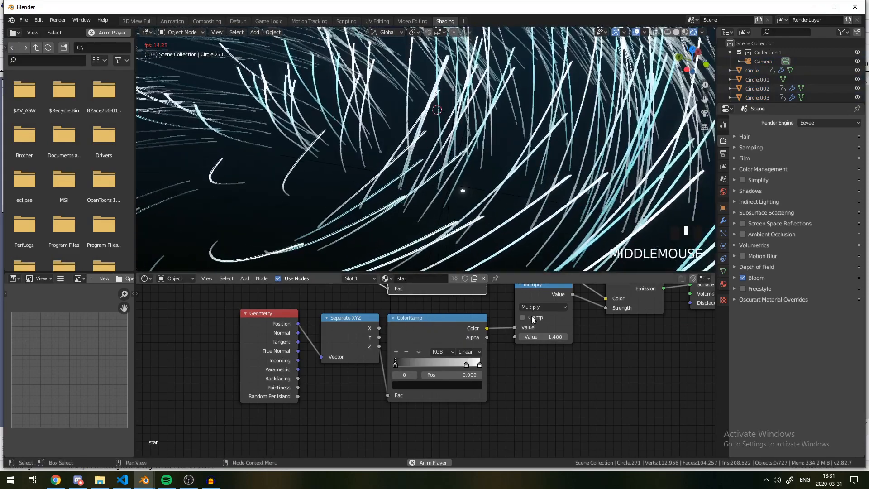
key(space)
drag(394, 365, 427, 363)
scroll(366, 88, down, 5)
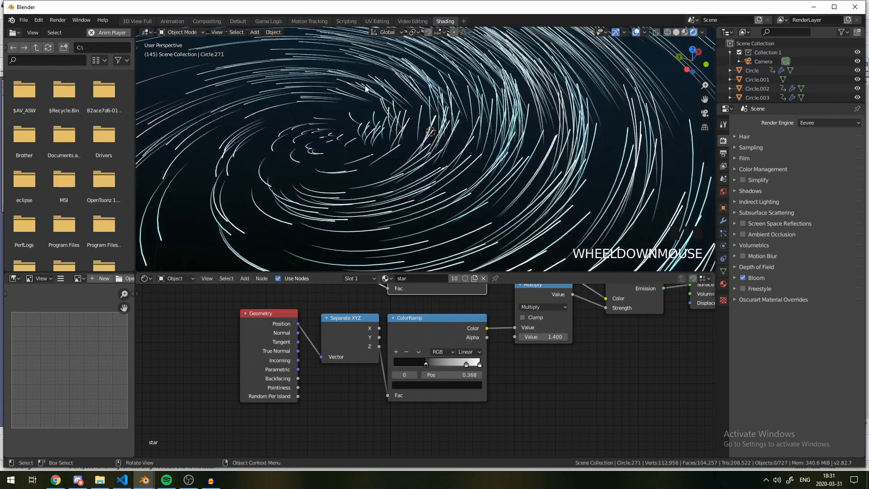
Resume playback and examine the darkened trail tails in perspective, top and camera views.
key(space)
scroll(374, 105, down, 2)
middle_drag(374, 105, 346, 151)
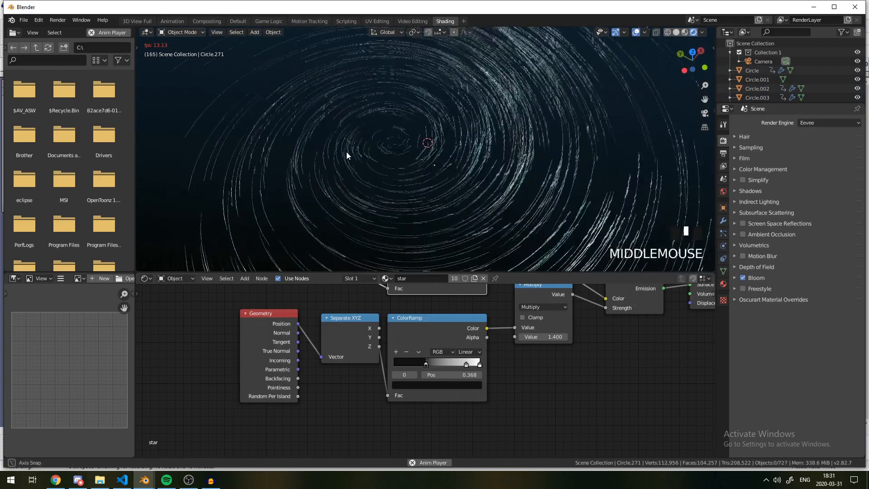
key(KP_7)
scroll(348, 149, down, 3)
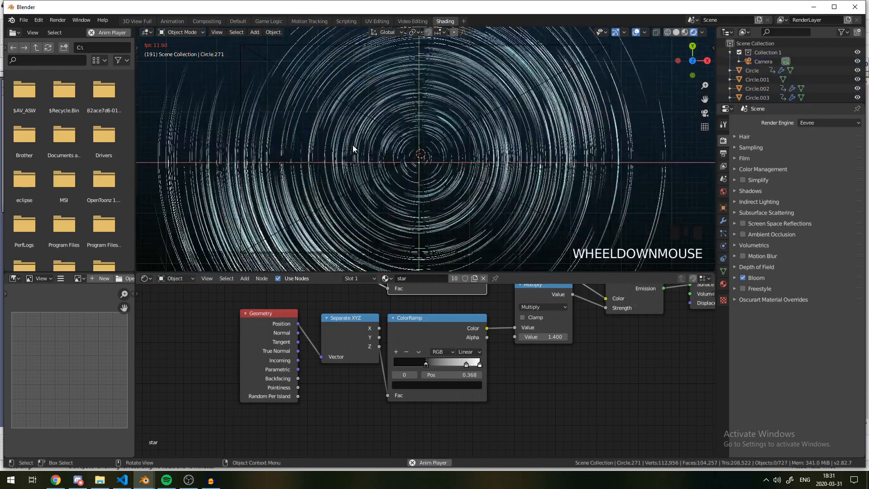
scroll(355, 146, up, 1)
key(KP_0)
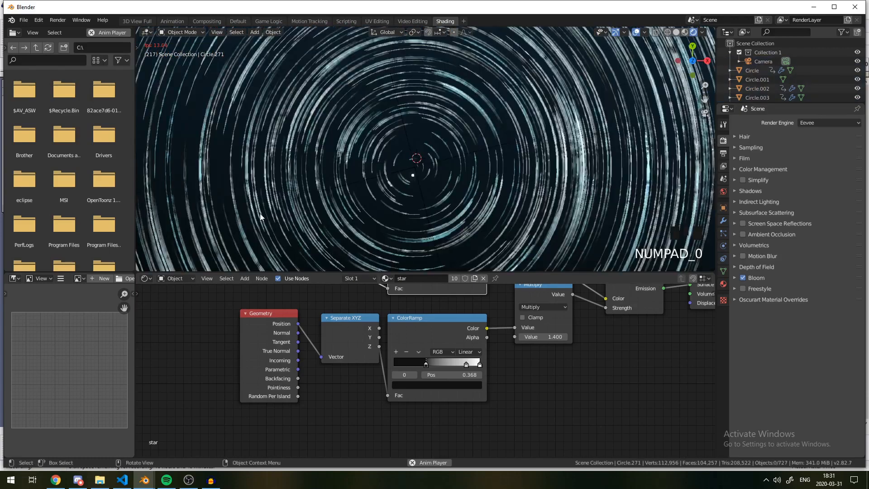
Examine the trails around the camera frame in solid shading and return the viewport to rendered shading.
scroll(260, 213, down, 5)
key(z)
click(329, 210)
scroll(251, 199, down, 2)
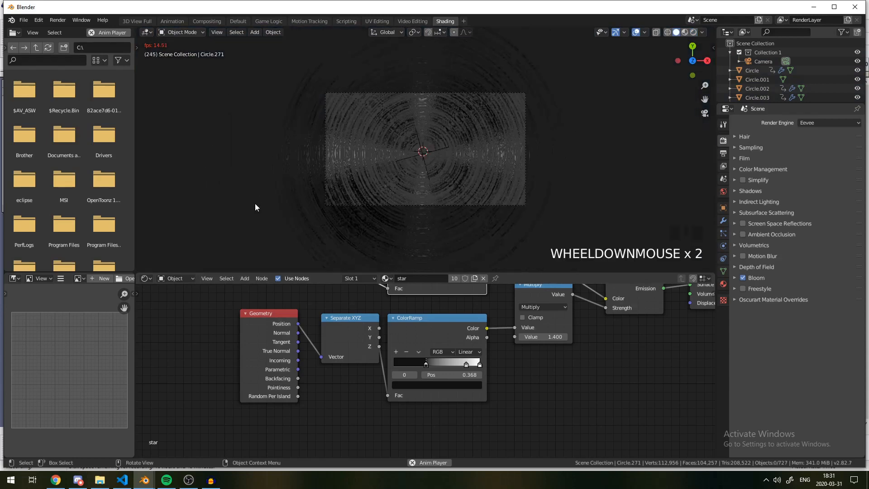
key(z)
click(393, 239)
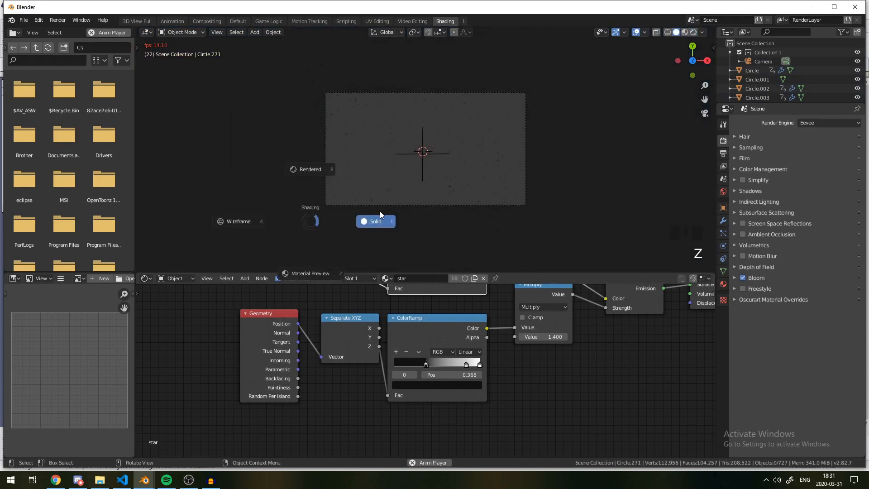
scroll(328, 218, up, 3)
scroll(199, 186, down, 2)
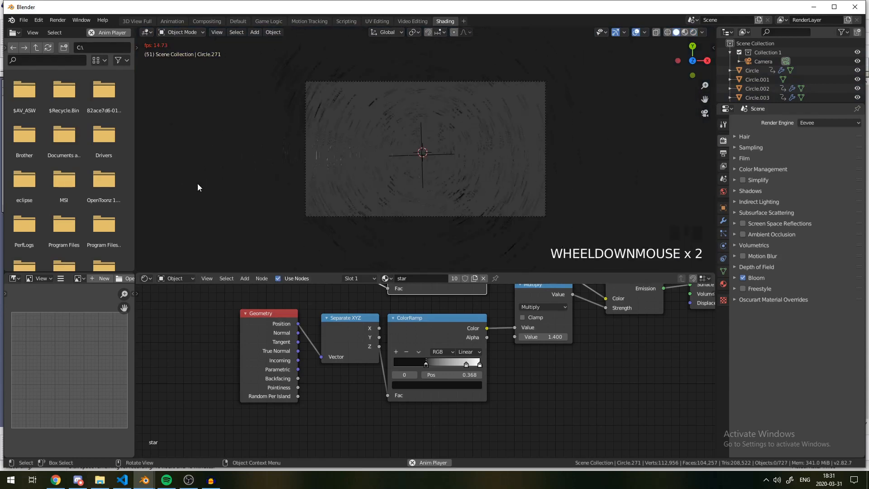
key(z)
click(223, 132)
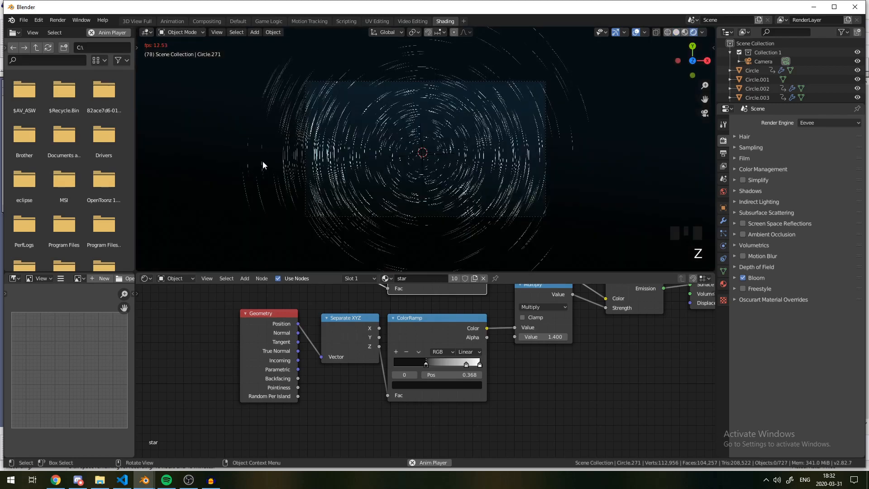
Pause playback and delete the trails lying outside the left side of the camera frame.
key(space)
key(b)
drag(231, 94, 271, 210)
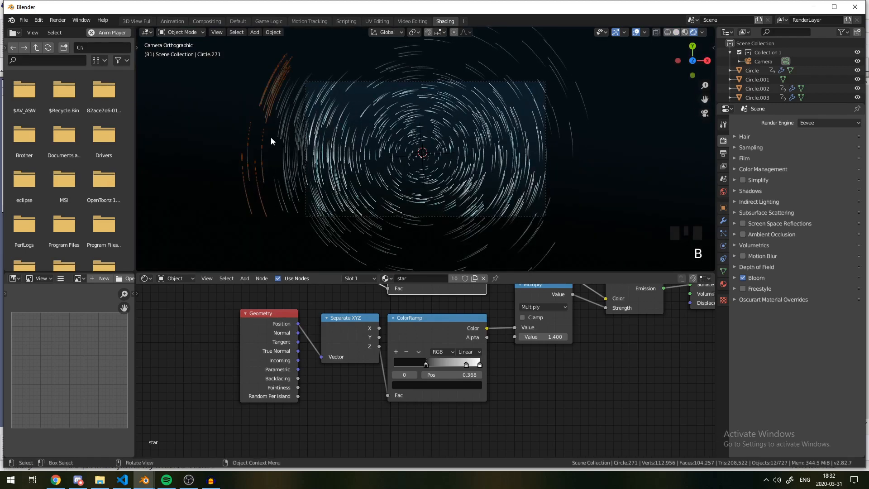
drag(283, 178, 285, 174)
key(x)
click(290, 171)
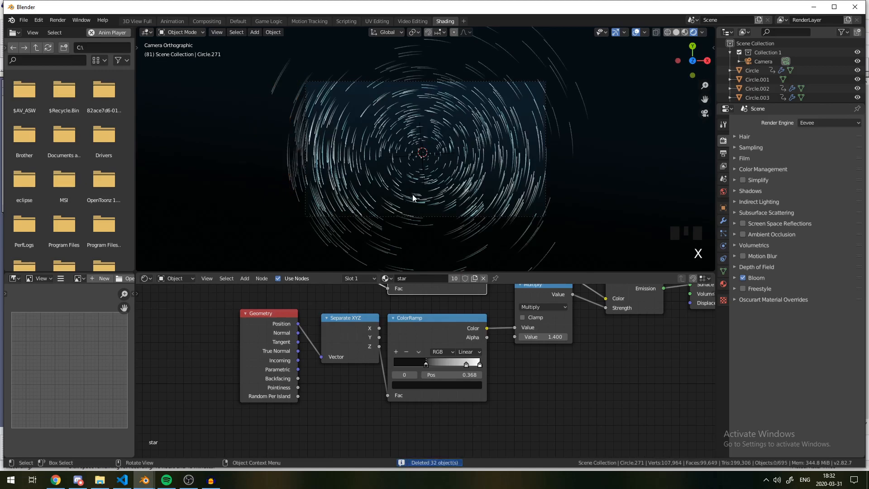
Delete the trails lying below the camera frame.
scroll(490, 218, up, 2)
drag(403, 221, 384, 199)
key(x)
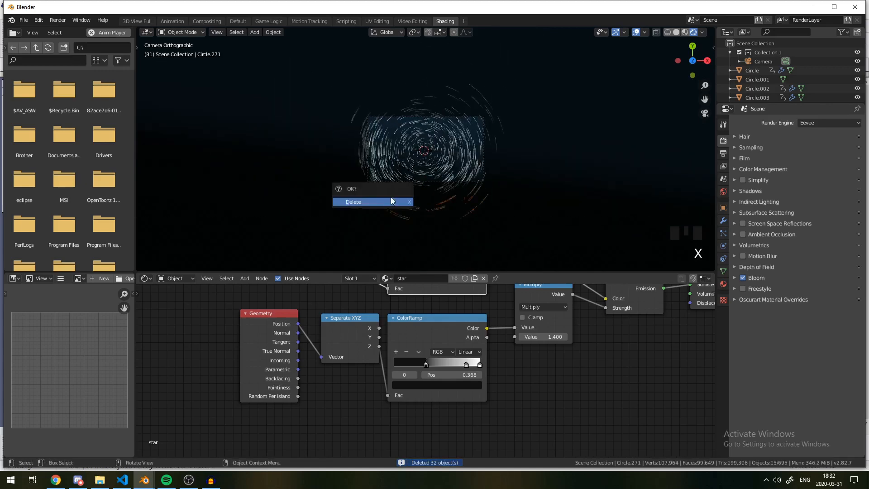
click(391, 197)
scroll(461, 221, up, 3)
scroll(461, 221, down, 5)
scroll(490, 104, up, 3)
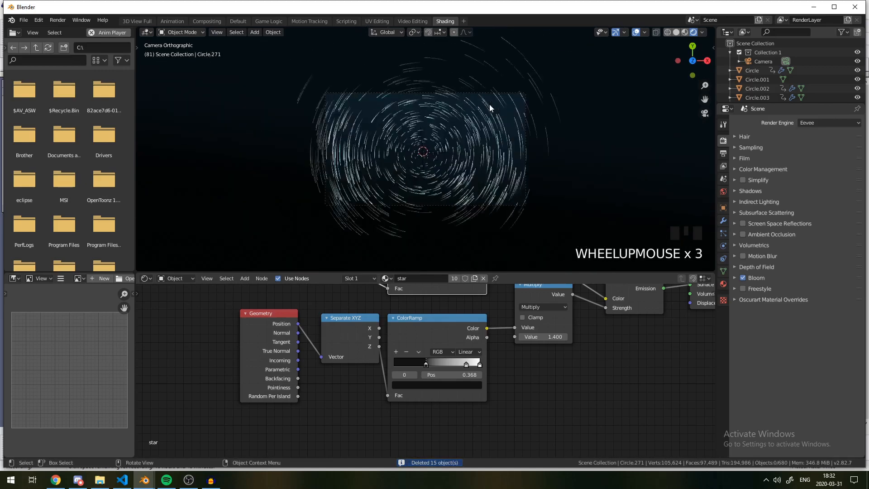
Box-select the stray trails beyond the camera frame's upper-right corner and delete them.
scroll(456, 72, down, 2)
key(b)
drag(453, 66, 563, 94)
key(x)
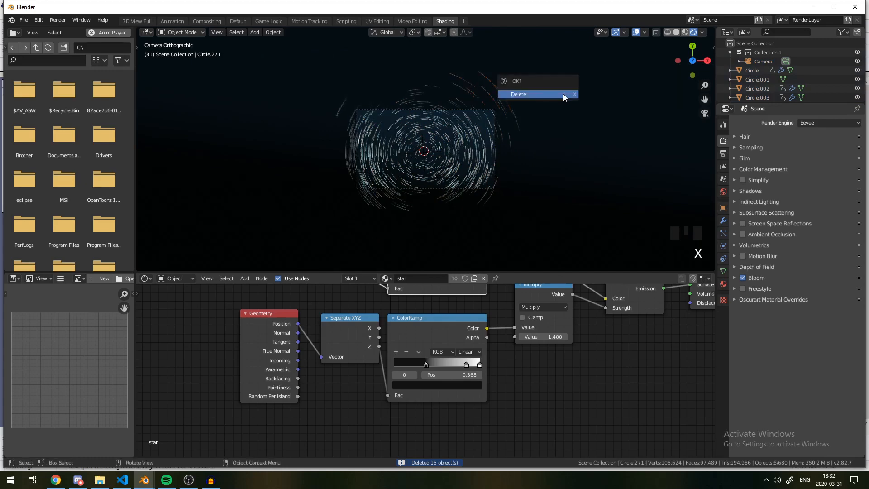
click(564, 94)
Play the animation in rendered shading and examine the remaining trails from the camera view.
key(space)
scroll(493, 118, up, 3)
key(z)
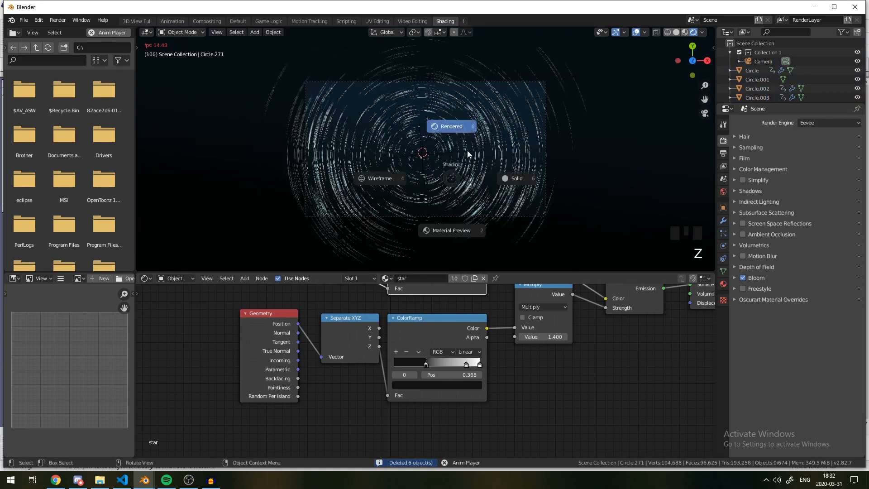
scroll(451, 129, up, 4)
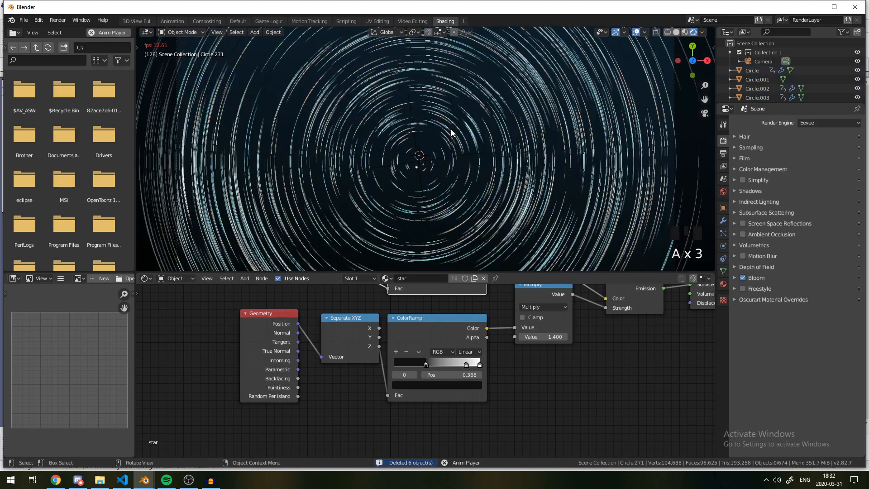
scroll(451, 129, down, 2)
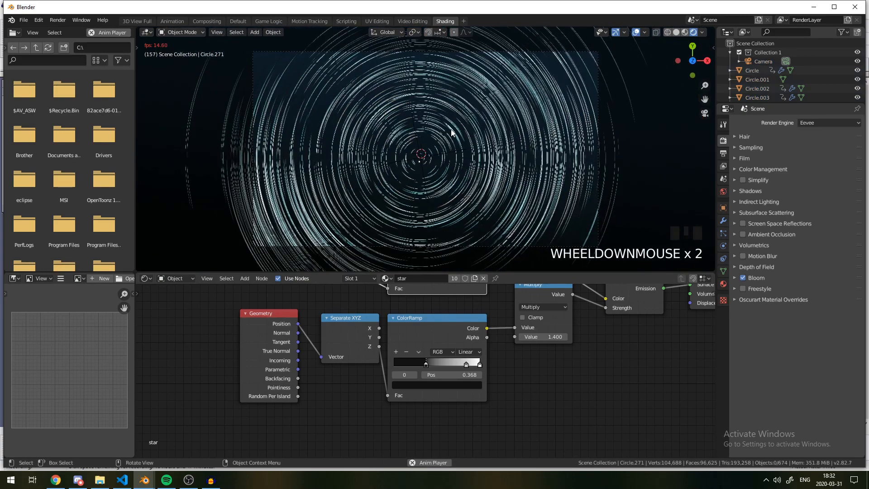
scroll(451, 129, down, 1)
scroll(442, 162, up, 3)
scroll(441, 162, up, 6)
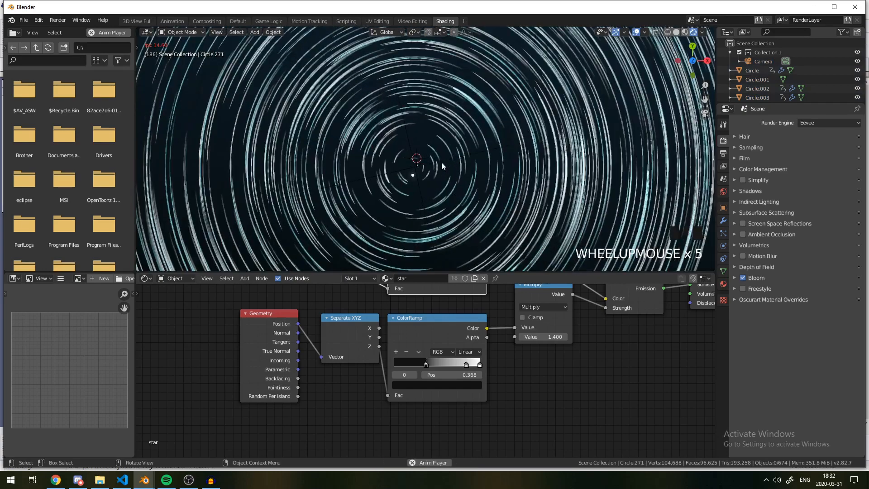
In top view, select the camera and move it so that it is centred over the rotating star trails.
key(KP_7)
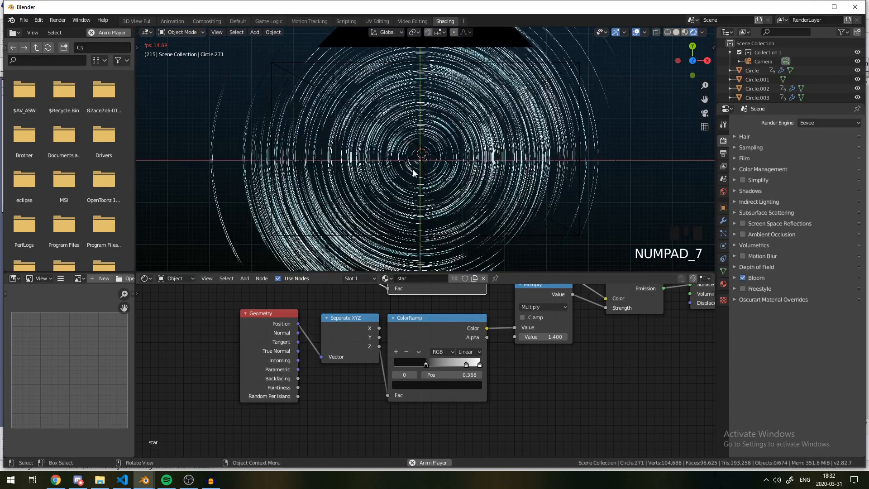
scroll(444, 121, up, 8)
key(KP_0)
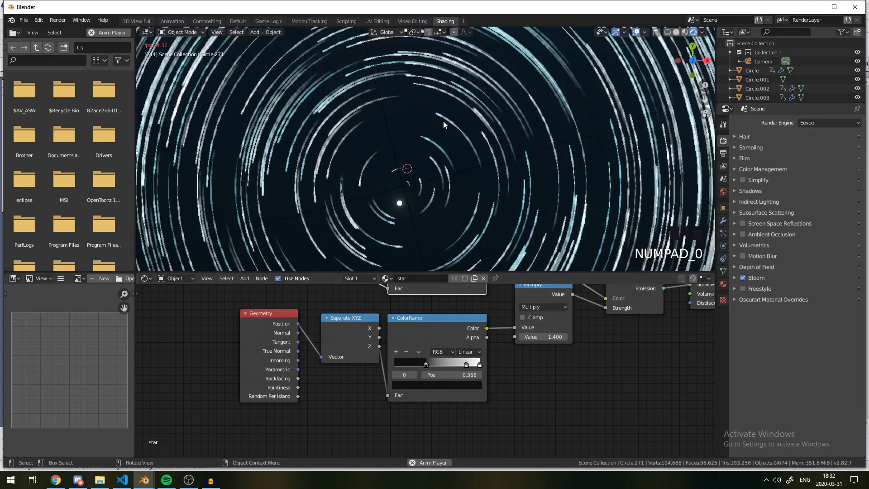
key(KP_0)
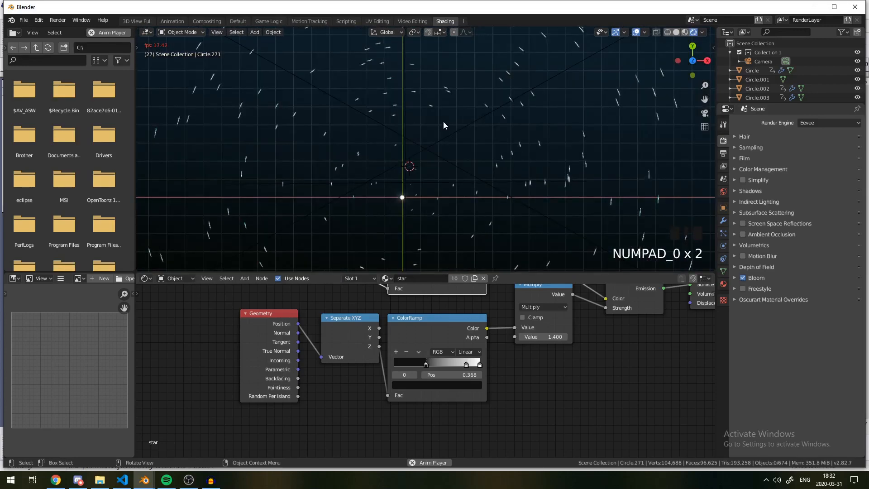
scroll(437, 183, down, 2)
click(436, 150)
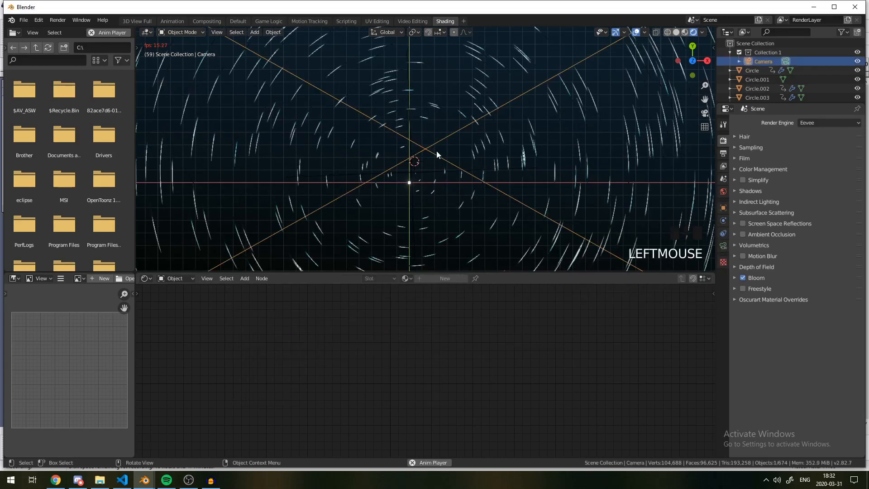
scroll(436, 151, down, 1)
key(g)
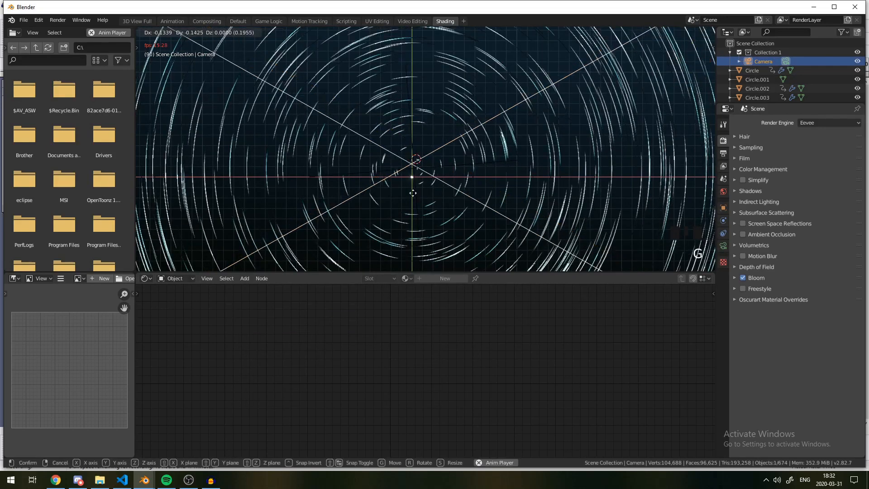
click(423, 187)
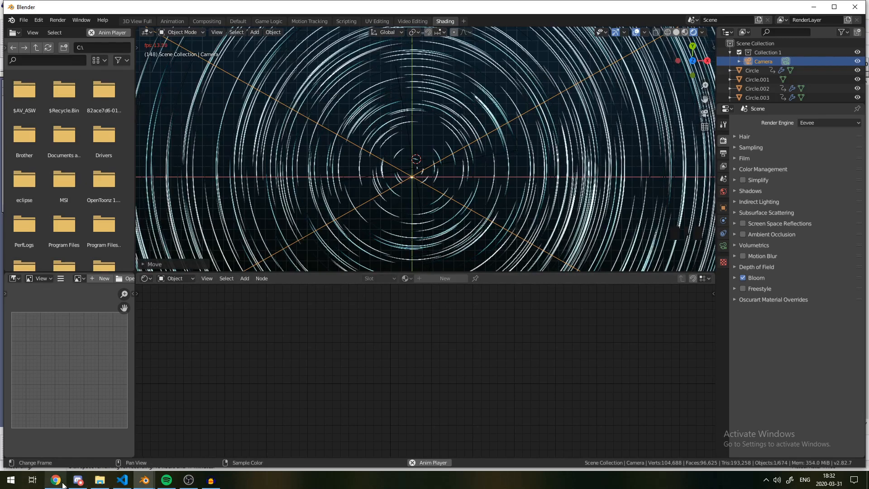
Switch to Chrome and look over the maintenance notice and recent posts on the Wintermute Digital home page.
mouse_move(64, 485)
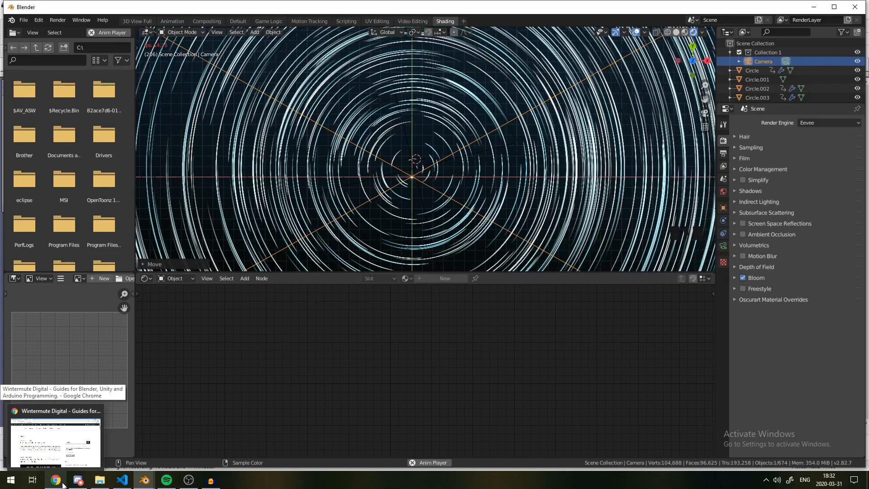
click(64, 485)
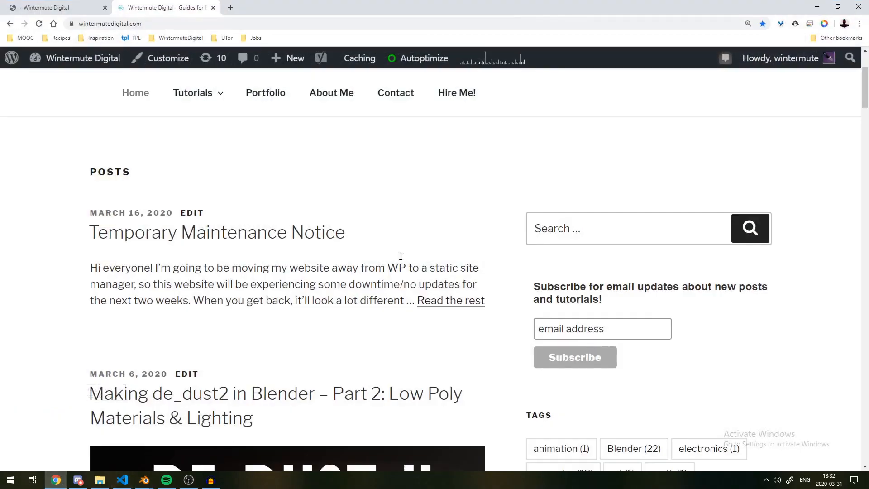
scroll(353, 226, down, 3)
scroll(59, 265, up, 3)
drag(69, 236, 496, 305)
scroll(535, 239, down, 1)
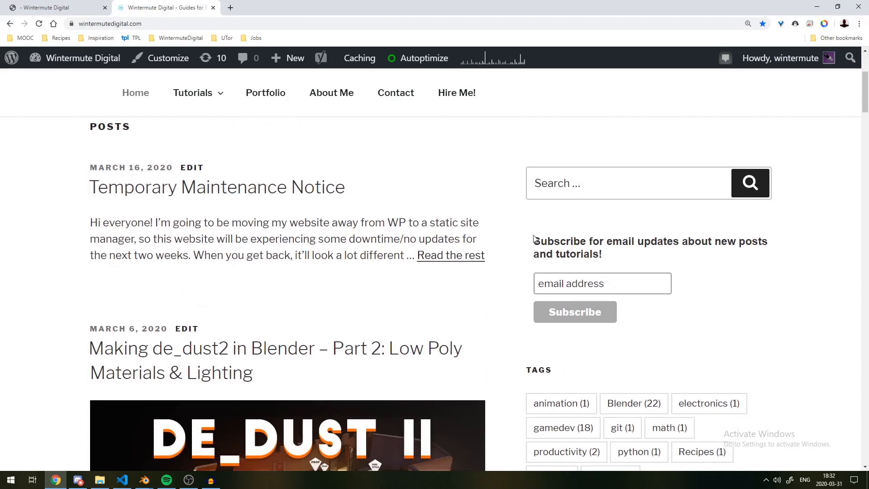
scroll(490, 224, down, 2)
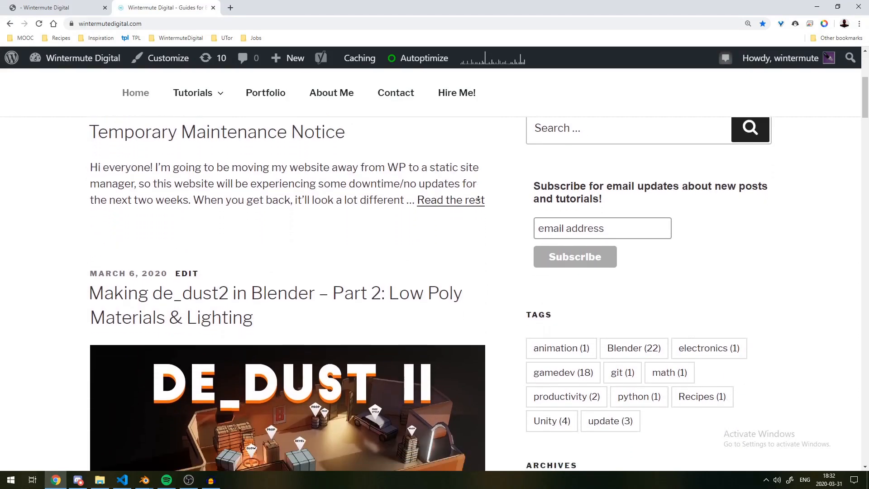
scroll(490, 225, down, 12)
scroll(501, 143, up, 10)
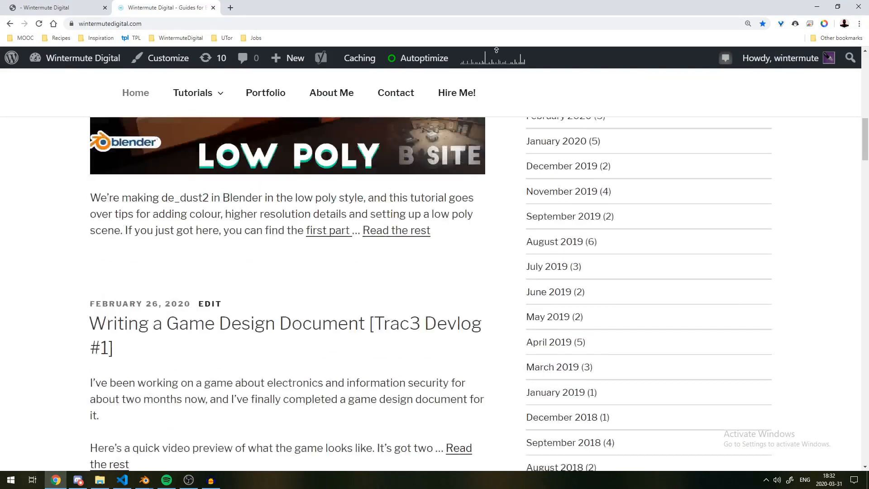
scroll(477, 142, up, 5)
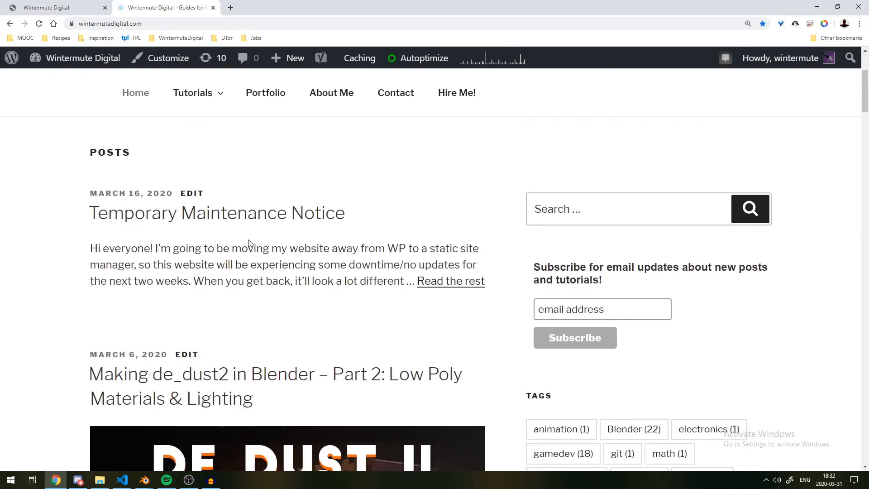
Highlight the Temporary Maintenance Notice paragraph, clear the highlight and look further down the posts.
triple_click(248, 277)
scroll(72, 258, down, 3)
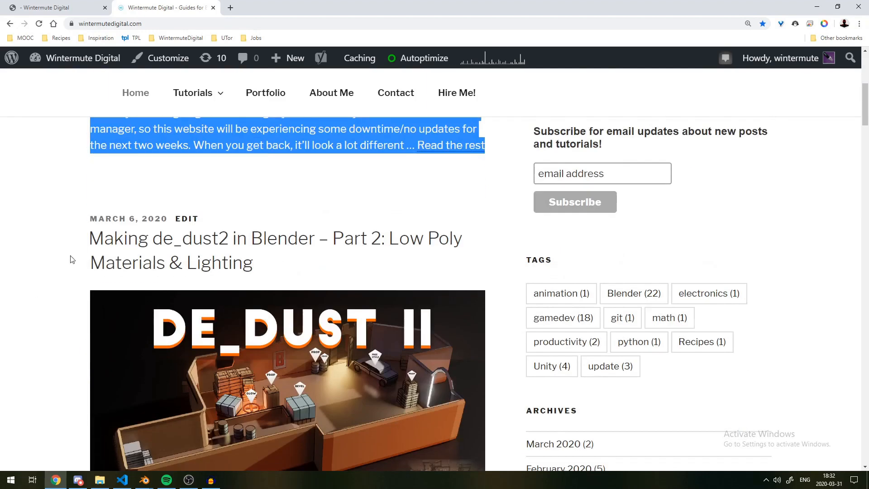
click(54, 212)
scroll(54, 200, up, 1)
scroll(47, 198, down, 20)
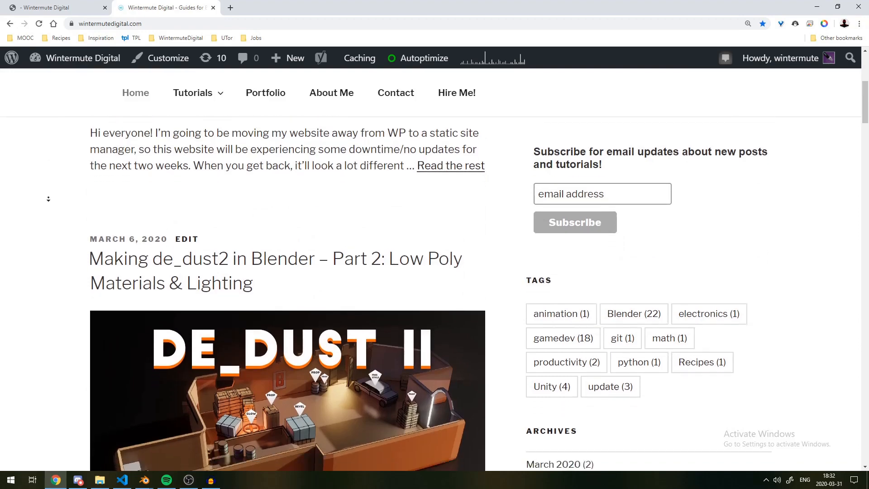
Glance at Visual Studio Code, minimize it and look through the blog posts in Chrome back up to the newest one.
key(alt+Tab)
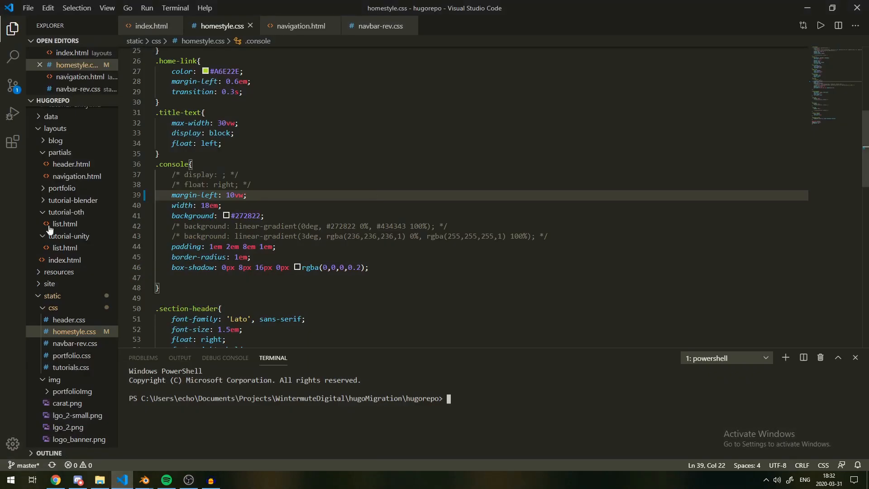
click(807, 8)
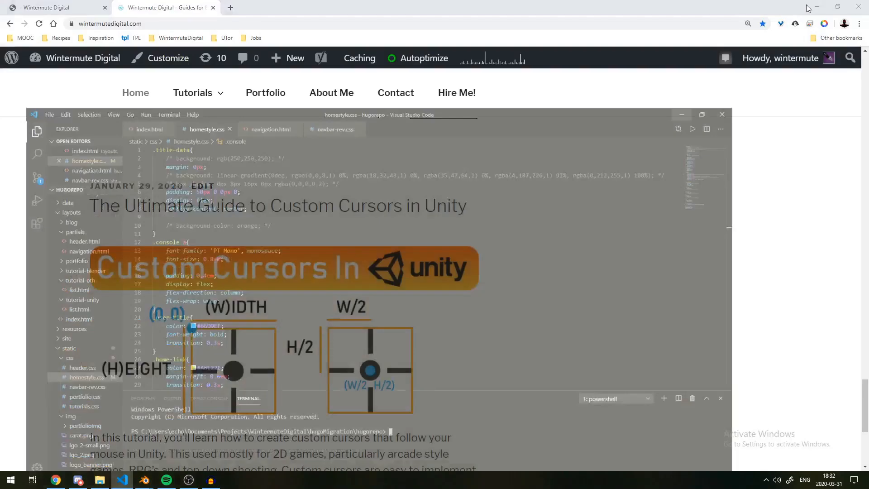
scroll(53, 313, down, 5)
scroll(56, 178, up, 4)
scroll(56, 178, up, 20)
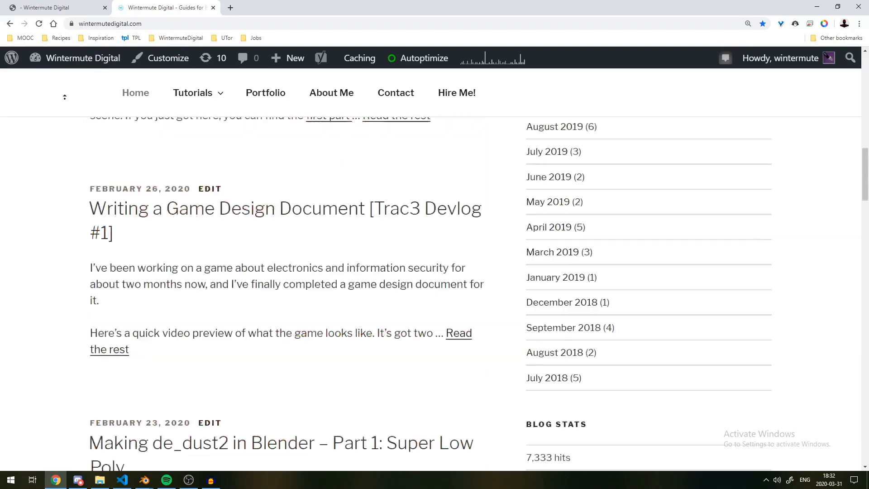
scroll(65, 257, down, 10)
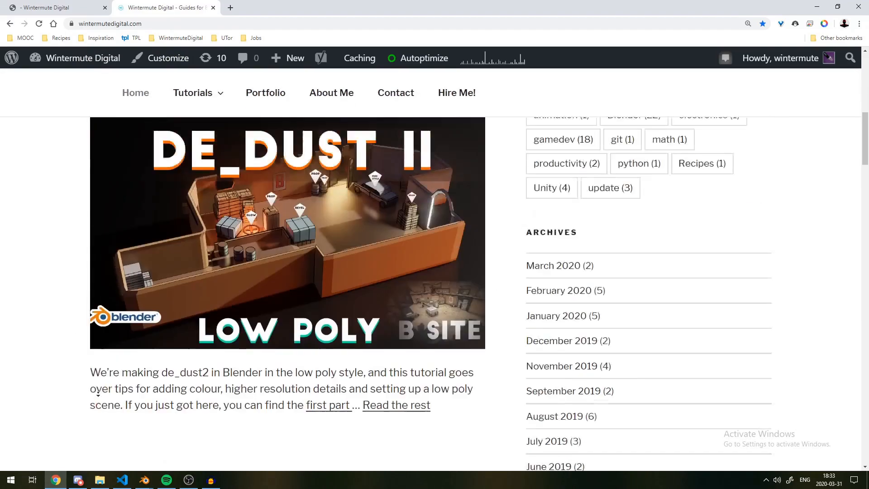
scroll(87, 255, up, 5)
scroll(88, 254, up, 3)
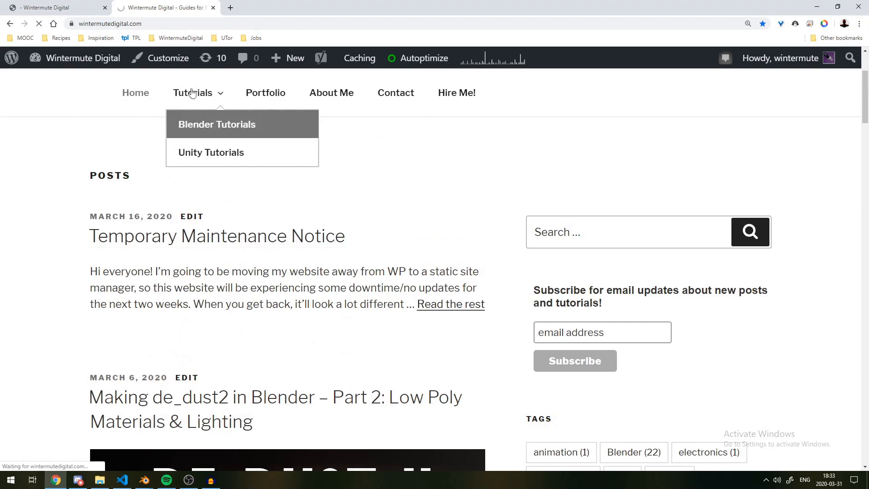
Browse the thumbnails on the existing website's Tutorials page and Portfolio page.
scroll(192, 92, down, 3)
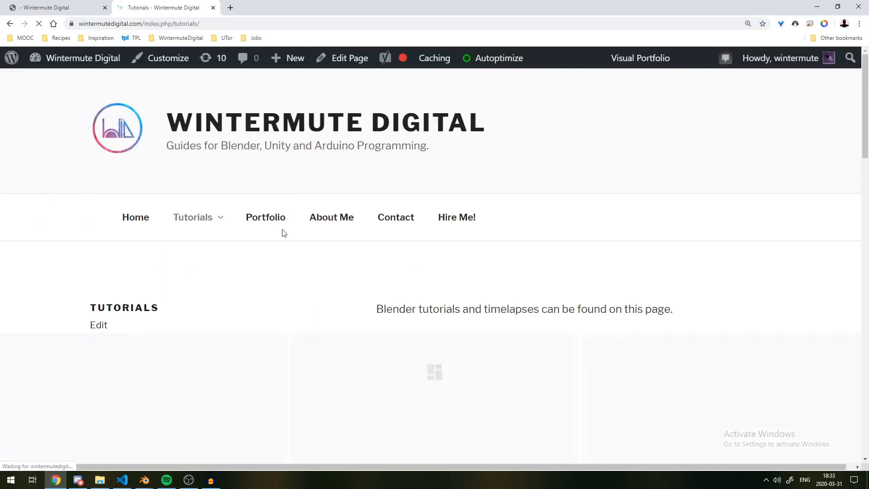
scroll(401, 227, down, 14)
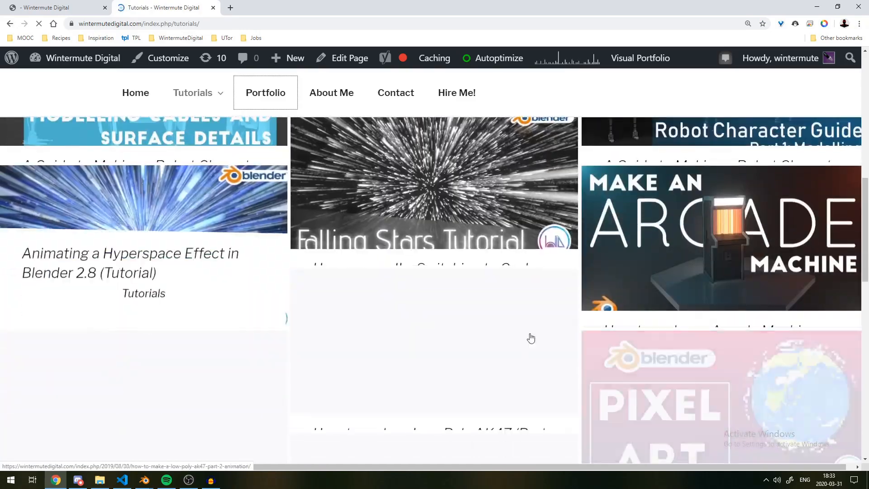
scroll(332, 234, down, 8)
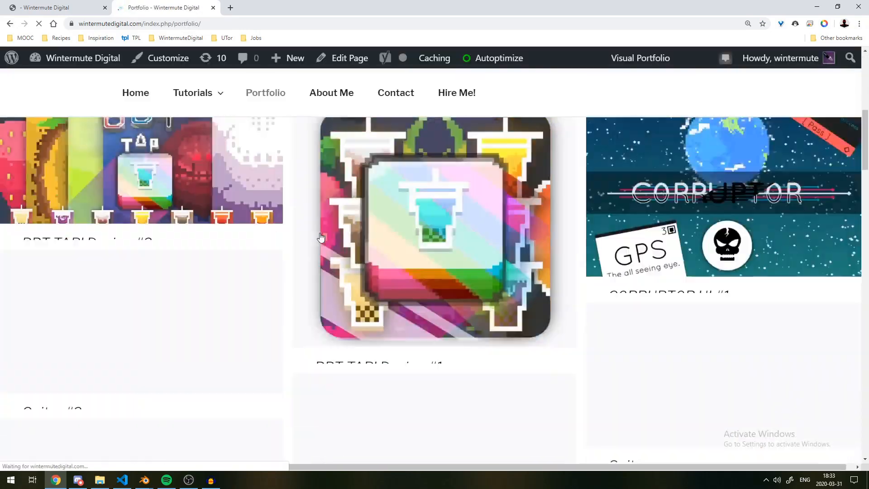
scroll(291, 203, down, 10)
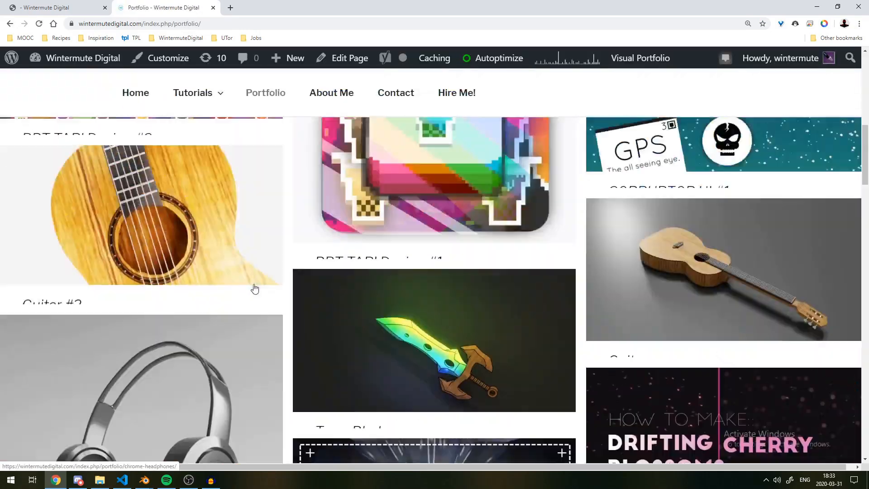
scroll(332, 230, down, 10)
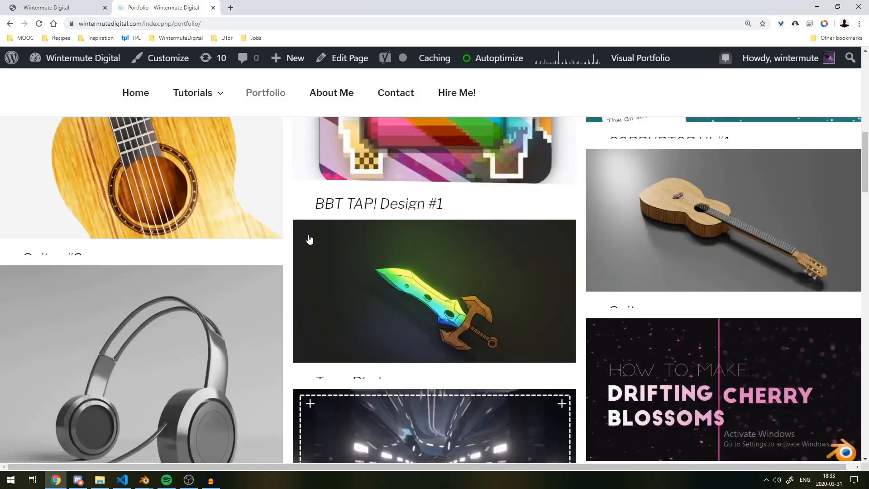
scroll(309, 239, down, 6)
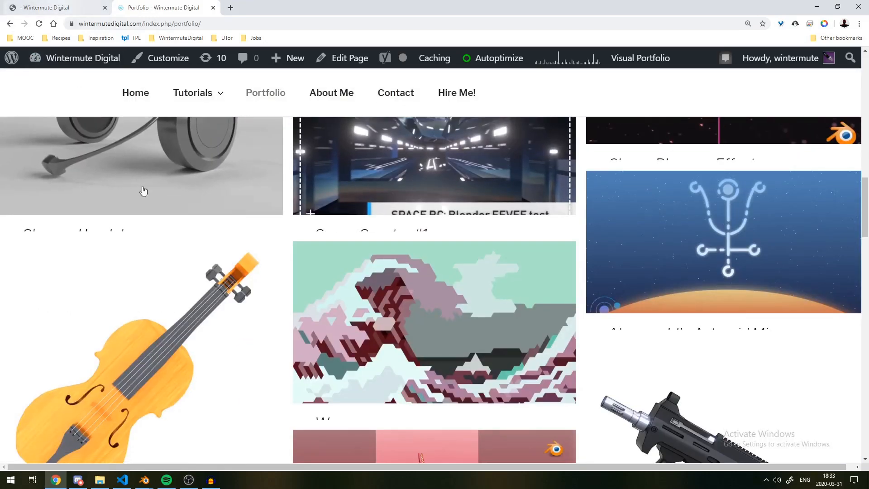
Switch to Visual Studio Code and run "hugo server" in the terminal.
click(122, 480)
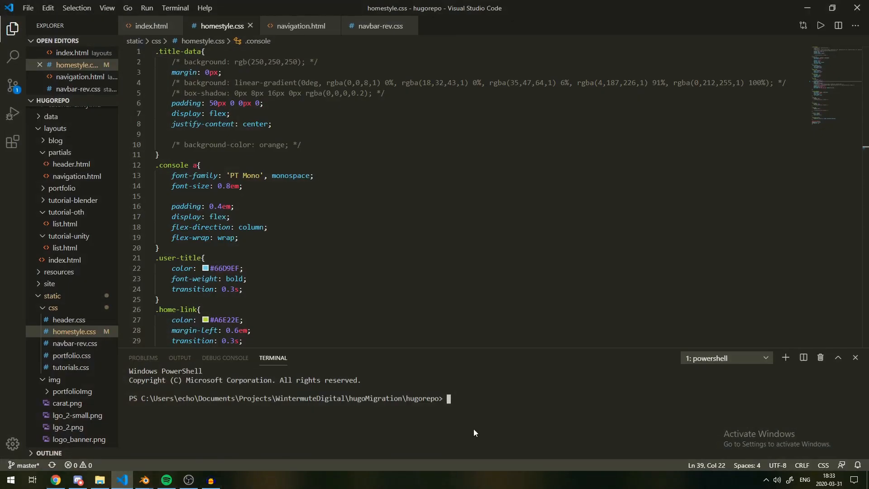
text(hugo server)
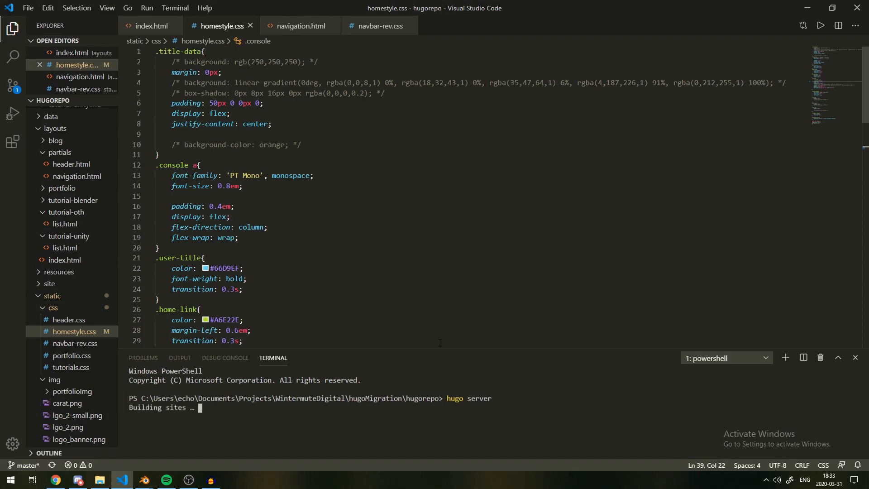
key(alt+Tab)
key(alt+Tab)
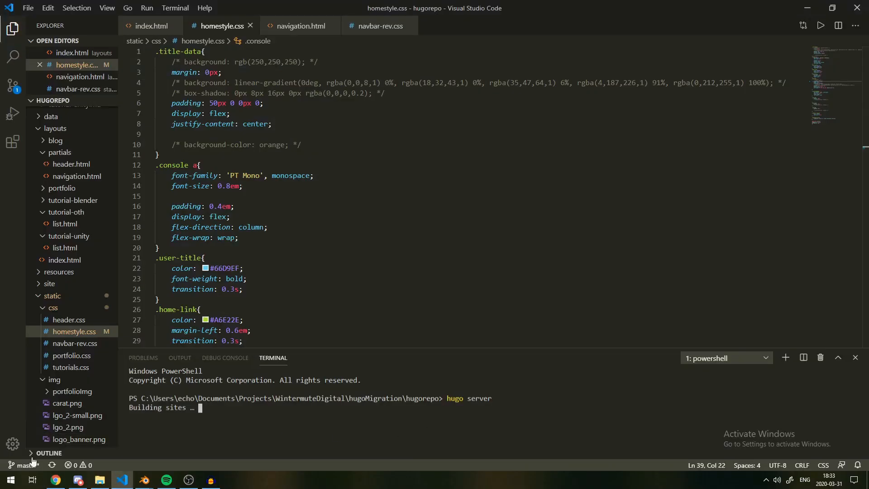
Switch to Chrome, open localhost:1313 in a new tab and look over the local site's home page.
key(alt+Tab)
key(ctrl+t)
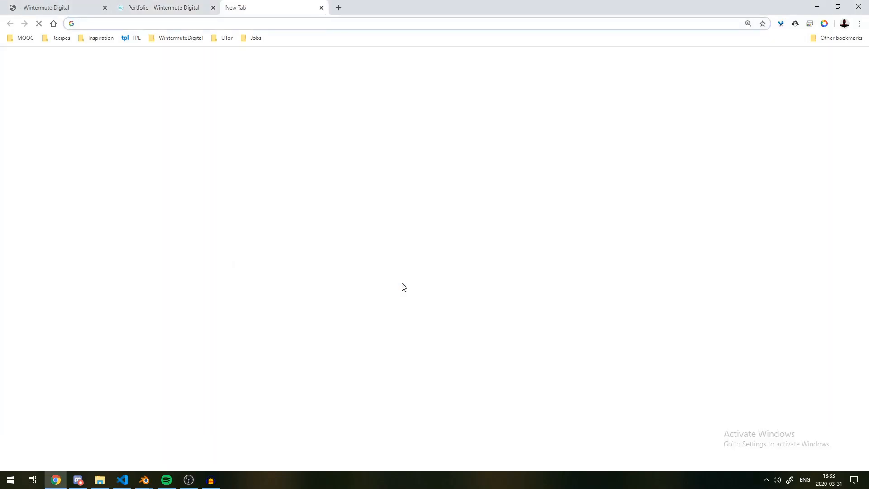
text(localhost:1313)
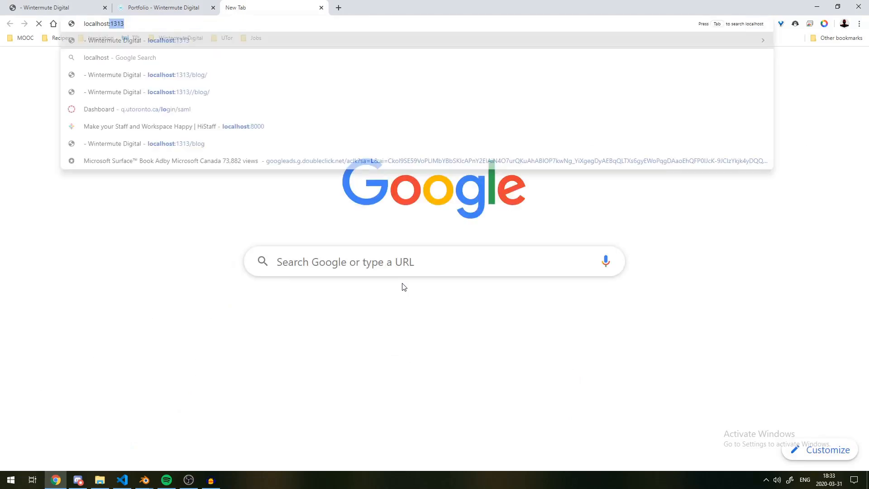
key(Return)
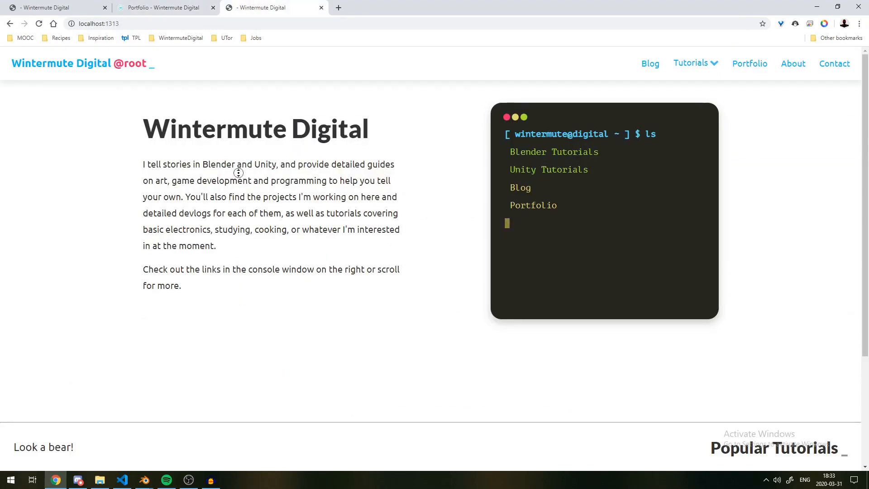
middle_drag(239, 173, 258, 106)
Look through the posts on the local site's Blog page and the artwork on its Portfolio page.
click(641, 62)
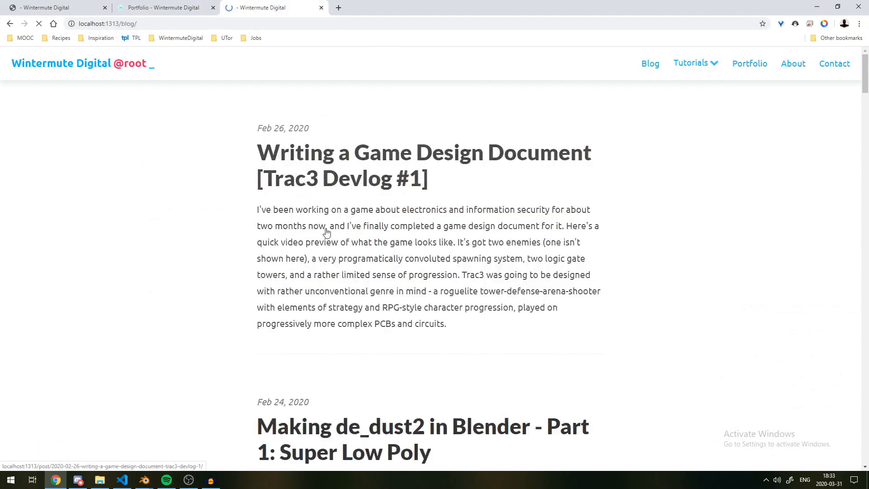
scroll(589, 210, down, 10)
scroll(577, 209, down, 20)
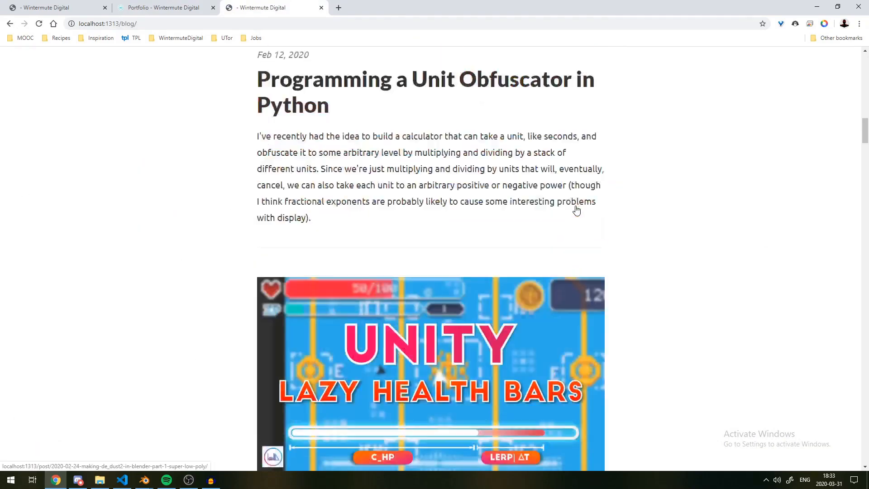
middle_drag(664, 345, 611, 50)
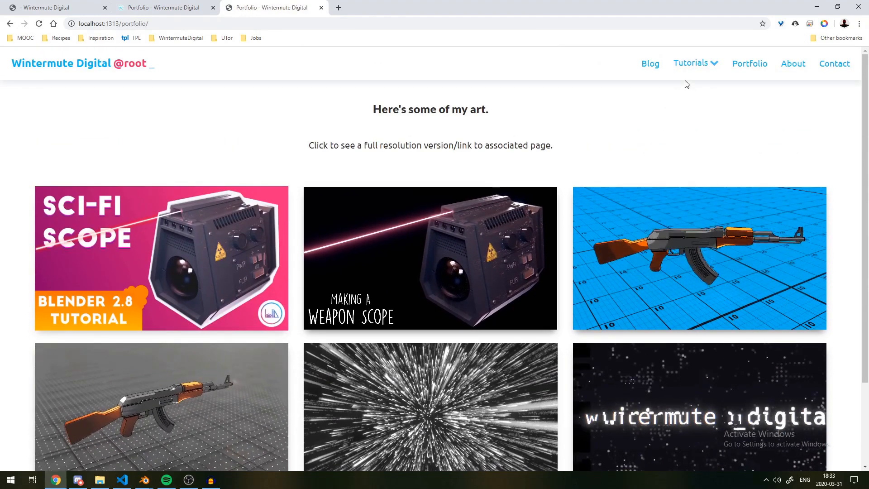
scroll(217, 402, down, 3)
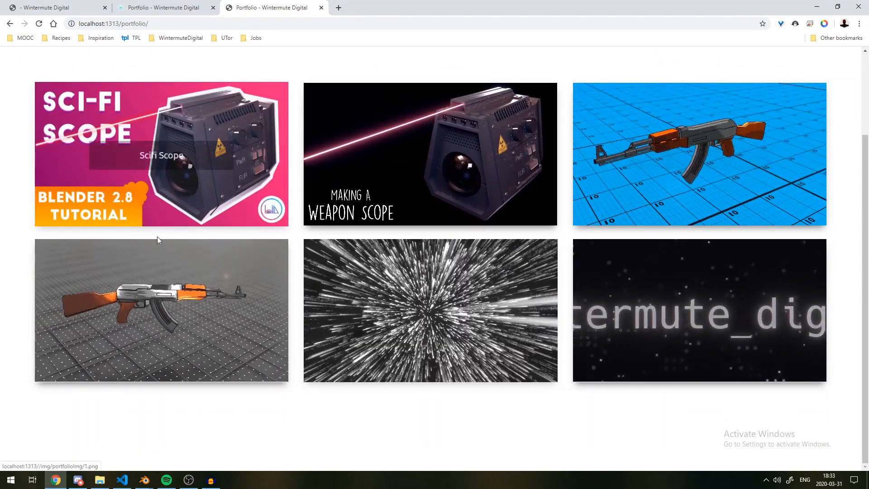
Look over the artwork thumbnails on the local site's Portfolio page from its heading down to the last row.
scroll(196, 267, up, 2)
scroll(196, 268, down, 1)
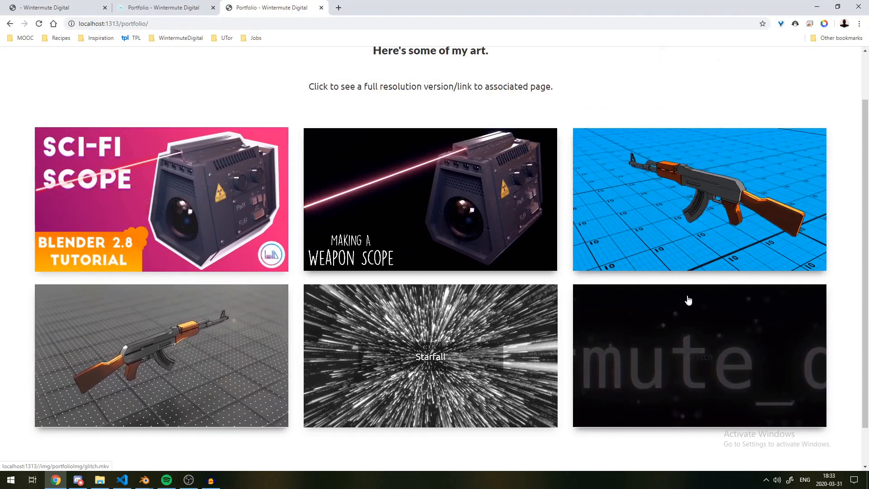
scroll(196, 225, up, 1)
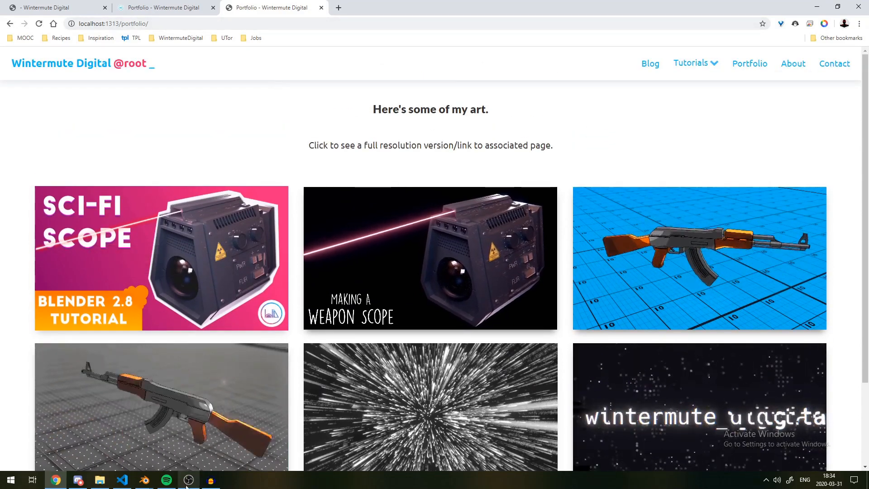
click(172, 482)
click(174, 486)
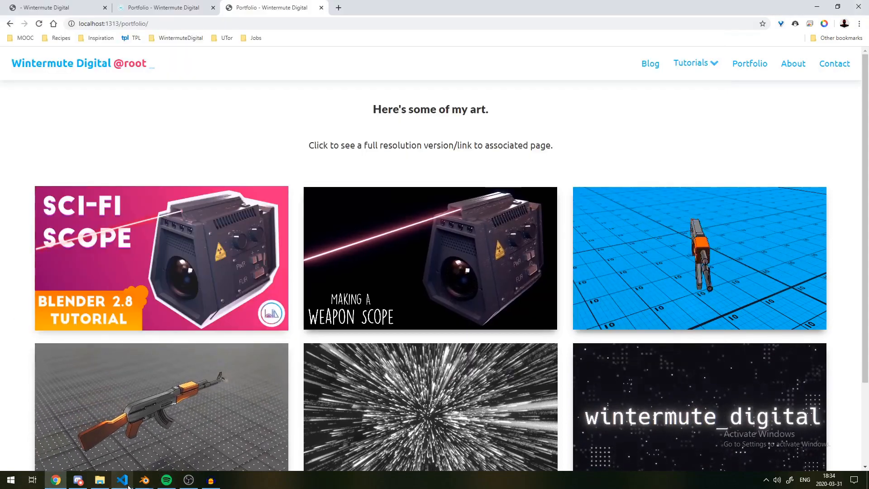
Switch to Visual Studio Code, skim the style rules in homestyle.css, and return to the local Portfolio page in Chrome.
click(128, 485)
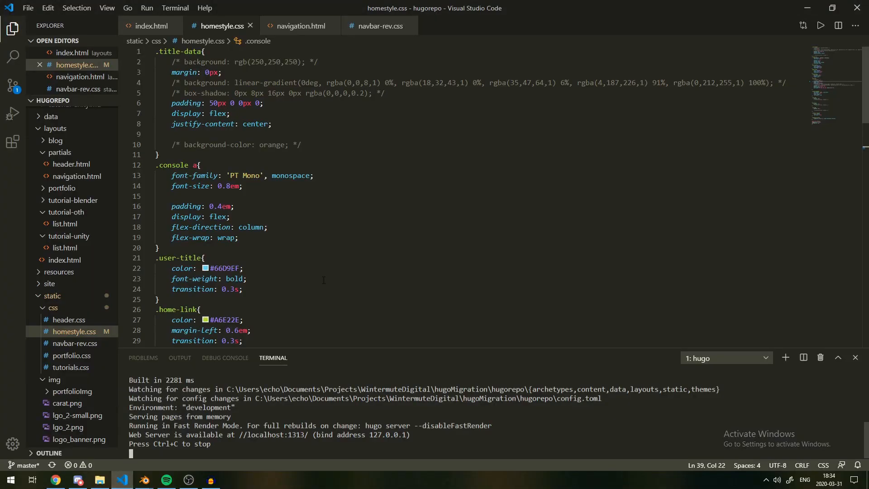
scroll(324, 280, down, 10)
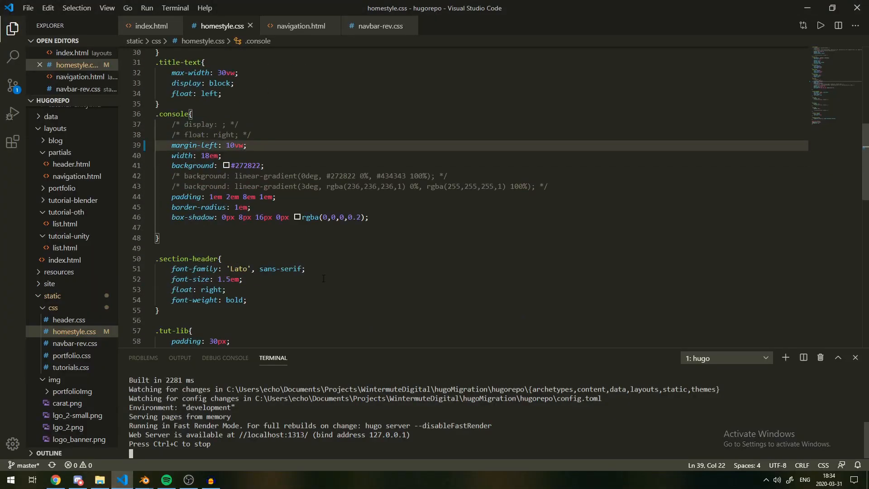
scroll(324, 278, down, 3)
scroll(753, 52, up, 5)
click(805, 9)
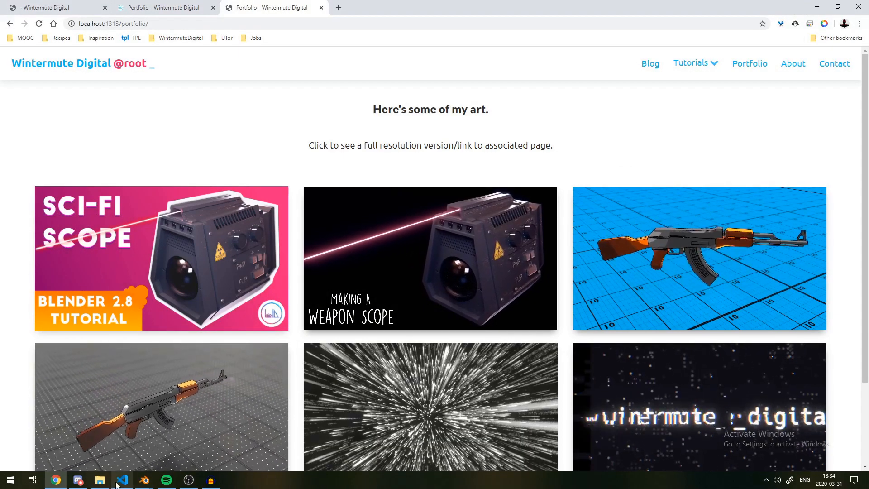
Switch to Audacity to bring up the audio track being recorded.
mouse_move(144, 481)
mouse_move(201, 433)
mouse_move(134, 426)
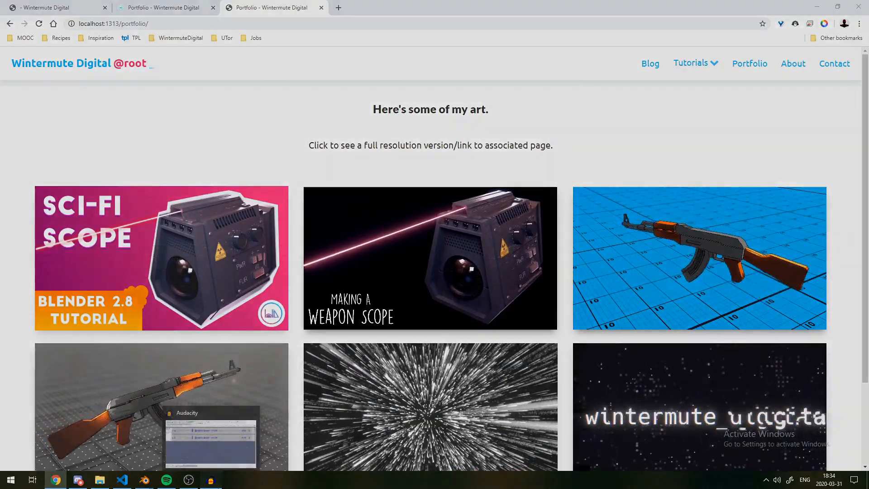
click(210, 480)
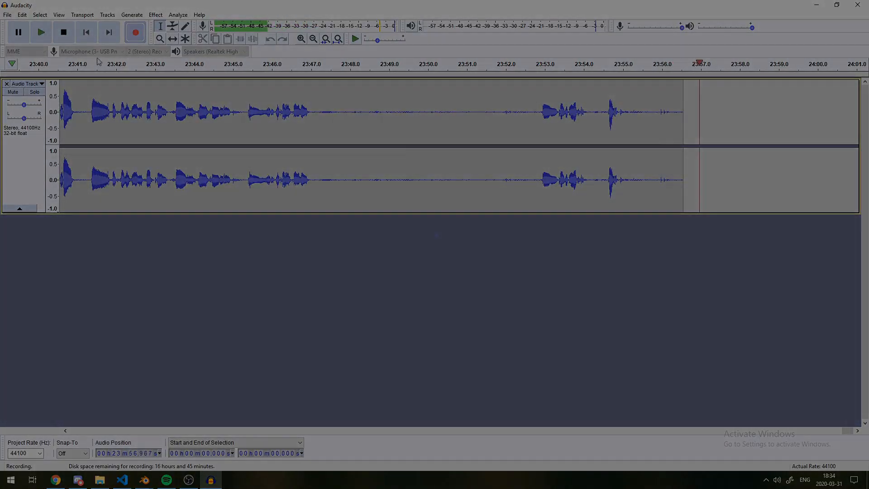